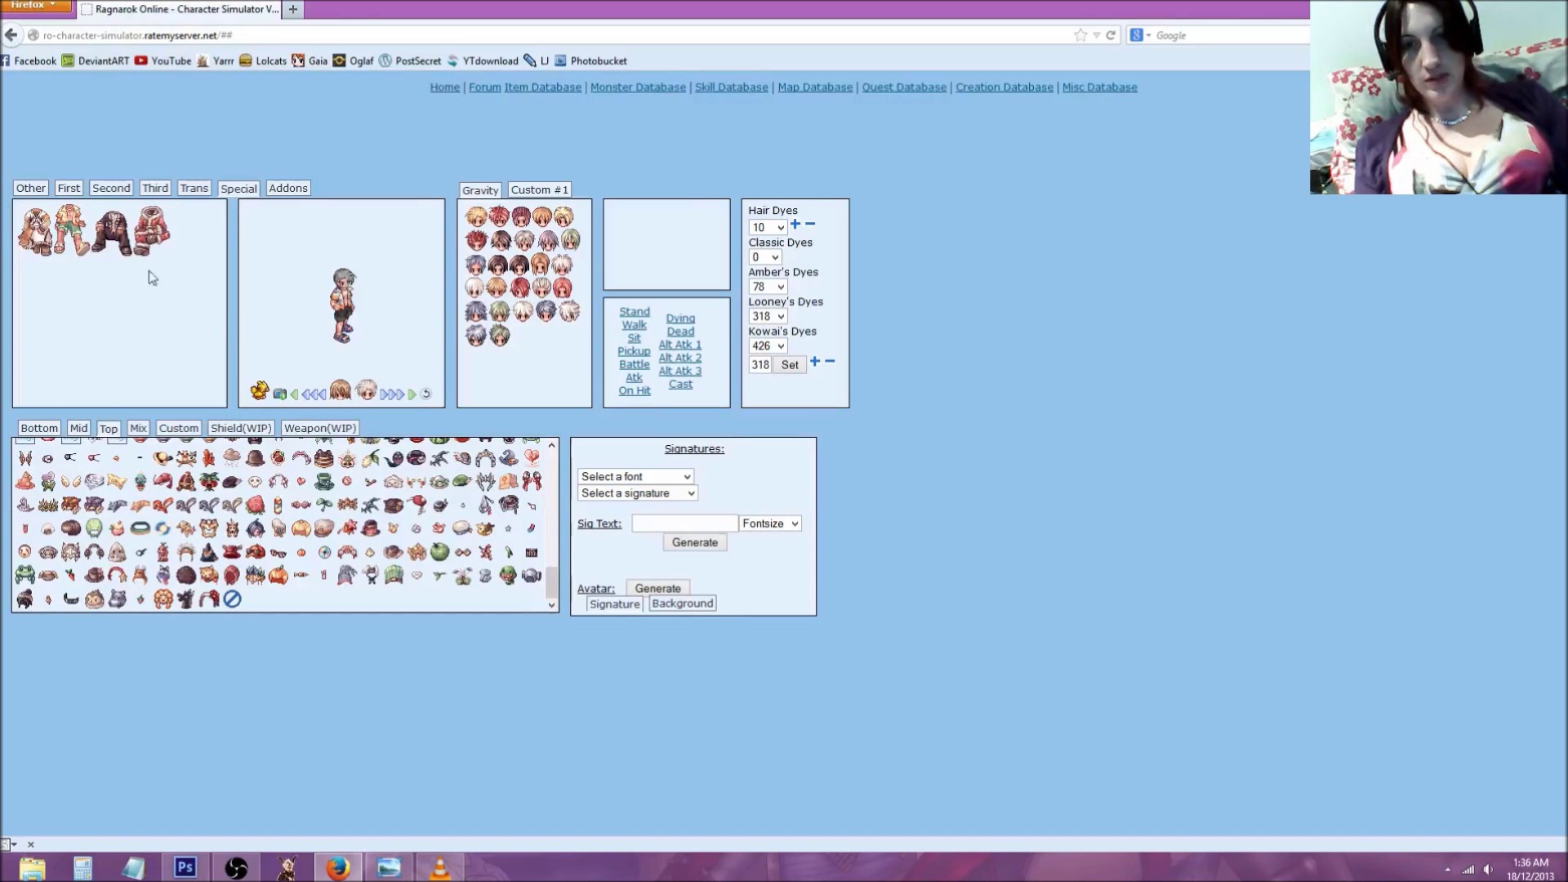
Step: Switch the character preview to the female model and show the Custom #1 hairstyle set
left_click(323, 396)
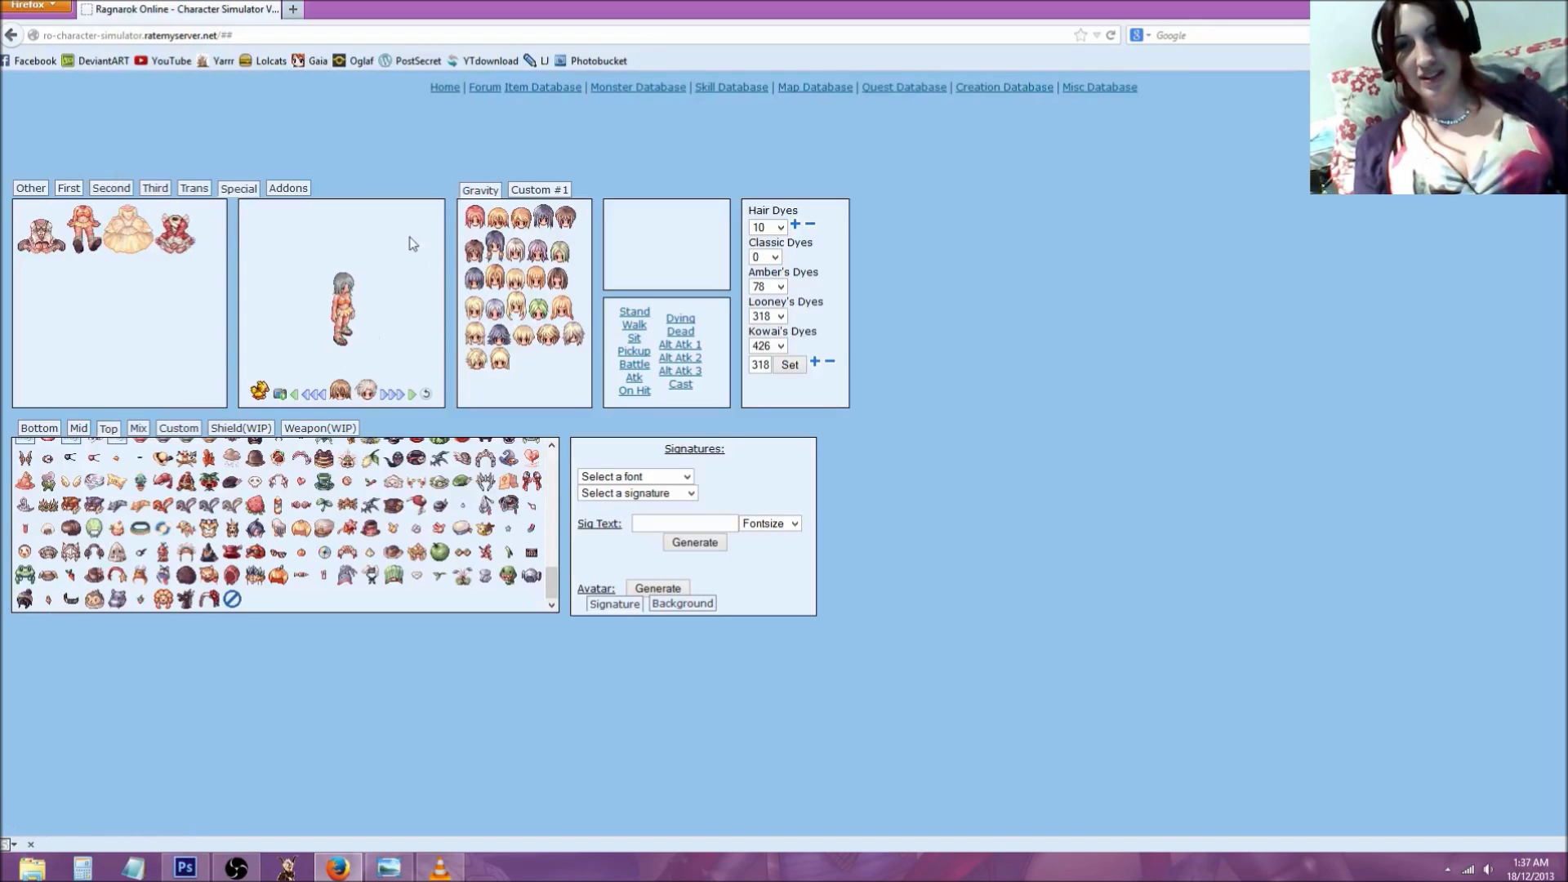
left_click(536, 190)
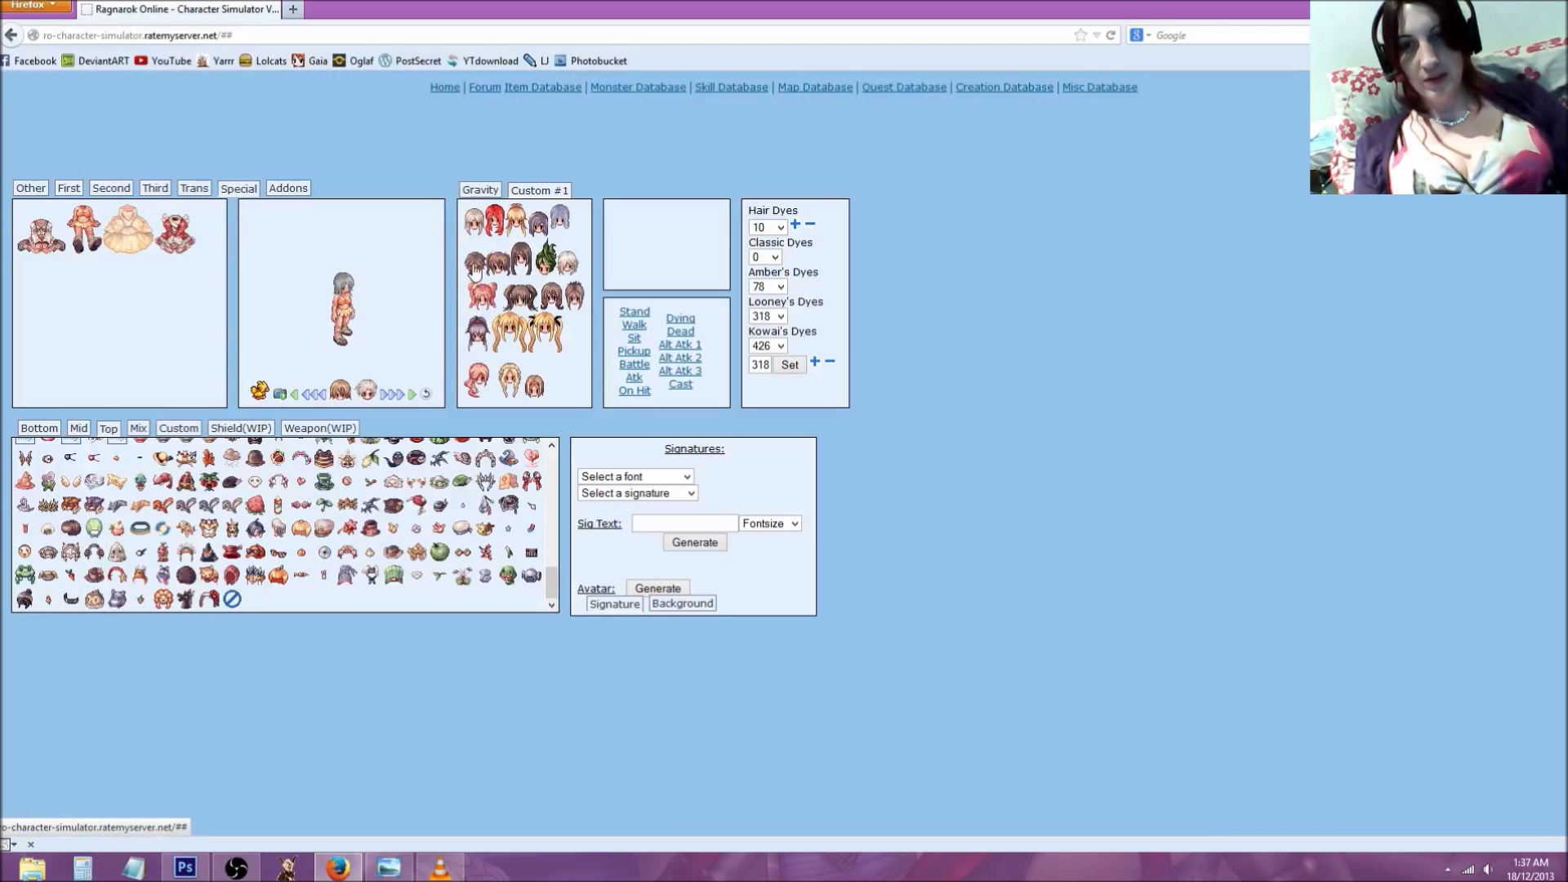
Step: Save the previewed character sprite as an image named whateveryouwannacallit in the PIXELWORK folder
right_click(344, 300)
left_click(418, 377)
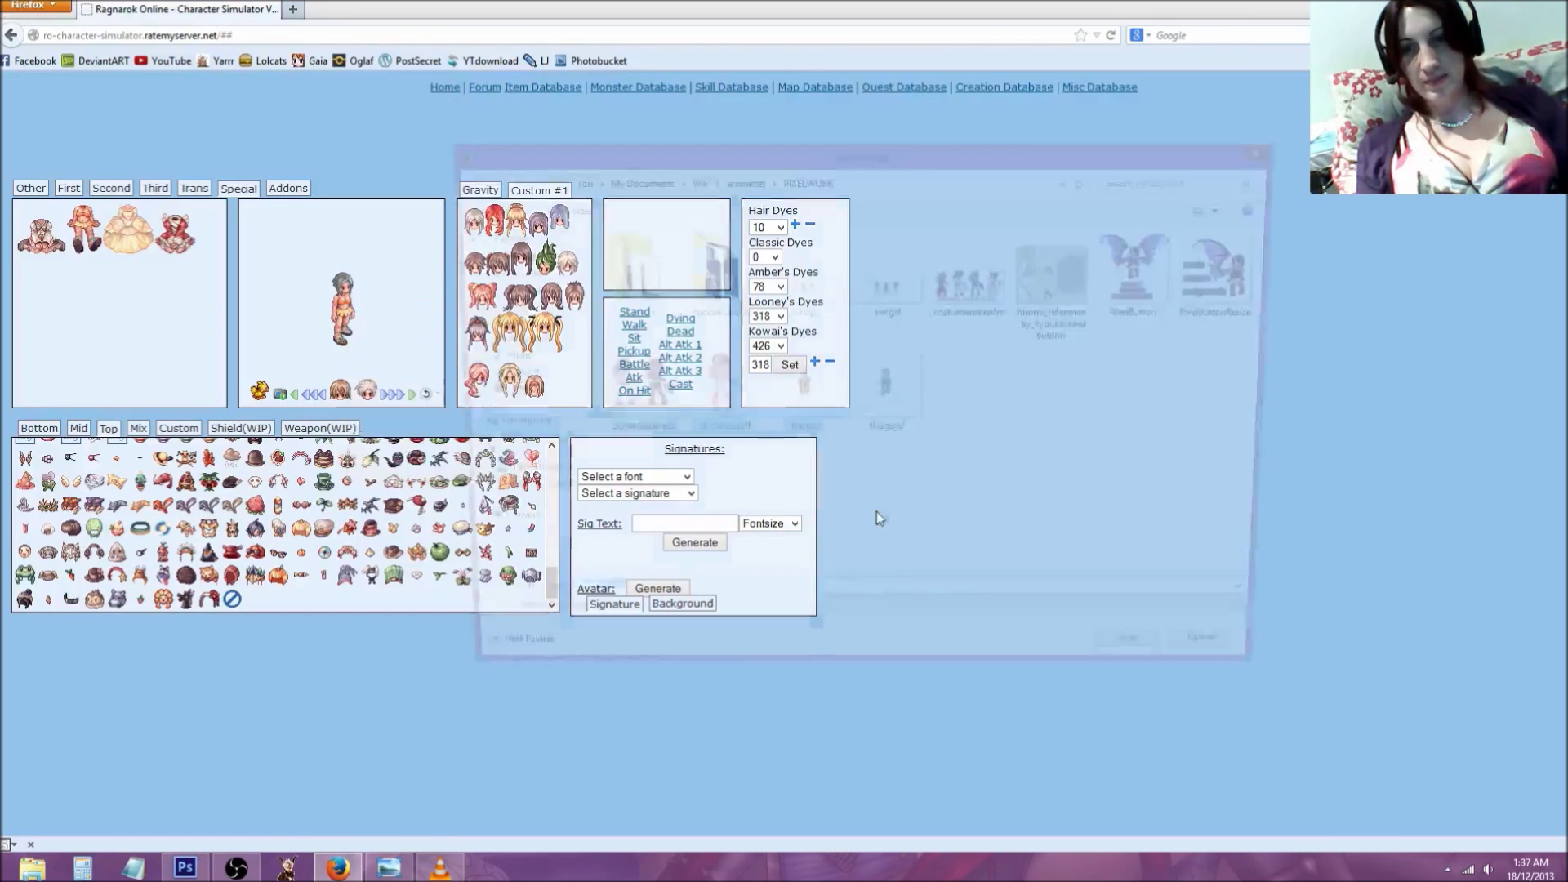
type("wha")
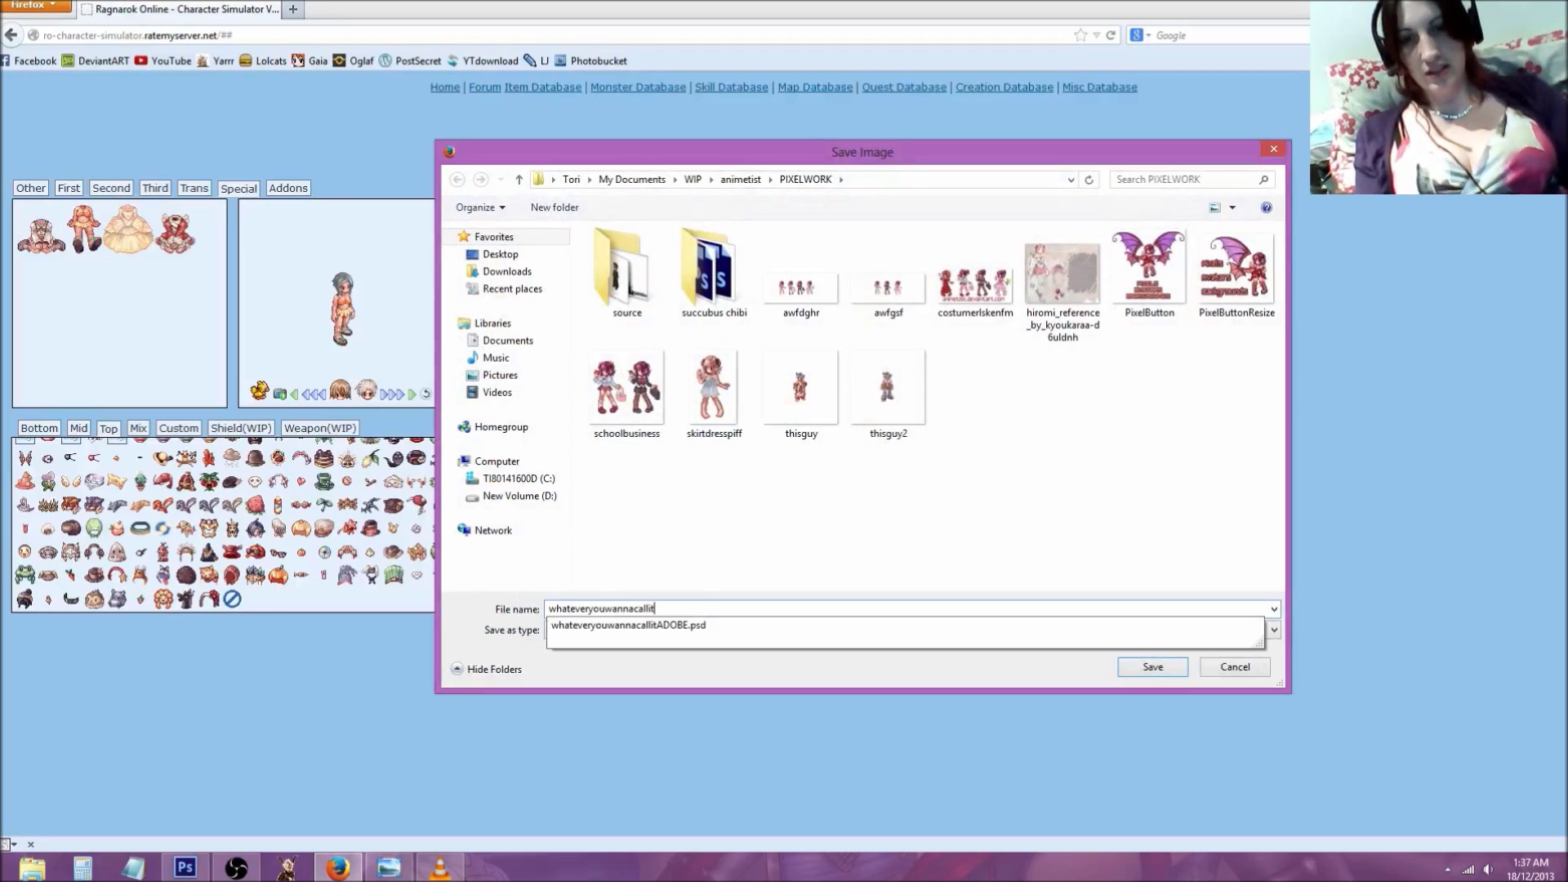
type("teveryouwannacallit")
key("Return")
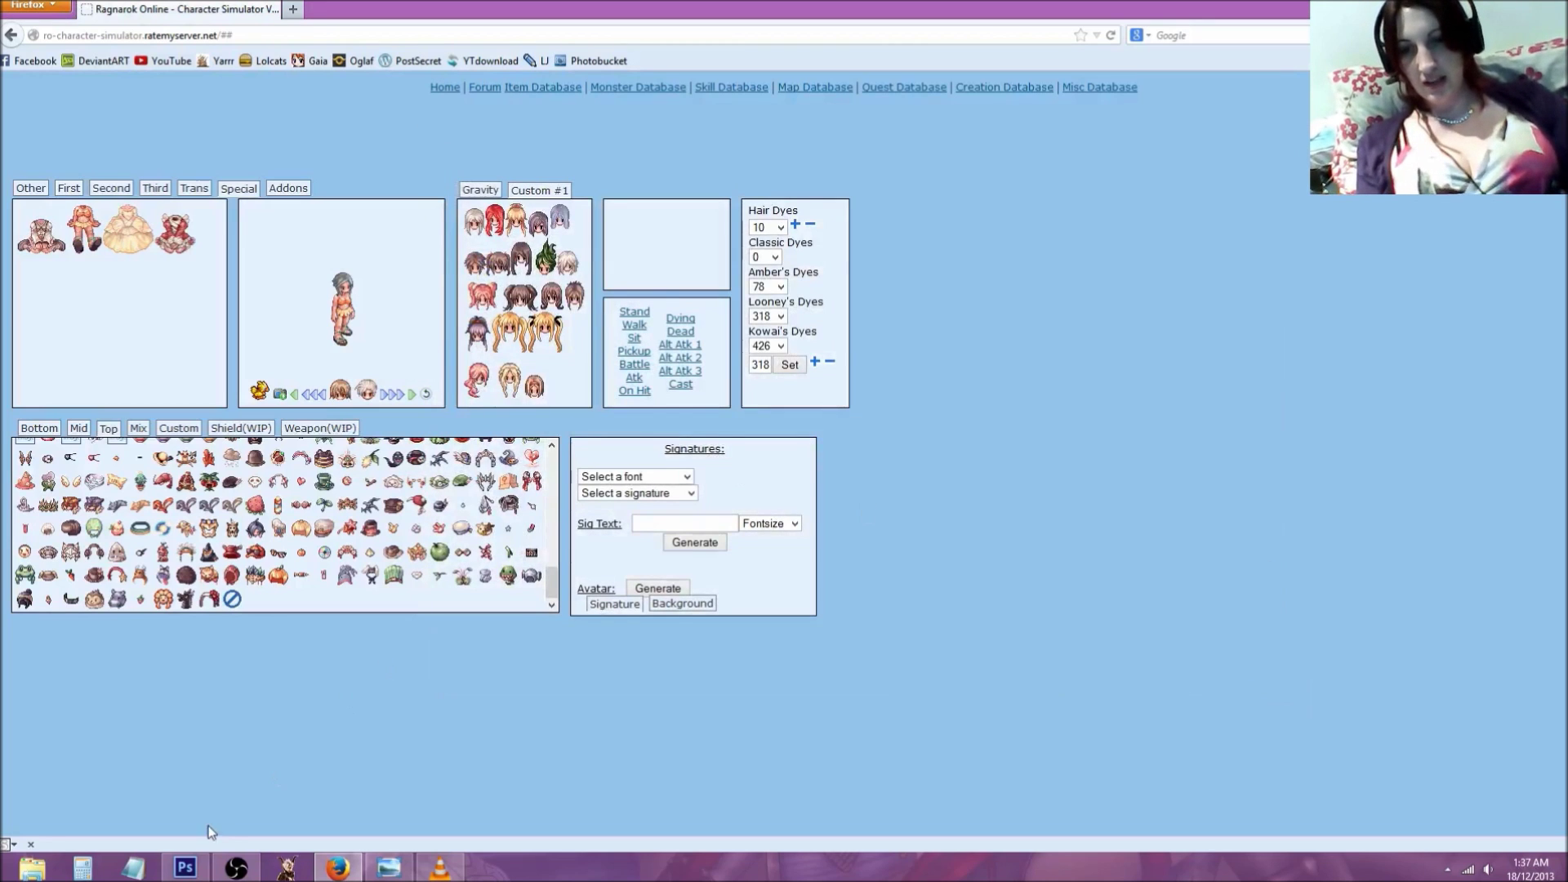
Step: Switch to Photoshop and open the whateveryouwannacallit PNG from the PIXELWORK folder
left_click(184, 868)
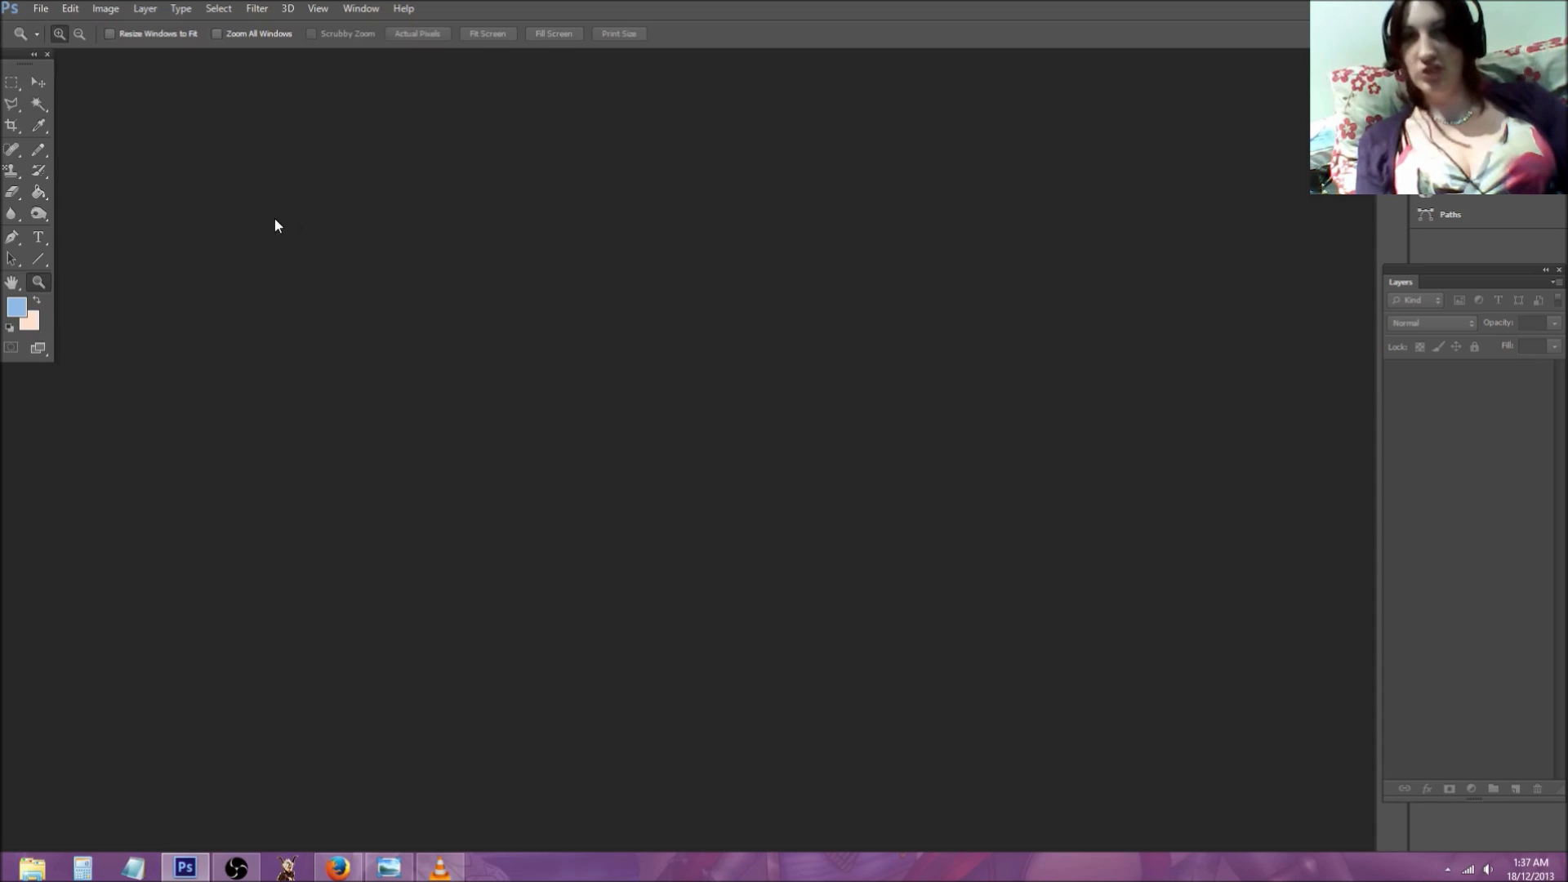
left_click(40, 8)
left_click(59, 41)
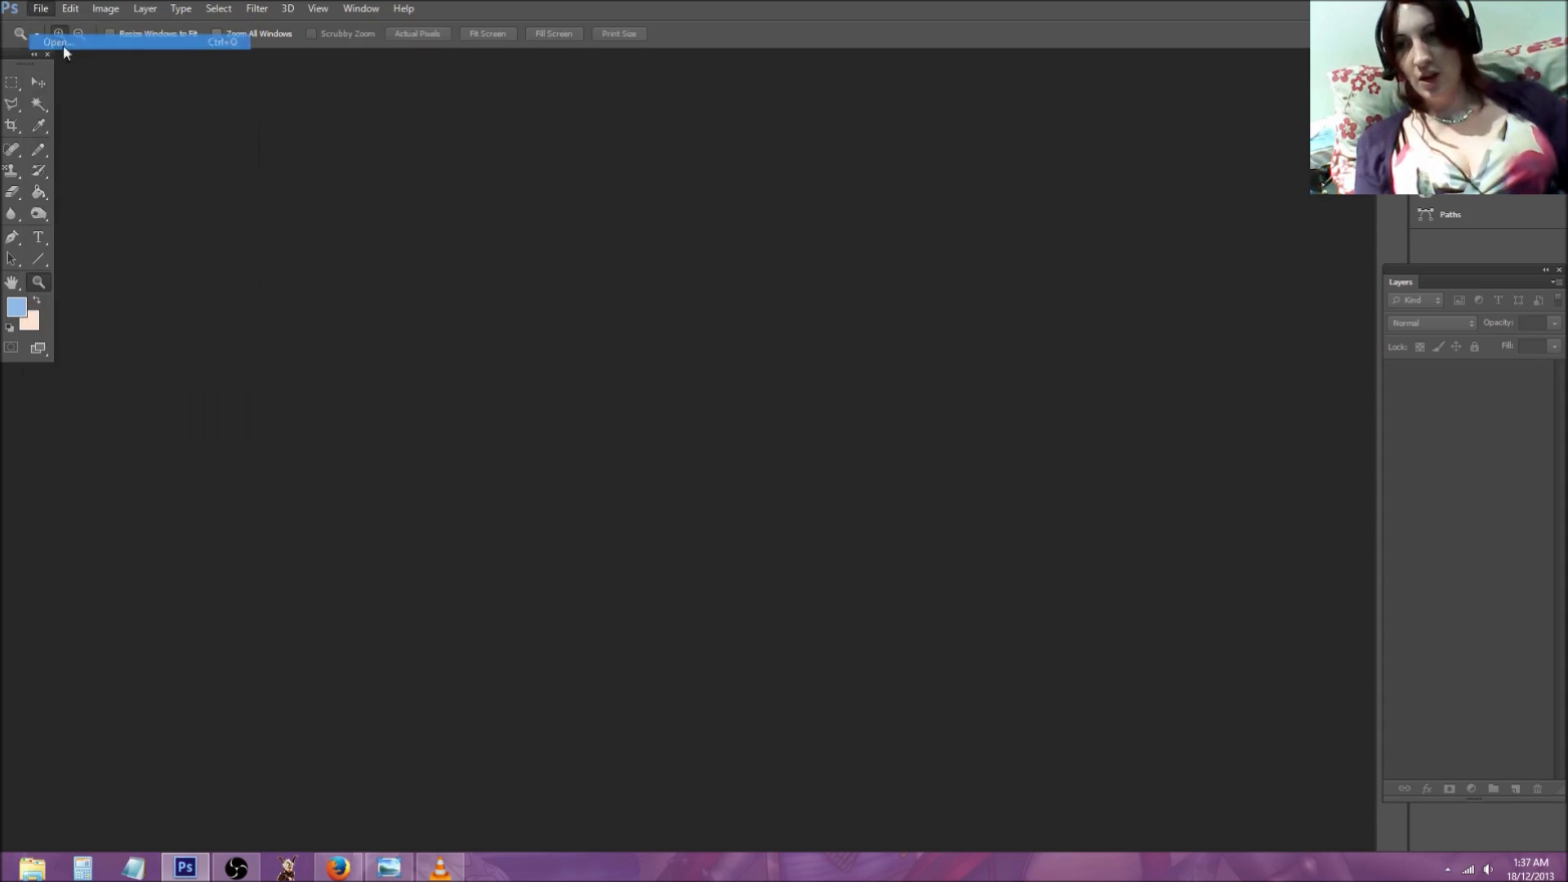
left_click_drag(1141, 282, 1164, 415)
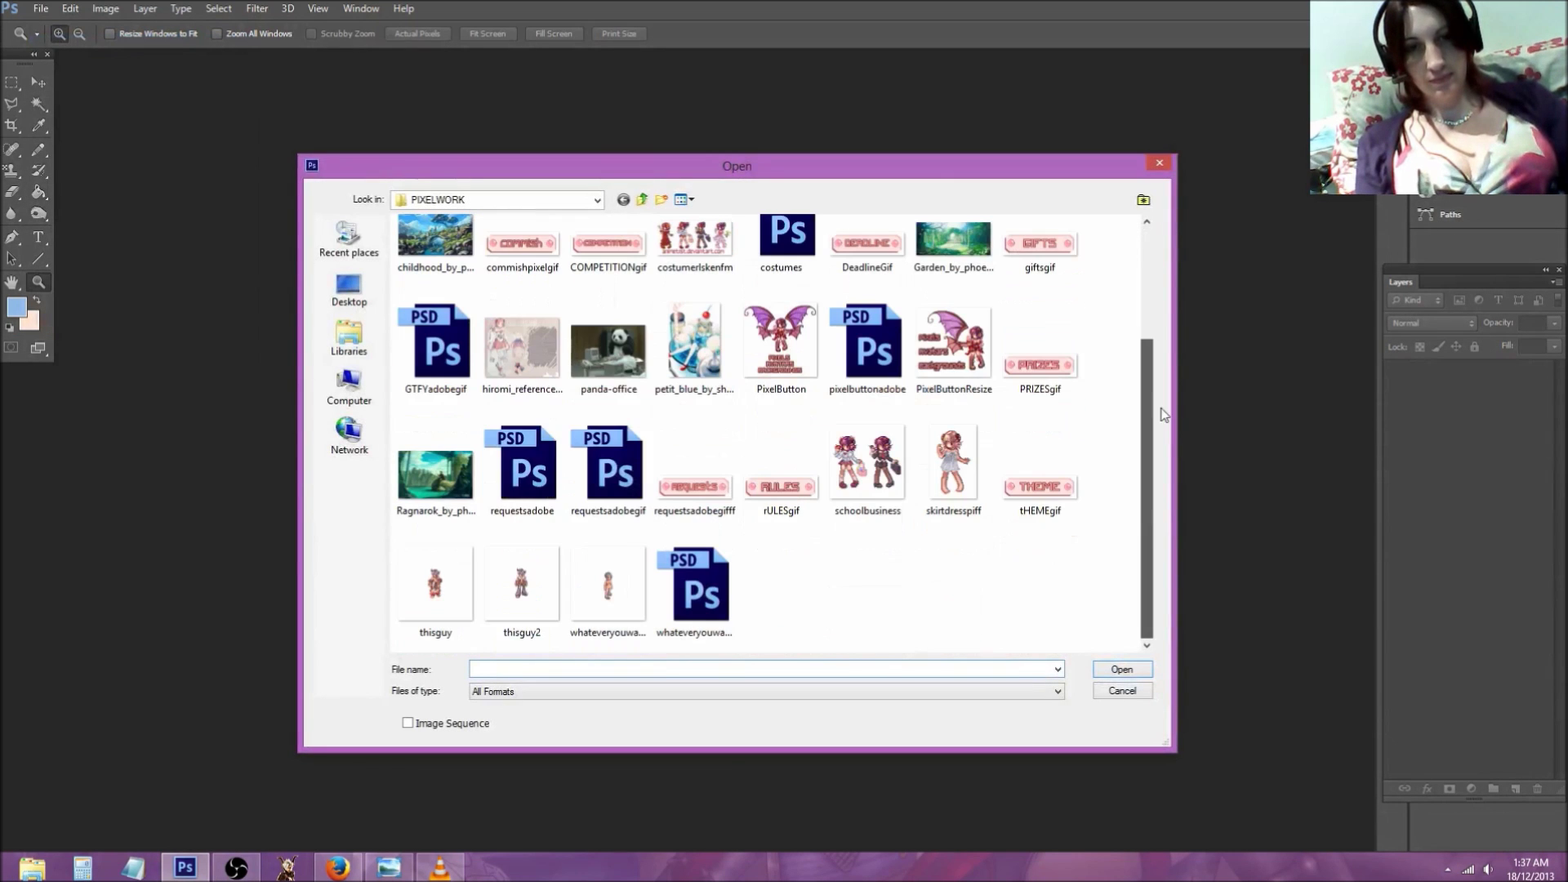
double_click(607, 587)
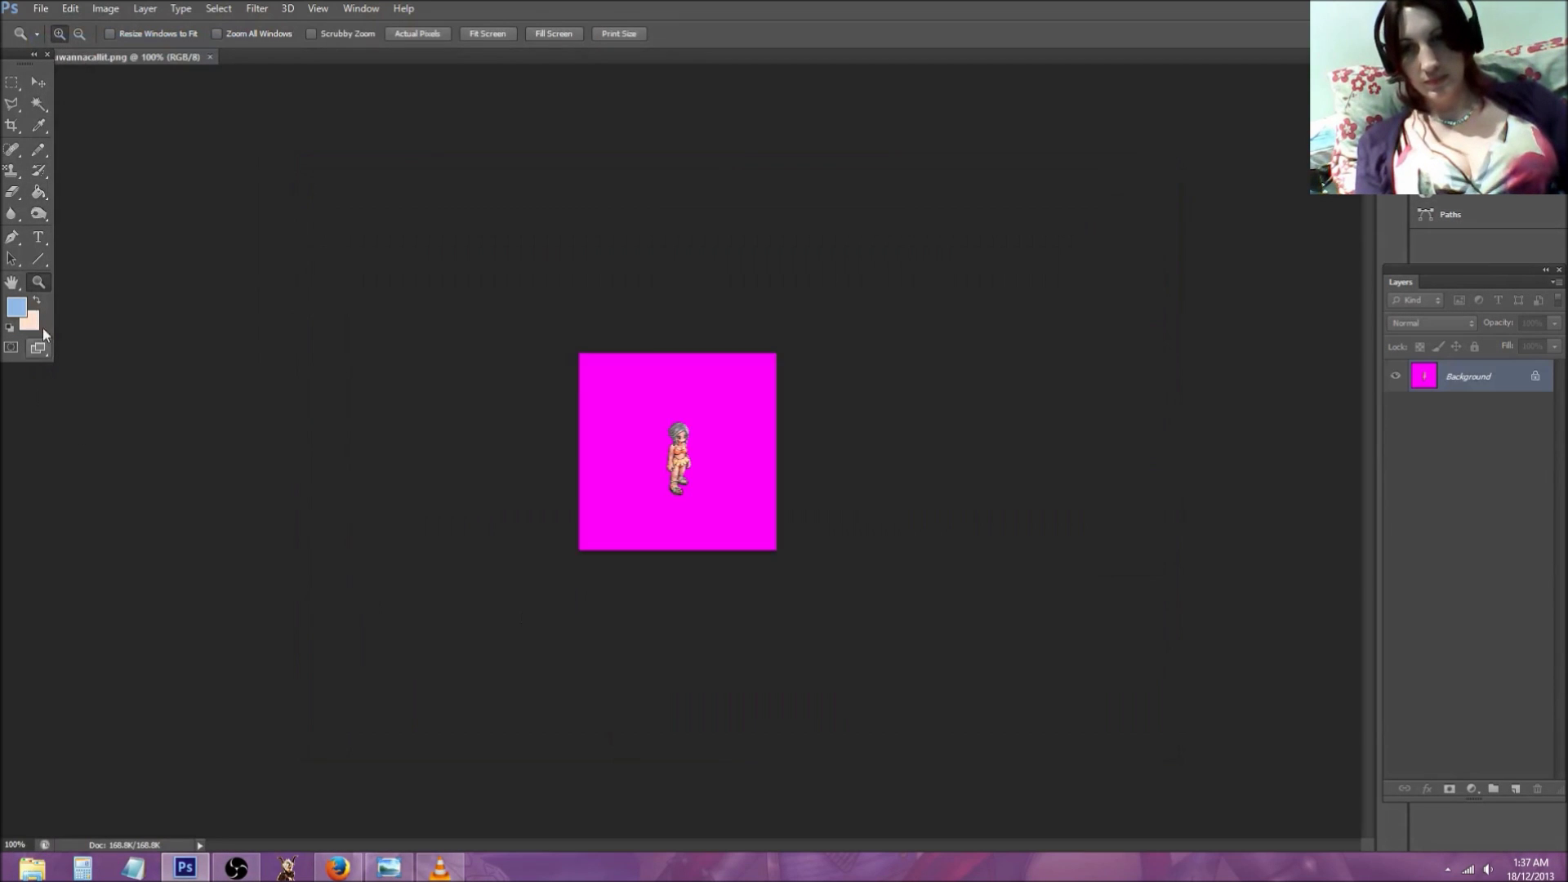
Step: Duplicate the Background layer and add two empty layers above the copy
left_click(723, 489)
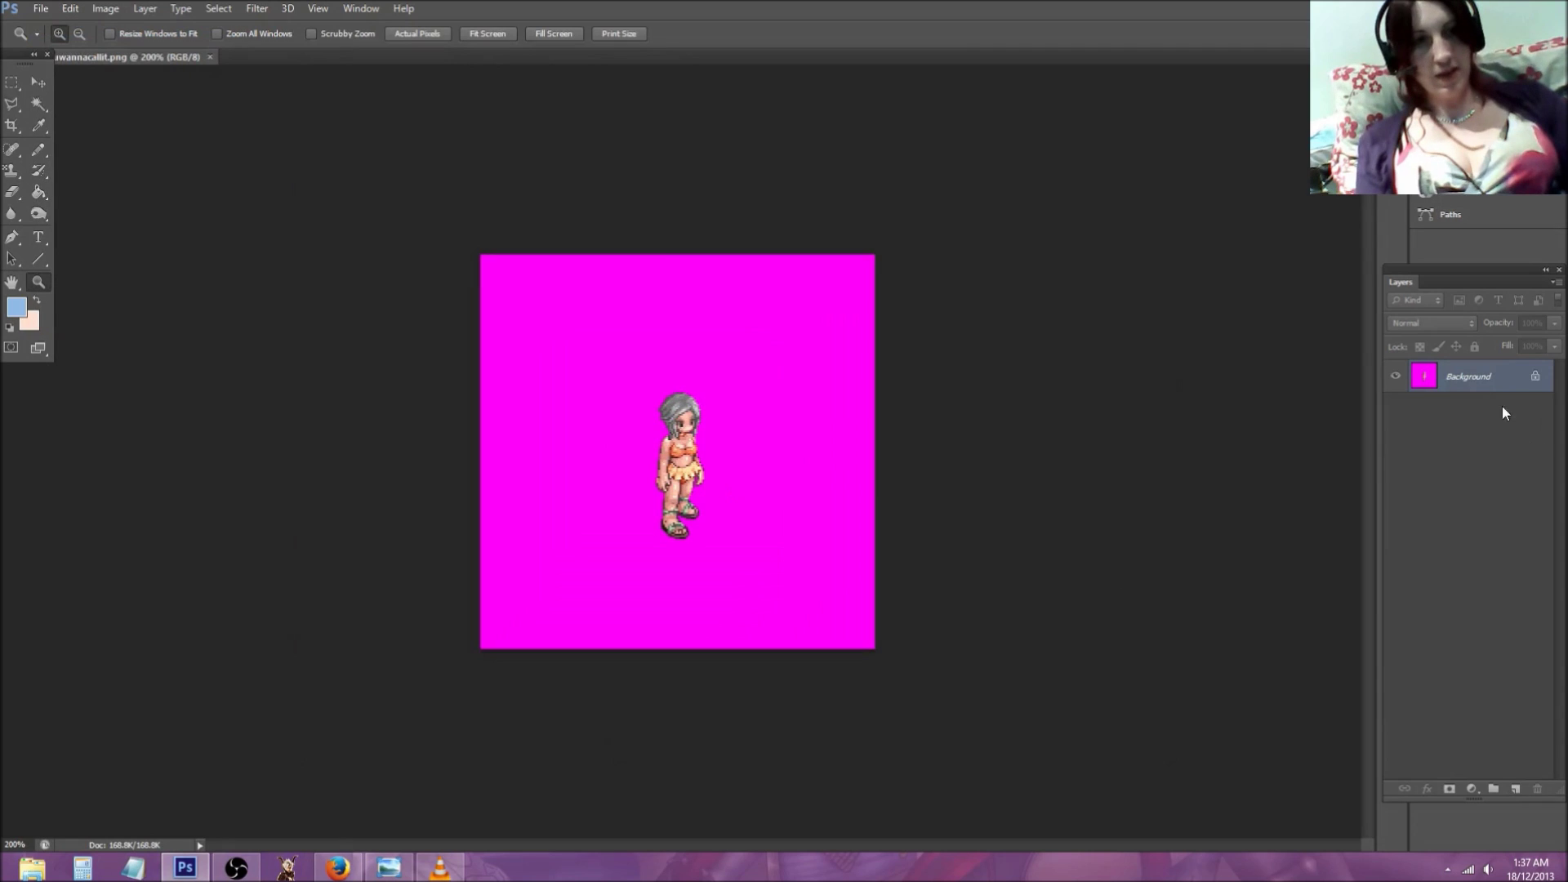
right_click(1474, 388)
left_click(1462, 420)
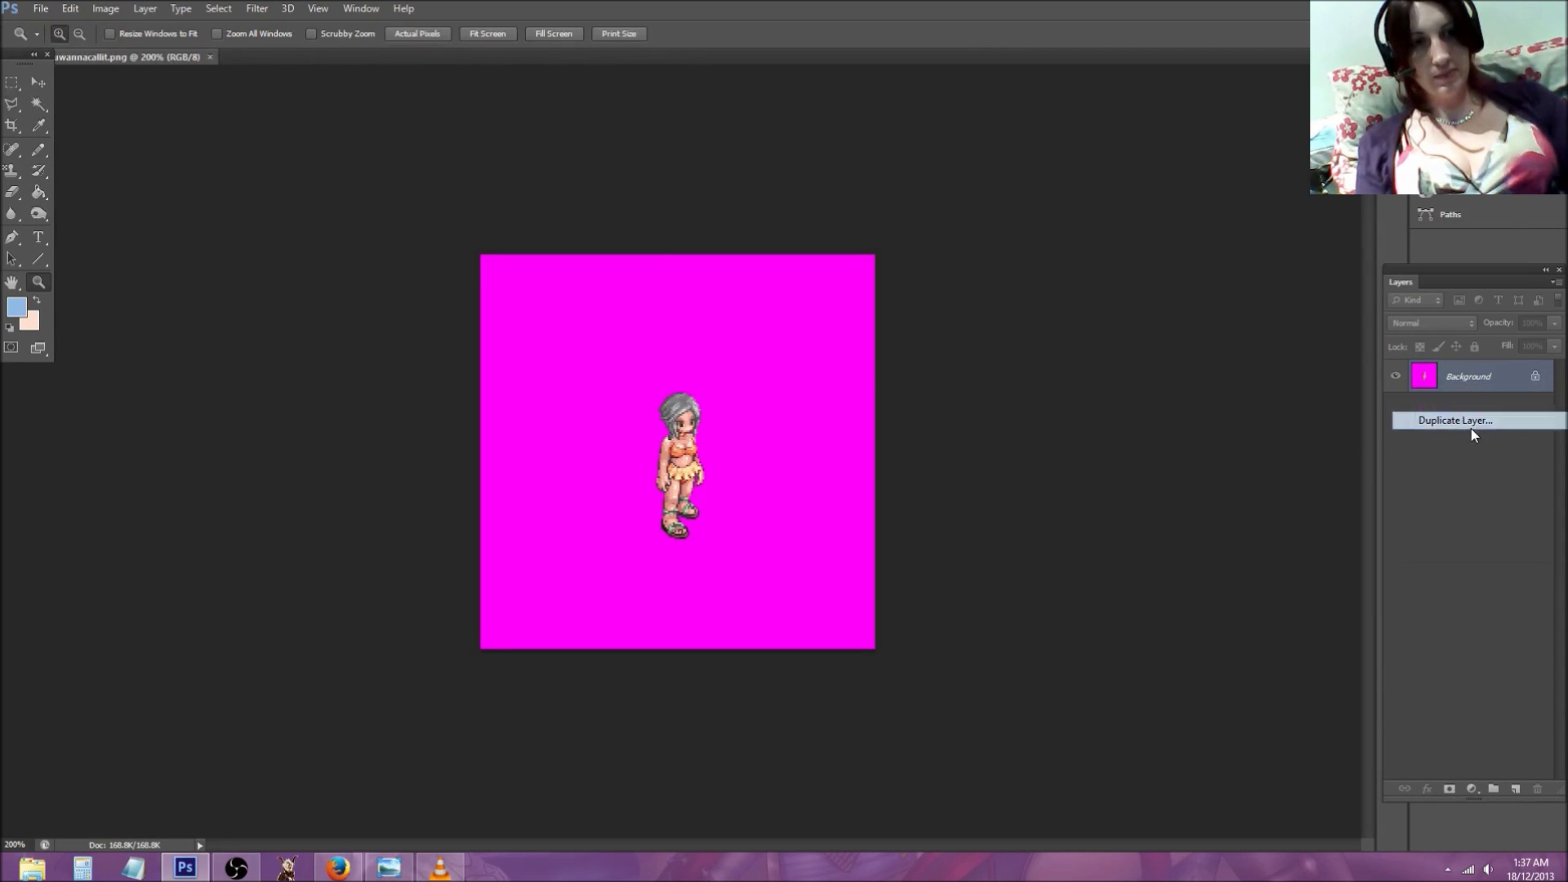
left_click(908, 272)
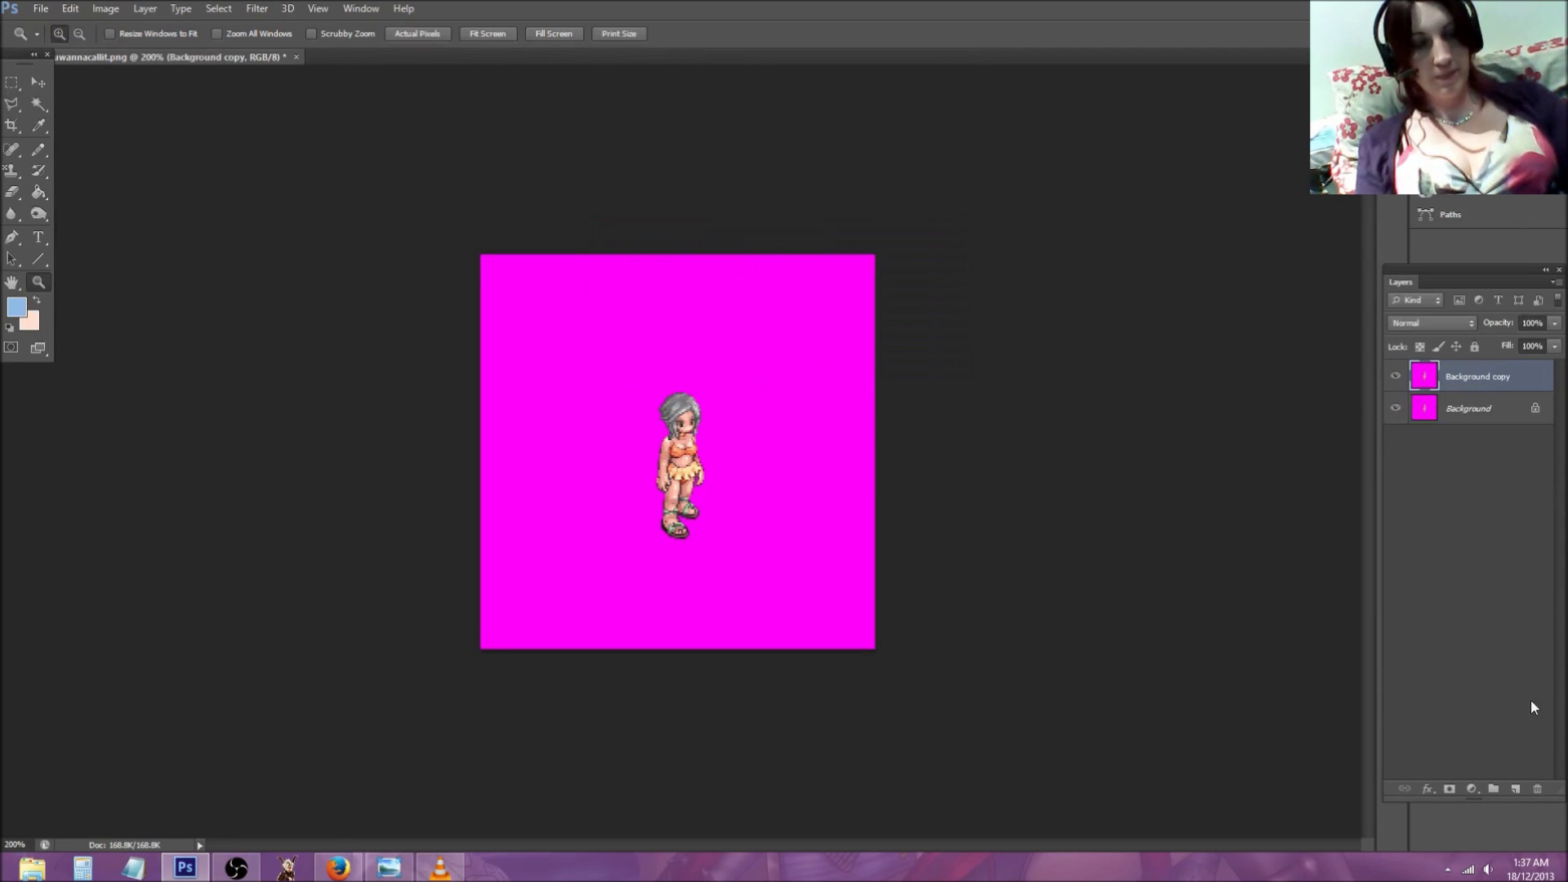
left_click(1516, 789)
left_click(1516, 789)
Step: Delete the original Background layer and move Background copy between the two empty layers
left_click(1459, 441)
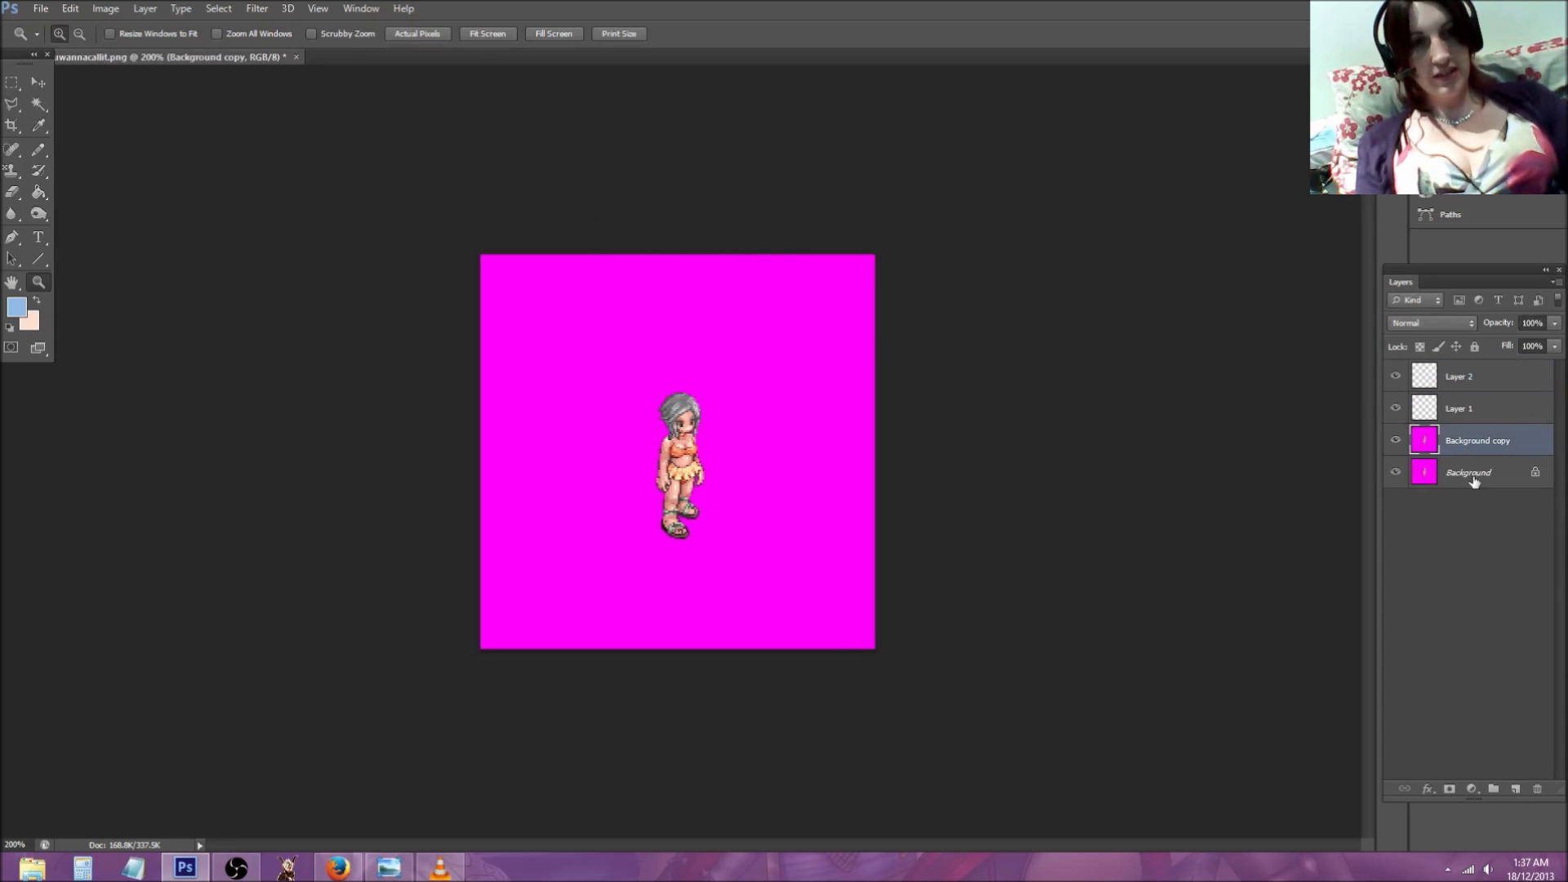
left_click(1470, 472)
left_click(1539, 789)
left_click(749, 318)
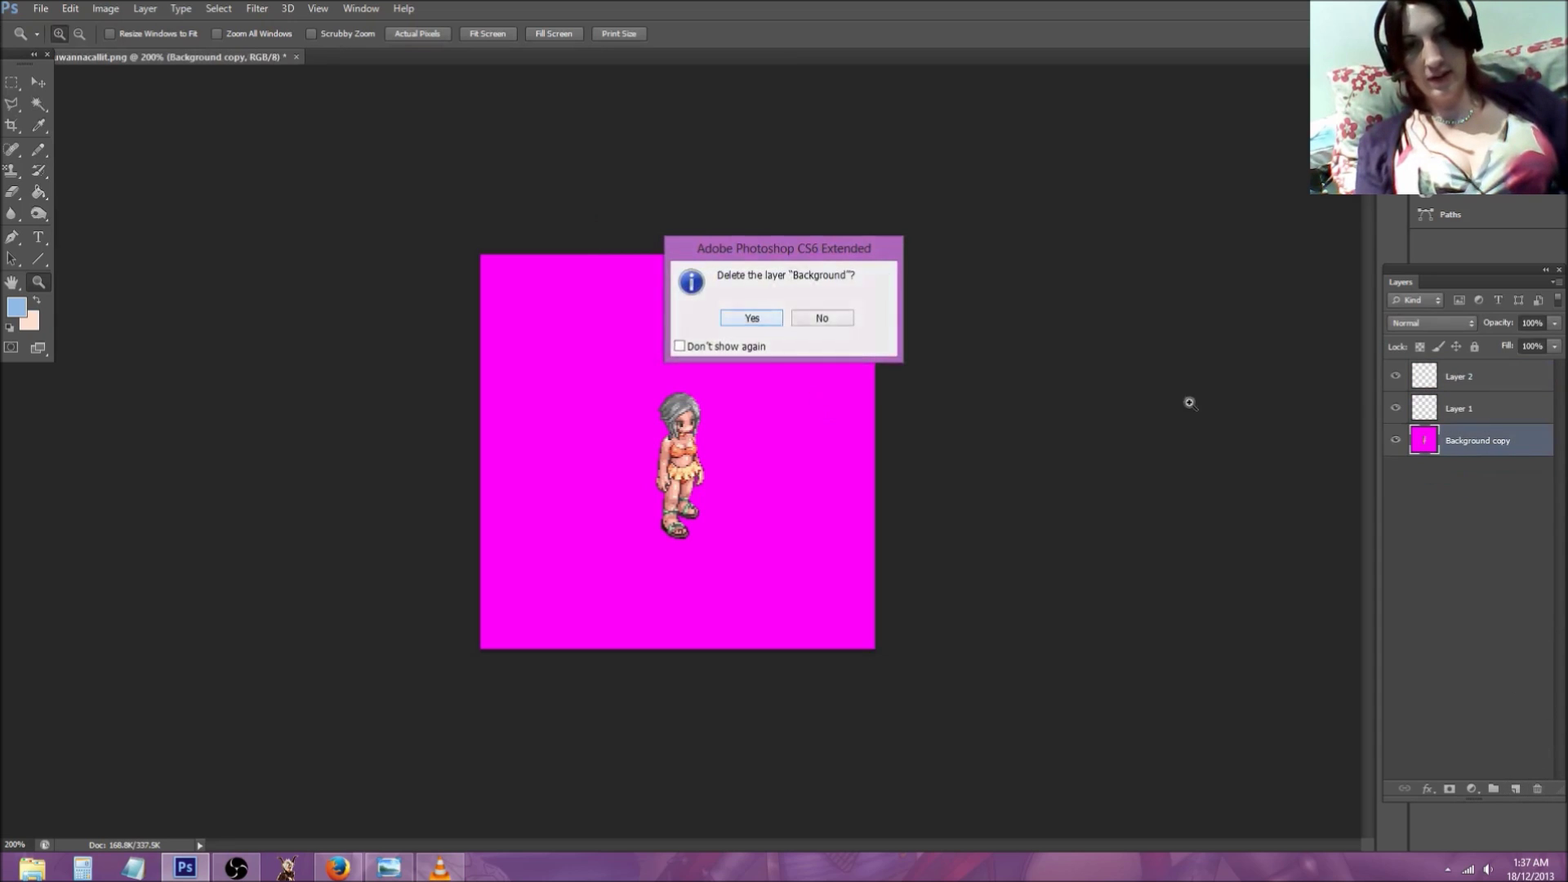
left_click_drag(1470, 455, 1466, 396)
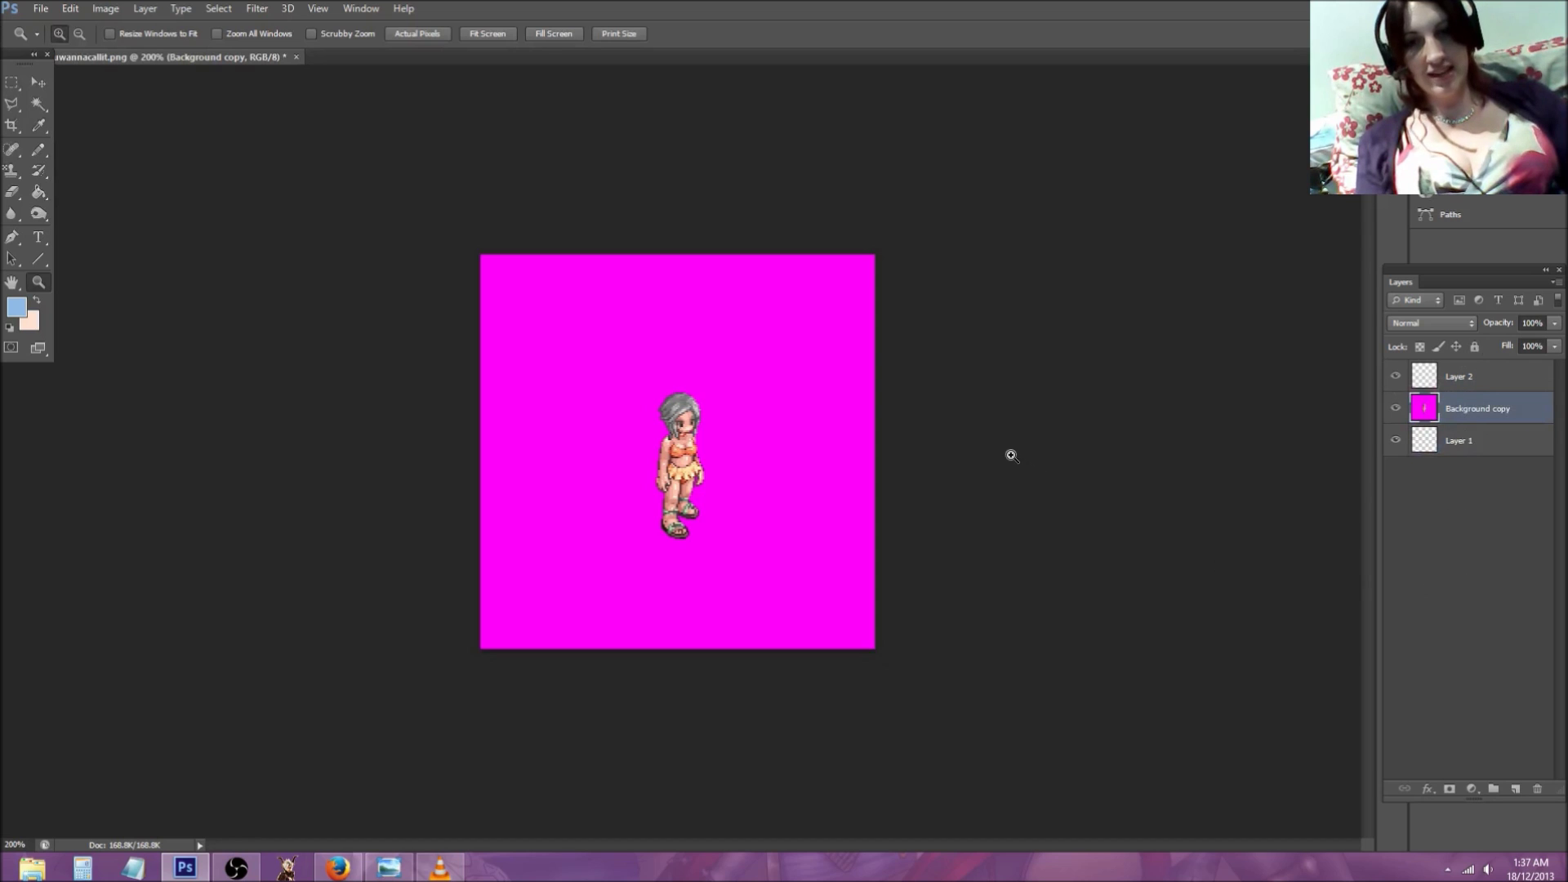
Step: Select the magenta area around the sprite with the Magic Wand, delete it, and clear the selection
left_click(39, 104)
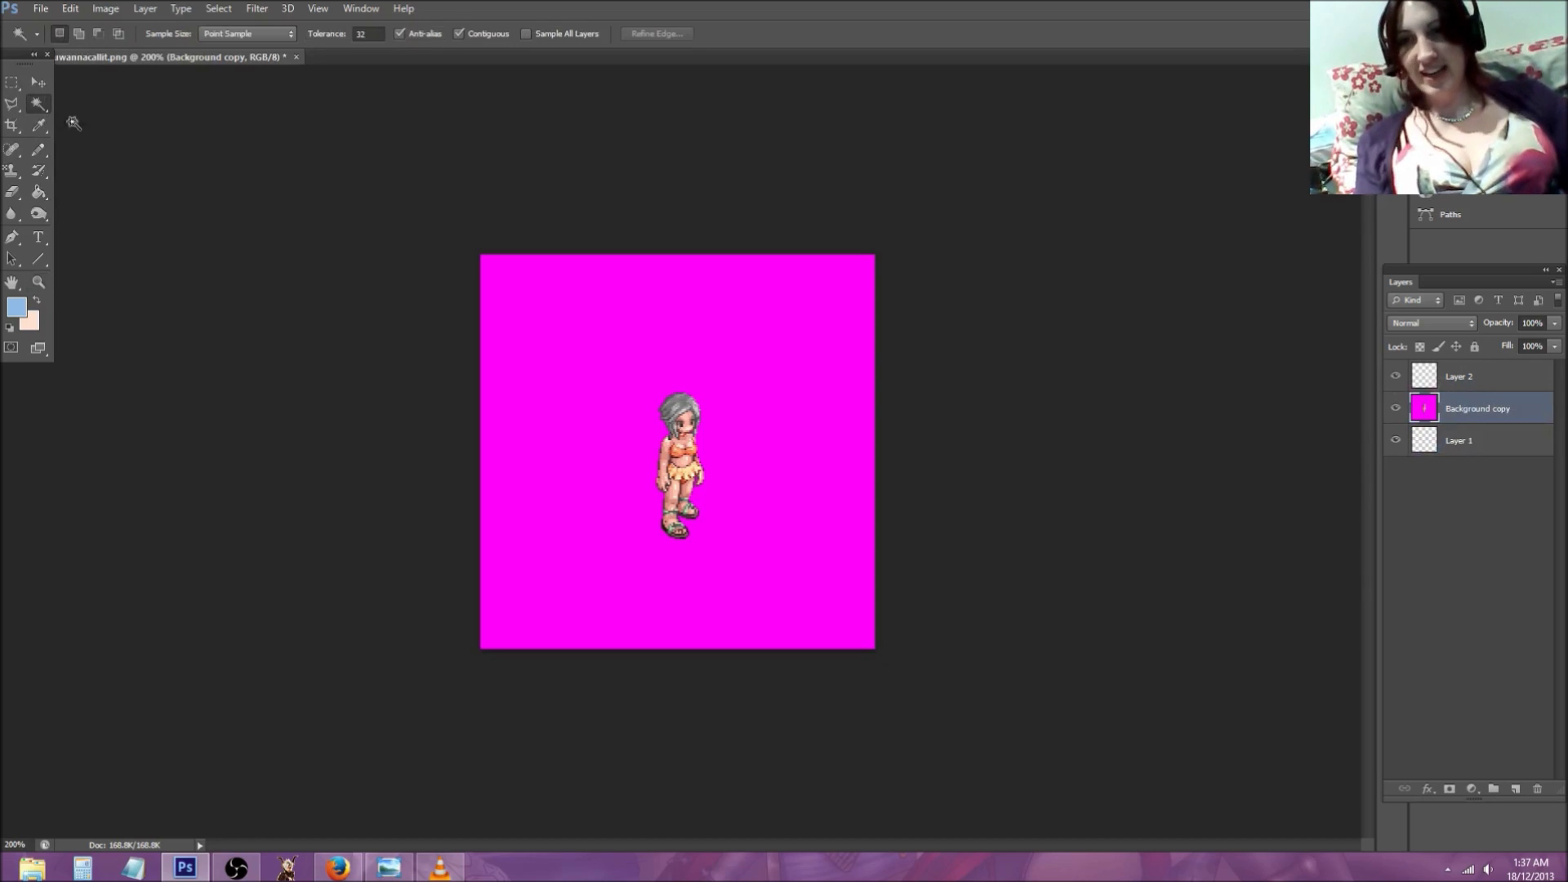
left_click(649, 358)
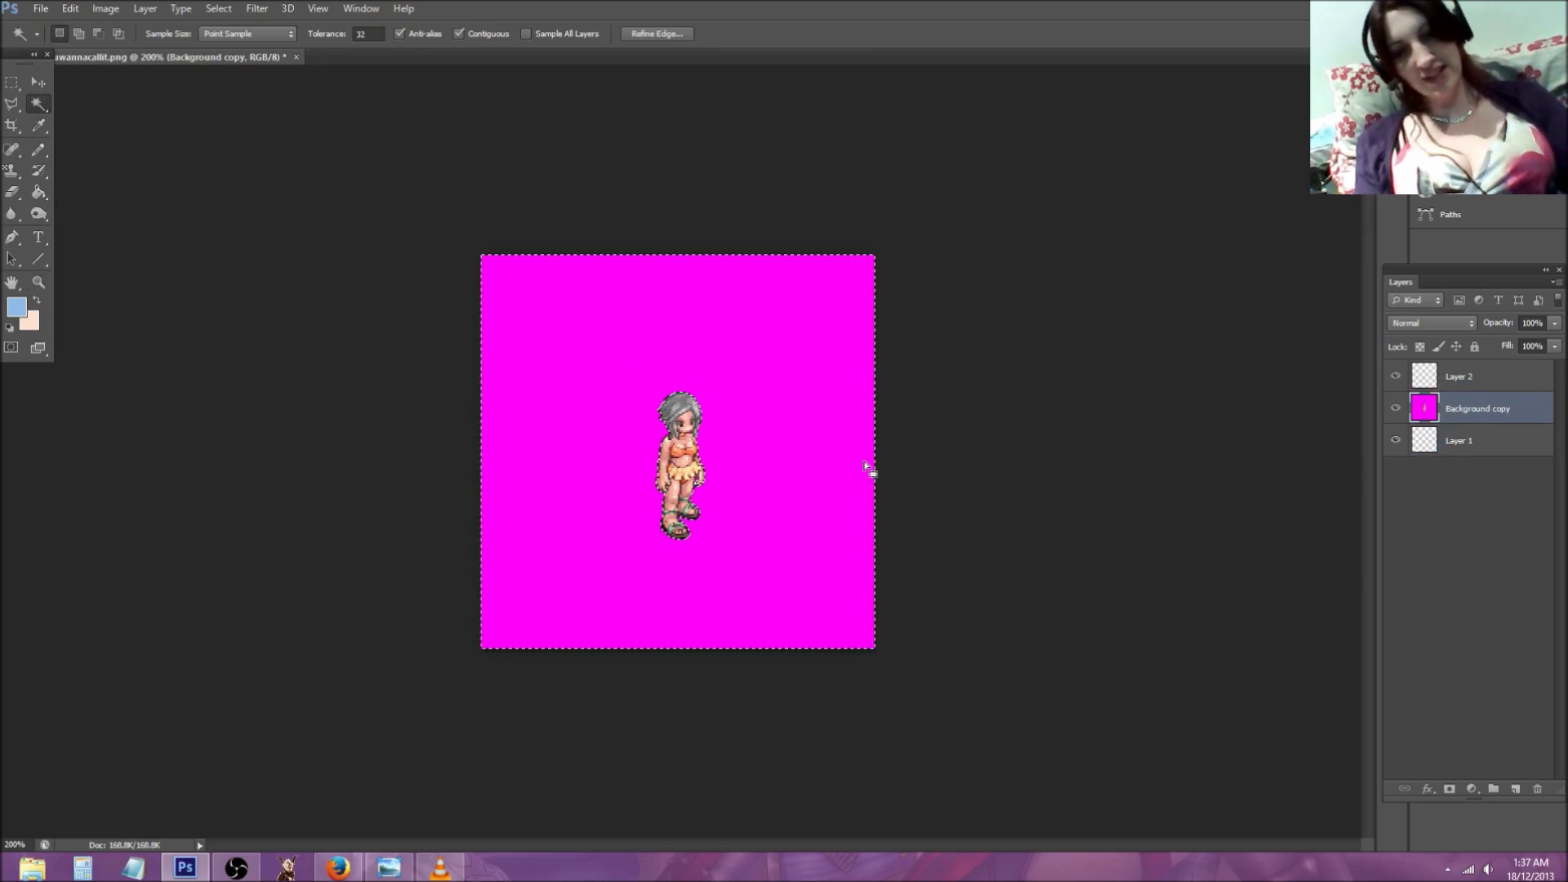
key("Delete")
left_click(12, 81)
left_click(109, 161)
Step: Reposition the cut-out character sprite near the middle of the transparent canvas with the Move tool
left_click(38, 82)
left_click_drag(605, 571, 784, 642)
mouse_move(748, 698)
left_mouse_down()
mouse_move(668, 645)
mouse_move(771, 664)
mouse_move(766, 702)
left_mouse_up()
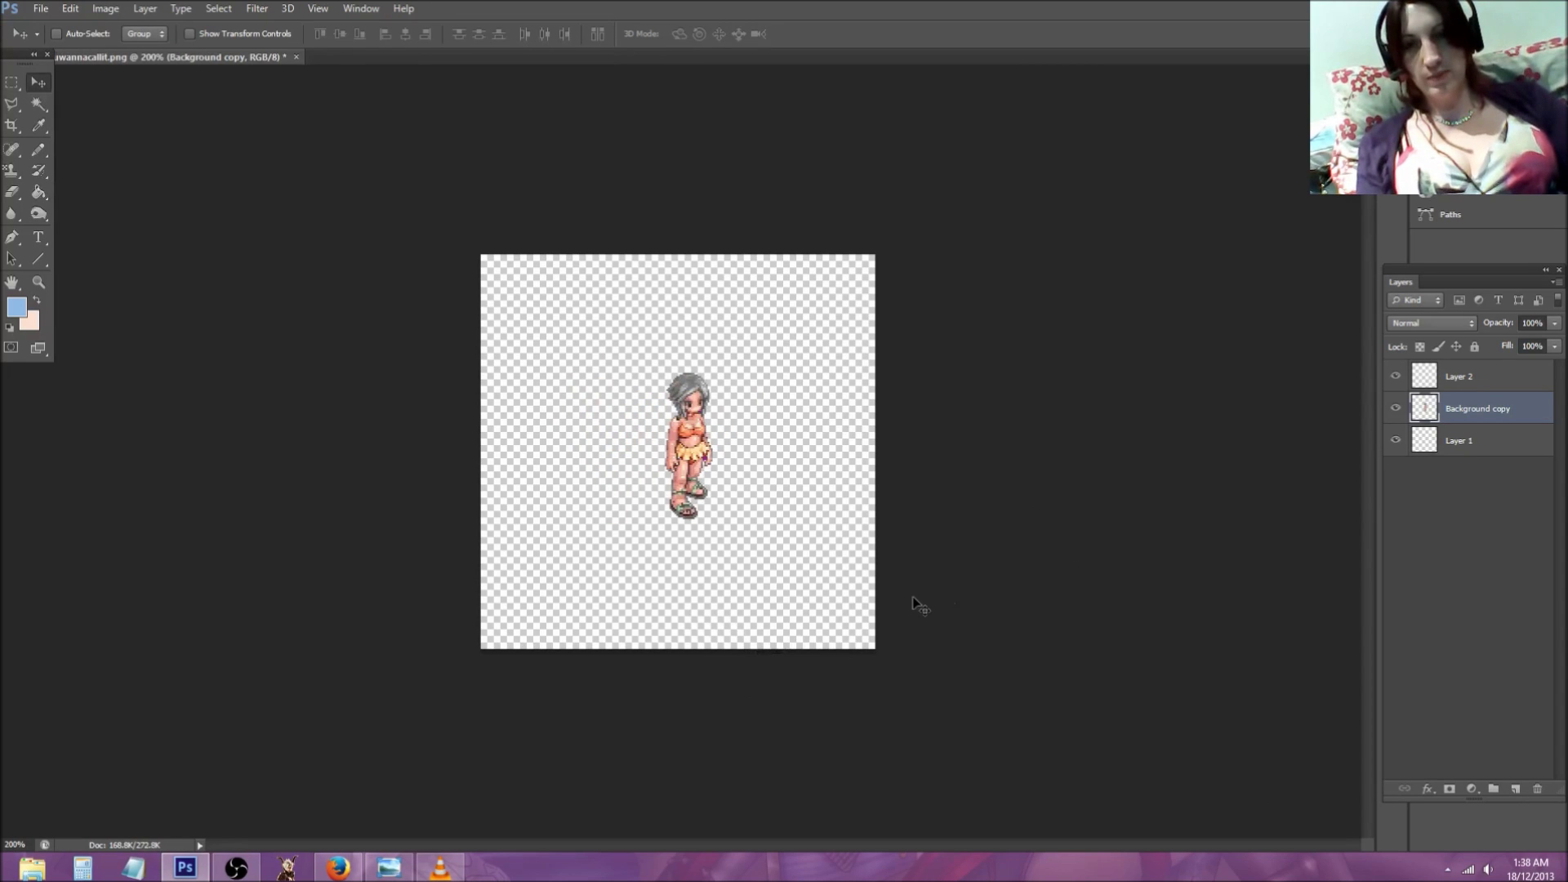
left_click_drag(816, 709, 827, 743)
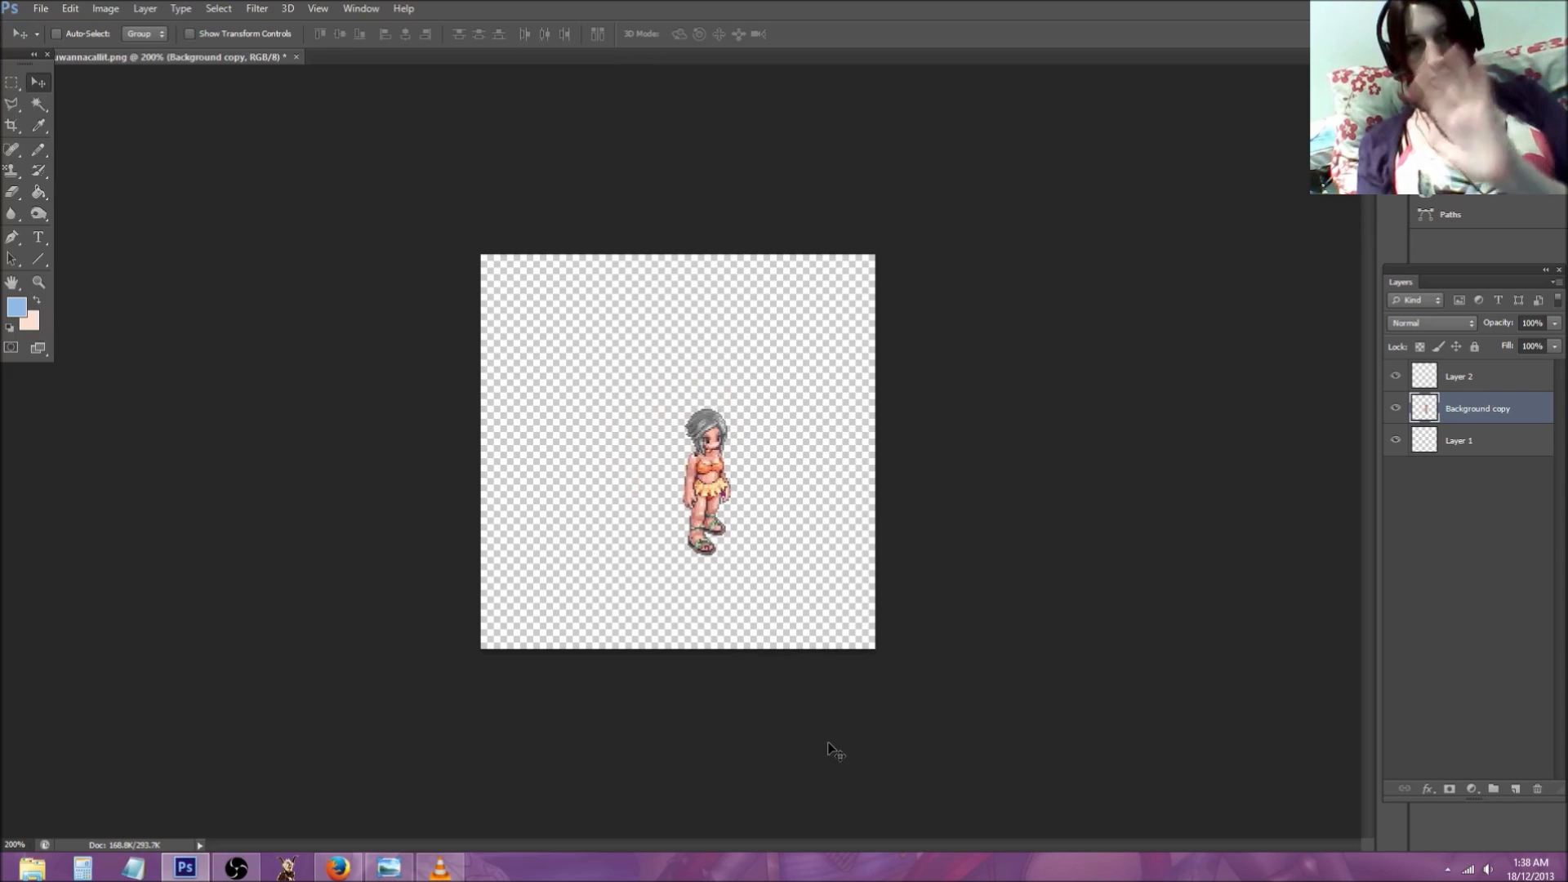
left_click(39, 282)
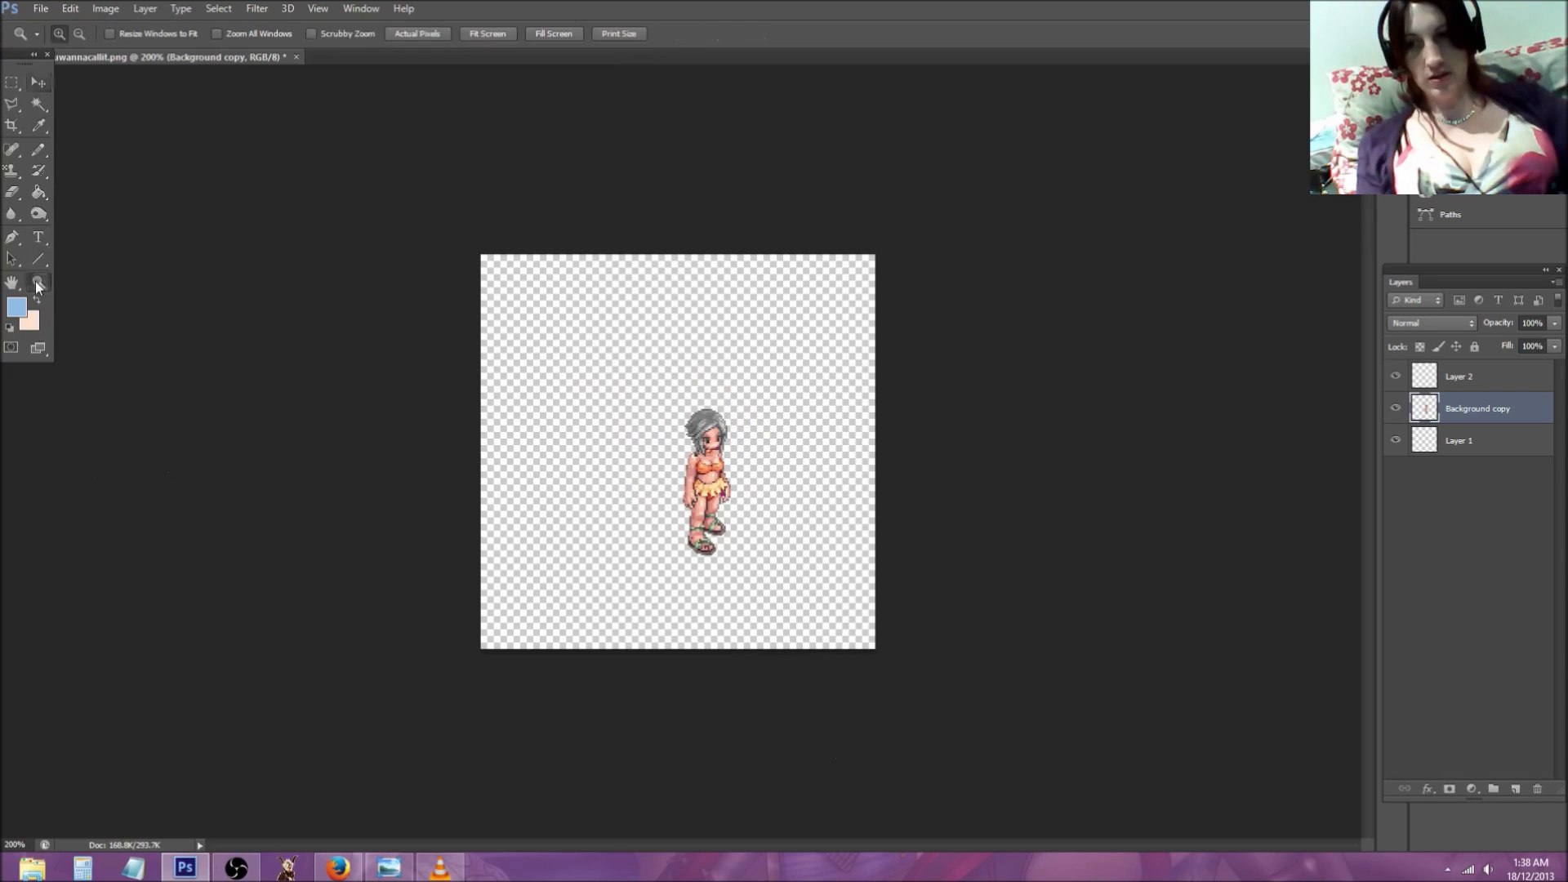
left_click(583, 463)
left_click(772, 540)
left_click(770, 535)
left_click(38, 81)
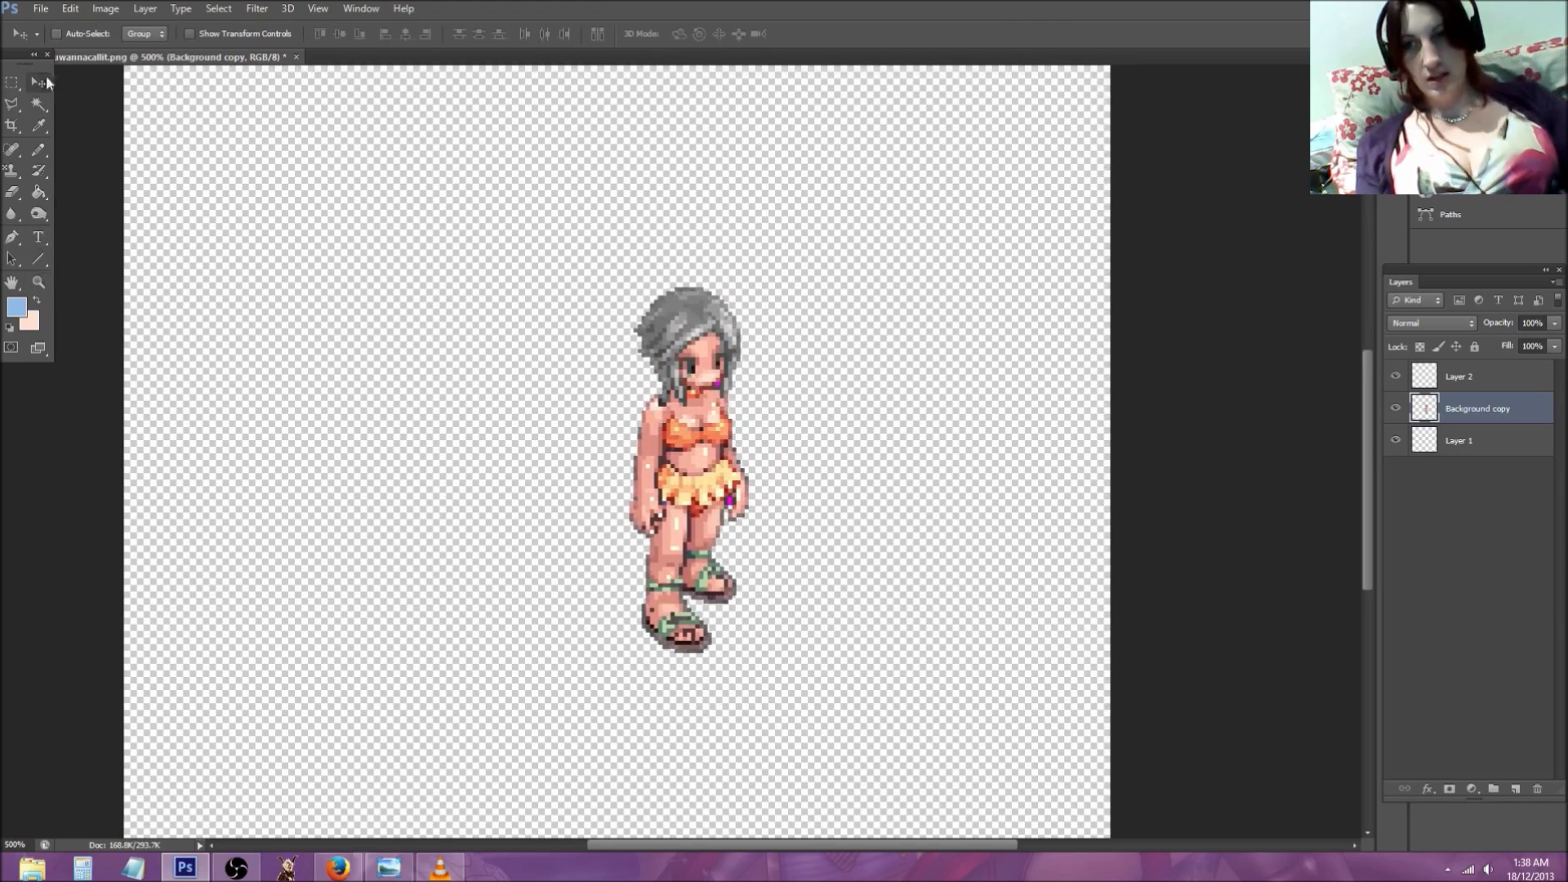
left_click_drag(817, 681, 713, 627)
Step: Set the Eraser to Pencil mode with a 1 px tip and erase the magenta pixels between the skirt and the hand
left_click(38, 281)
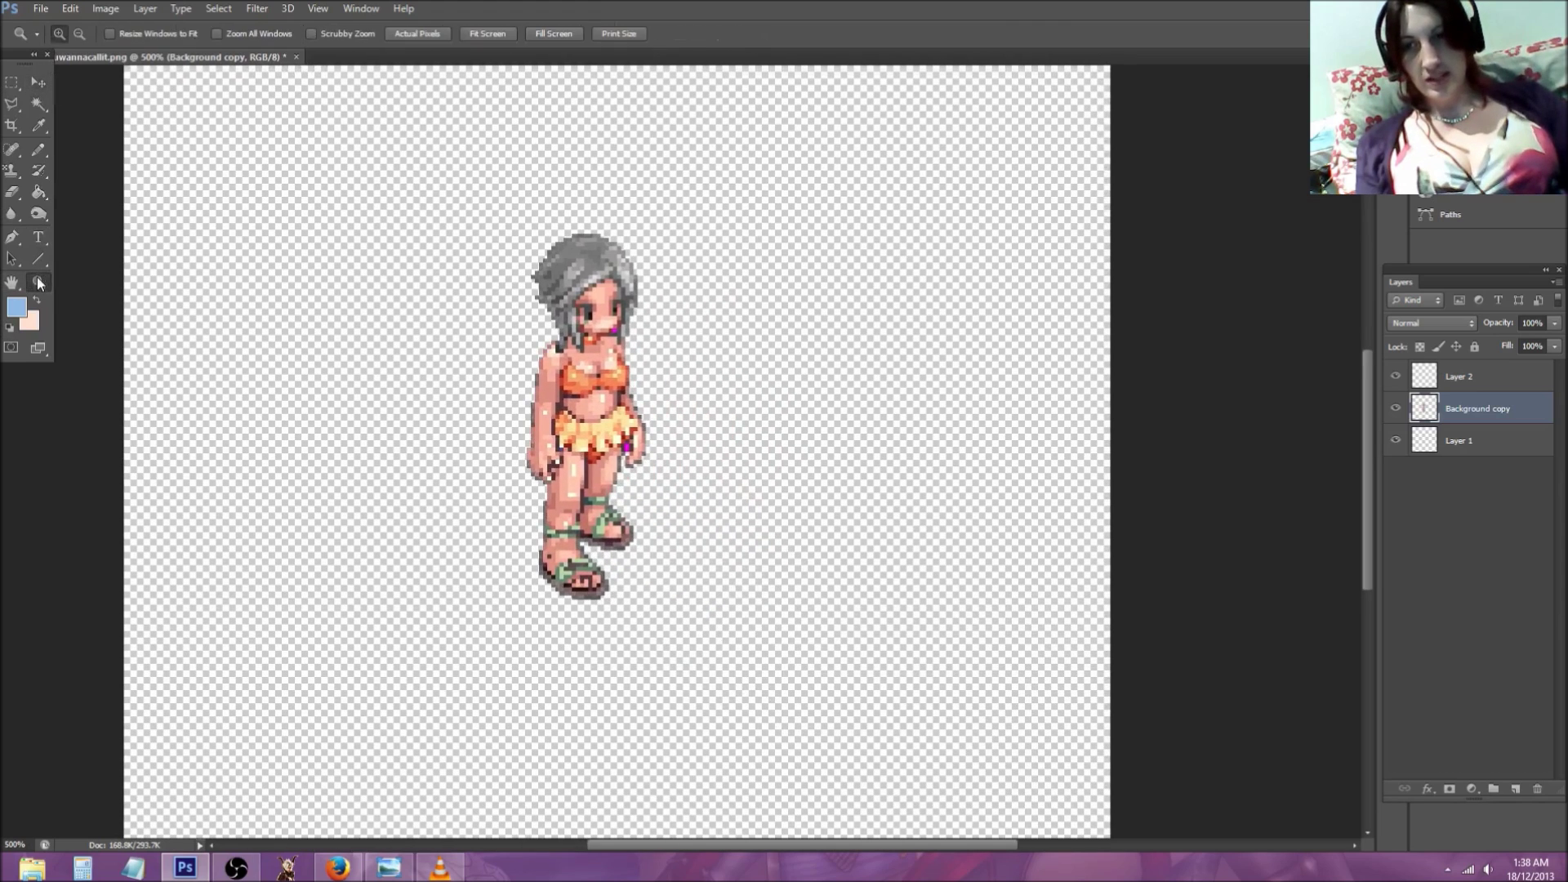
left_click(664, 392)
left_click(664, 392)
left_click(578, 282)
left_click(613, 406)
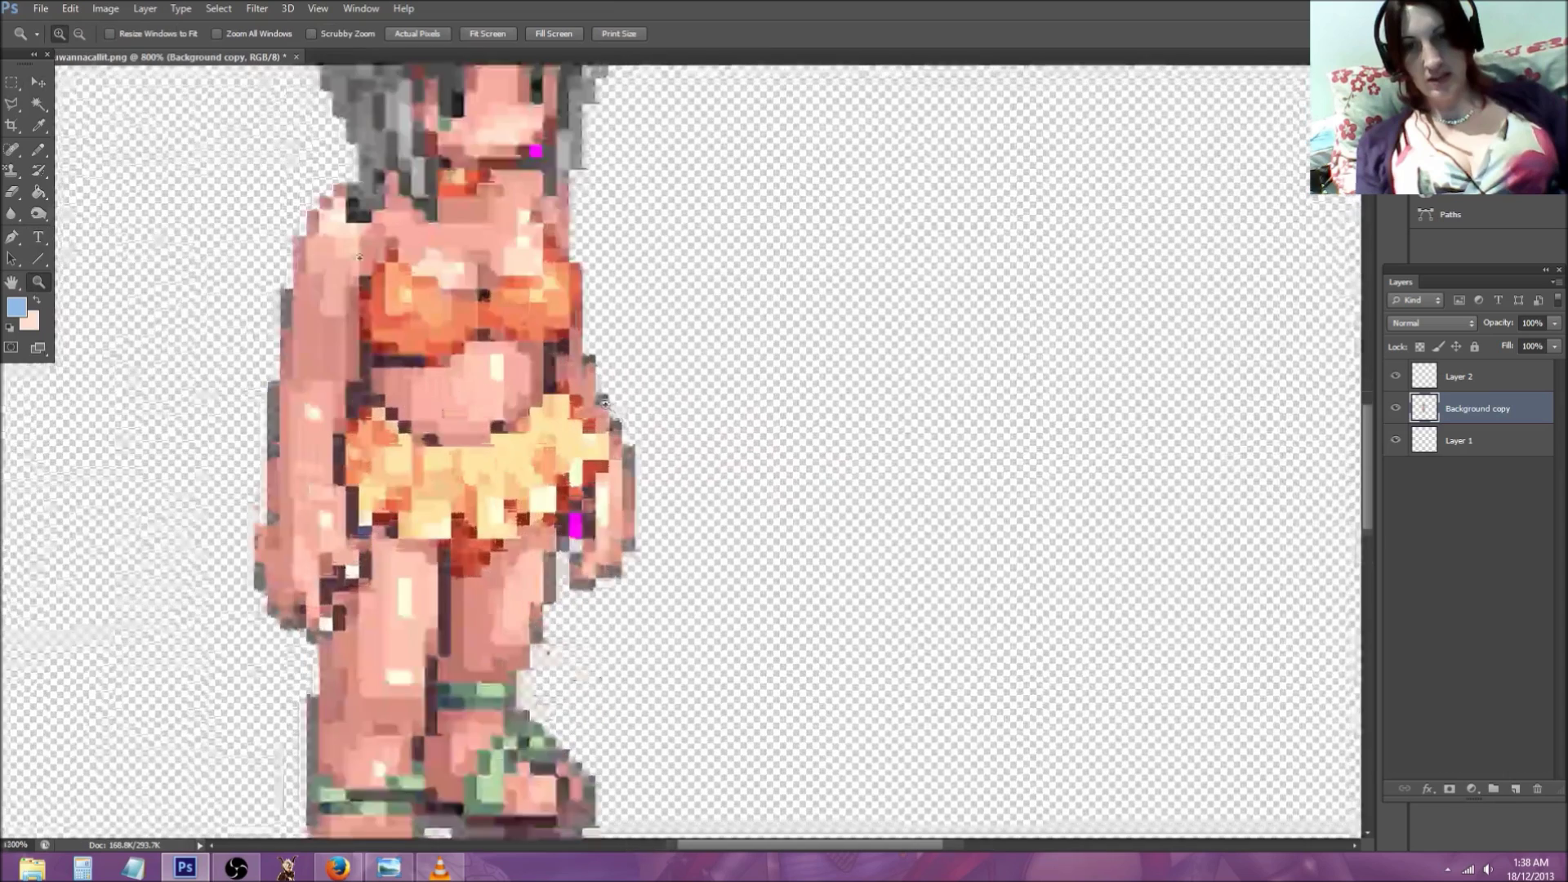
left_click(613, 406)
left_click(16, 196)
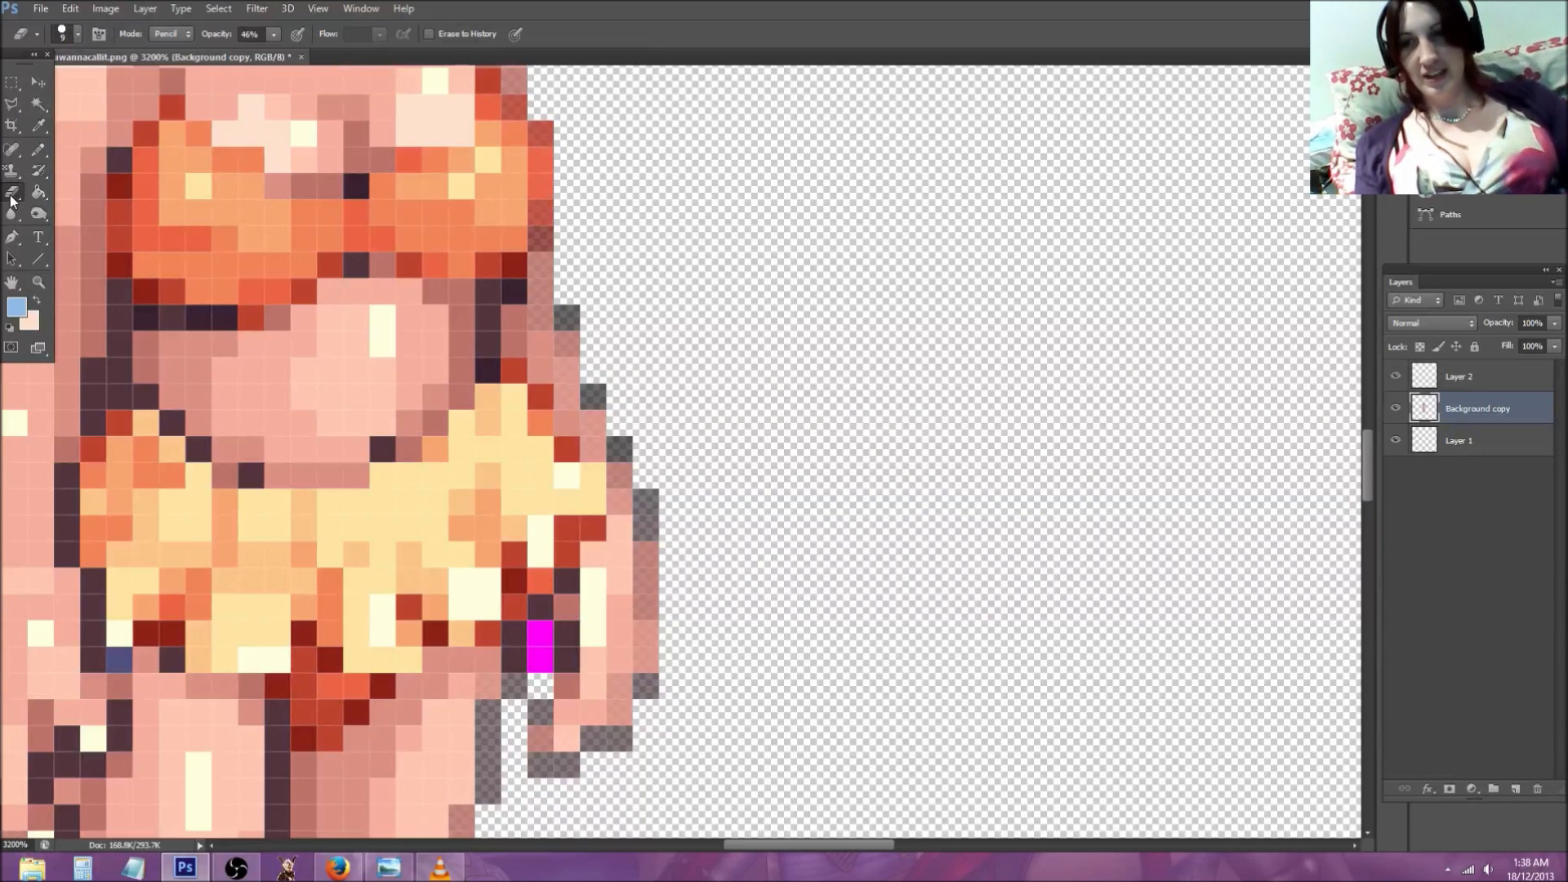
left_click(171, 33)
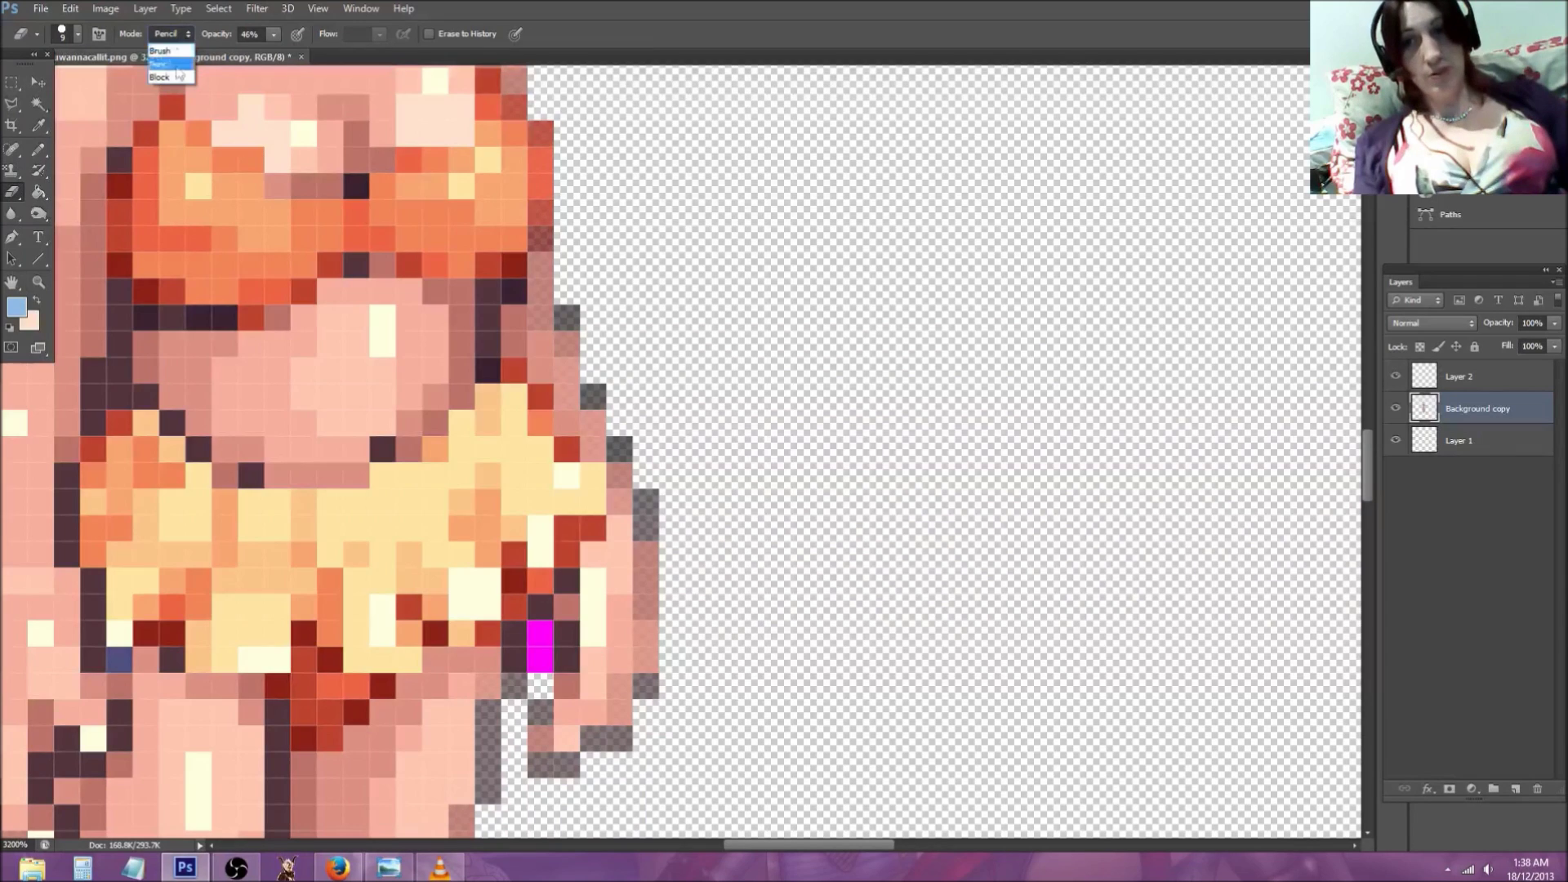
left_click(171, 64)
left_click(65, 34)
left_click_drag(32, 85, 22, 84)
left_click(568, 622)
left_click(540, 659)
left_click(540, 633)
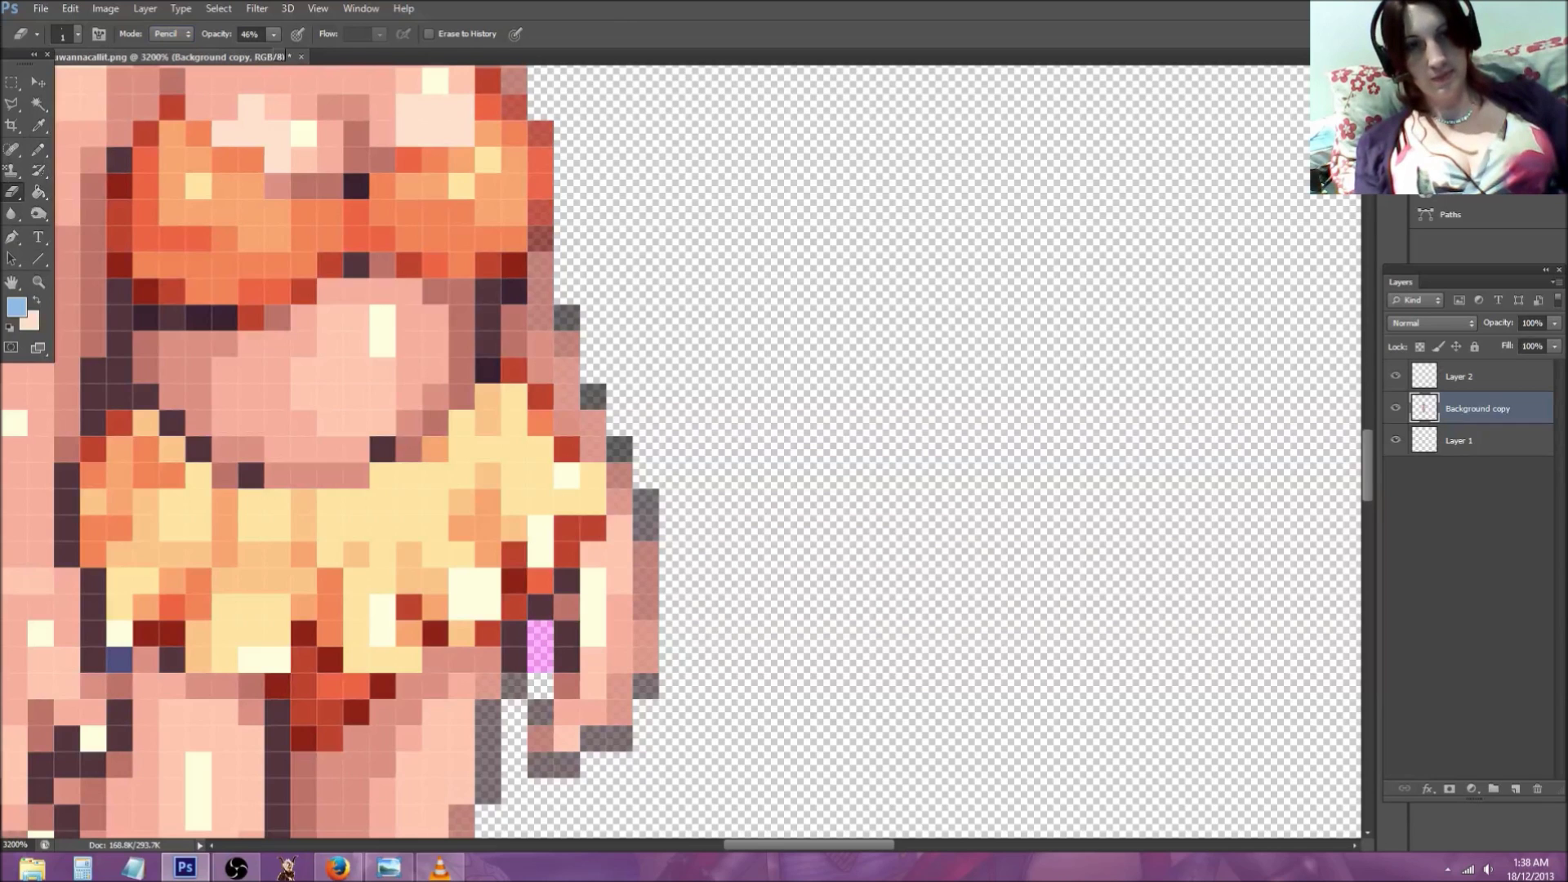
Step: Set the Eraser opacity to 100% and clear the leftover magenta pixels beside the hand and near the chin
mouse_move(277, 51)
left_mouse_down()
mouse_move(385, 72)
mouse_move(659, 8)
left_mouse_up()
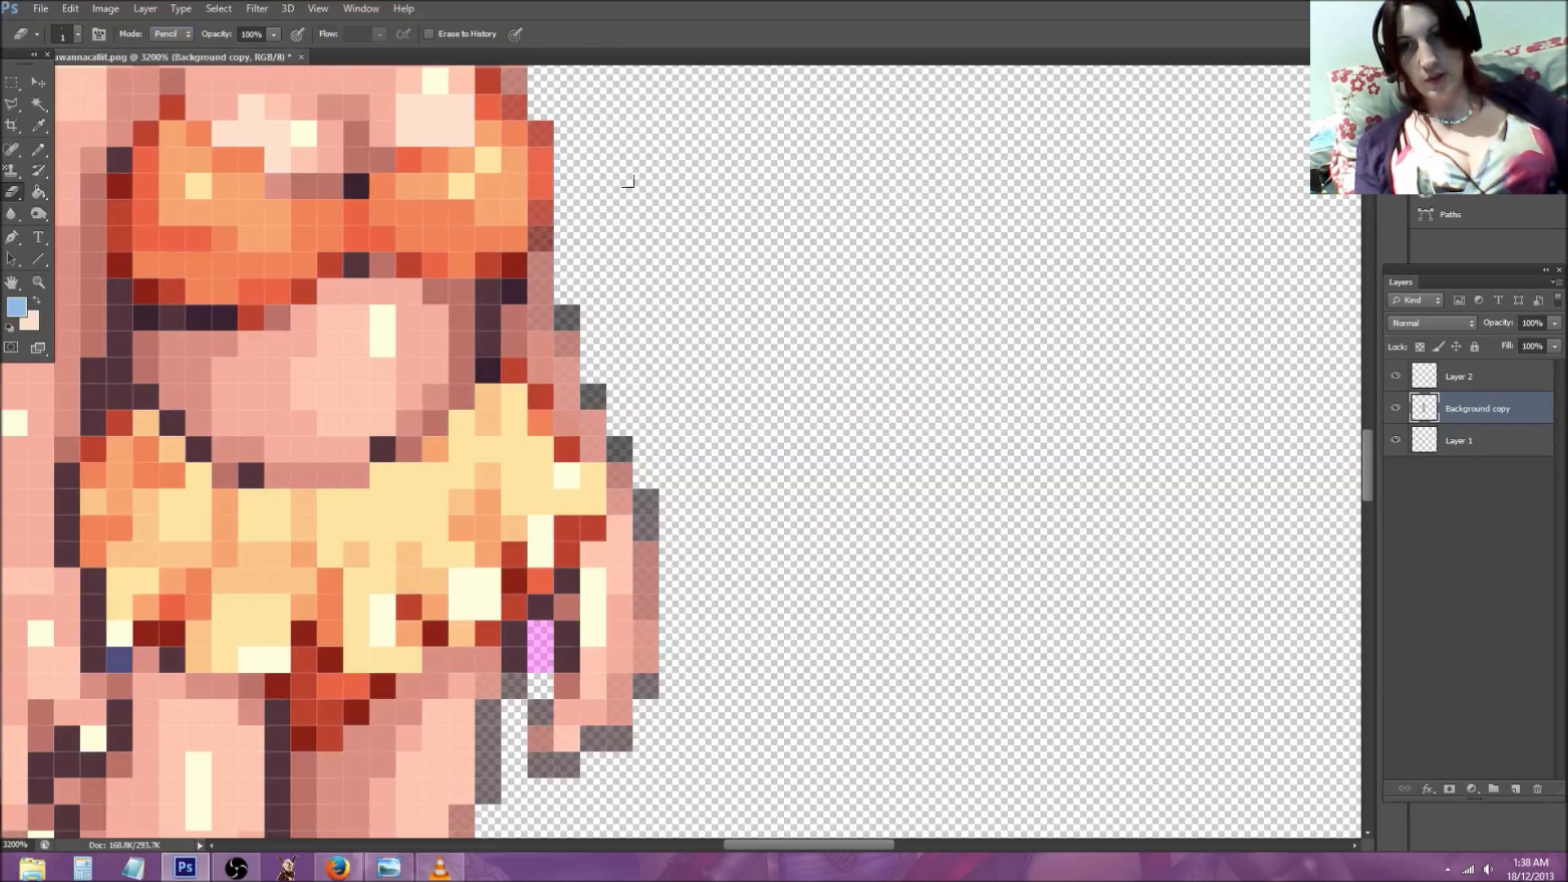
left_click(540, 659)
left_click(540, 633)
scroll(519, 604, "up", 6)
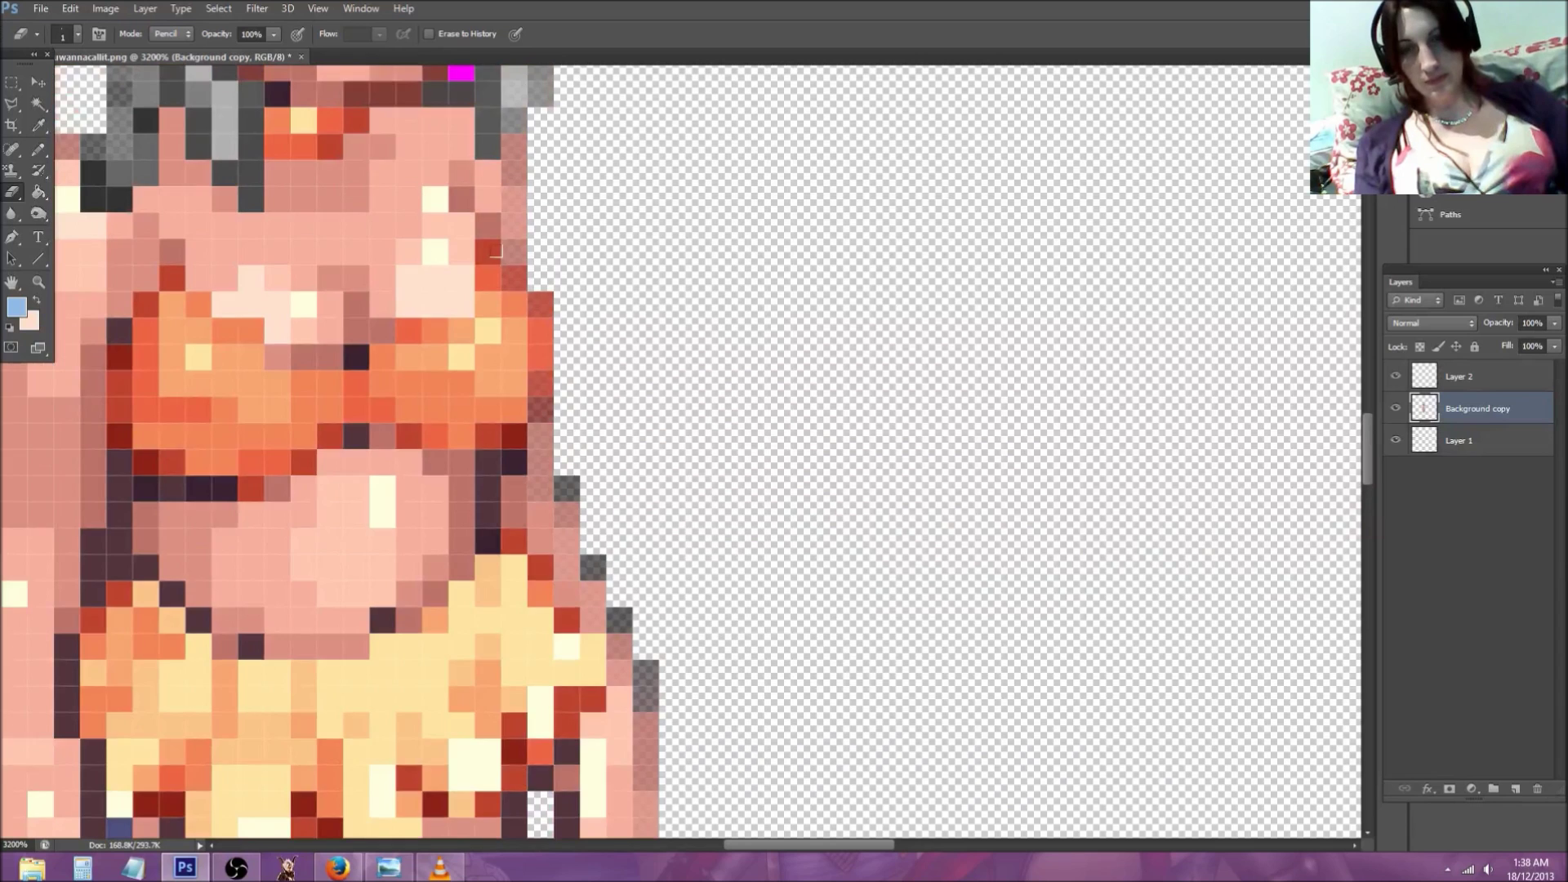
left_click(461, 148)
Step: Sample the sprite's light skin tone and paint over the orange fill of the top with the Pencil tool
left_click(36, 282)
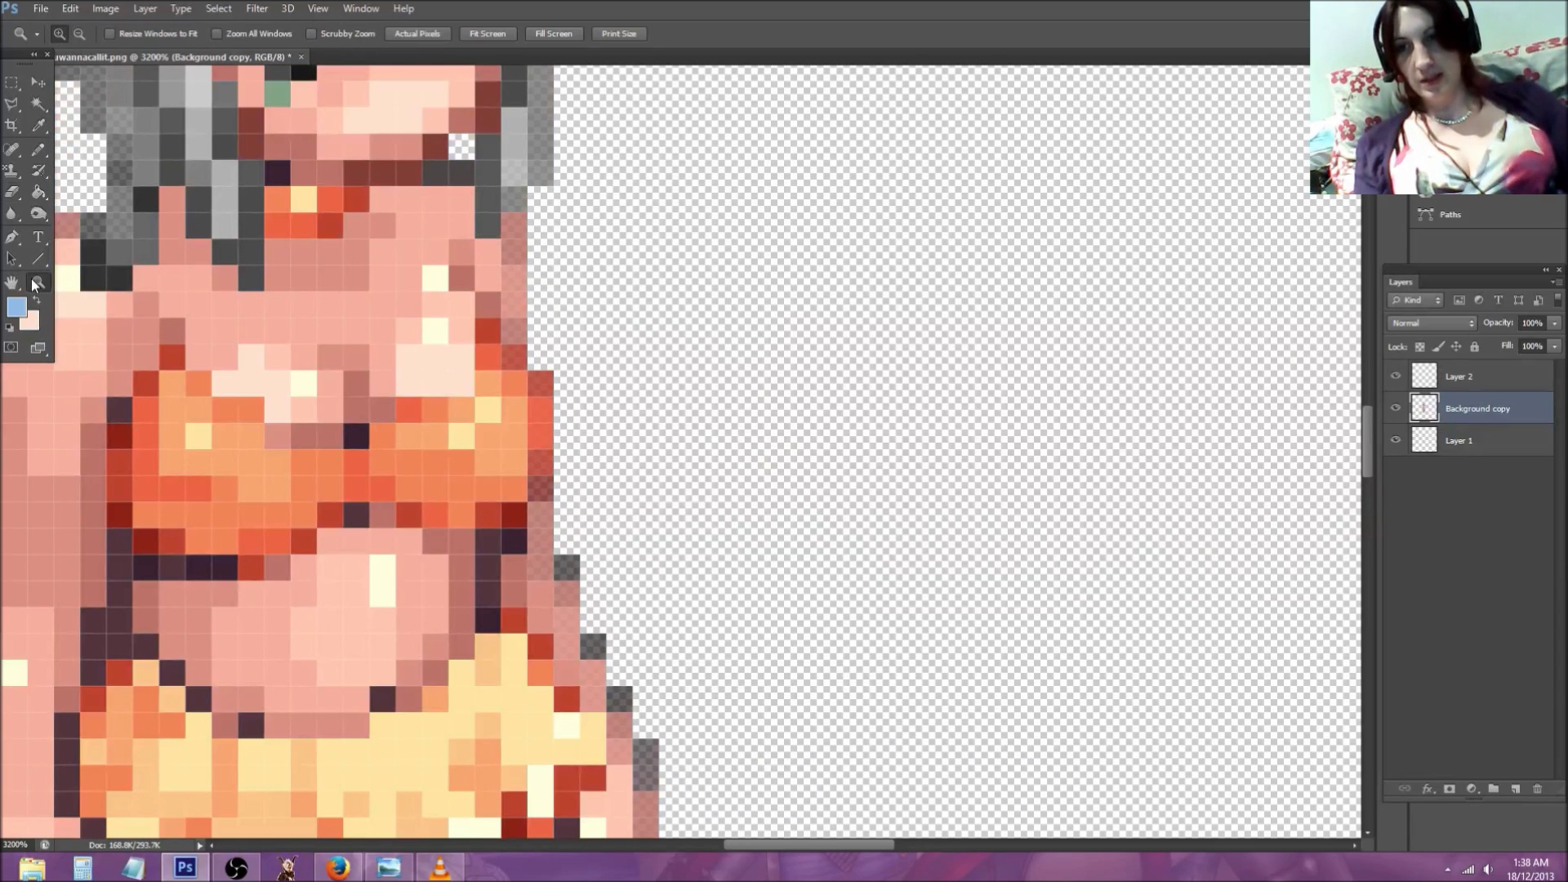
left_click(416, 33)
left_click_drag(749, 490, 658, 449)
key("i")
left_click(683, 307)
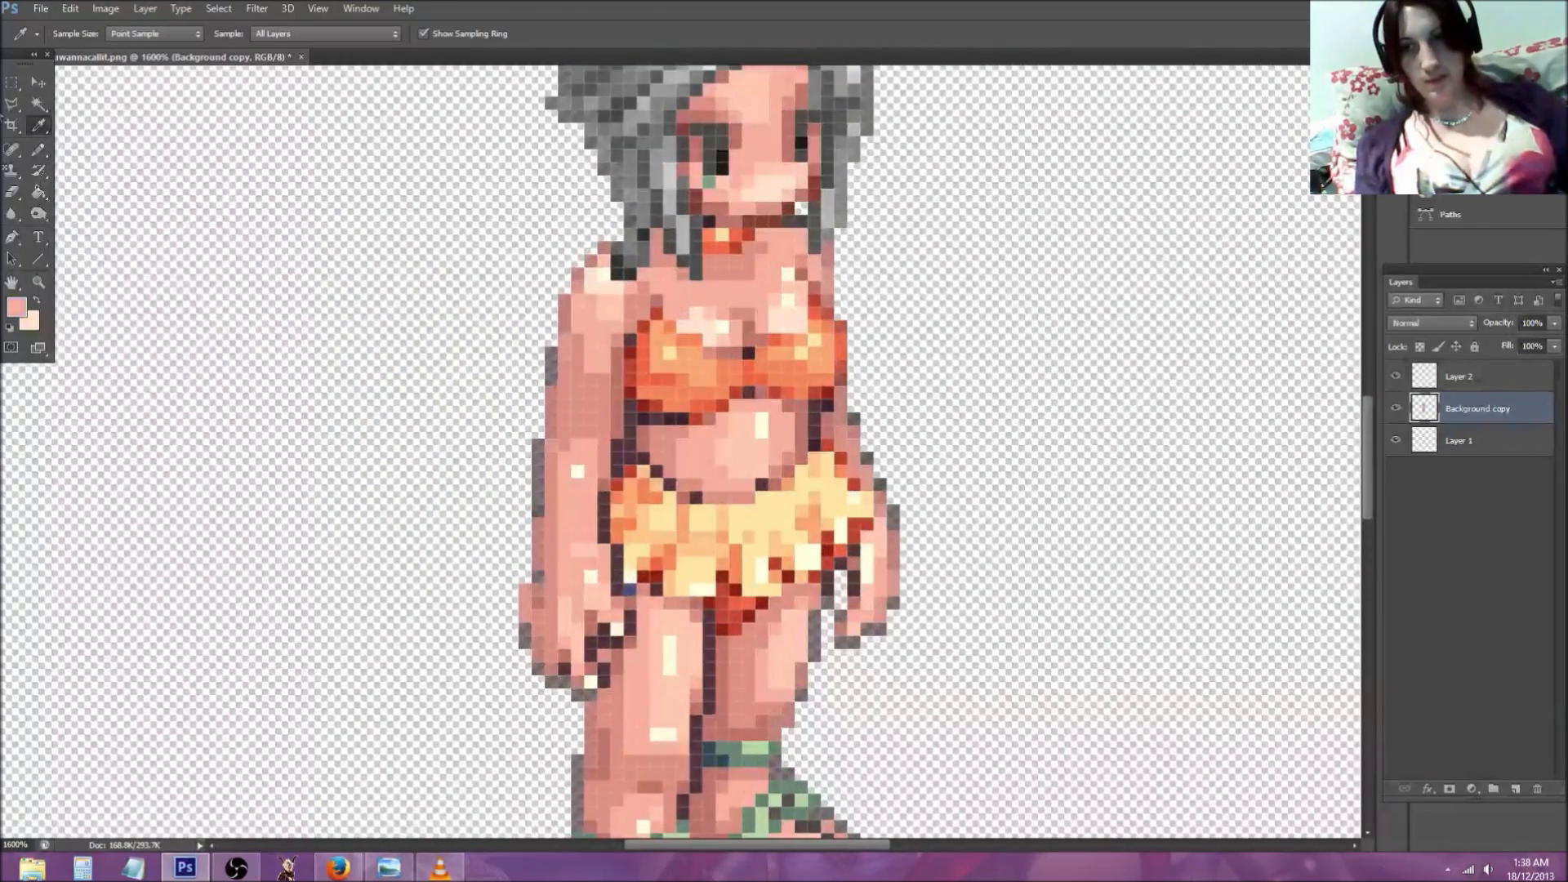
left_click(52, 148)
mouse_move(660, 402)
left_mouse_down()
mouse_move(695, 403)
mouse_move(732, 361)
mouse_move(659, 390)
mouse_move(667, 316)
mouse_move(691, 364)
mouse_move(661, 379)
mouse_move(775, 348)
mouse_move(757, 336)
mouse_move(775, 378)
mouse_move(802, 385)
mouse_move(819, 339)
mouse_move(801, 318)
mouse_move(825, 350)
mouse_move(813, 366)
mouse_move(770, 331)
mouse_move(785, 369)
left_mouse_up()
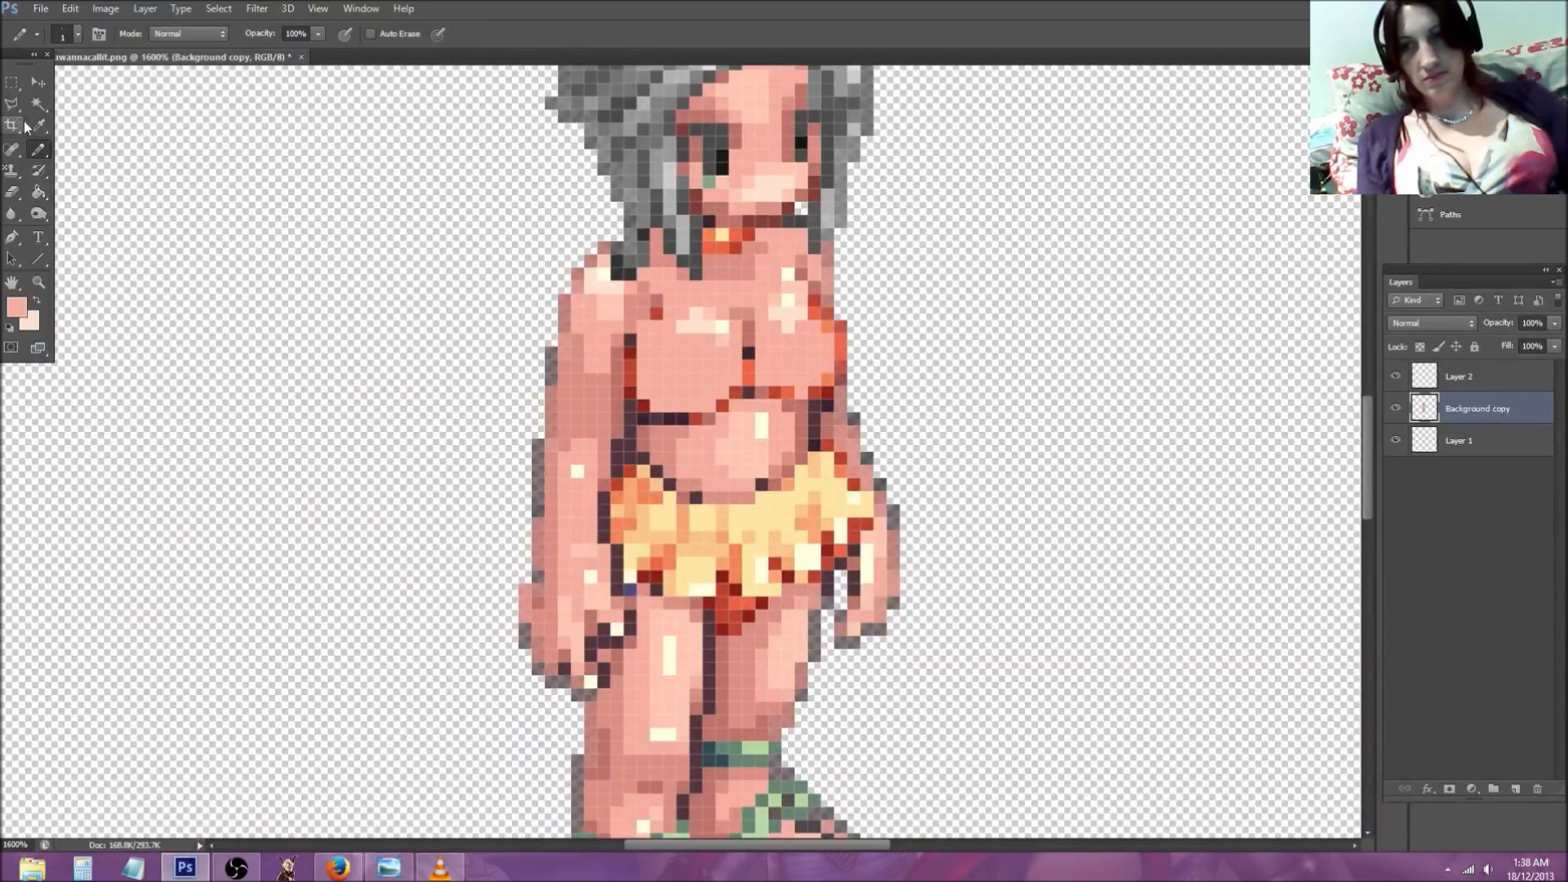
Step: Sample a darker skin shade and repaint the top's remaining orange and dark outline pixels with the Pencil tool
key("i")
left_click(662, 296)
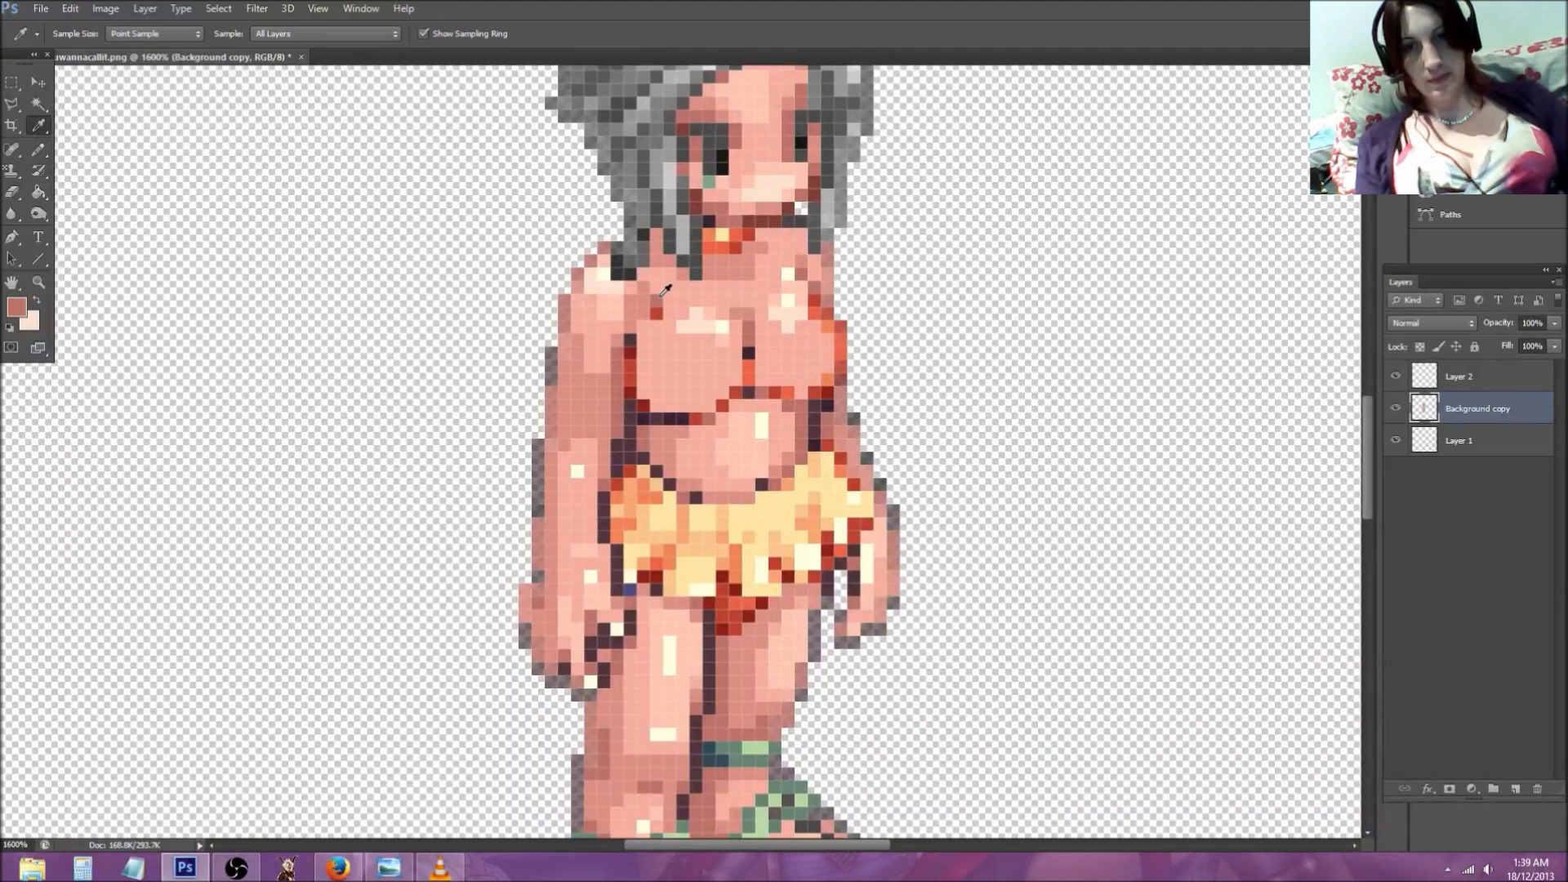
left_click(38, 149)
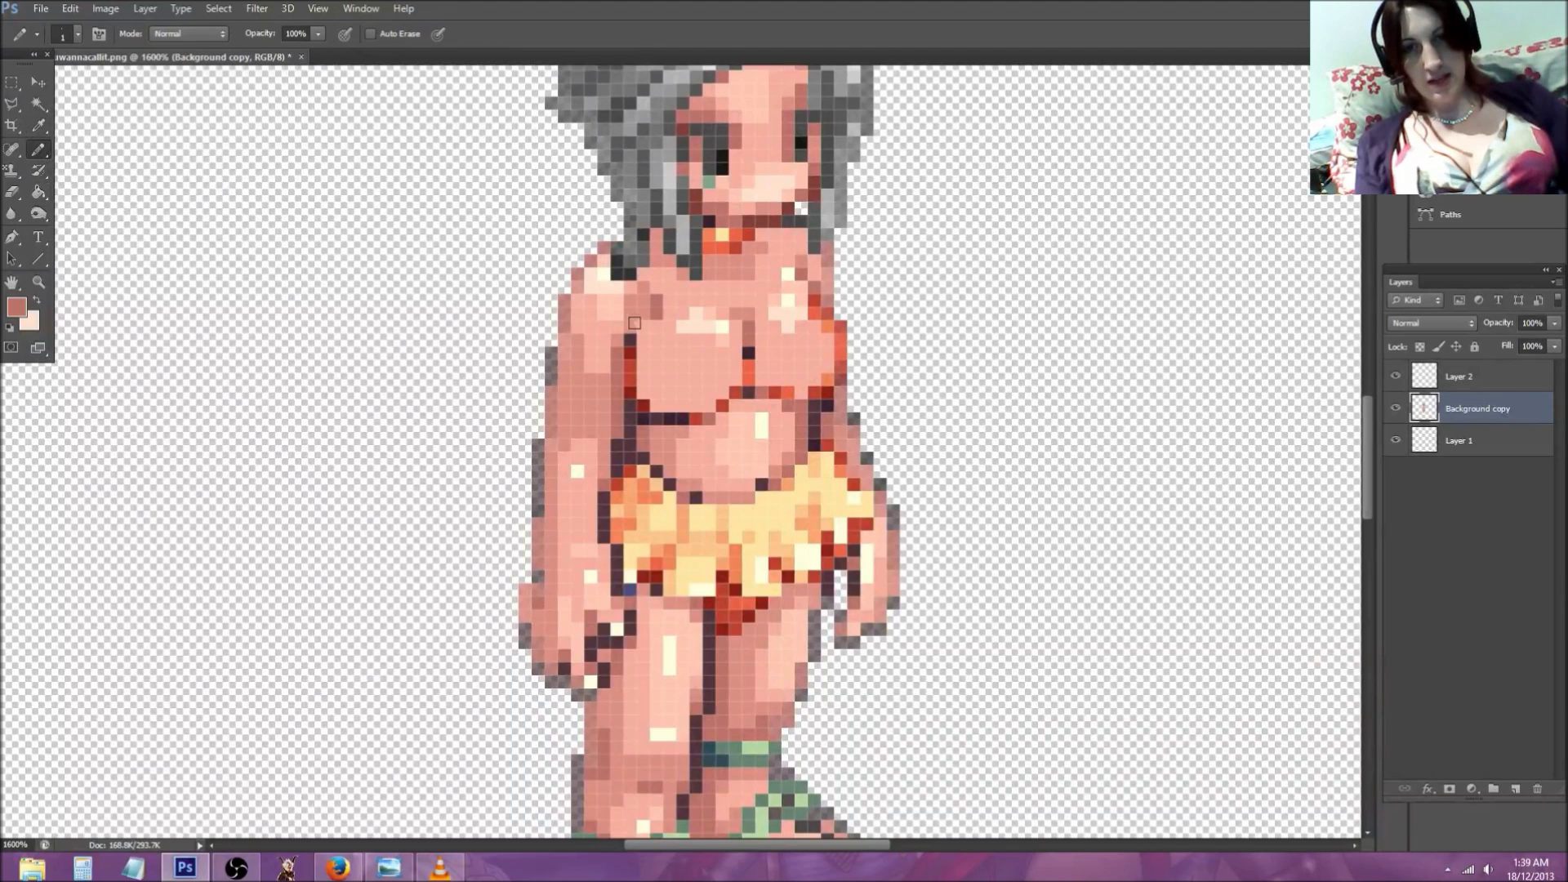
mouse_move(628, 342)
left_mouse_down()
mouse_move(648, 416)
mouse_move(737, 391)
mouse_move(747, 336)
mouse_move(766, 389)
mouse_move(810, 398)
mouse_move(837, 339)
mouse_move(810, 293)
left_mouse_up()
Step: Draw the hip and upper-leg contour lines over the skirt with the darker skin shade using the Pencil tool
scroll(810, 292, "down", 2)
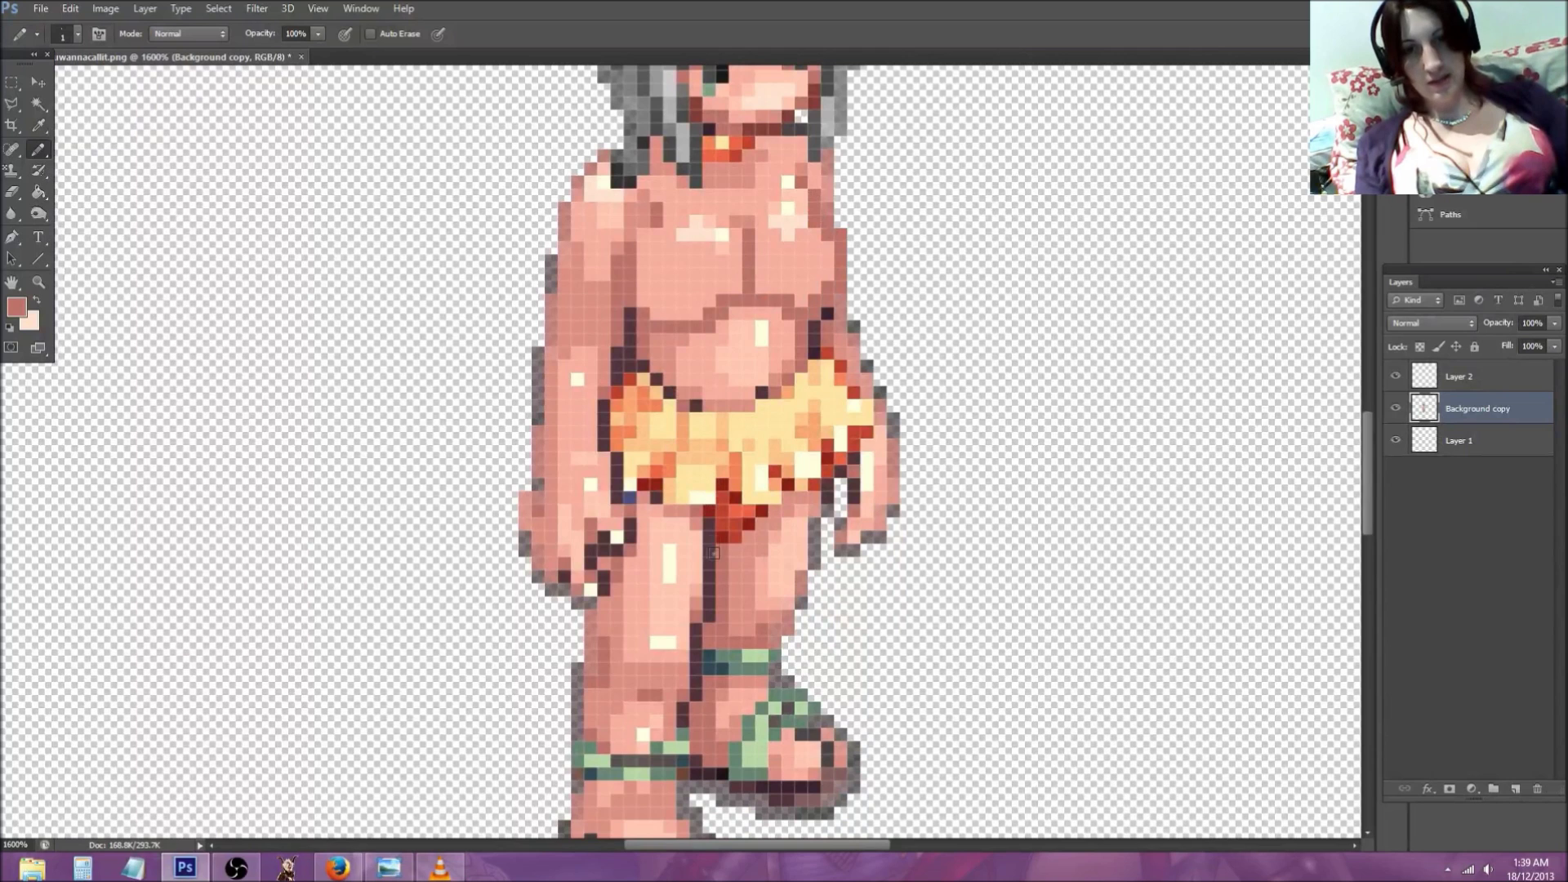
mouse_move(716, 533)
left_mouse_down()
mouse_move(722, 451)
mouse_move(700, 420)
mouse_move(724, 442)
mouse_move(764, 413)
left_mouse_up()
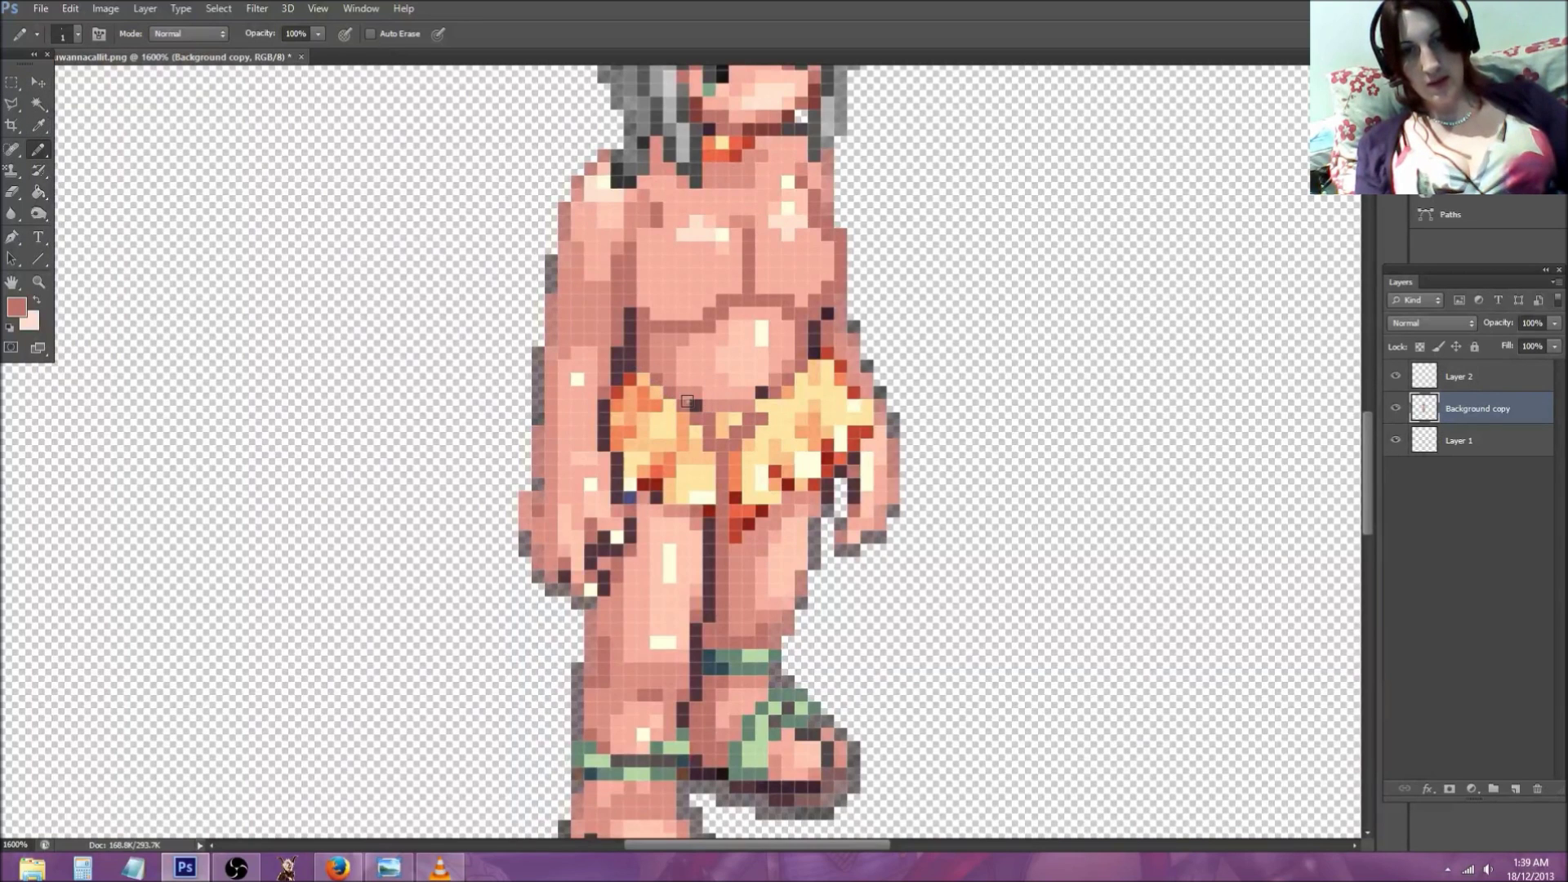
left_click(788, 385)
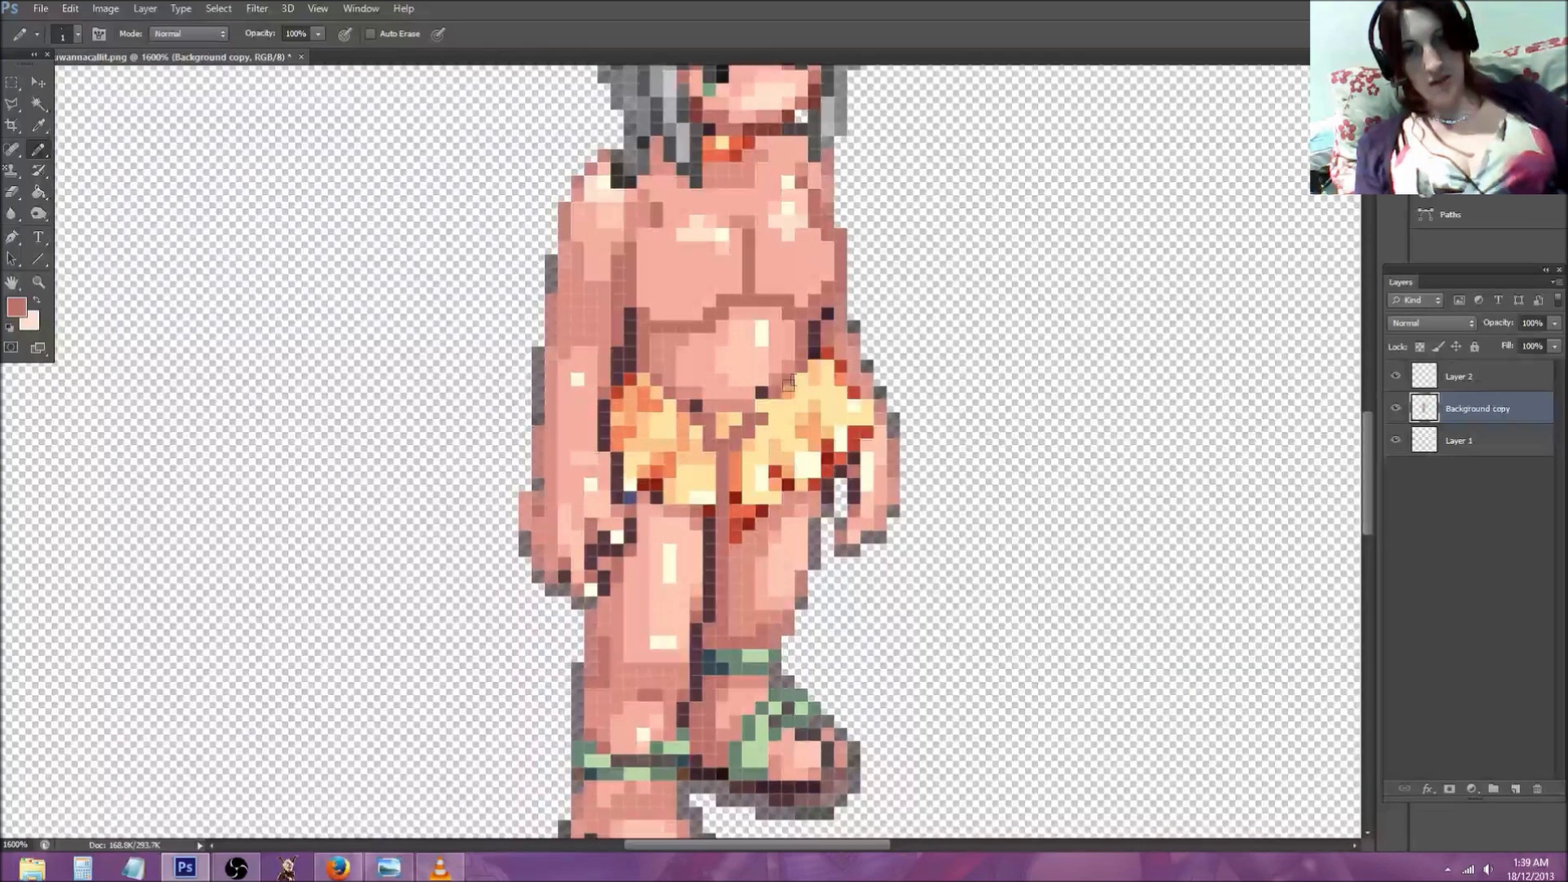
mouse_move(788, 393)
left_mouse_down()
mouse_move(804, 394)
mouse_move(825, 453)
mouse_move(798, 593)
left_mouse_up()
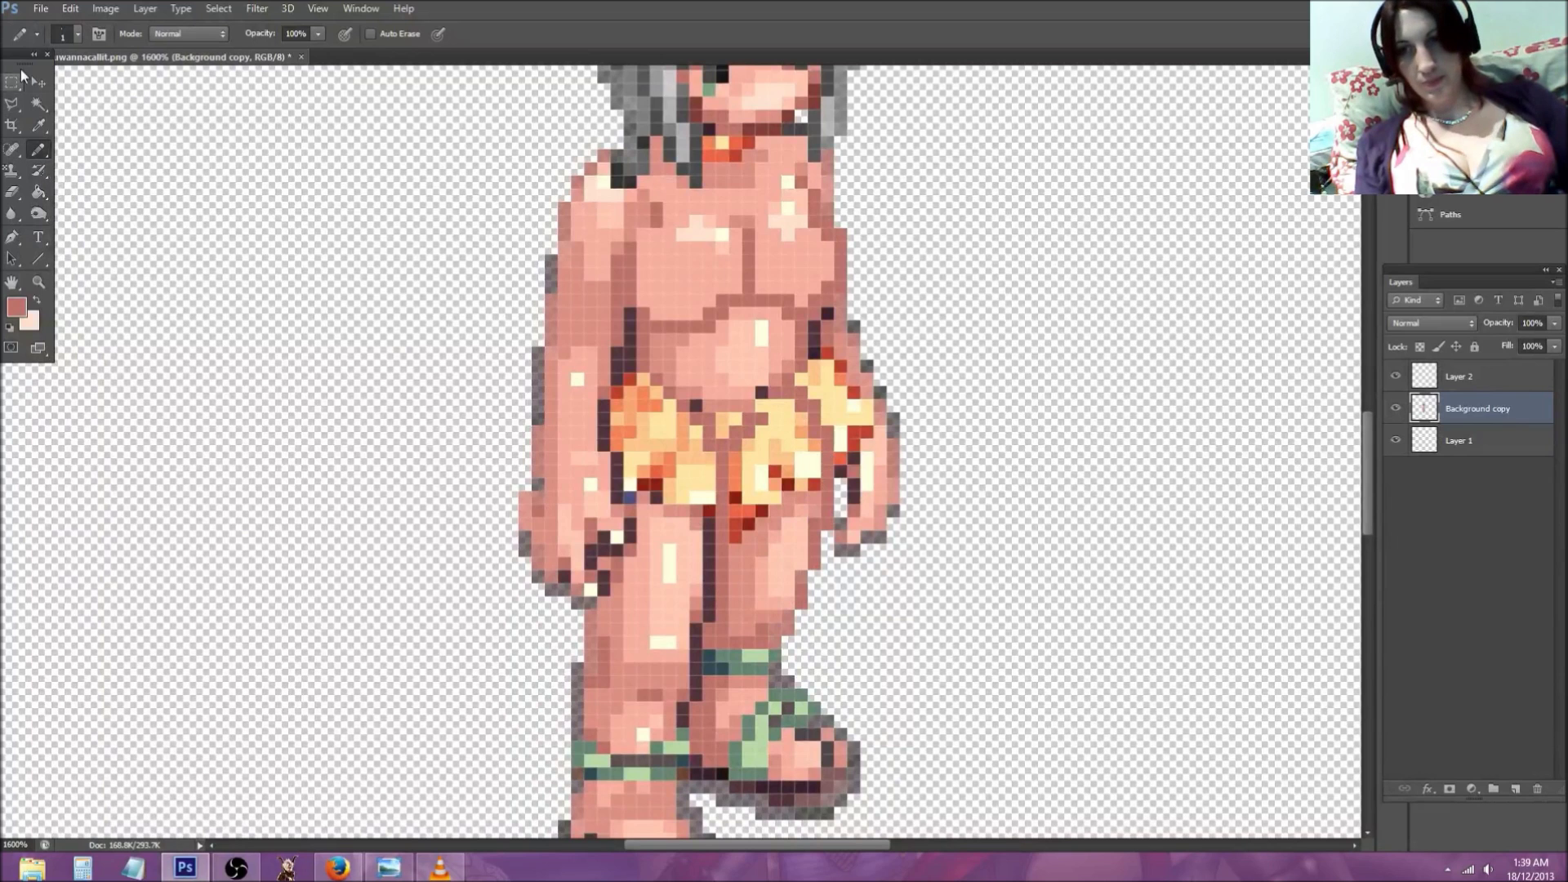
Step: Sample a medium skin shade and paint over the outer and inner edges of the yellow skirt with the Pencil tool
left_click(39, 125)
left_click(672, 346)
key("b")
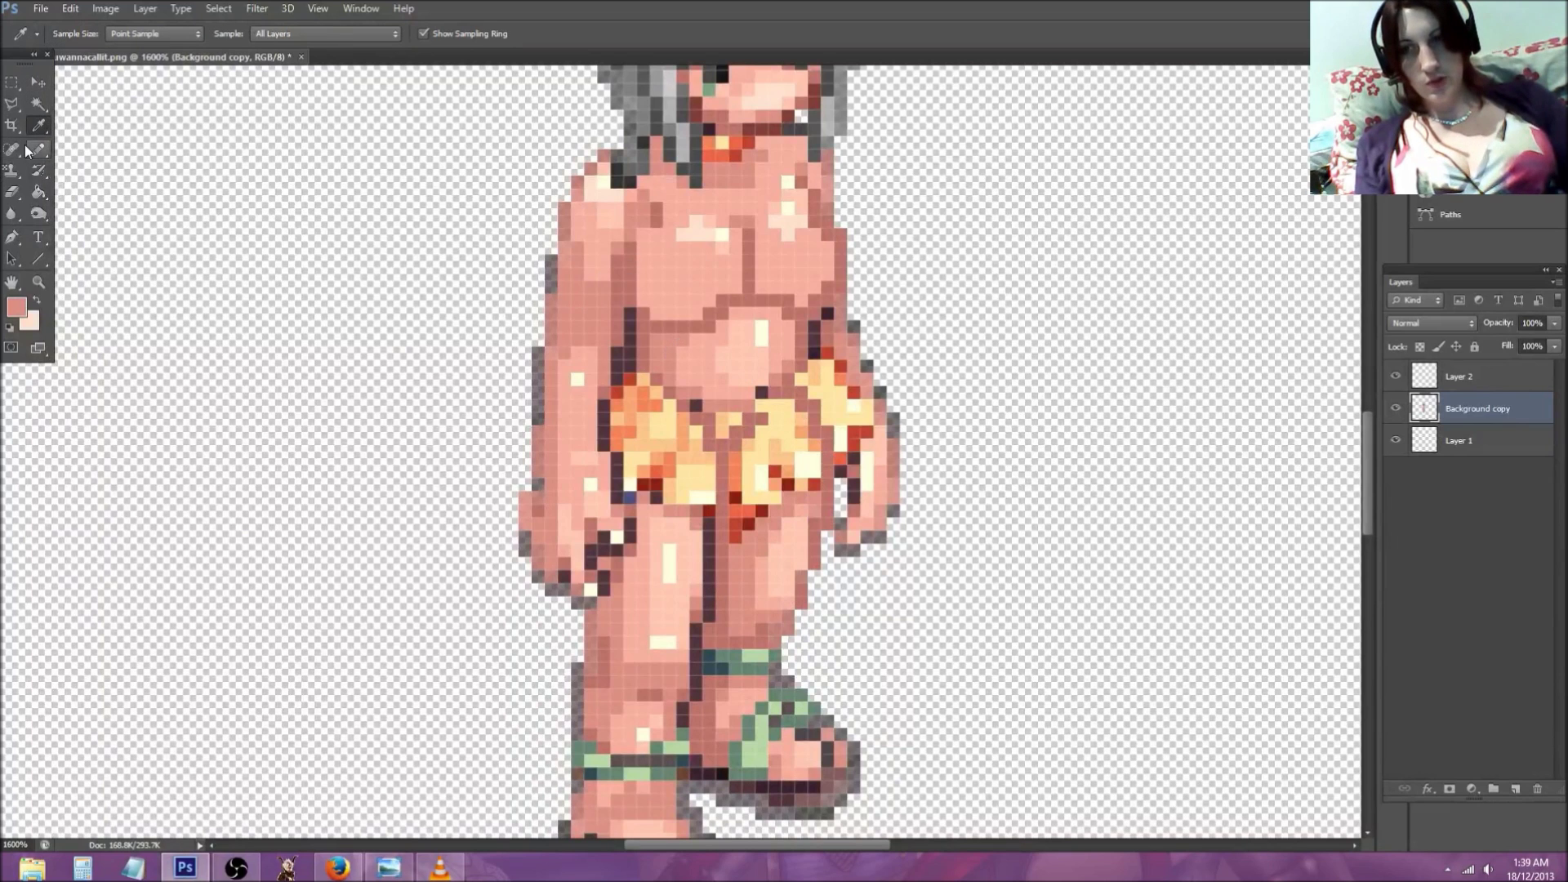
mouse_move(687, 422)
left_mouse_down()
mouse_move(710, 500)
mouse_move(694, 510)
mouse_move(692, 449)
mouse_move(654, 401)
mouse_move(625, 438)
mouse_move(611, 421)
mouse_move(636, 381)
mouse_move(649, 396)
mouse_move(619, 396)
mouse_move(619, 444)
mouse_move(671, 409)
mouse_move(635, 421)
mouse_move(626, 495)
left_mouse_up()
mouse_move(809, 488)
left_mouse_down()
mouse_move(797, 422)
mouse_move(768, 400)
mouse_move(723, 421)
left_mouse_up()
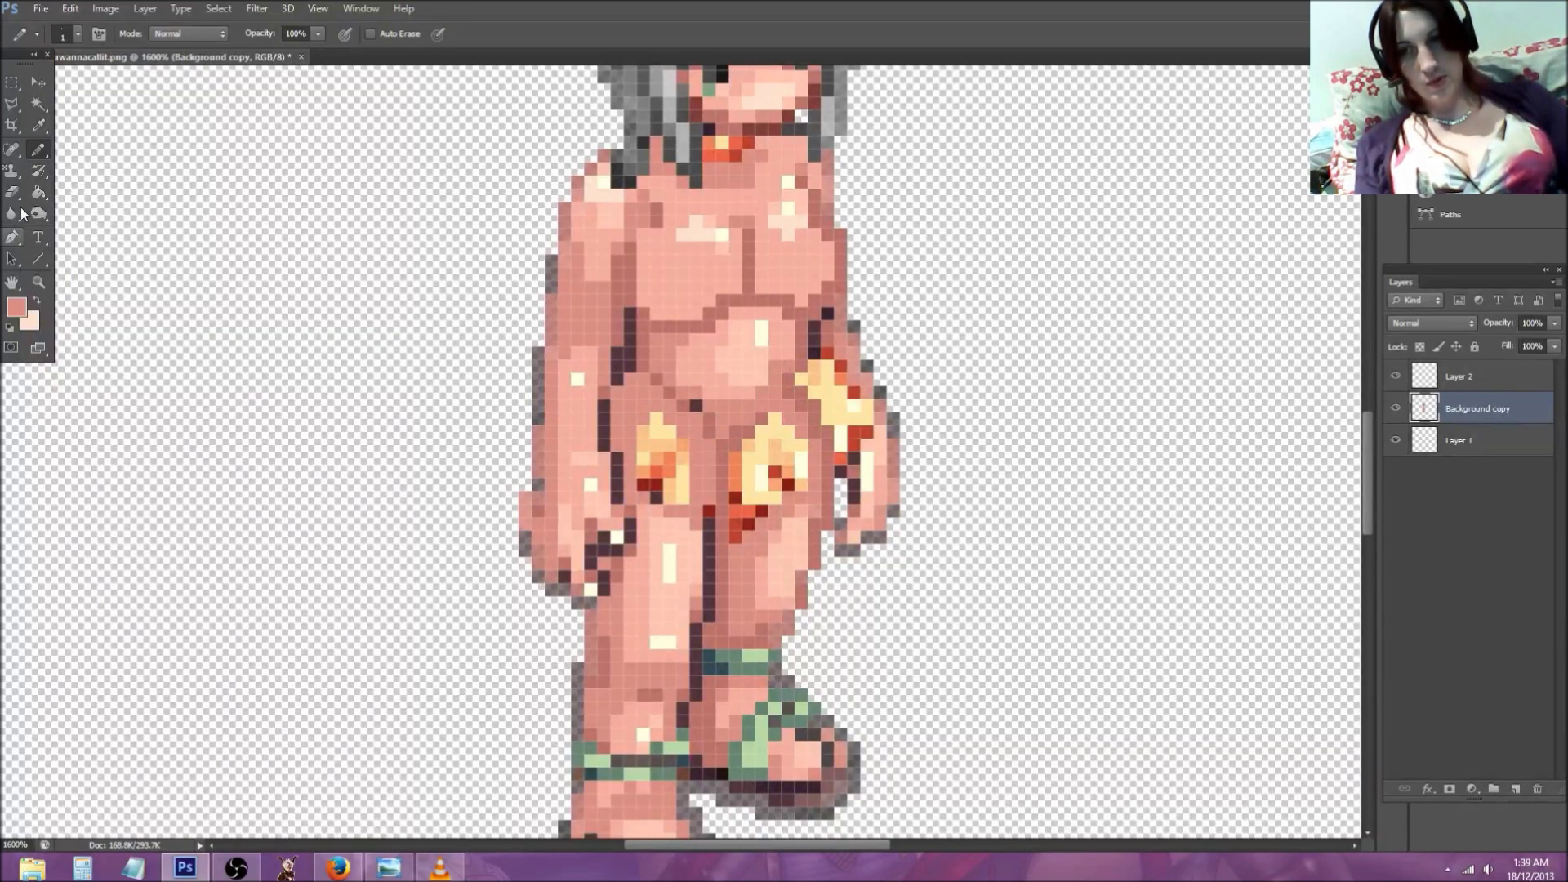
Step: Repaint the waistline pixels with a sampled light skin tone and the dark pixels between waist and arm with a darker skin shade
left_click(39, 126)
left_click(712, 368)
key("b")
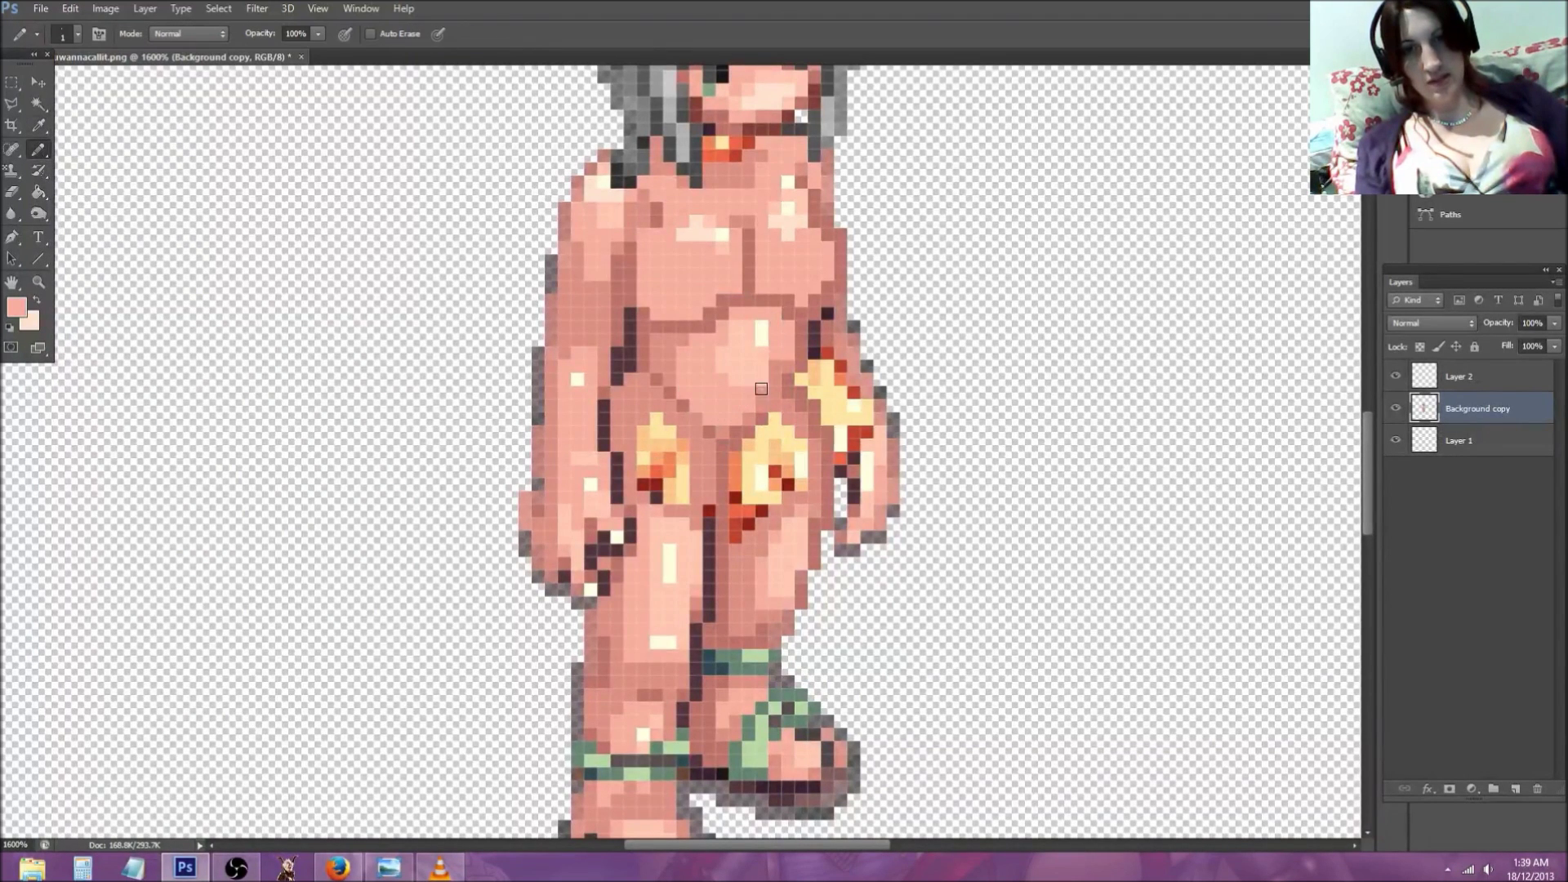
left_click(36, 127)
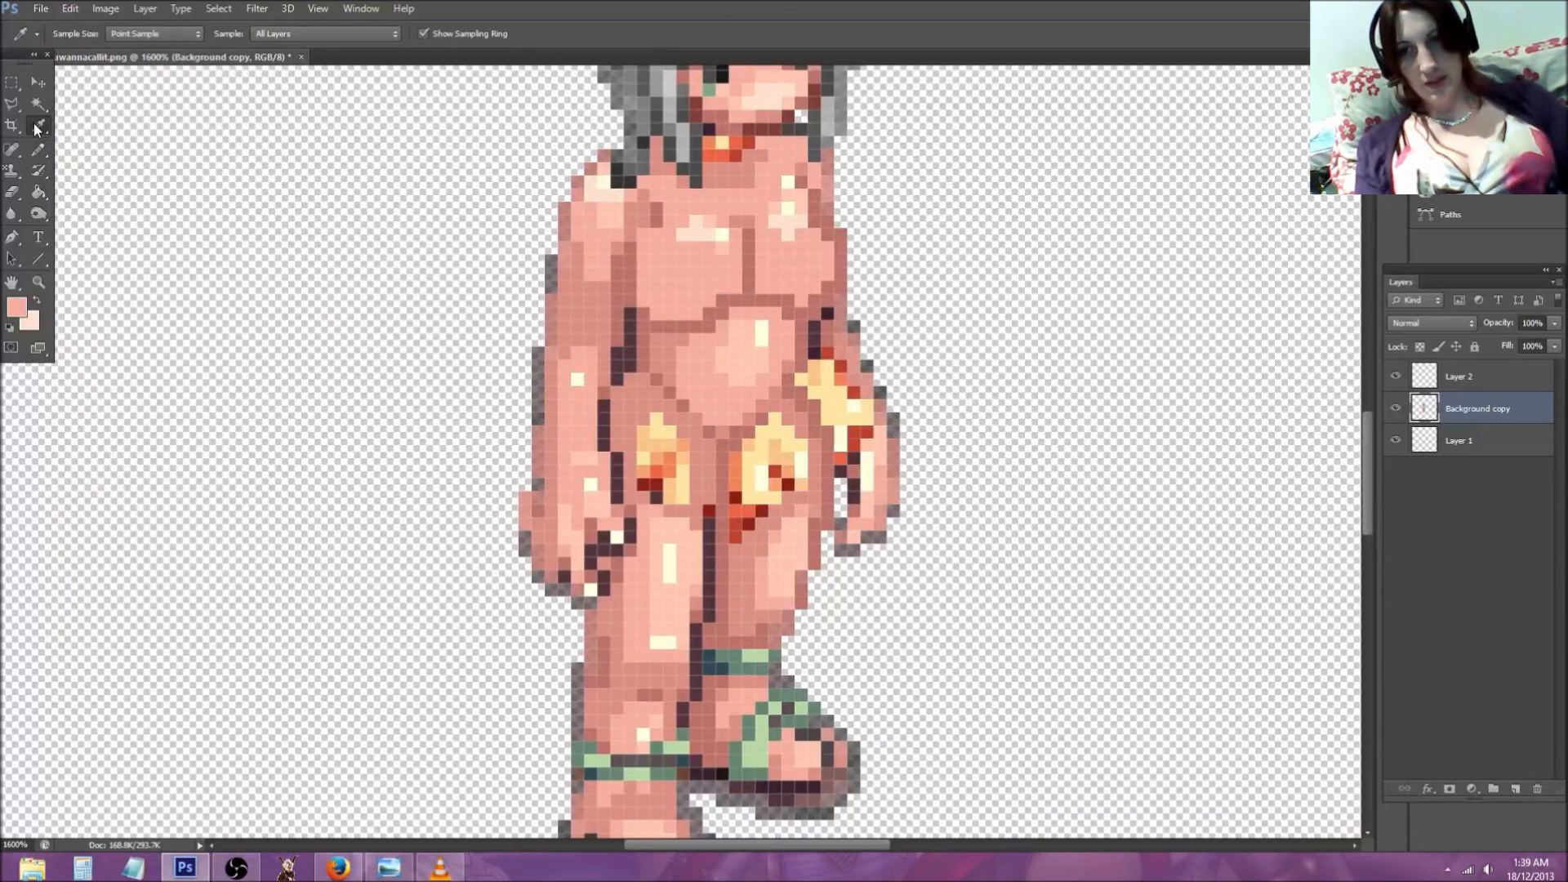
left_click(830, 321)
left_click(36, 150)
left_click(814, 352)
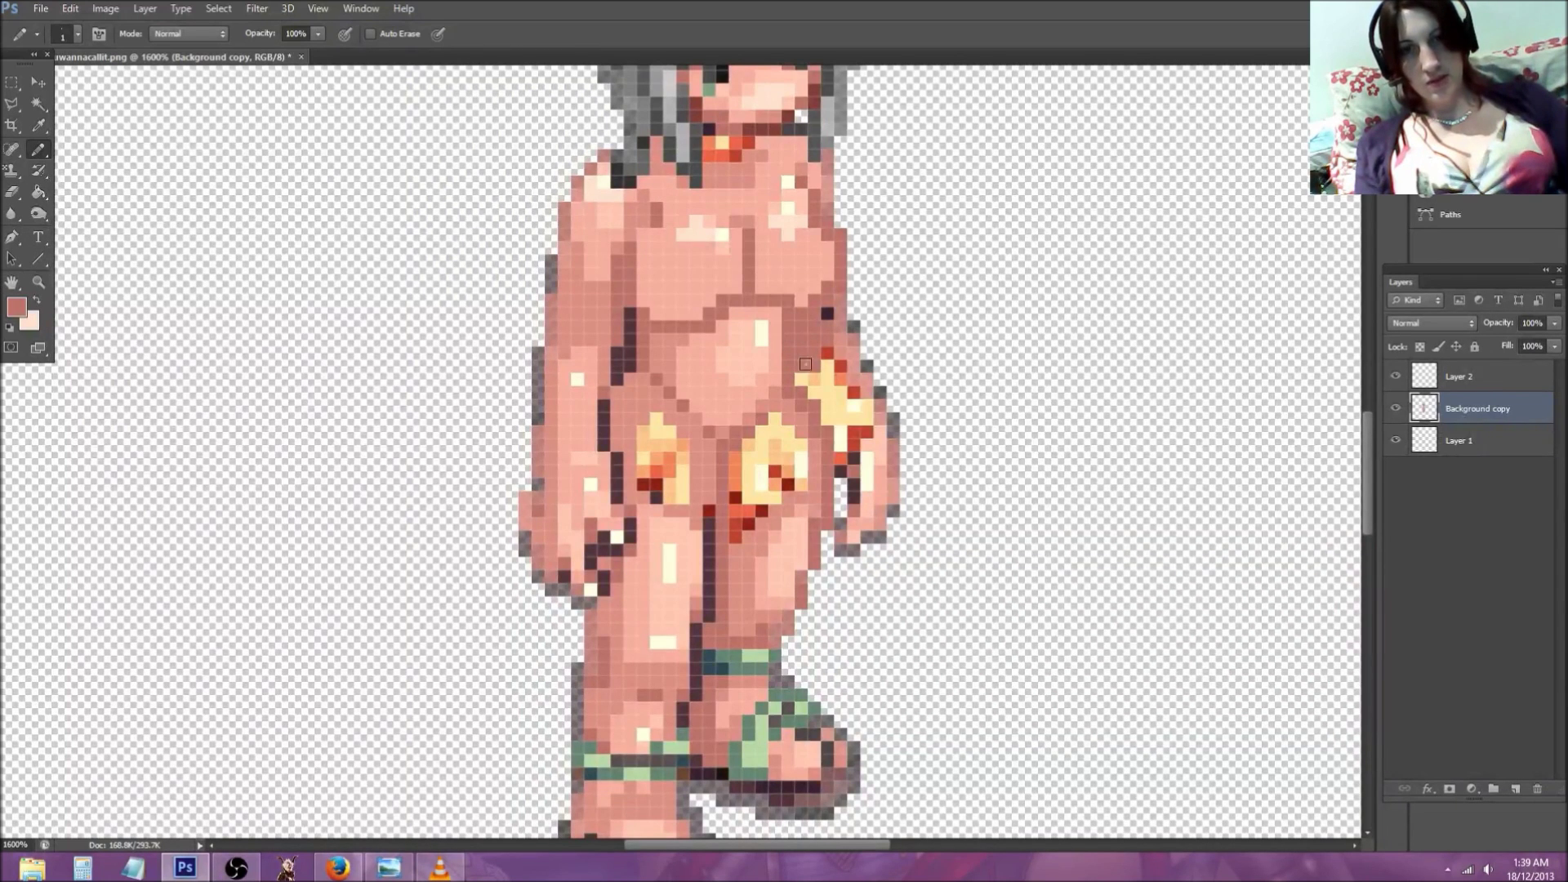
Step: Sample the light skin tone and paint over the yellow and red skirt pixels covering the forearm and wrist
left_click(39, 125)
left_click(756, 304)
left_click(39, 150)
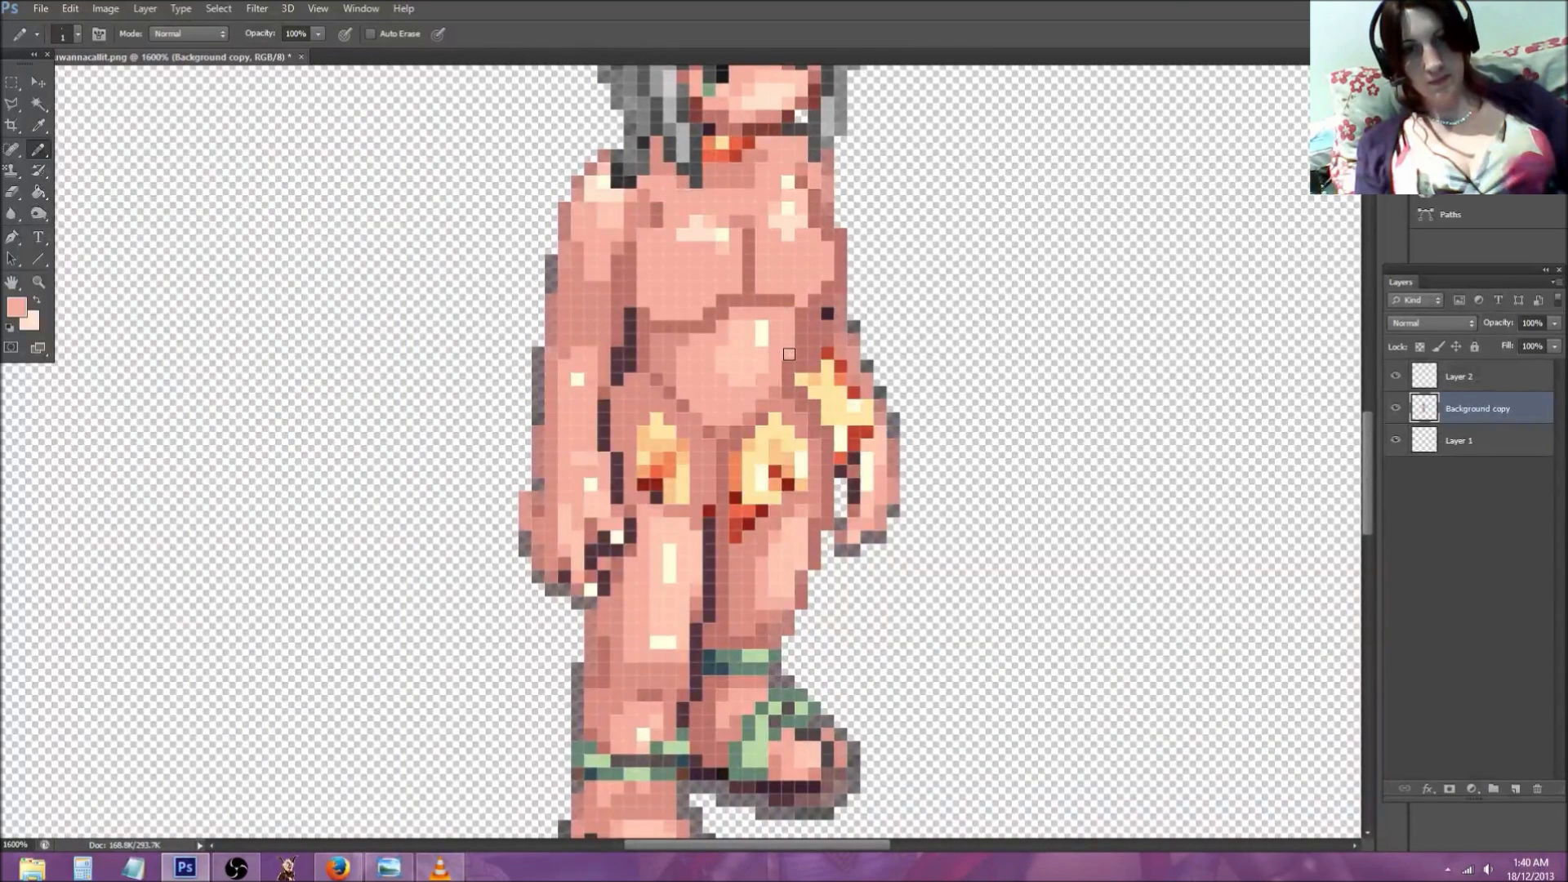
left_click(39, 125)
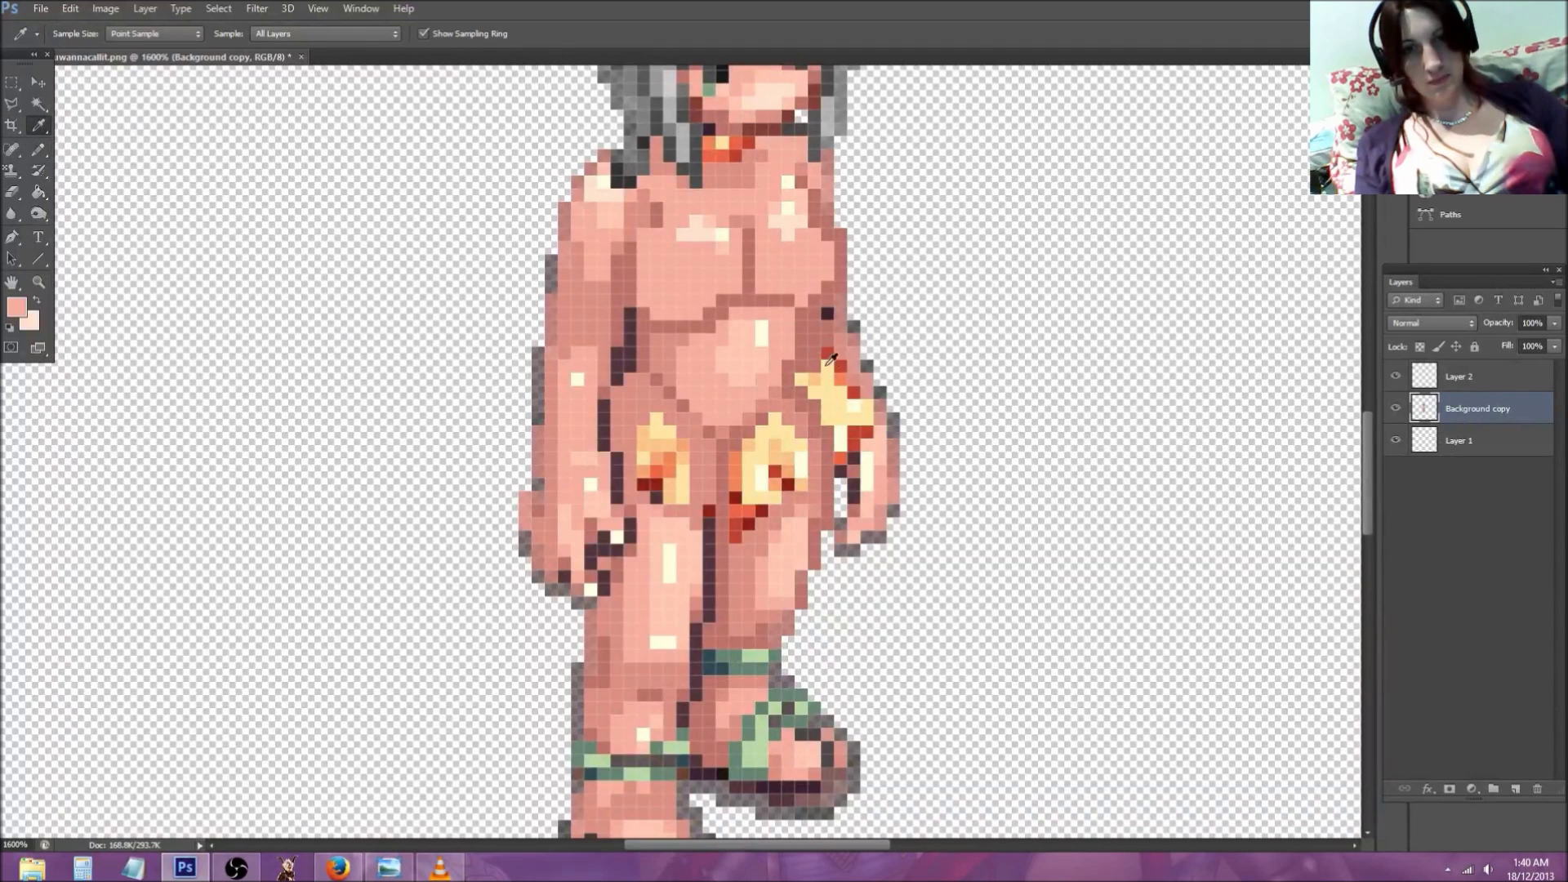
left_click(36, 151)
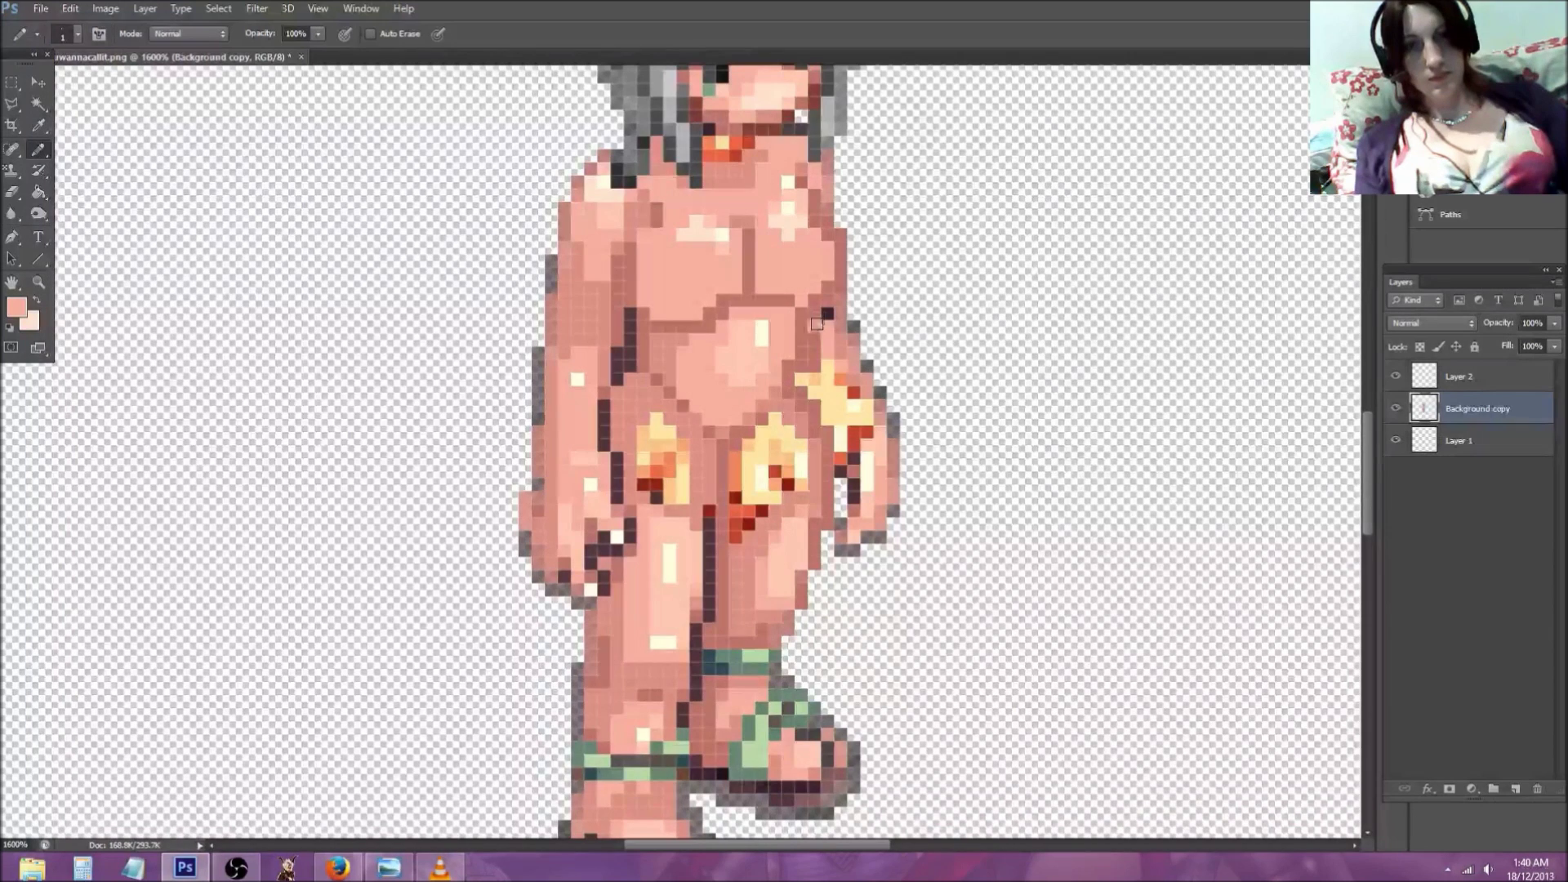
mouse_move(811, 359)
left_mouse_down()
mouse_move(844, 453)
mouse_move(860, 420)
mouse_move(825, 362)
mouse_move(865, 487)
left_mouse_up()
left_click_drag(854, 399, 823, 342)
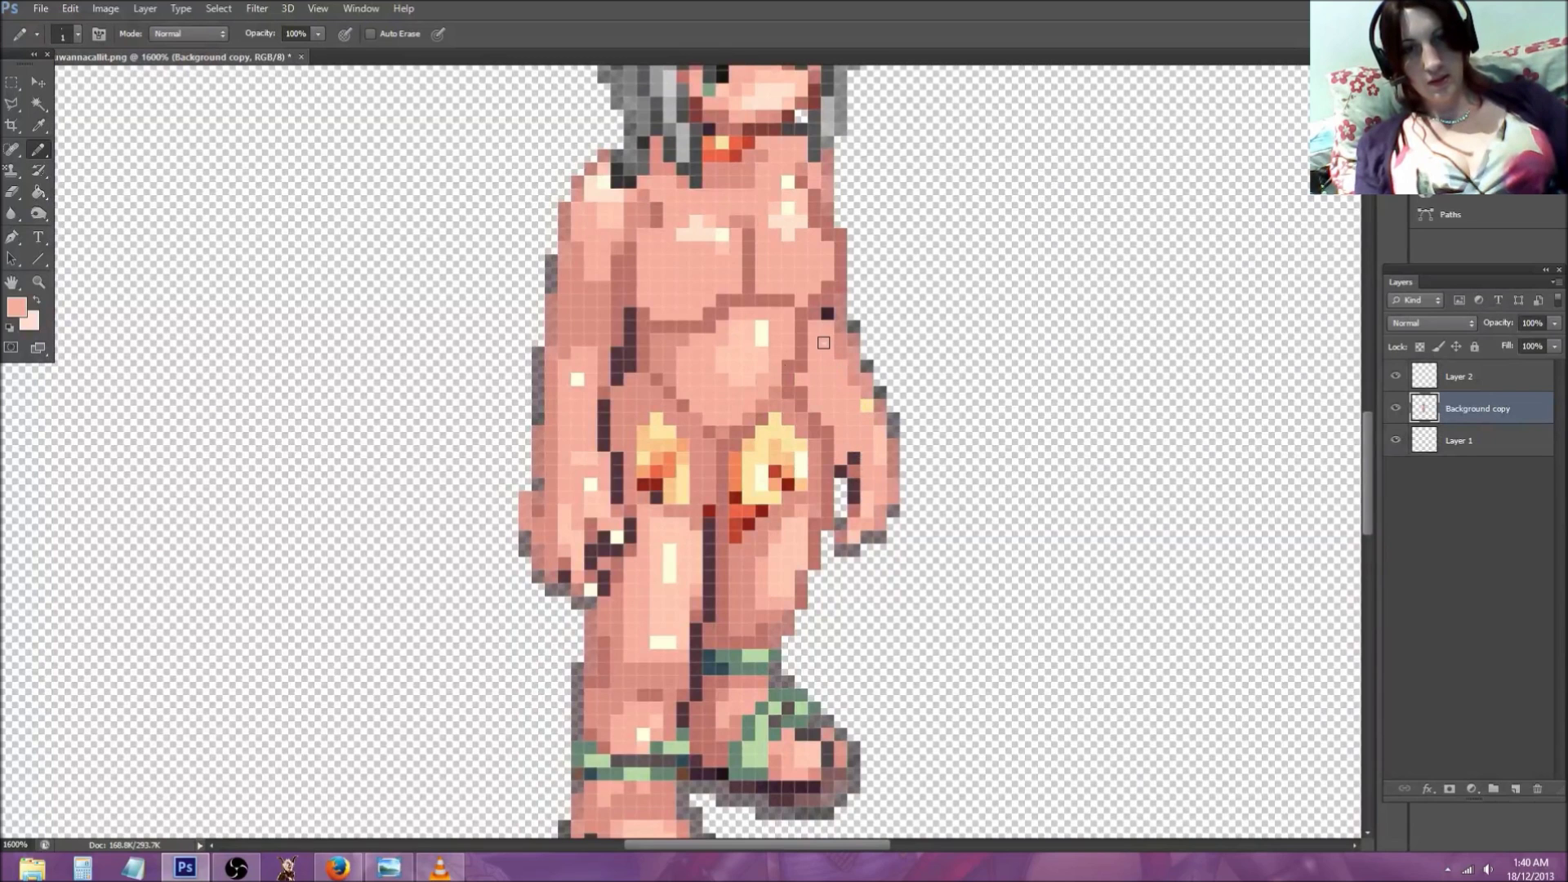
Step: Fill most of the remaining skirt pixels on both upper legs with the light skin tone
mouse_move(632, 489)
left_mouse_down()
mouse_move(651, 423)
mouse_move(686, 450)
mouse_move(678, 502)
mouse_move(652, 438)
mouse_move(652, 504)
mouse_move(662, 458)
mouse_move(670, 494)
left_mouse_up()
mouse_move(750, 531)
left_mouse_down()
mouse_move(778, 432)
mouse_move(797, 498)
mouse_move(791, 441)
mouse_move(771, 517)
mouse_move(764, 446)
left_mouse_up()
left_click_drag(758, 530, 783, 508)
Step: Sample the medium skin shade, paint over the last skirt pixels on the leg and wrist, and add shading to the upper torso
key("i")
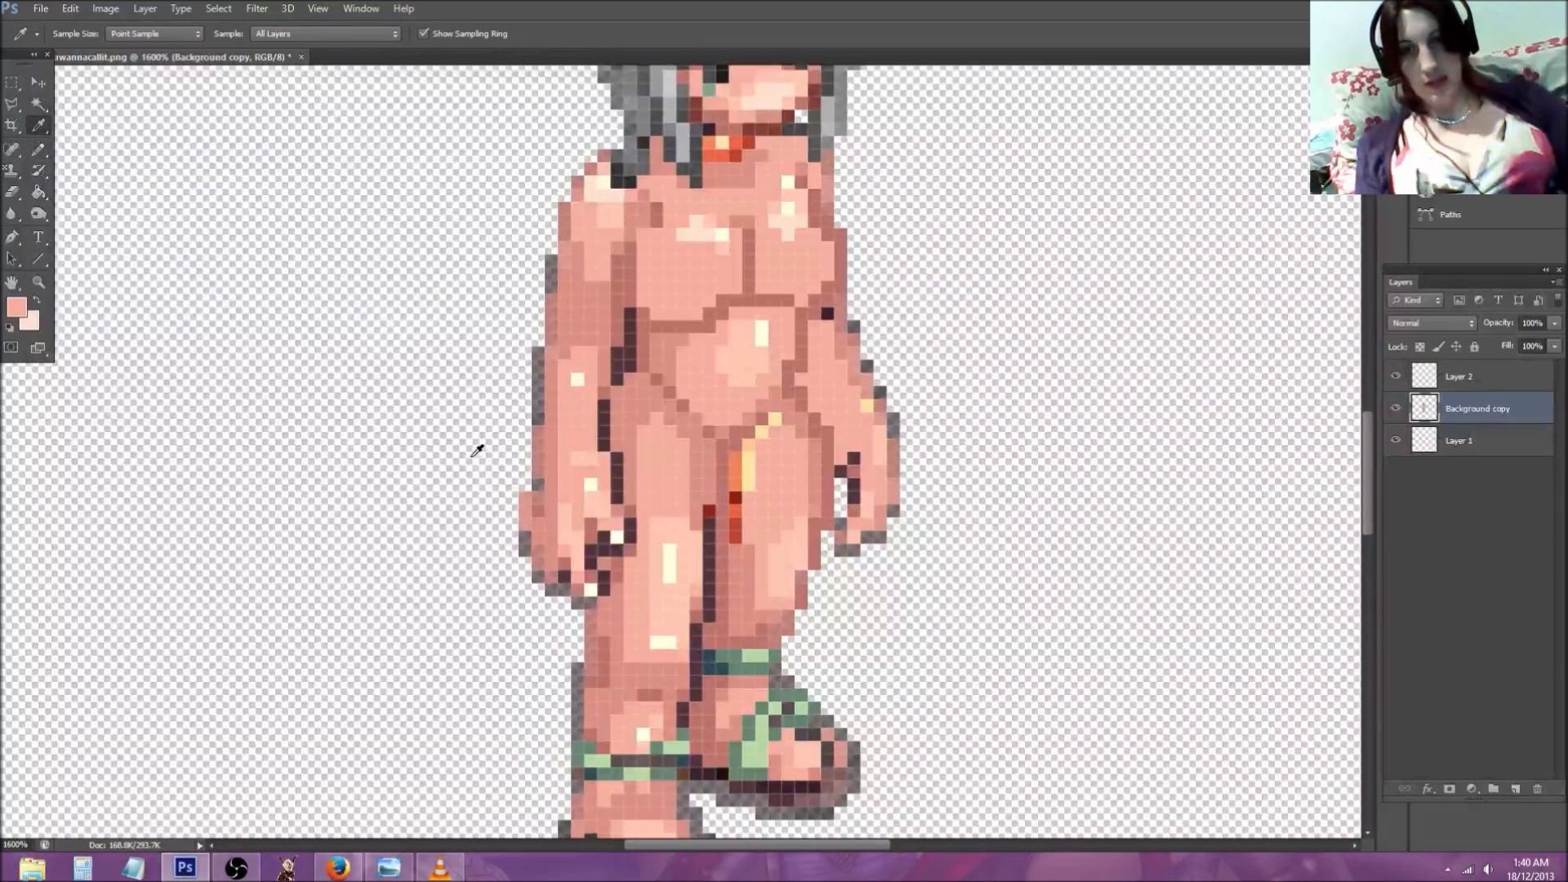
left_click(726, 556)
key("b")
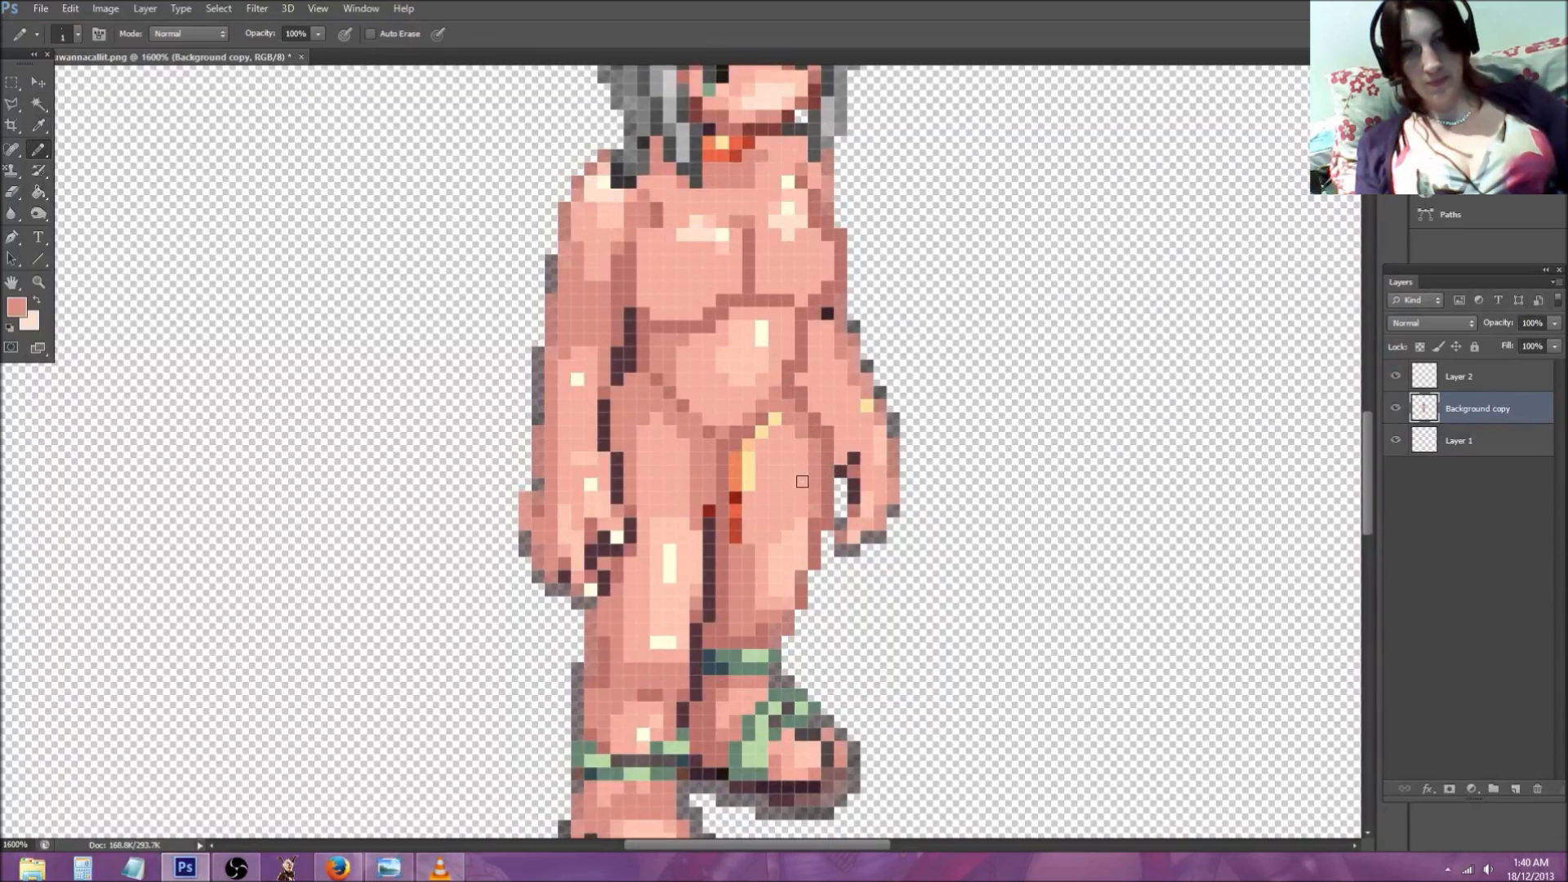
mouse_move(733, 541)
left_mouse_down()
mouse_move(736, 453)
mouse_move(745, 476)
mouse_move(771, 419)
left_mouse_up()
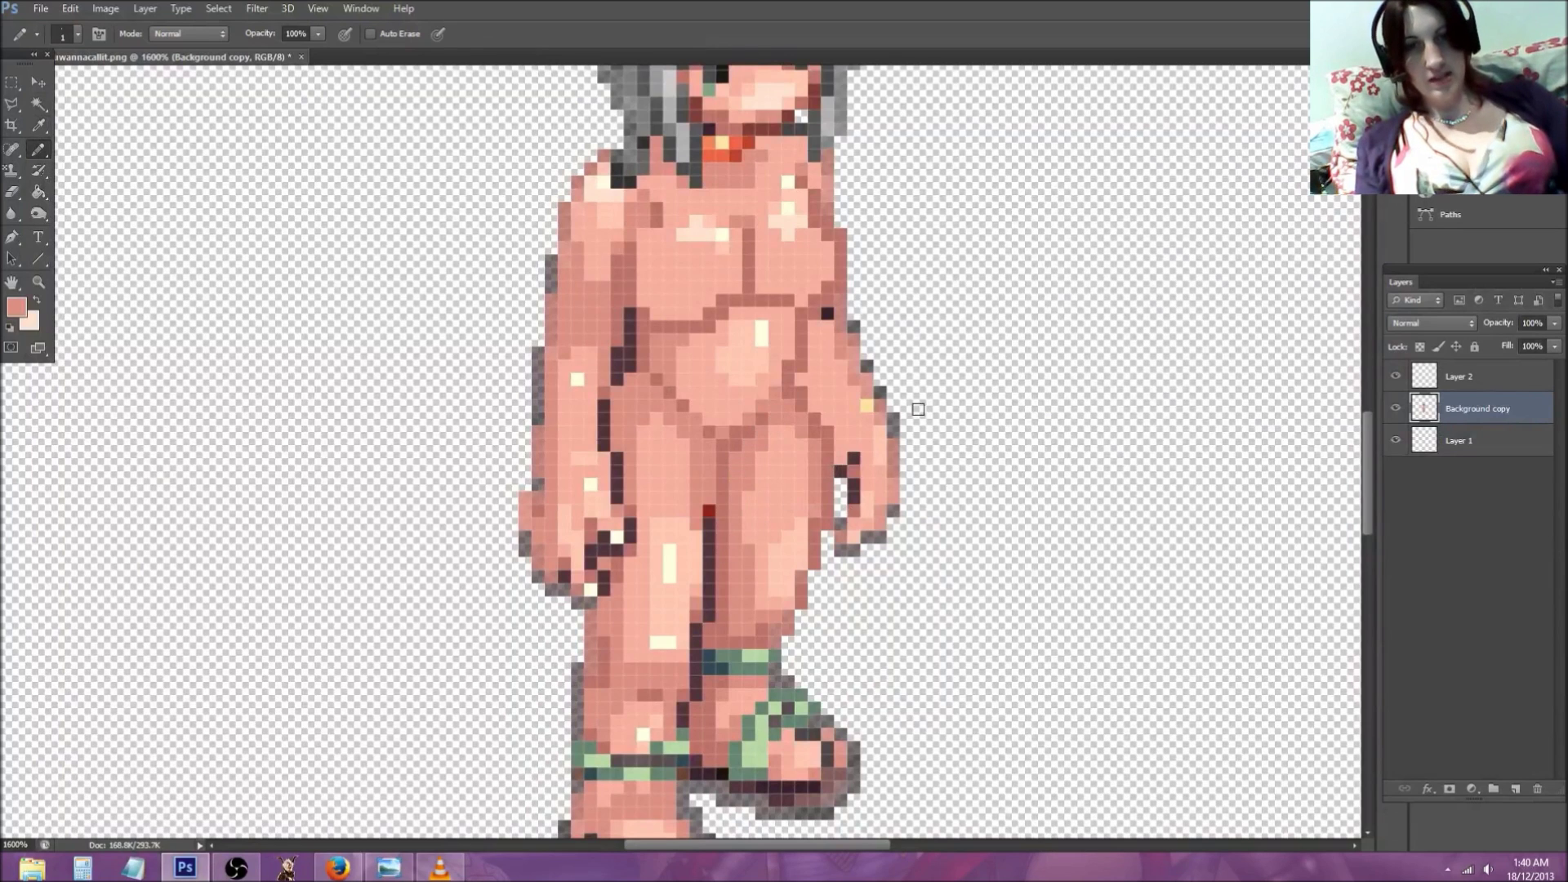
left_click_drag(852, 408, 876, 418)
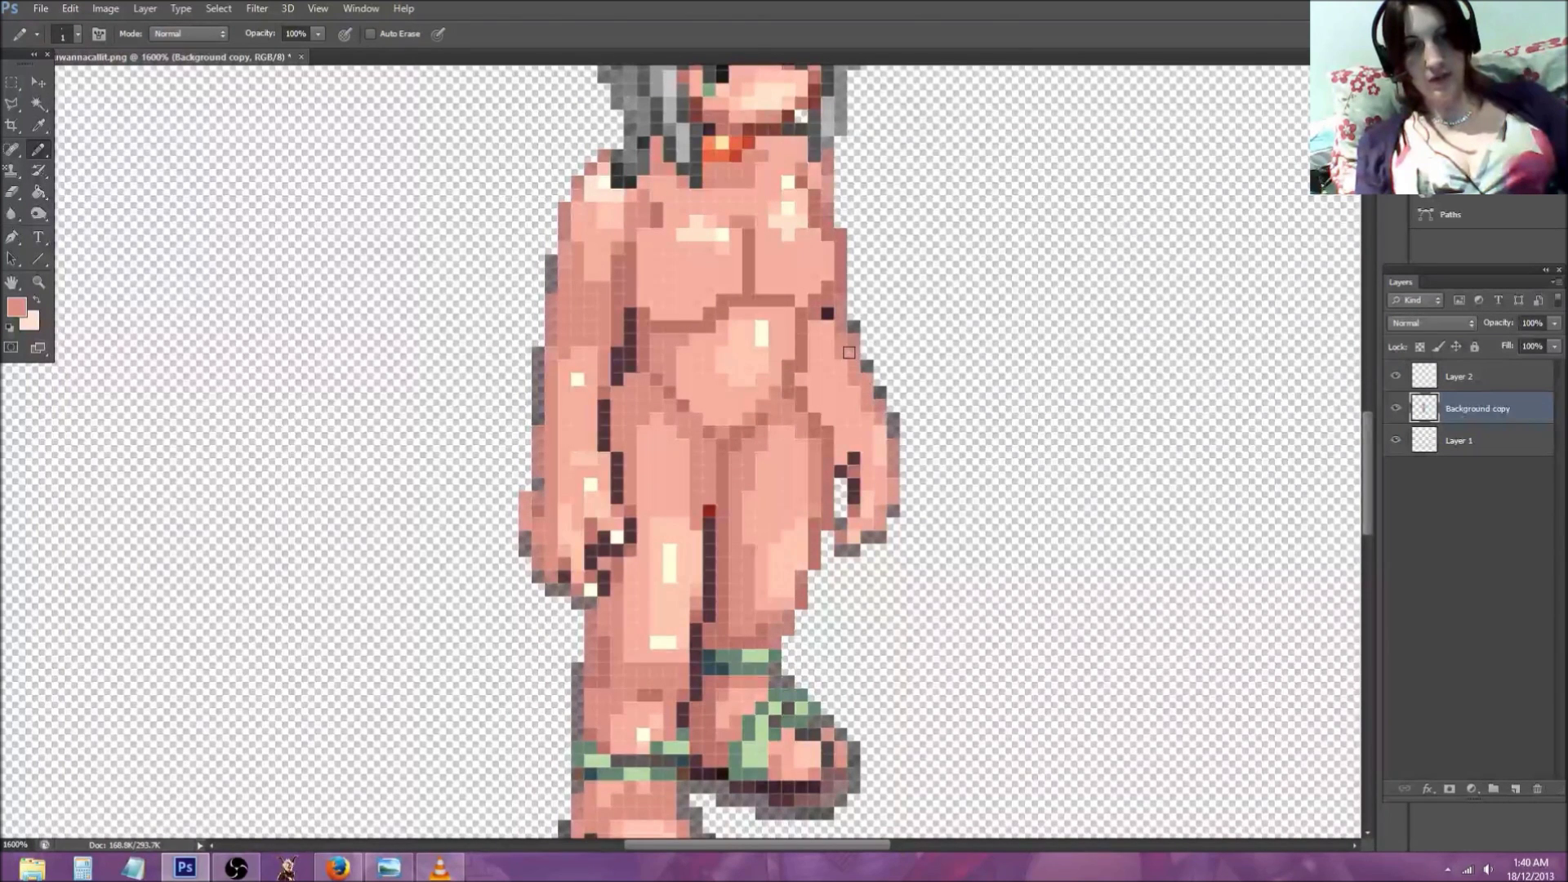
scroll(734, 217, "up", 2)
mouse_move(646, 334)
left_mouse_down()
mouse_move(664, 362)
mouse_move(732, 344)
left_mouse_up()
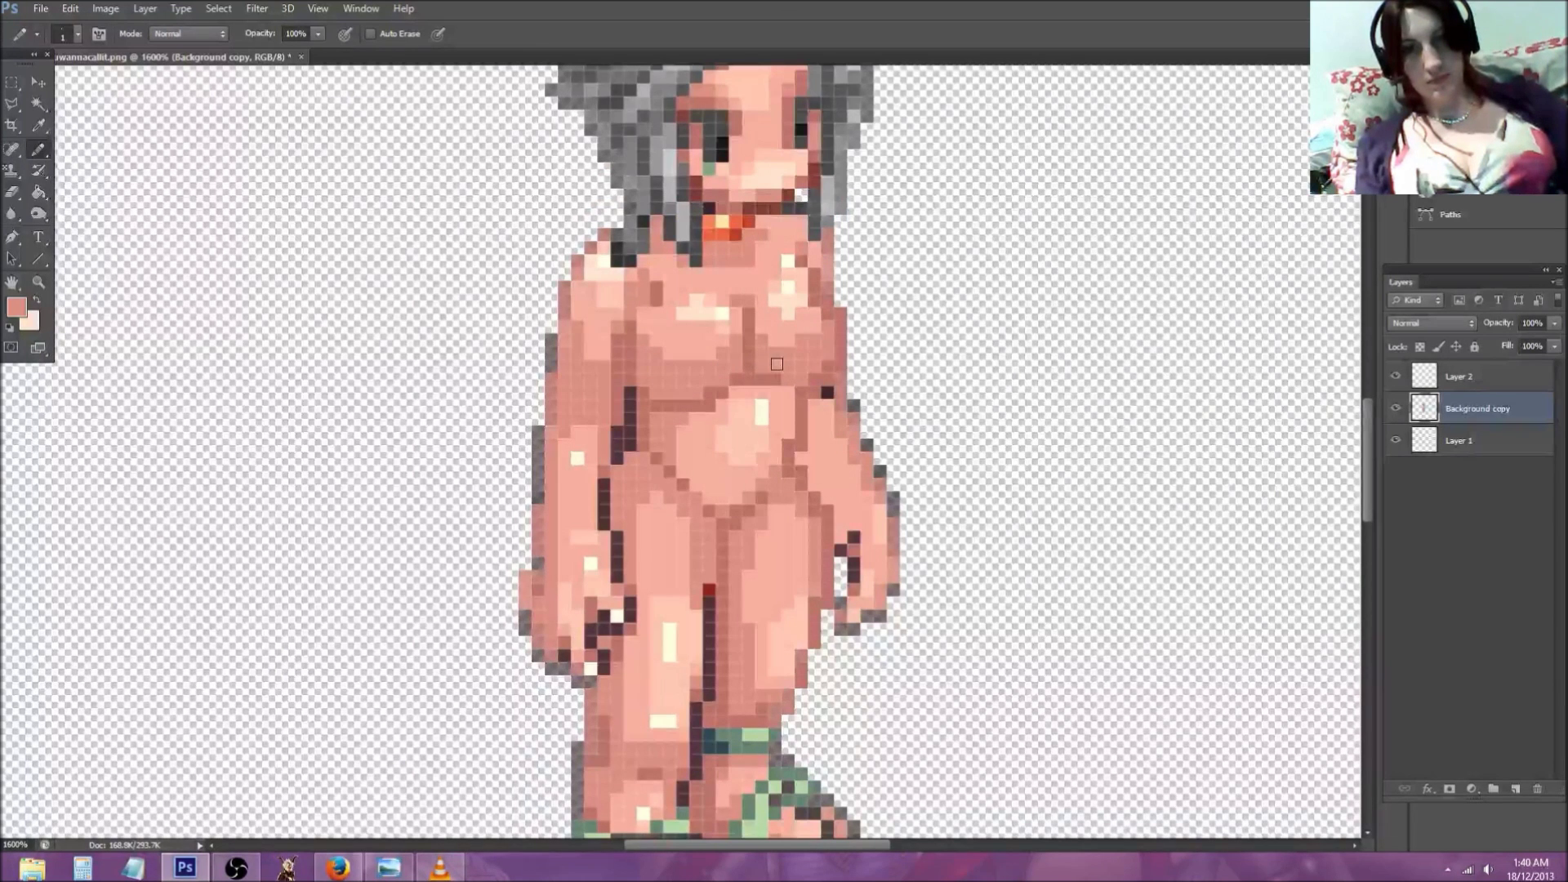
Step: Pick the dark reddish brown from the face outline as foreground color and redraw the upper-torso contour lines with the Pencil tool
scroll(367, 441, "down", 2)
left_click(40, 284)
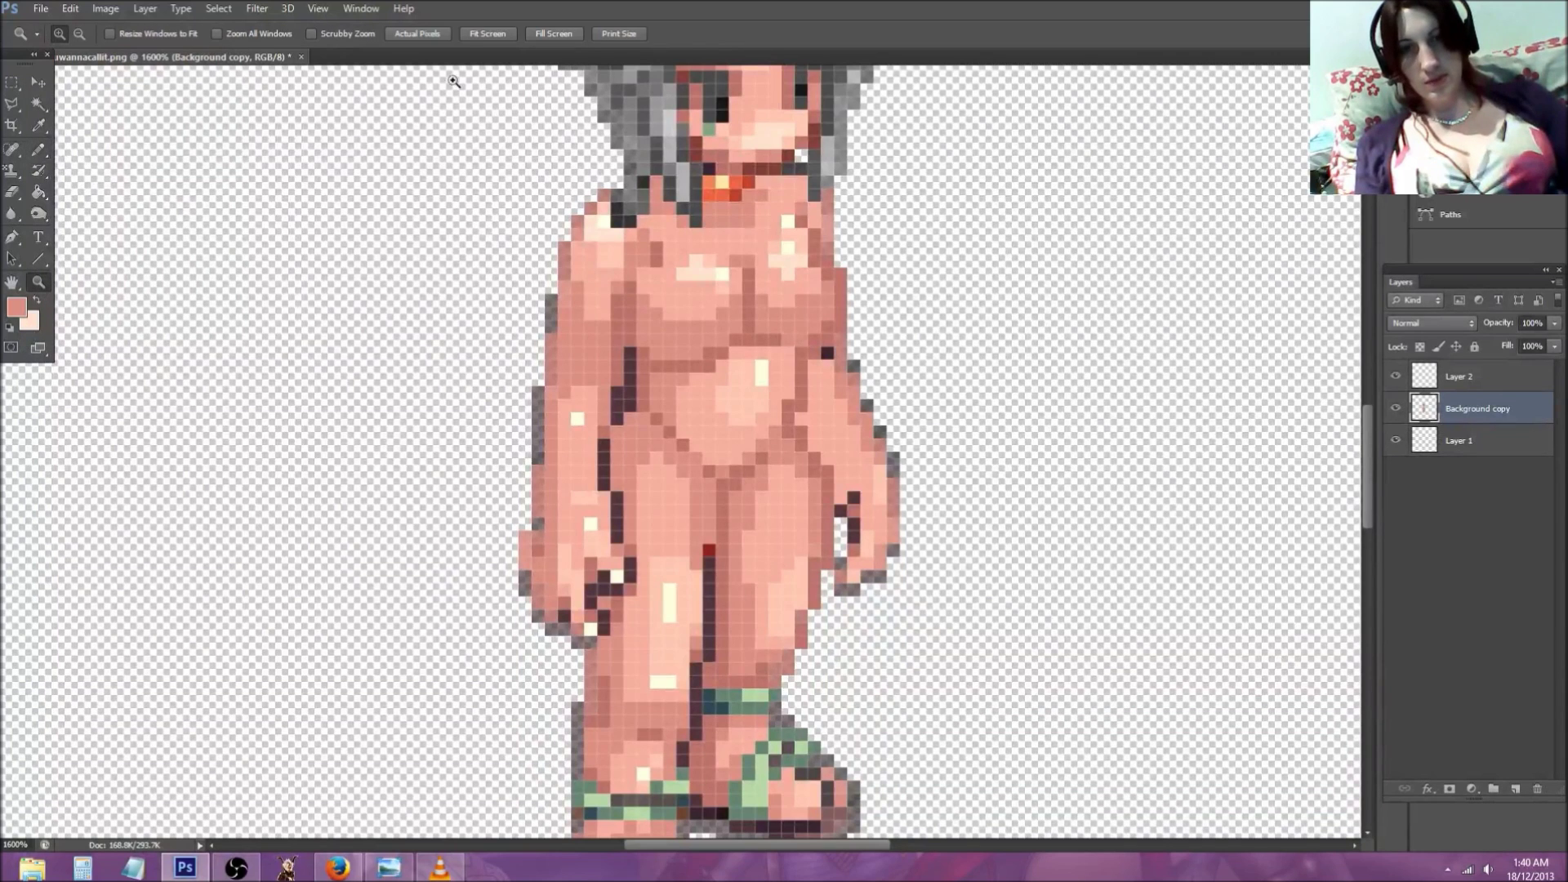
left_click(431, 33)
left_click(642, 333)
left_click(642, 334)
left_click_drag(642, 333, 654, 578)
key("i")
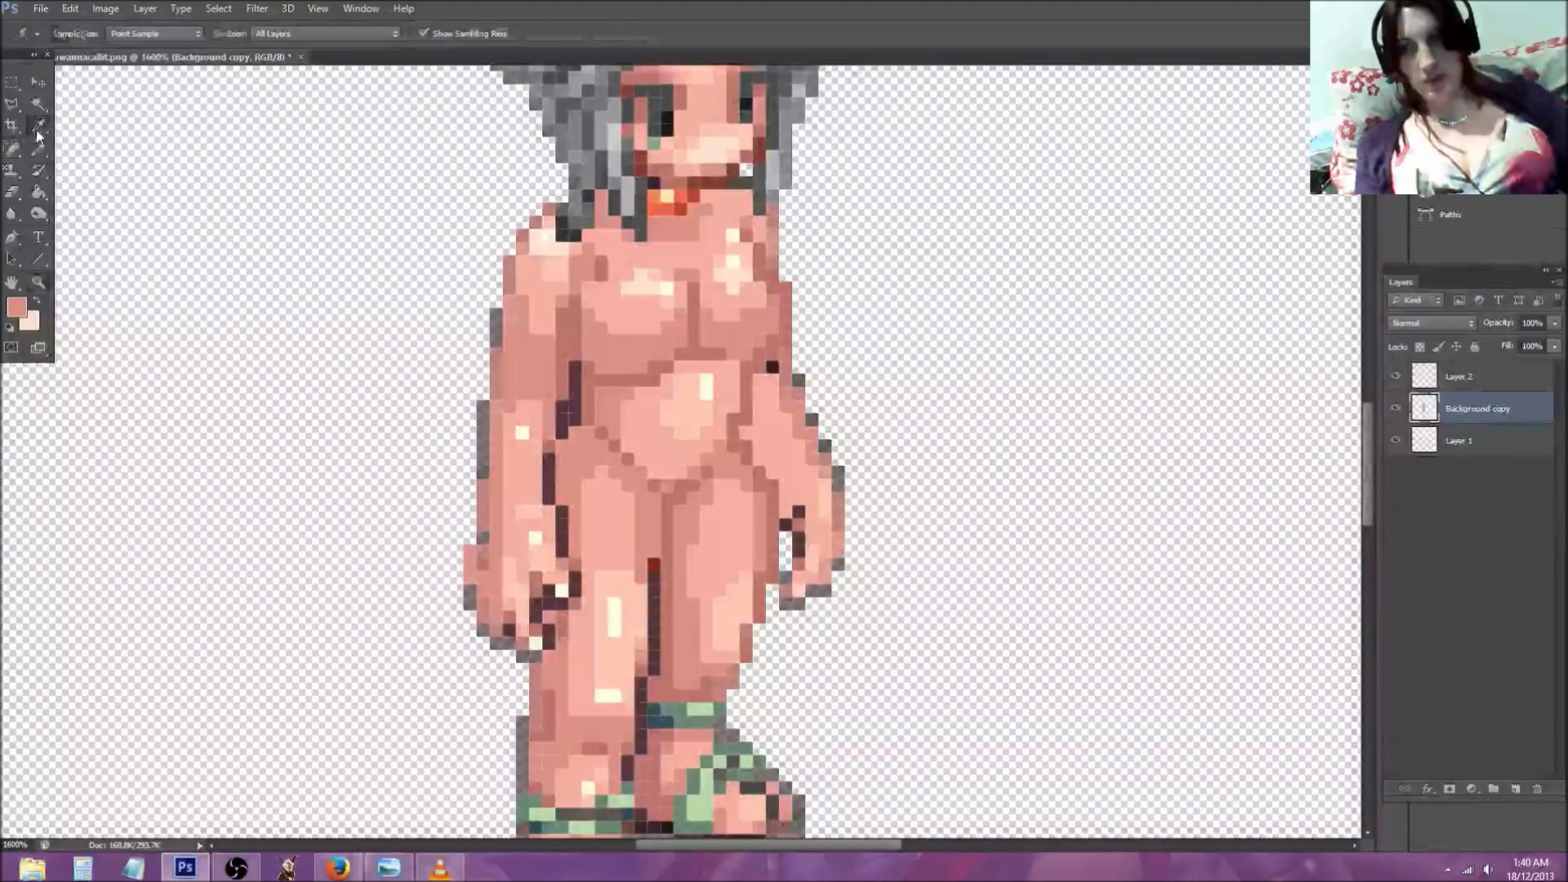
left_click(610, 256)
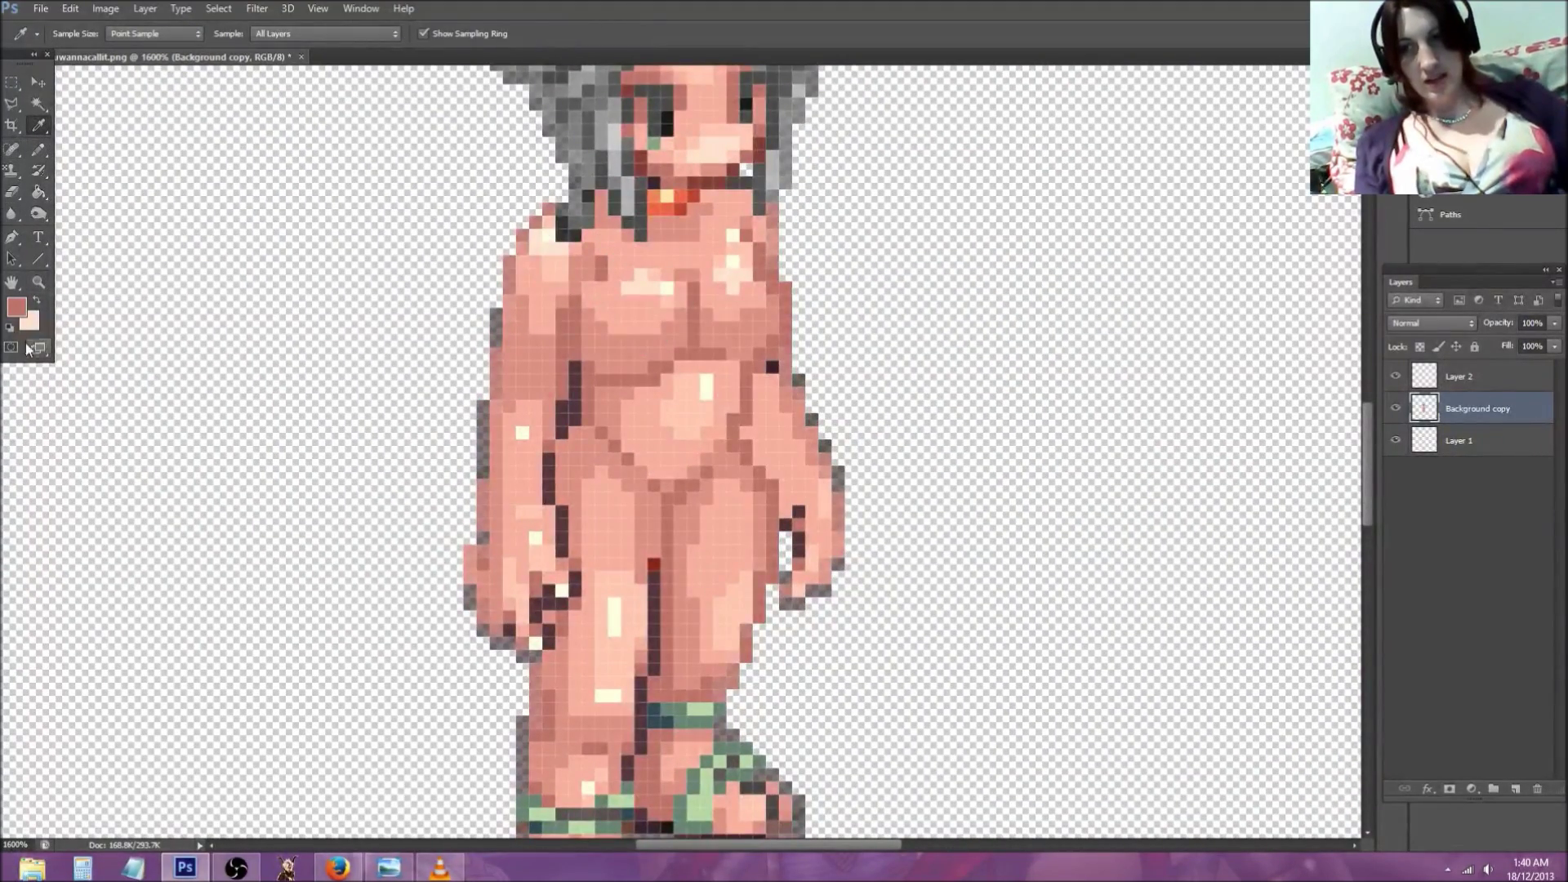
left_click(18, 308)
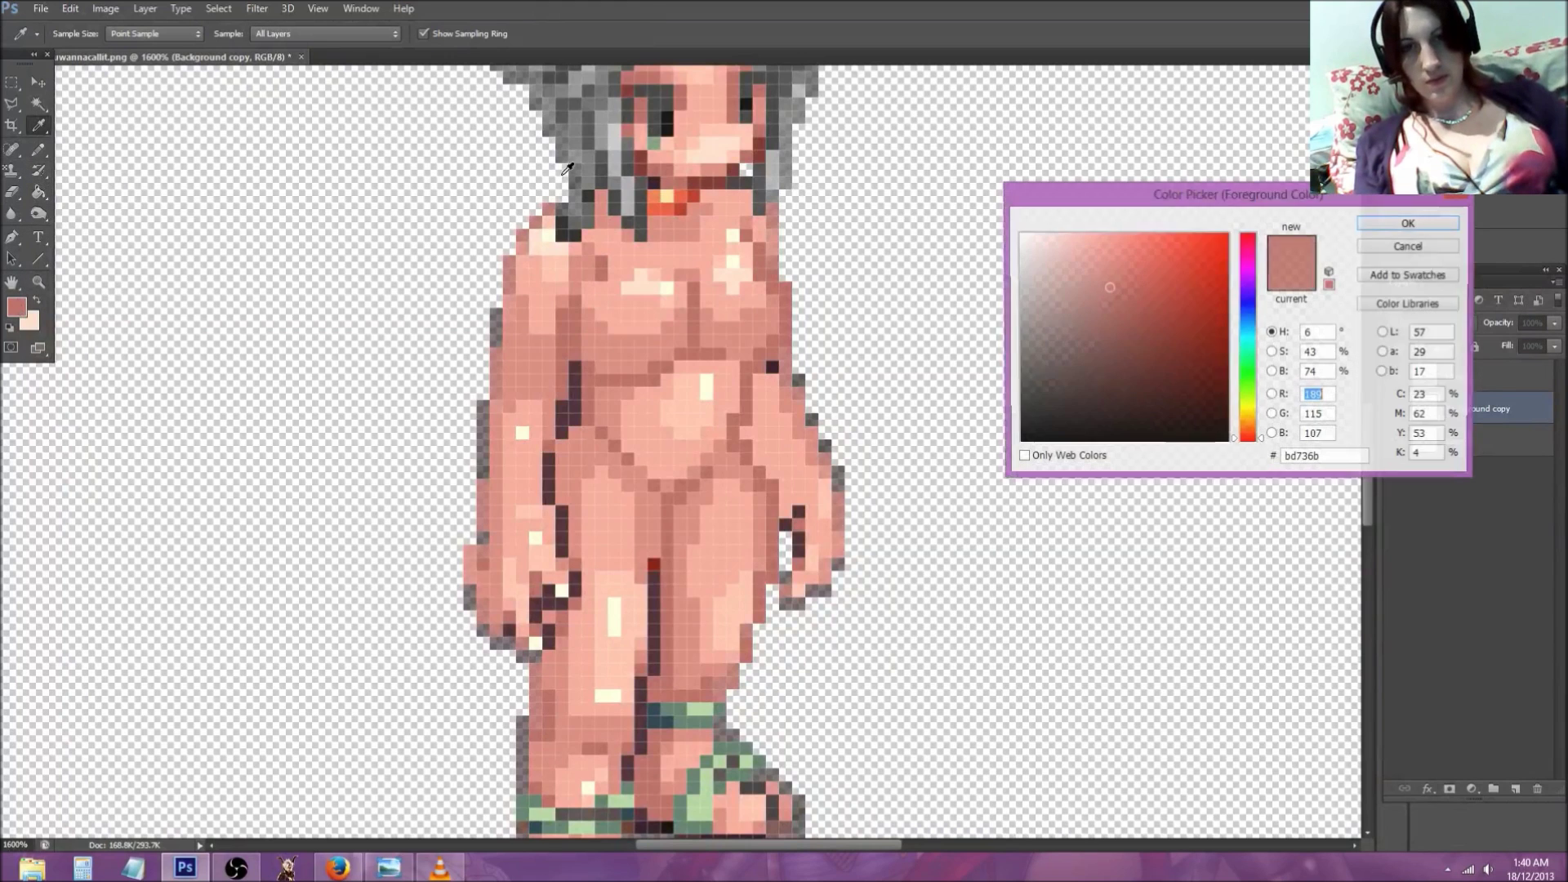
left_click(732, 176)
left_click(1389, 225)
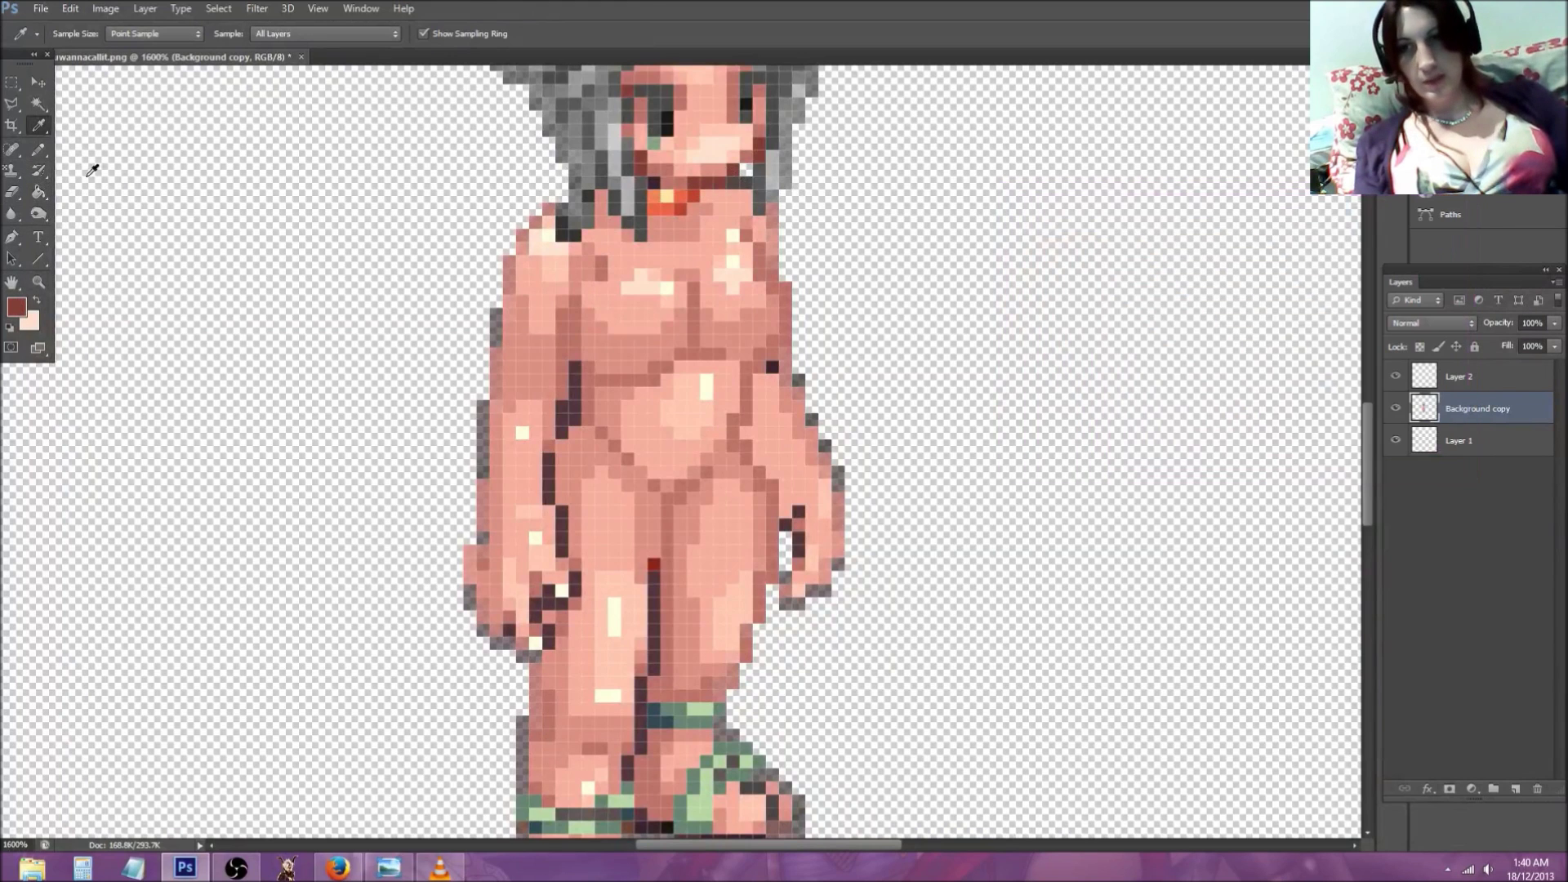
left_click(46, 149)
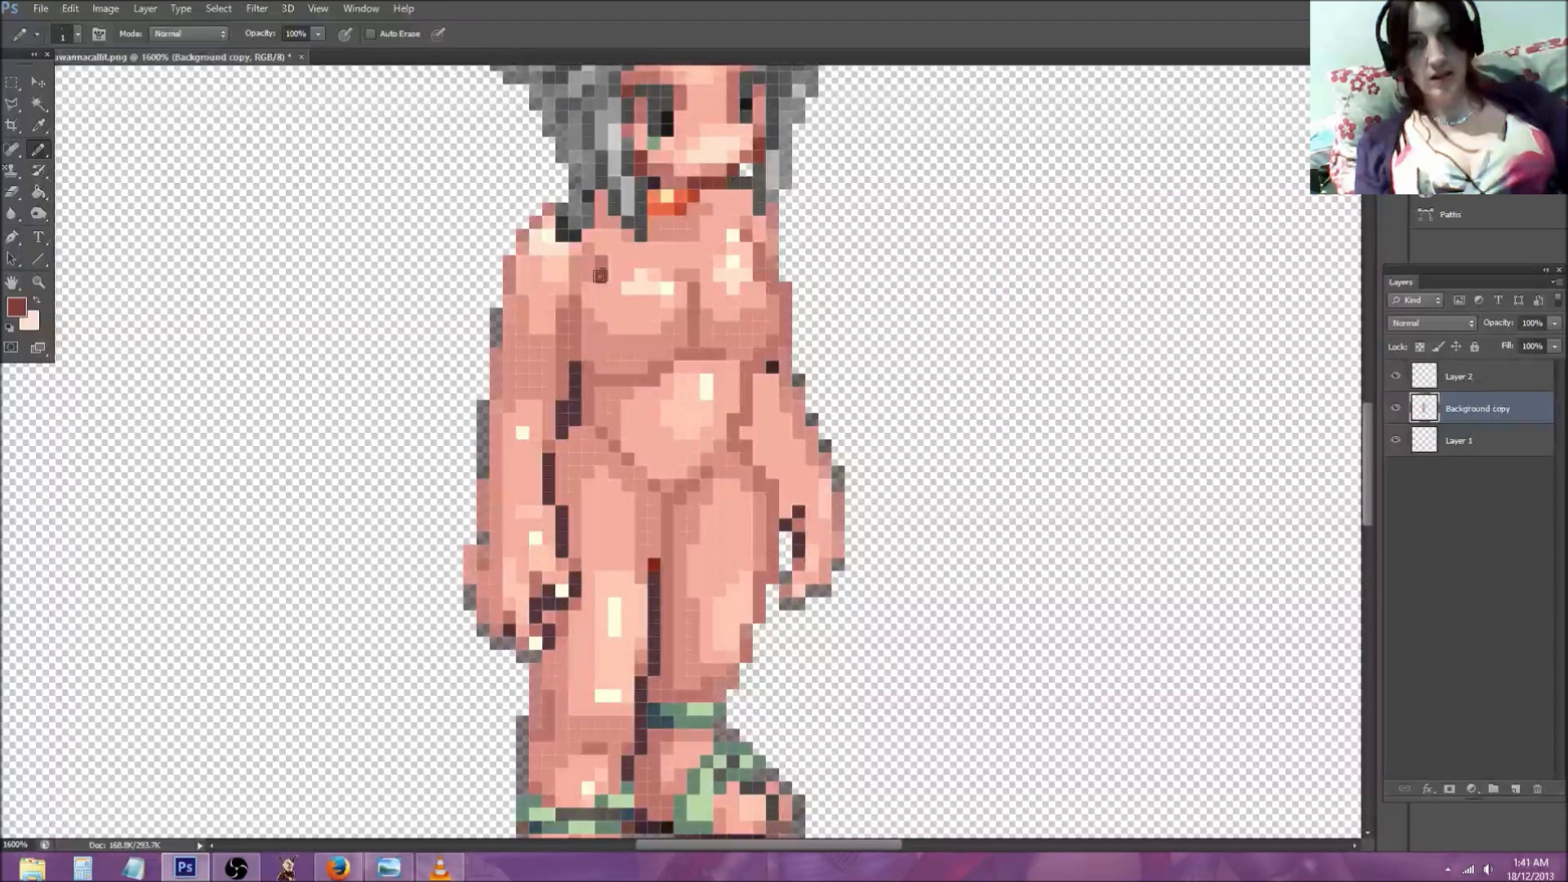
mouse_move(579, 302)
left_mouse_down()
mouse_move(569, 336)
mouse_move(605, 378)
mouse_move(686, 352)
mouse_move(694, 310)
mouse_move(719, 359)
mouse_move(750, 361)
mouse_move(780, 299)
left_mouse_up()
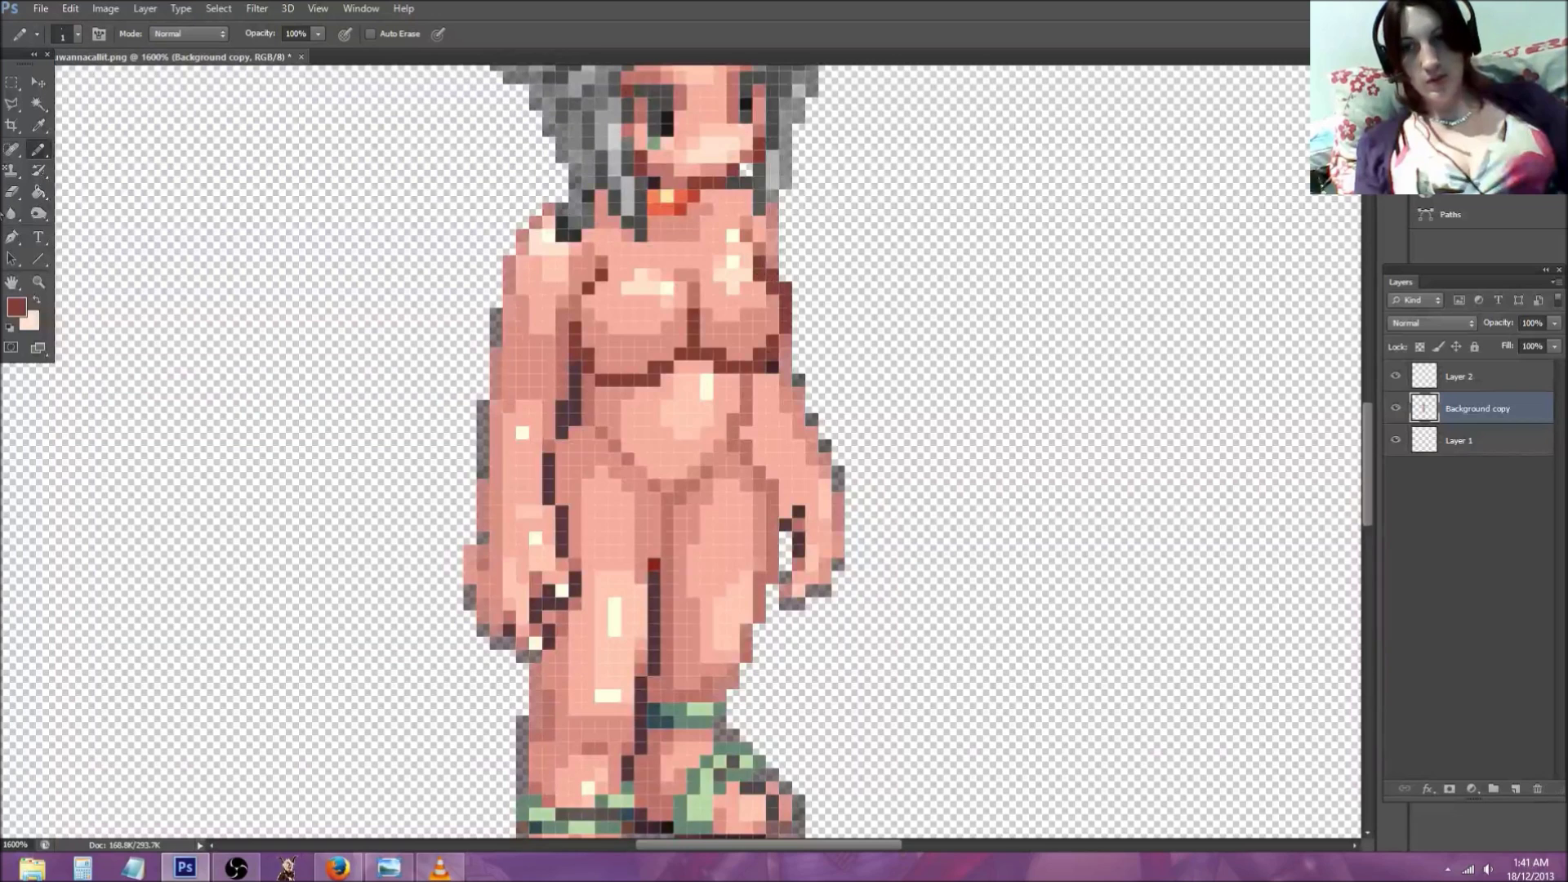
Step: Outline the outer edges of both legs in dark reddish brown down to the front ankle
left_click_drag(773, 552, 759, 612)
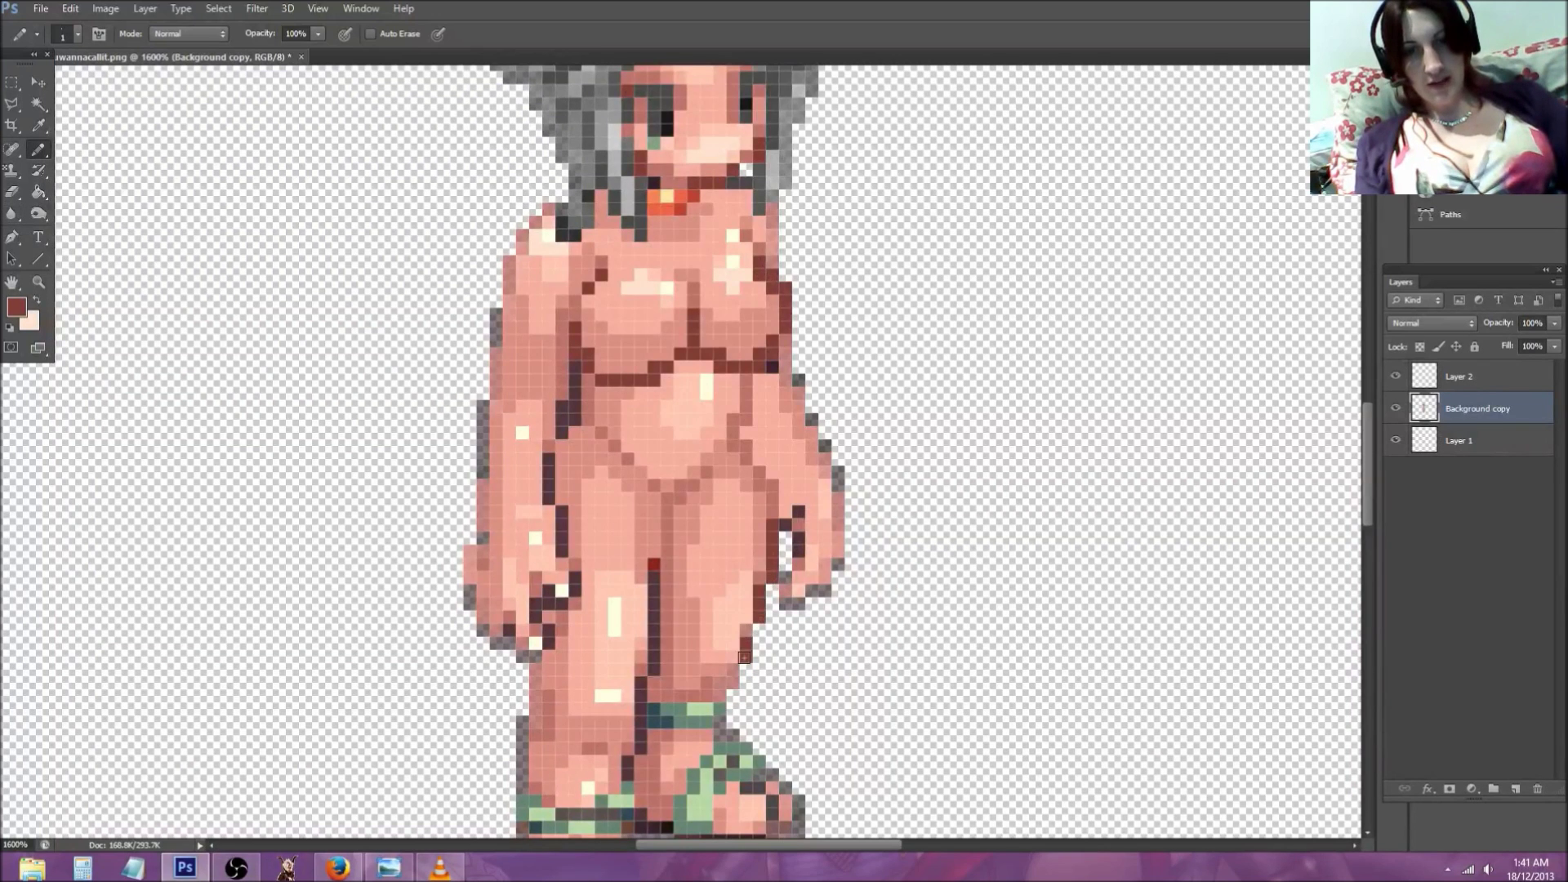
scroll(717, 681, "down", 2)
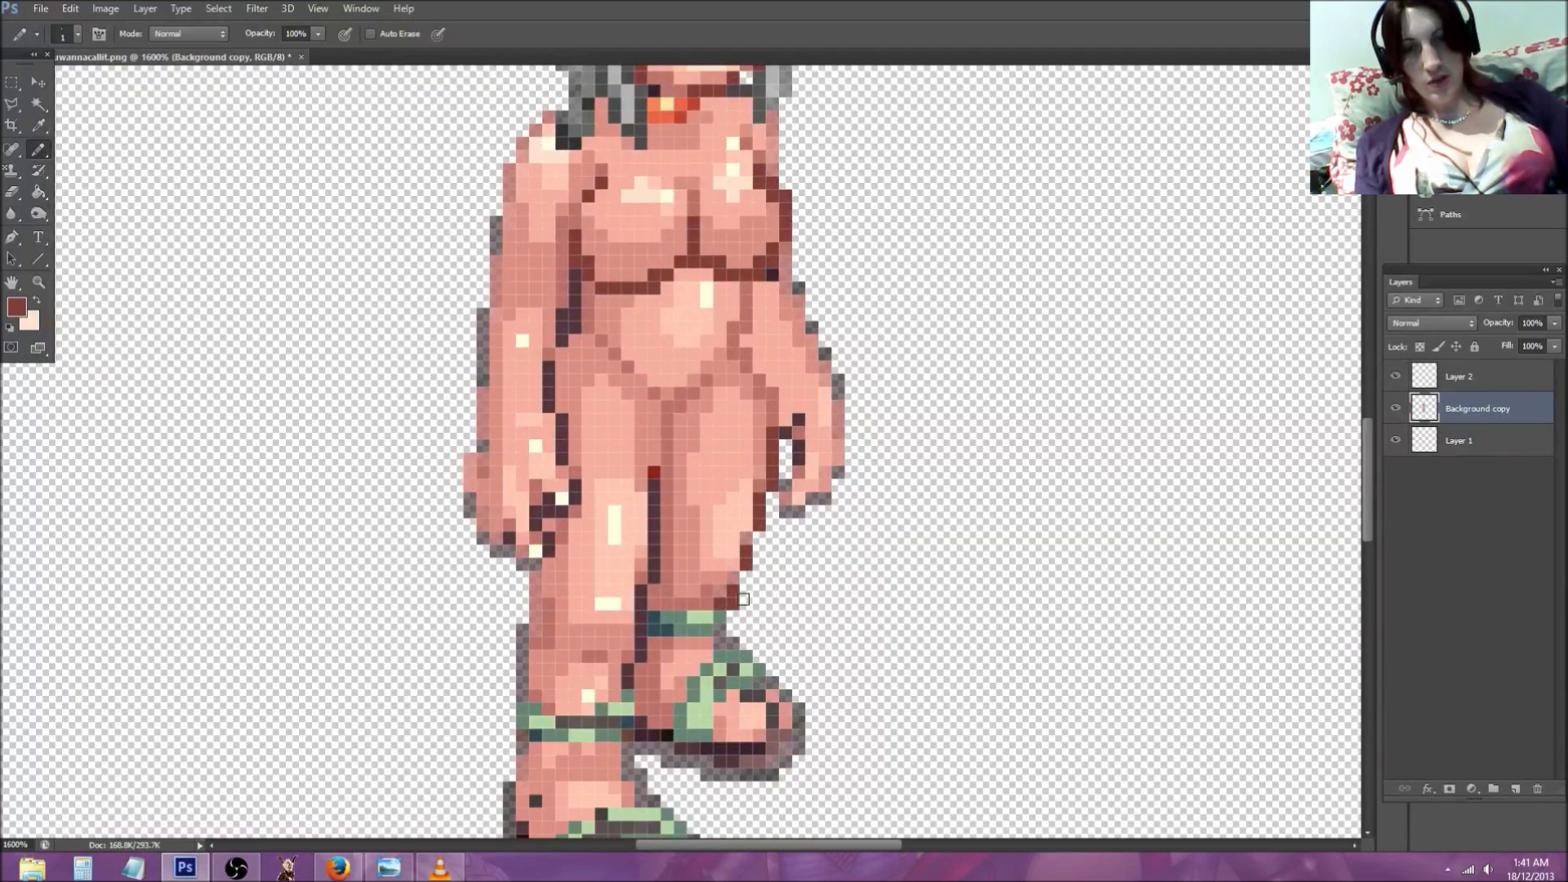
left_click_drag(532, 574, 534, 637)
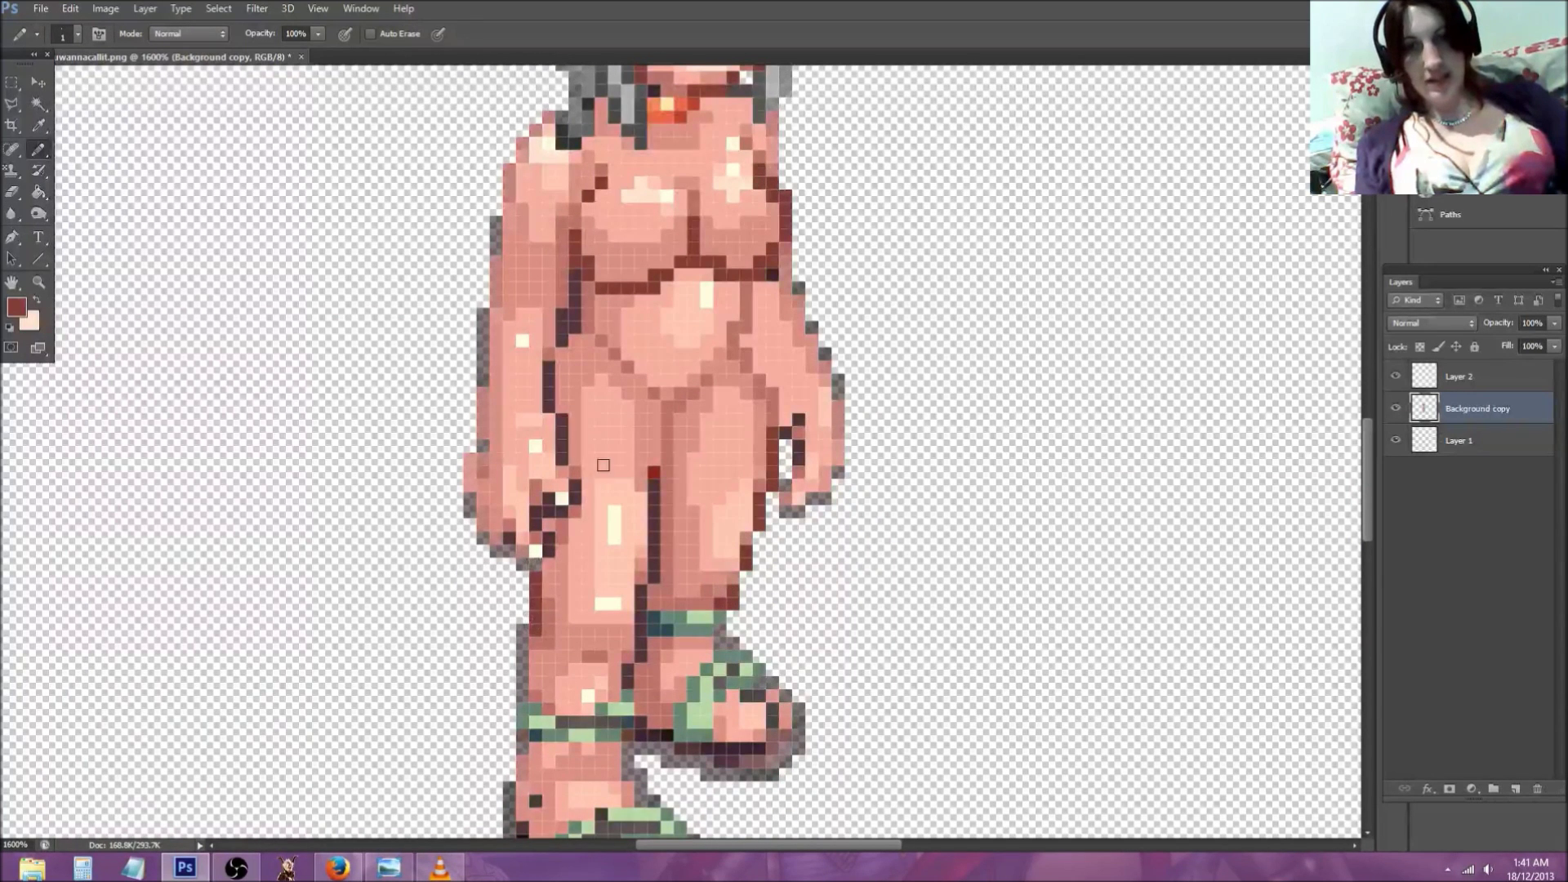
scroll(533, 577, "down", 1)
mouse_move(513, 567)
left_mouse_down()
mouse_move(533, 631)
mouse_move(510, 726)
left_mouse_up()
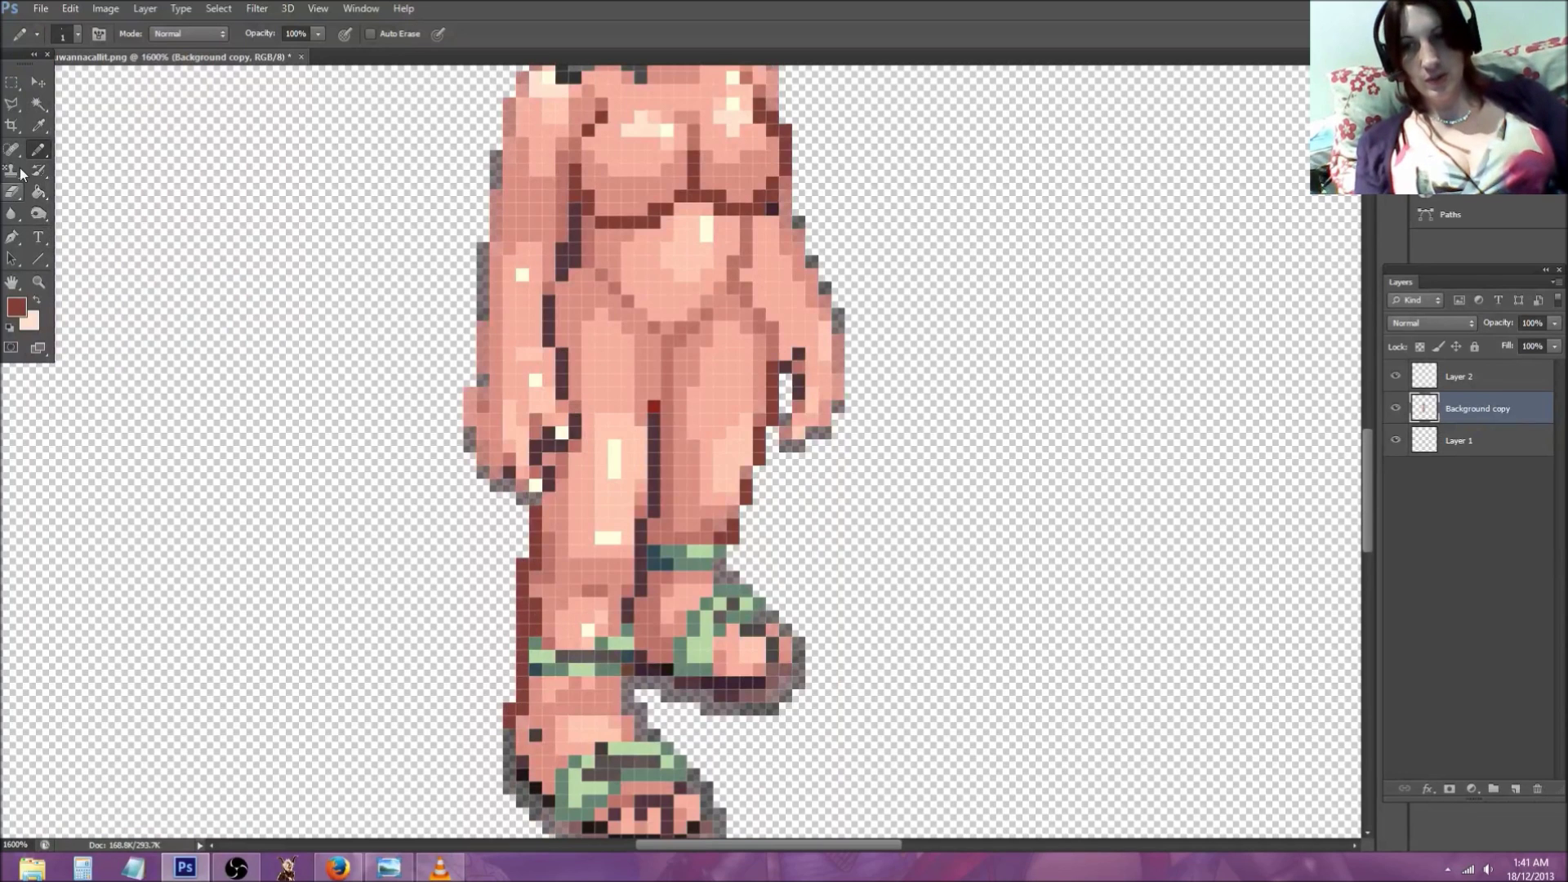
Step: Sample the medium skin shade and paint over most of the green strap around the front leg
key("i")
left_click(582, 563)
left_click(39, 149)
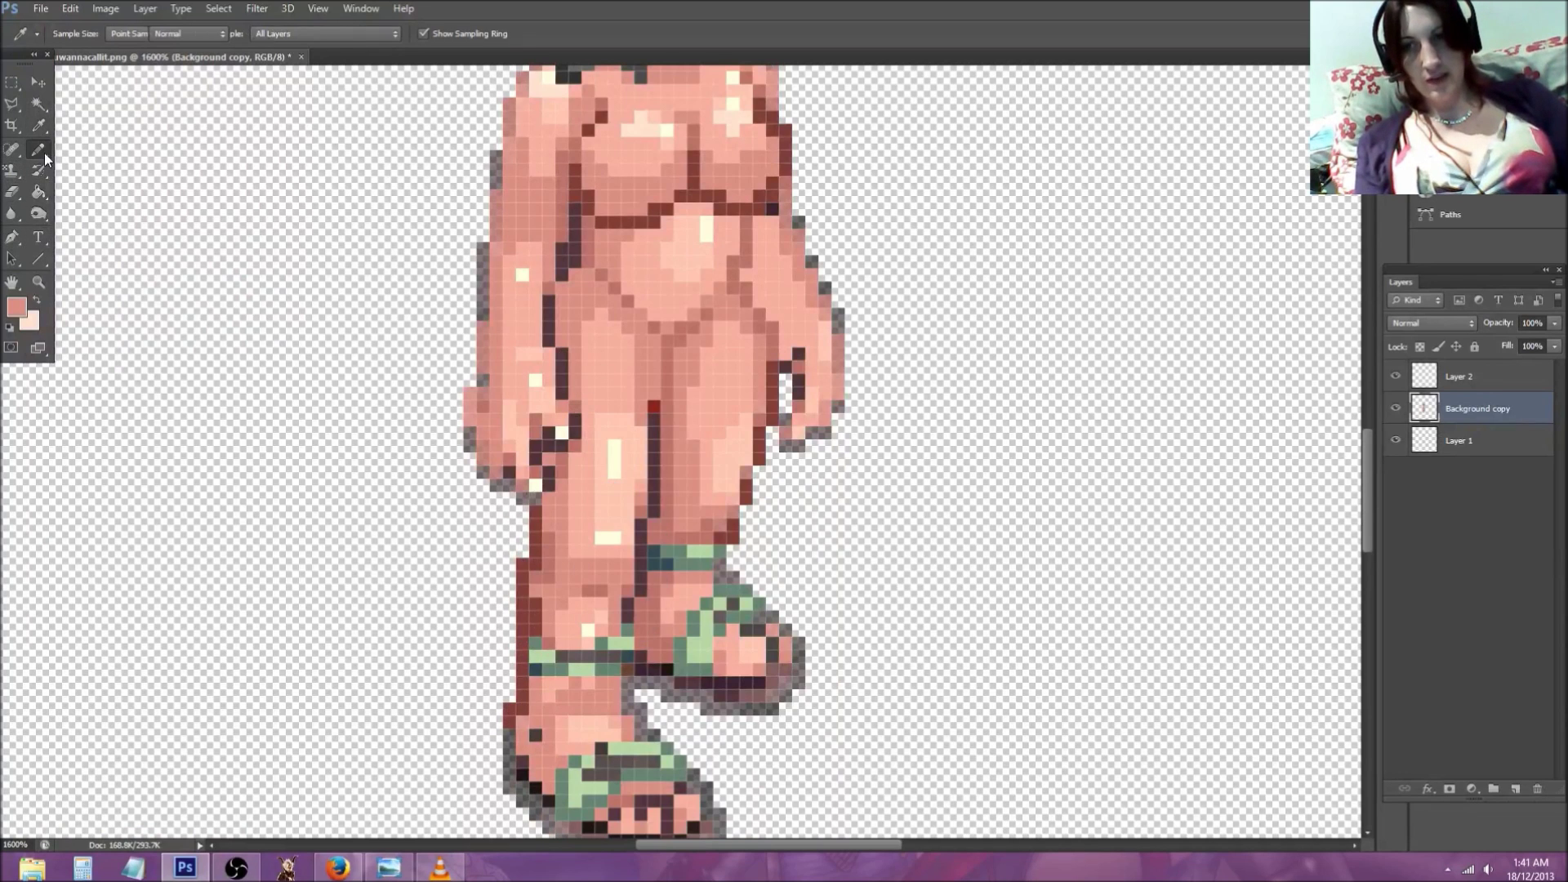
mouse_move(563, 662)
left_mouse_down()
mouse_move(611, 615)
mouse_move(605, 664)
mouse_move(595, 676)
mouse_move(595, 630)
mouse_move(548, 671)
left_mouse_up()
scroll(572, 653, "up", 1)
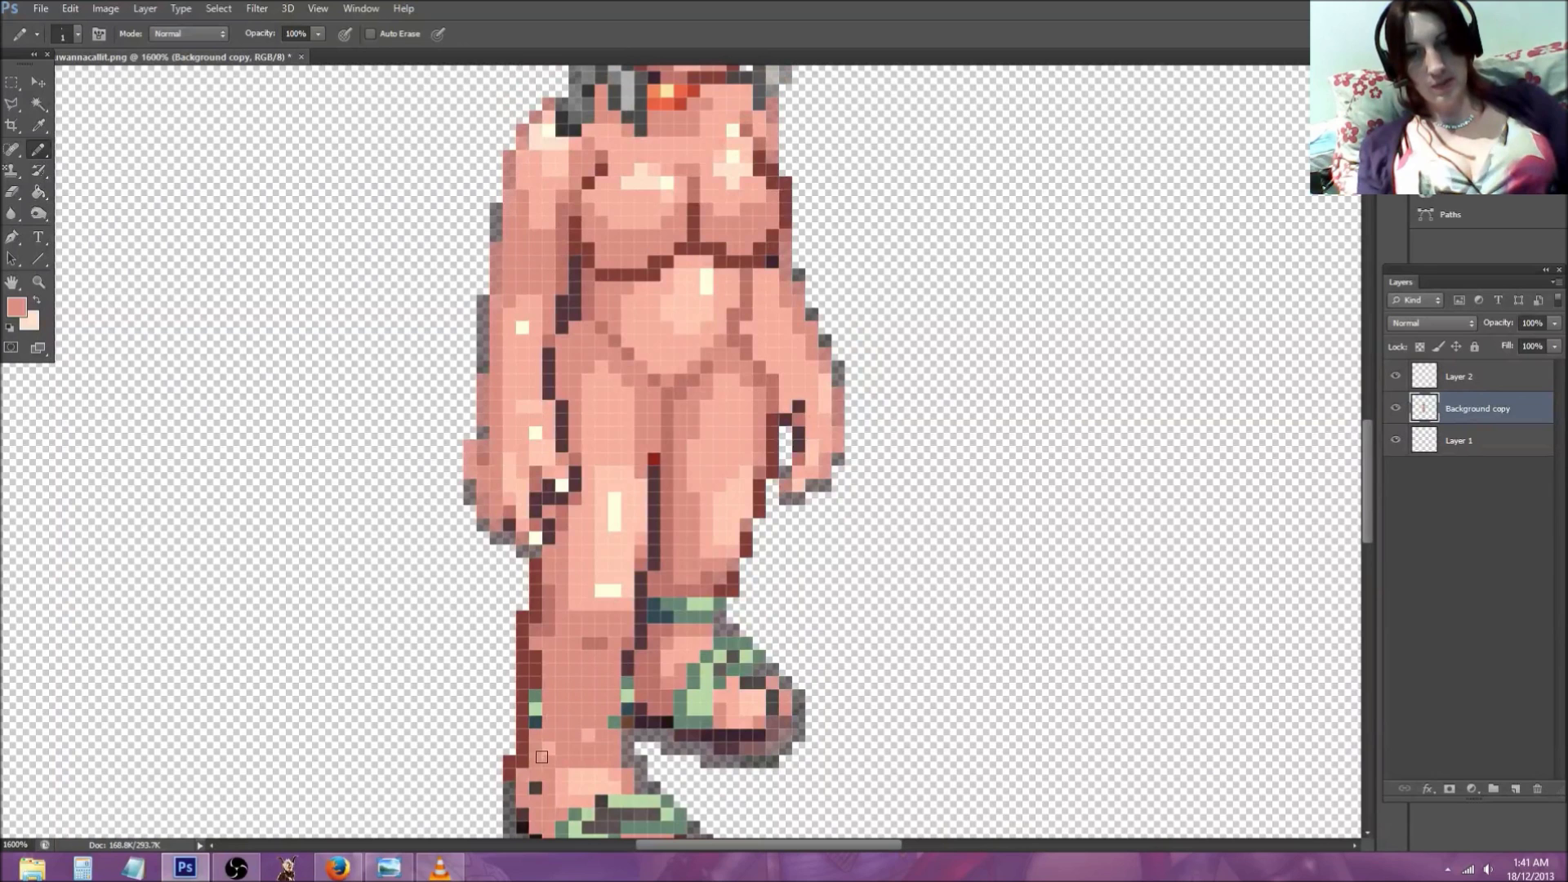
left_click_drag(536, 723, 529, 704)
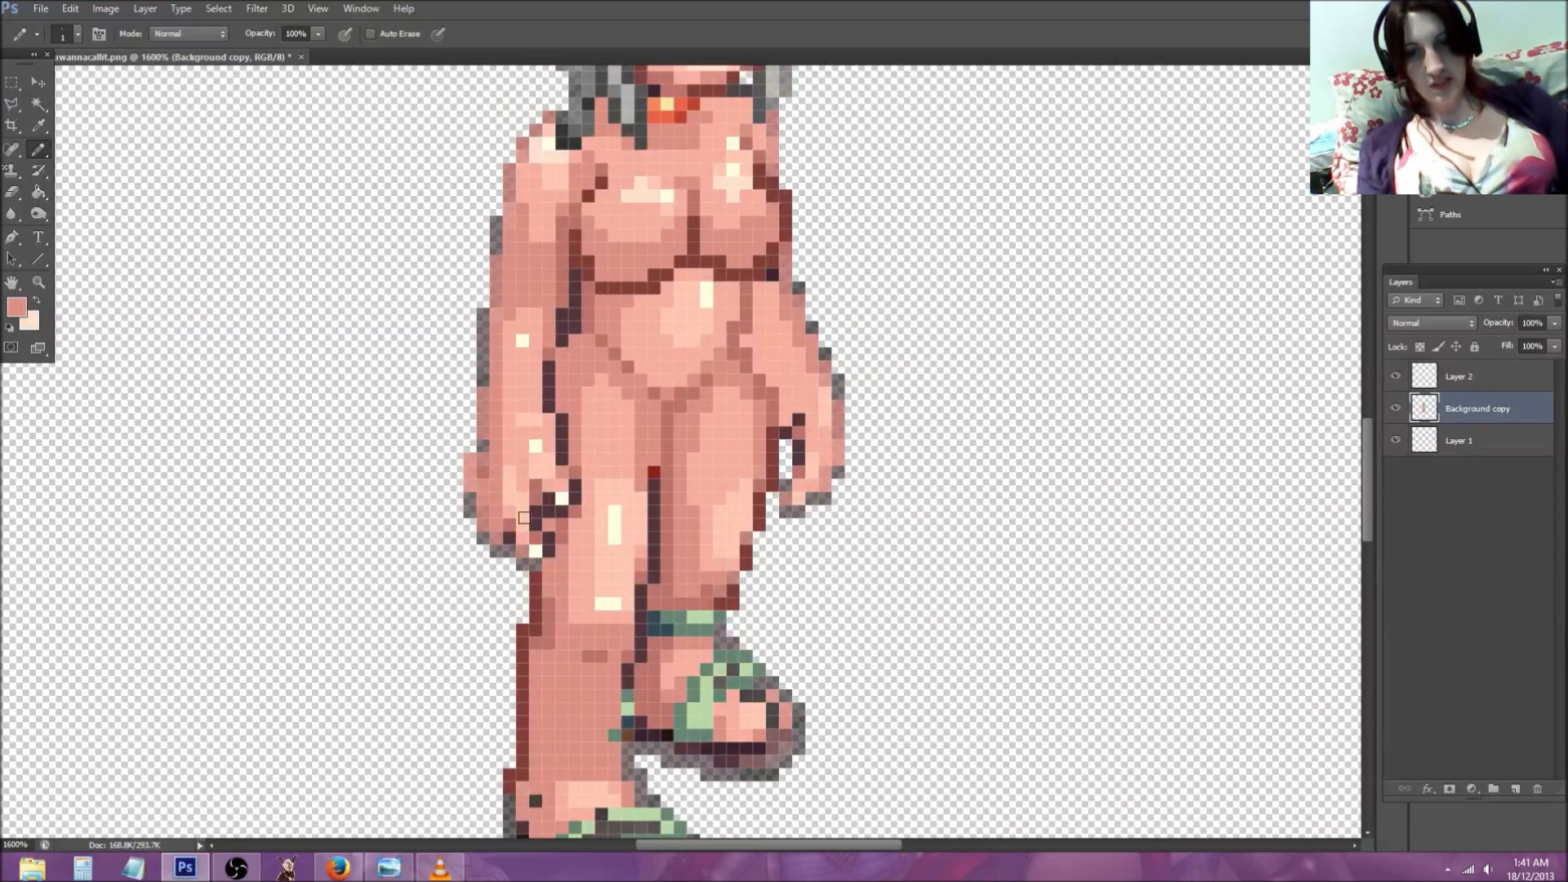
Step: Sample the pale skin highlight from the torso and extend the highlight up the rear leg with the Pencil tool
scroll(560, 525, "down", 3)
scroll(561, 526, "up", 6)
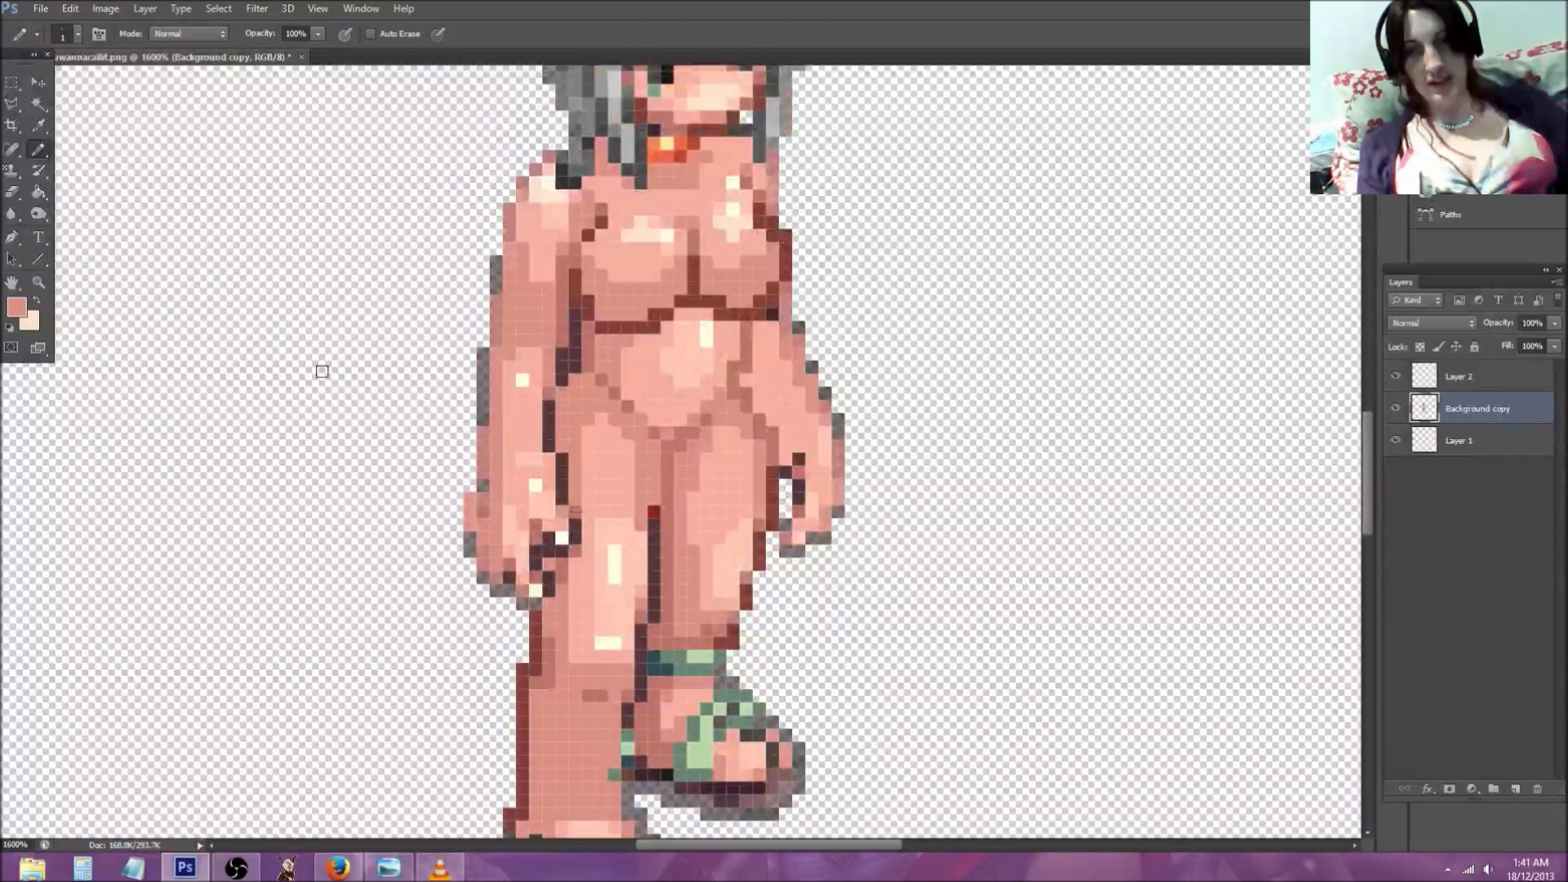
left_click(38, 125)
left_click(686, 434)
left_click(38, 150)
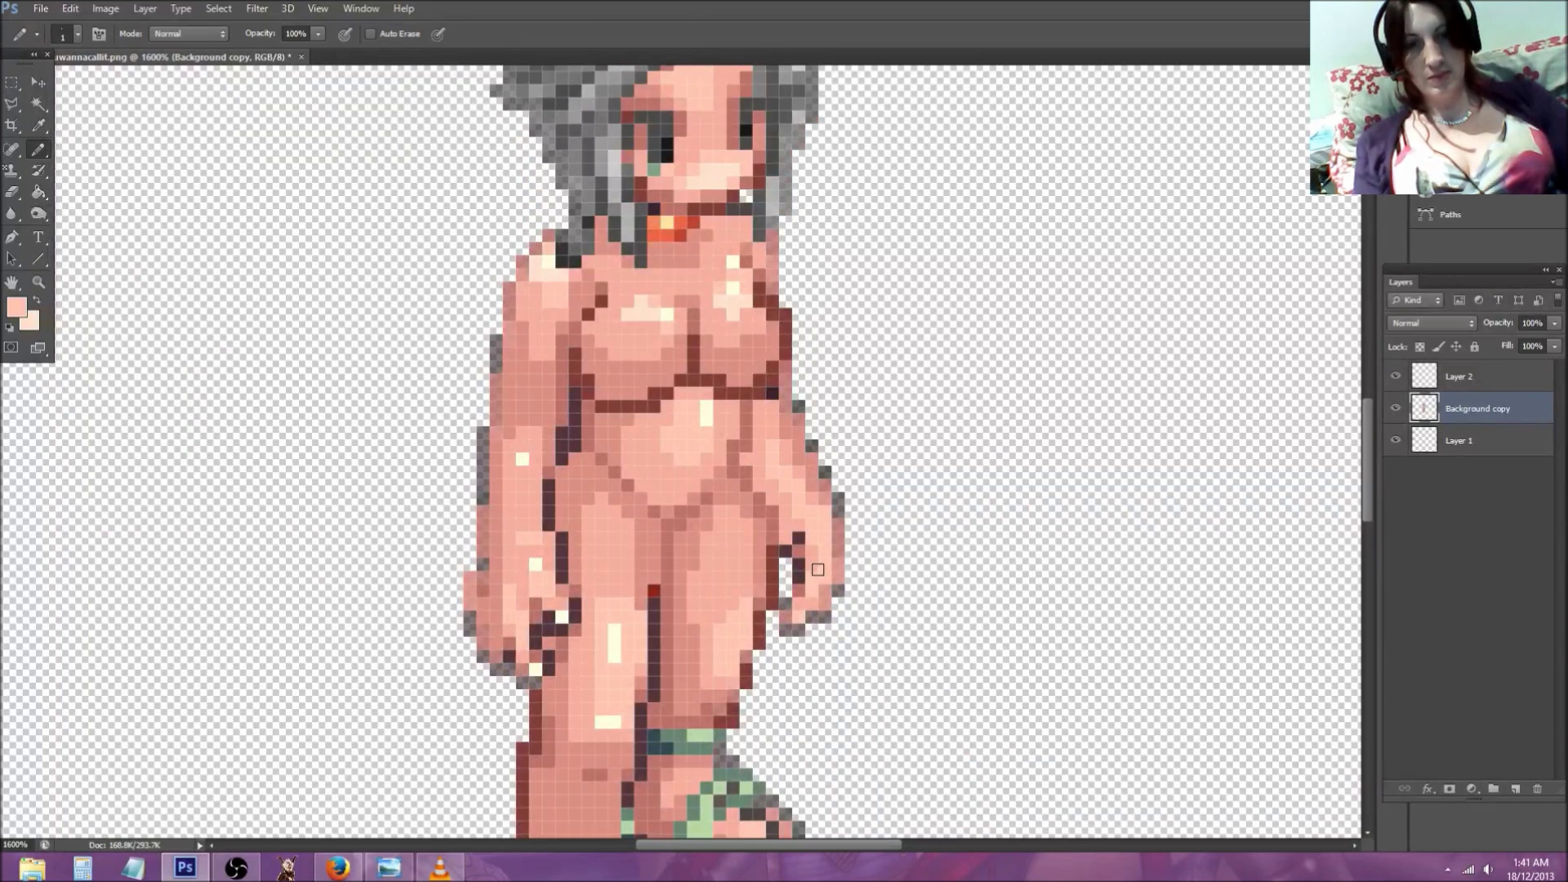
mouse_move(741, 569)
left_mouse_down()
mouse_move(722, 600)
mouse_move(718, 543)
mouse_move(720, 608)
left_mouse_up()
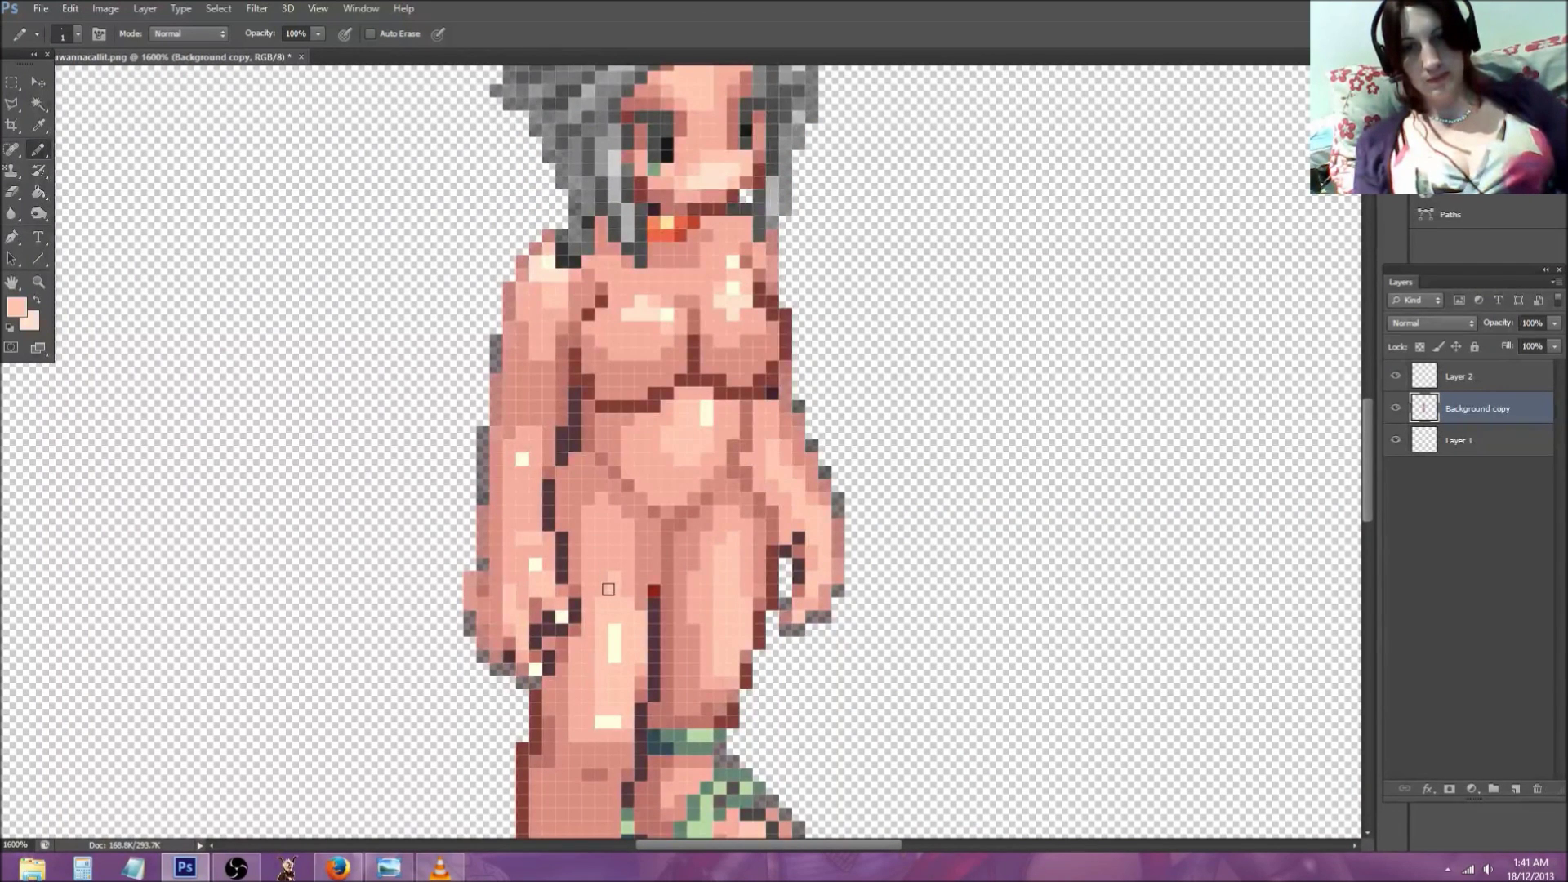
Step: Erase the hanging arm on the side the character faces with an 8 px eraser, and reset the eraser size to 1 px
scroll(623, 545, "up", 2)
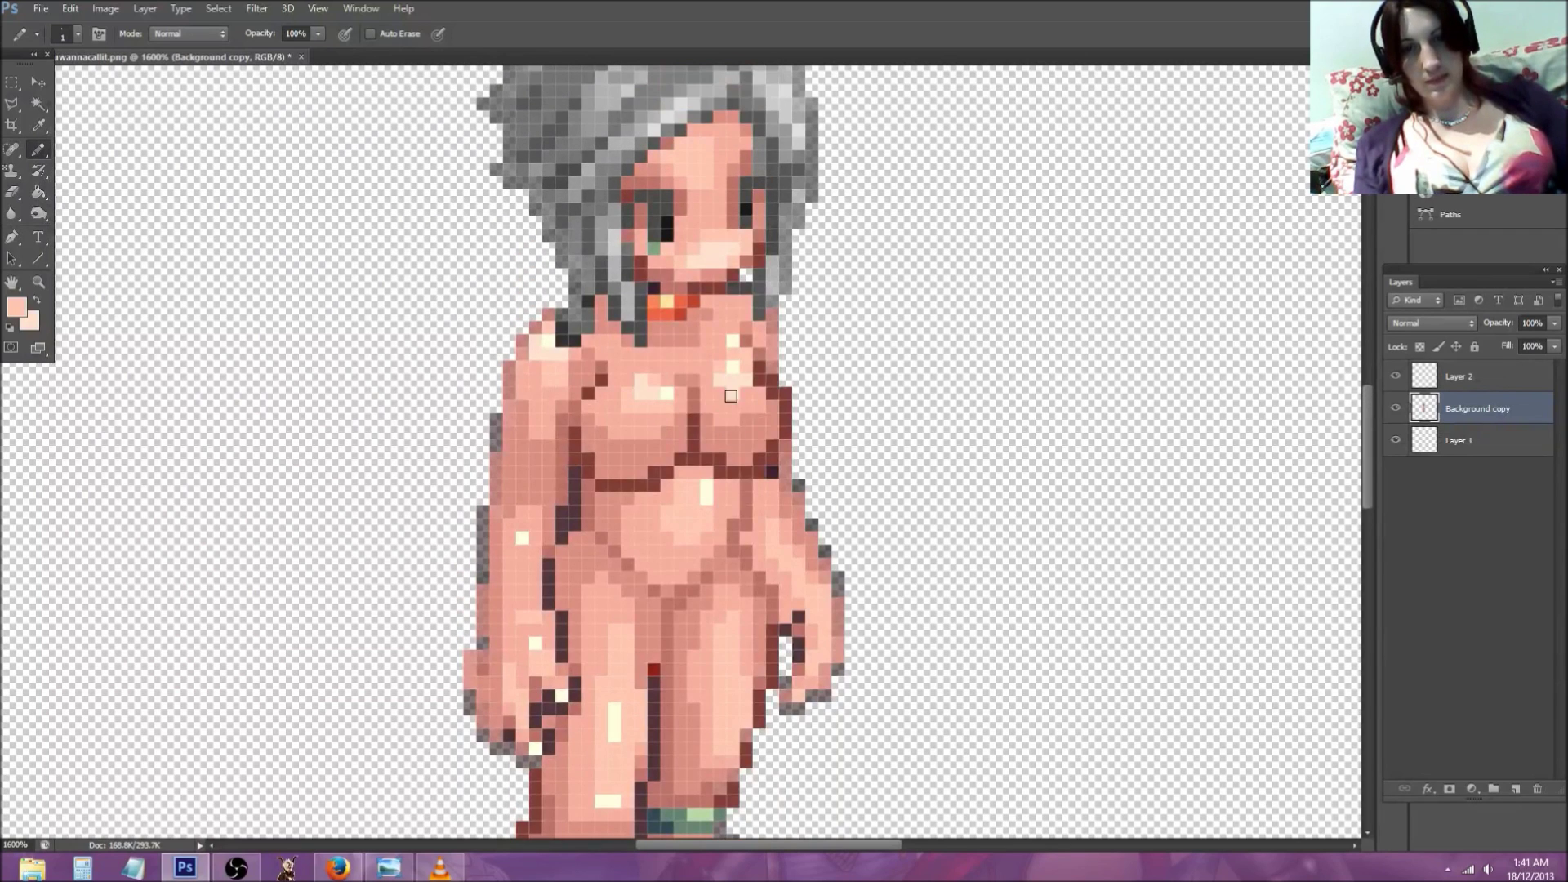
left_click(39, 284)
left_click(413, 33)
left_click_drag(708, 493, 691, 477)
left_click(12, 192)
left_click(78, 33)
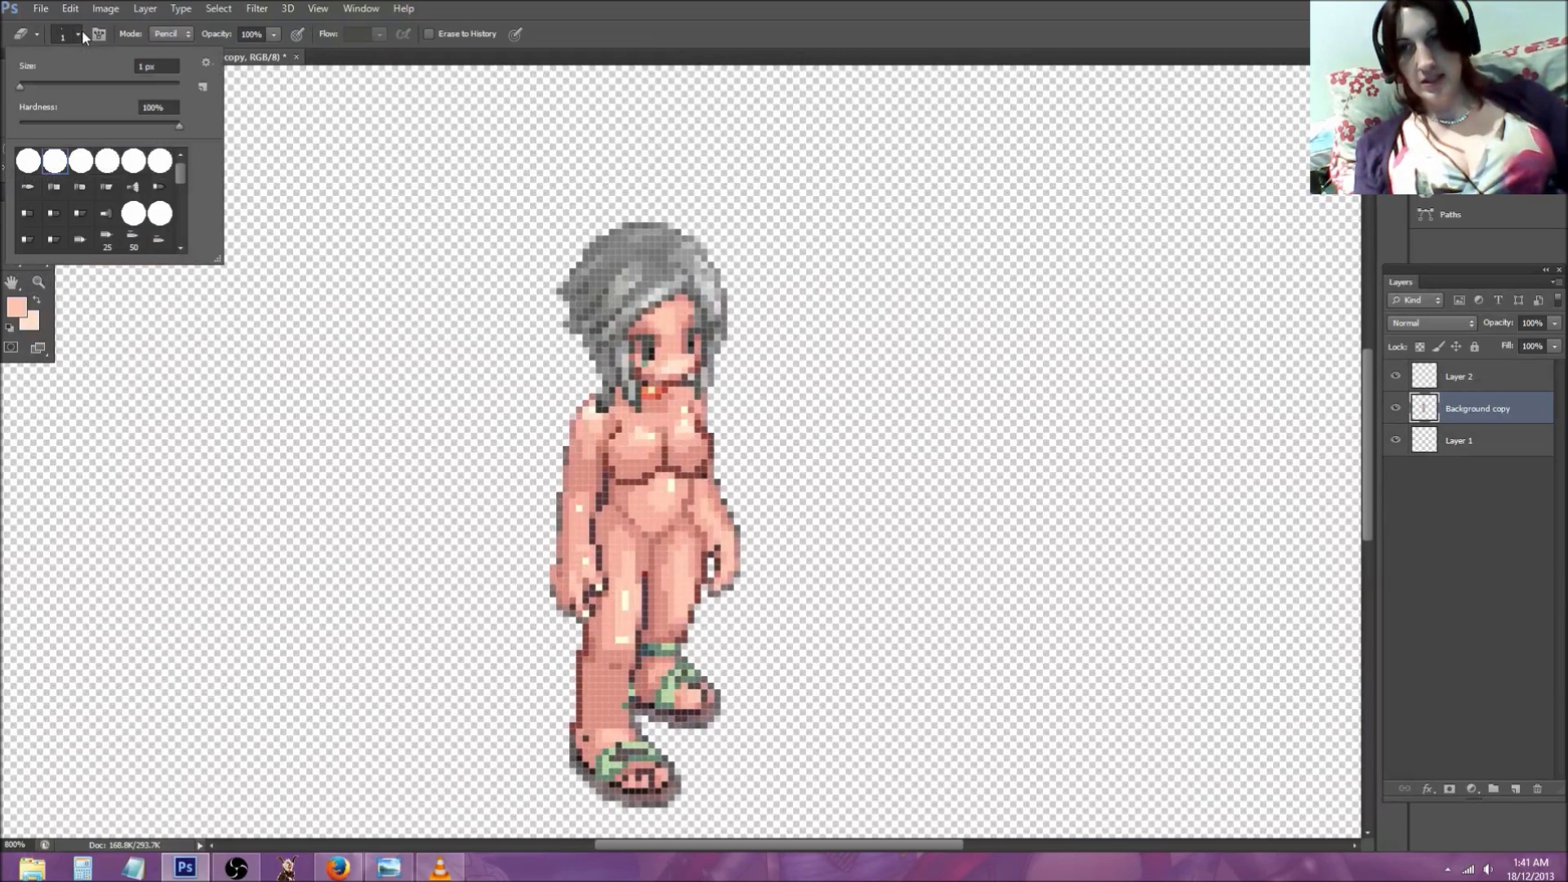
left_click(32, 98)
left_click(856, 395)
mouse_move(729, 574)
left_mouse_down()
mouse_move(707, 481)
mouse_move(723, 453)
left_mouse_up()
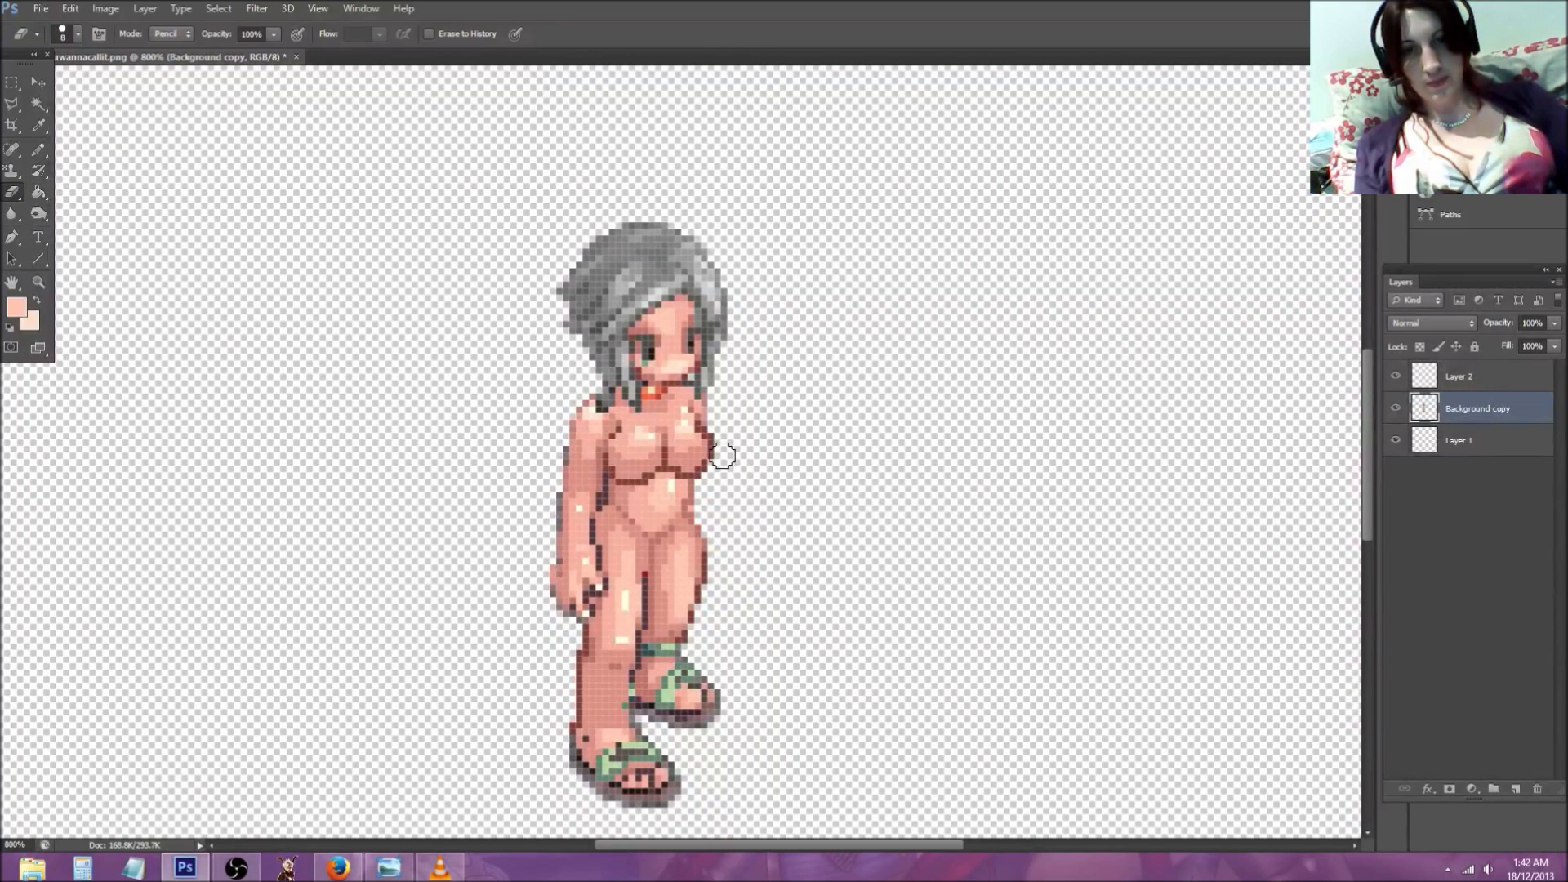
left_click(77, 33)
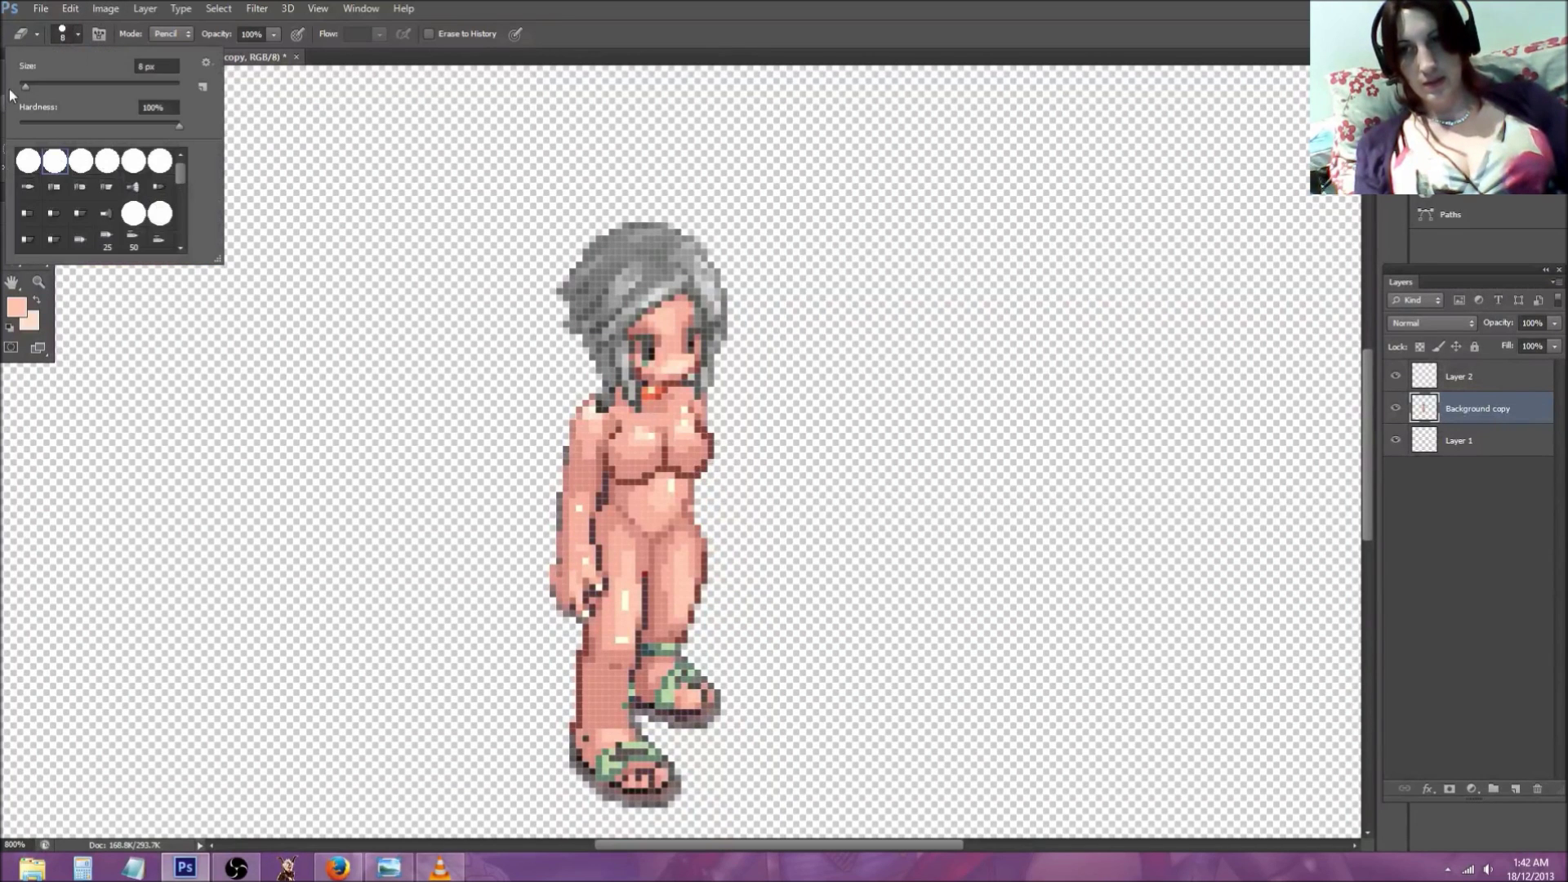
type("1")
key("Return")
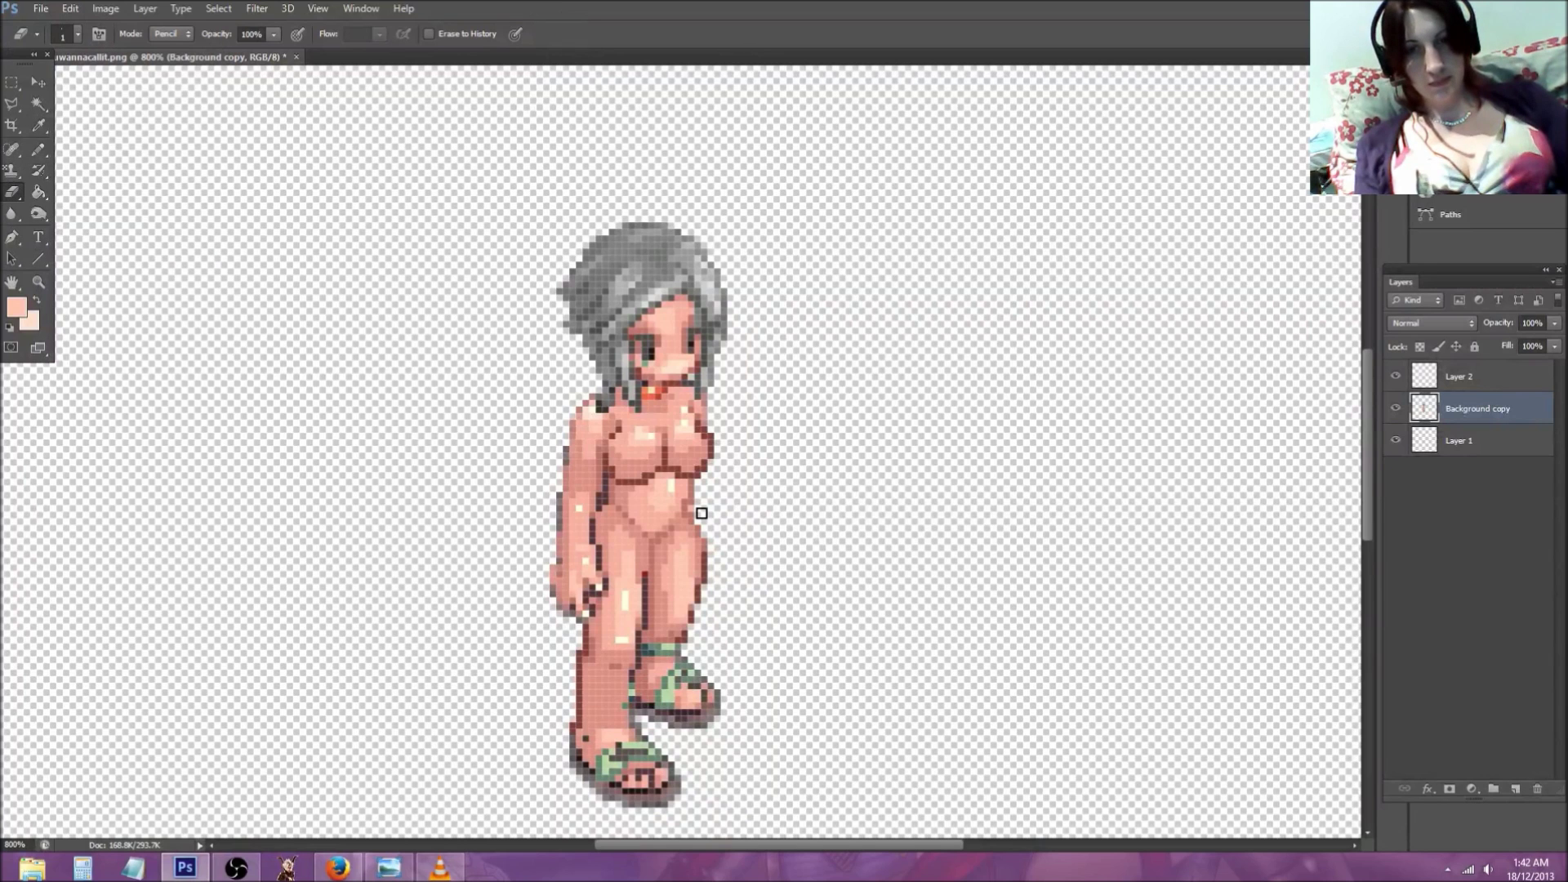
Step: Sample the darker reddish skin shade and outline a bent, raised arm with spread fingers using the Pencil tool
left_click(38, 127)
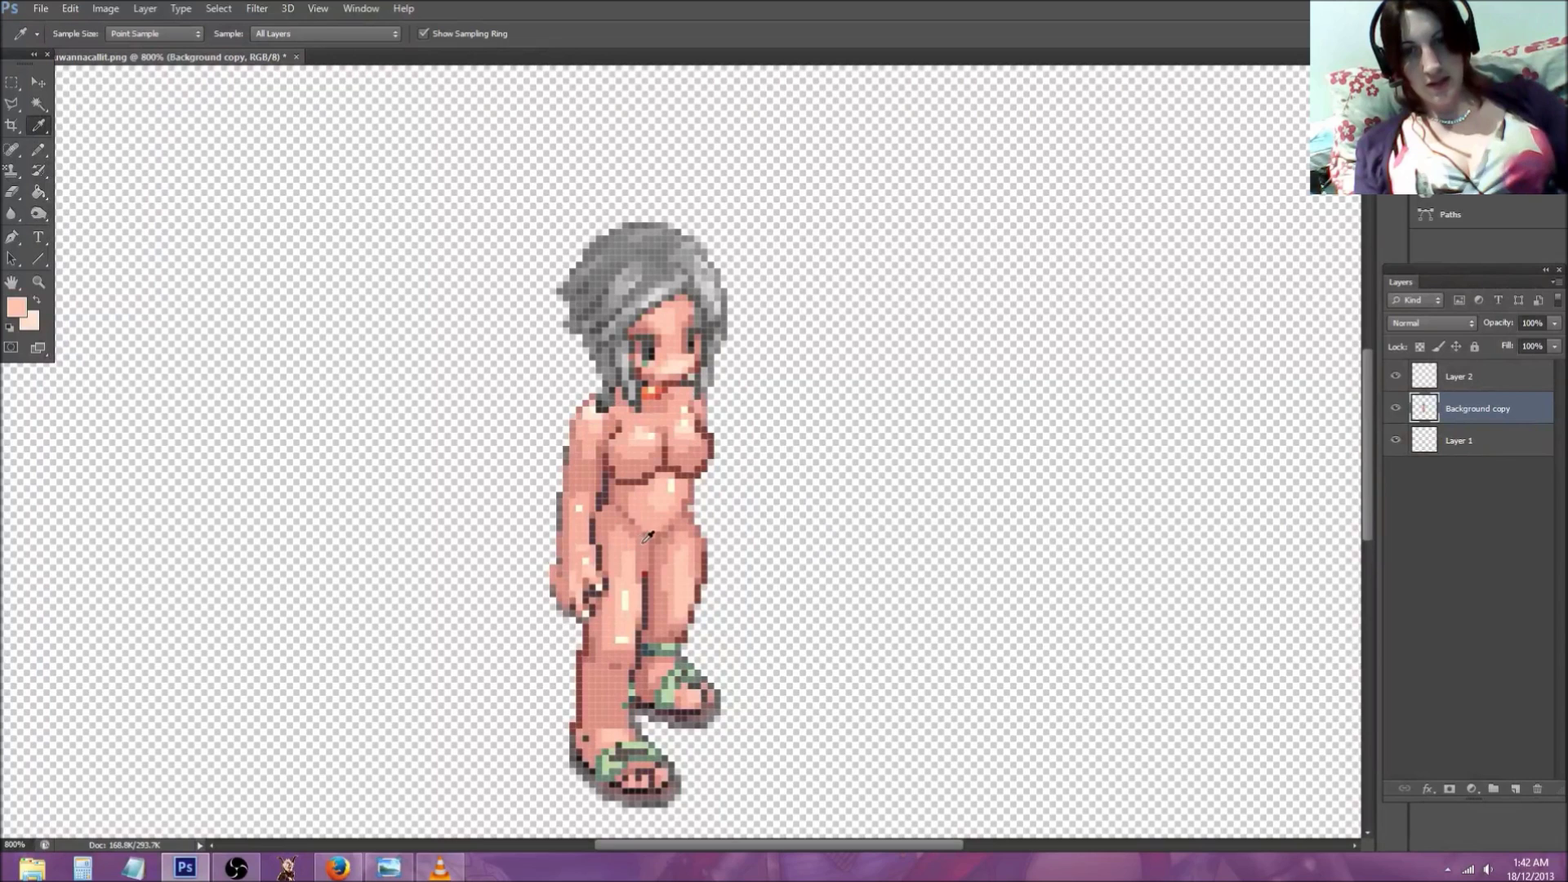
left_click(632, 509)
key("b")
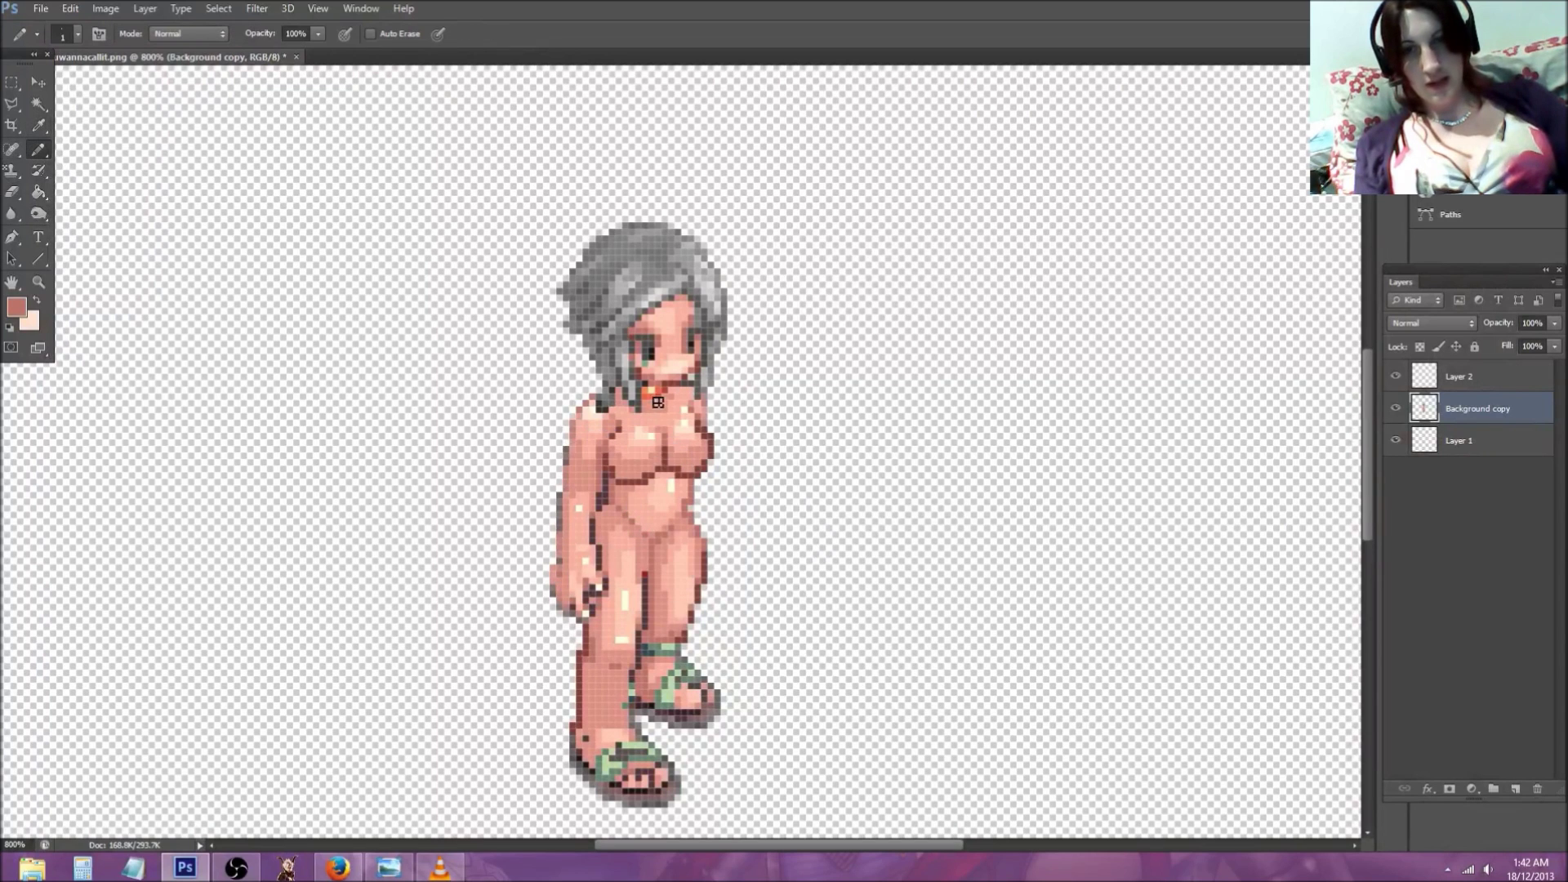
mouse_move(705, 400)
left_mouse_down()
mouse_move(745, 457)
mouse_move(760, 382)
mouse_move(785, 401)
mouse_move(765, 357)
mouse_move(784, 386)
mouse_move(806, 362)
mouse_move(790, 389)
mouse_move(810, 410)
mouse_move(797, 422)
mouse_move(786, 405)
mouse_move(804, 417)
mouse_move(785, 426)
mouse_move(773, 484)
mouse_move(750, 484)
mouse_move(752, 436)
mouse_move(745, 480)
mouse_move(721, 463)
mouse_move(746, 484)
left_mouse_up()
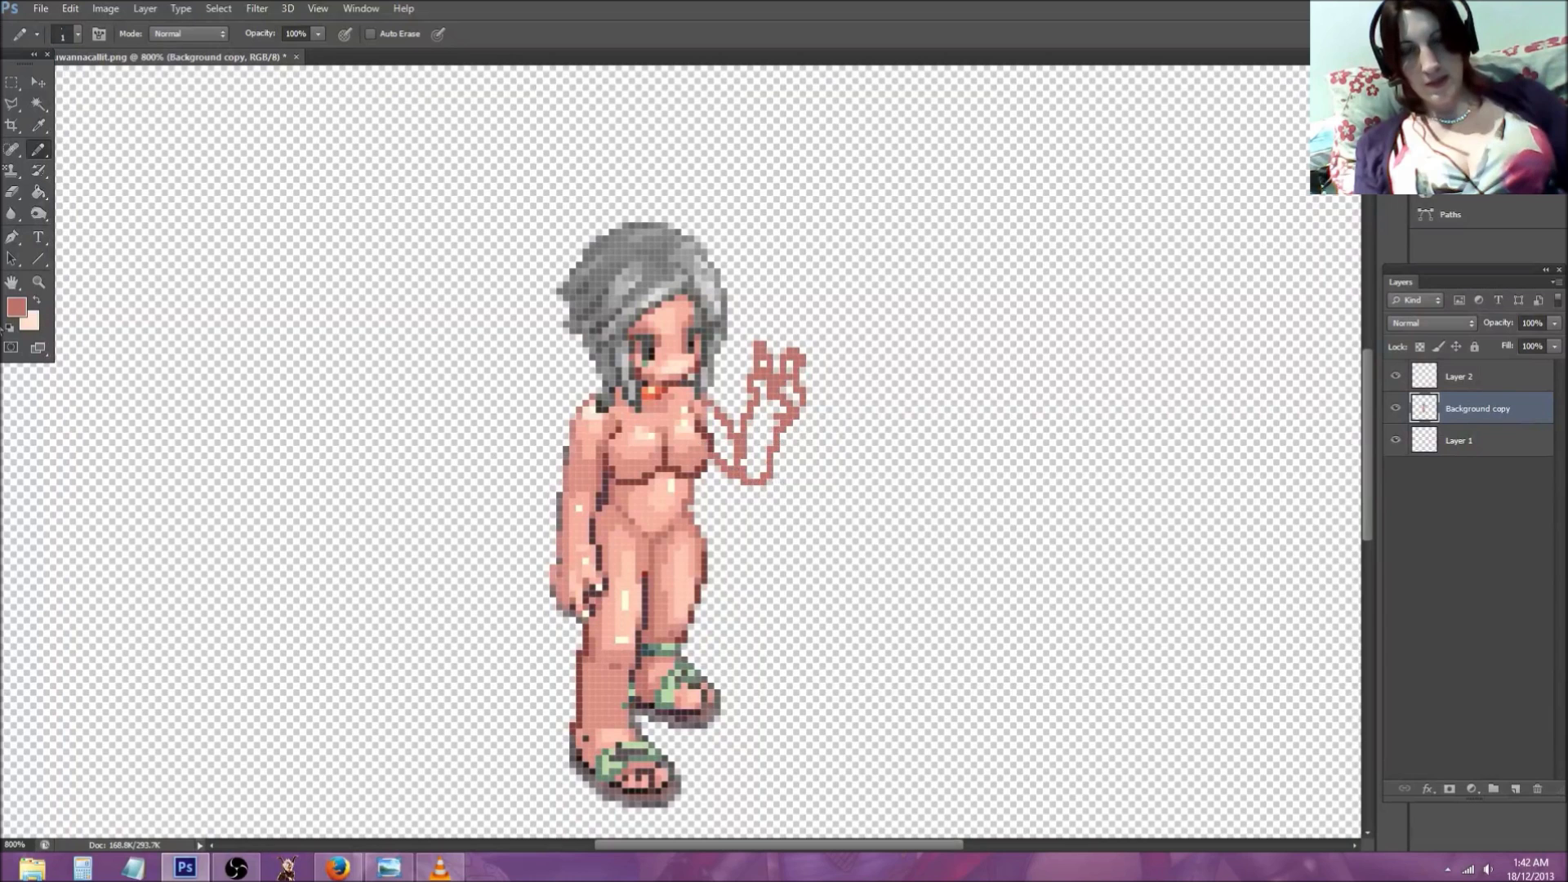
Step: Sample the light skin tone and fill the inside of the raised arm, hand and fingers
left_click(11, 191)
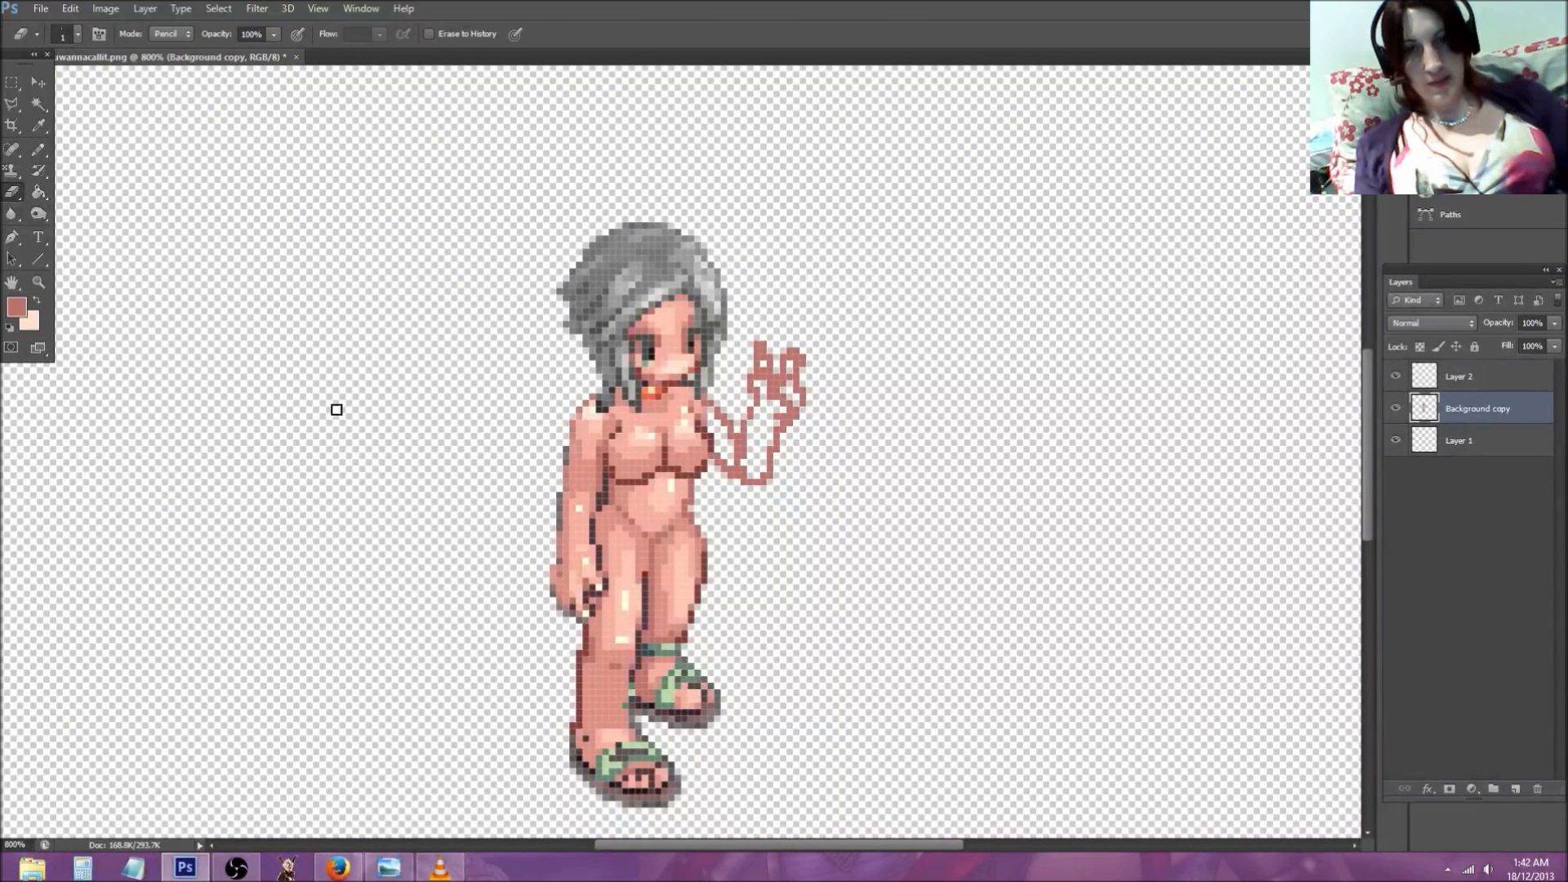
left_click(36, 301)
left_click(38, 281)
left_click(887, 470)
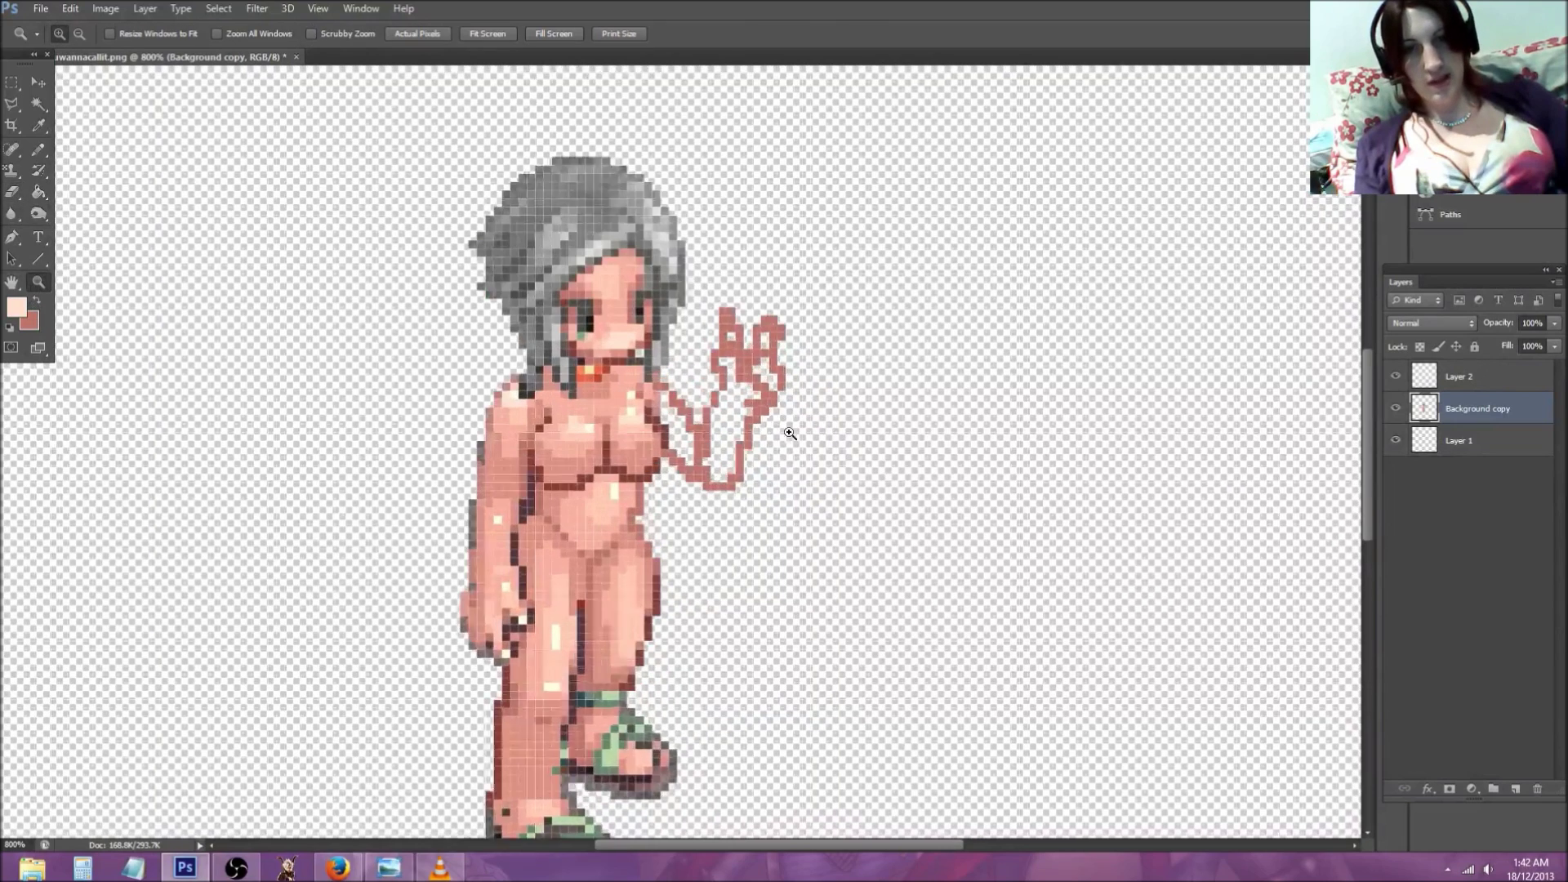
left_click(616, 445)
key("i")
left_click(566, 325)
key("b")
mouse_move(614, 366)
left_mouse_down()
mouse_move(686, 488)
mouse_move(716, 385)
mouse_move(699, 490)
mouse_move(736, 443)
mouse_move(714, 487)
mouse_move(746, 382)
mouse_move(727, 363)
mouse_move(699, 404)
mouse_move(721, 350)
mouse_move(760, 356)
mouse_move(716, 307)
mouse_move(766, 330)
mouse_move(780, 309)
mouse_move(765, 313)
mouse_move(793, 340)
mouse_move(778, 269)
left_mouse_up()
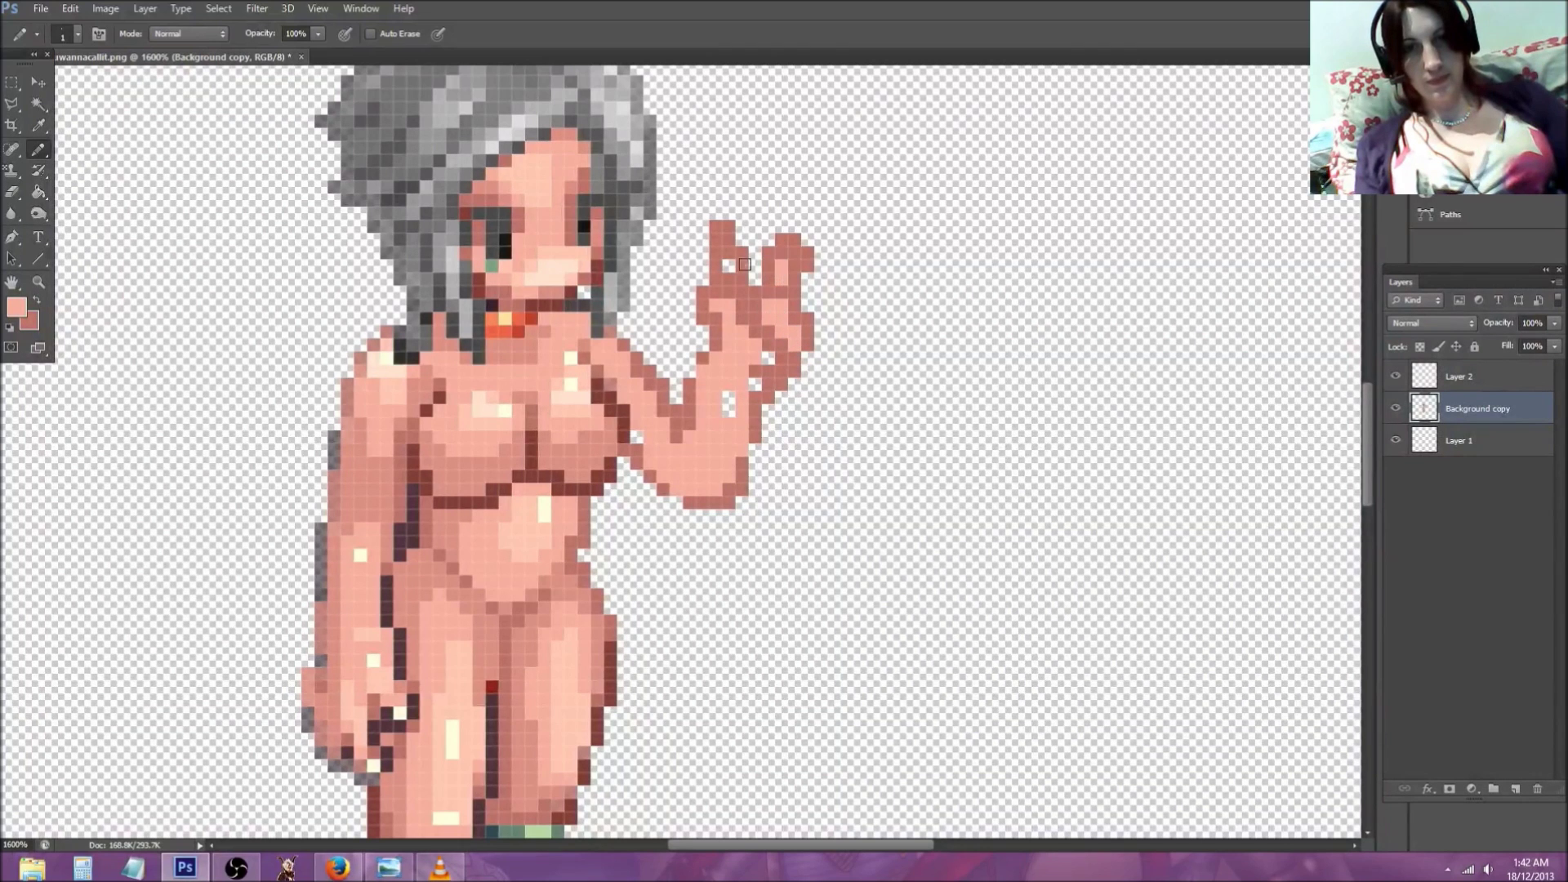
Step: Sample the reddish outline shade from the hand and touch up the raised finger's edge and the elbow outline
key("i")
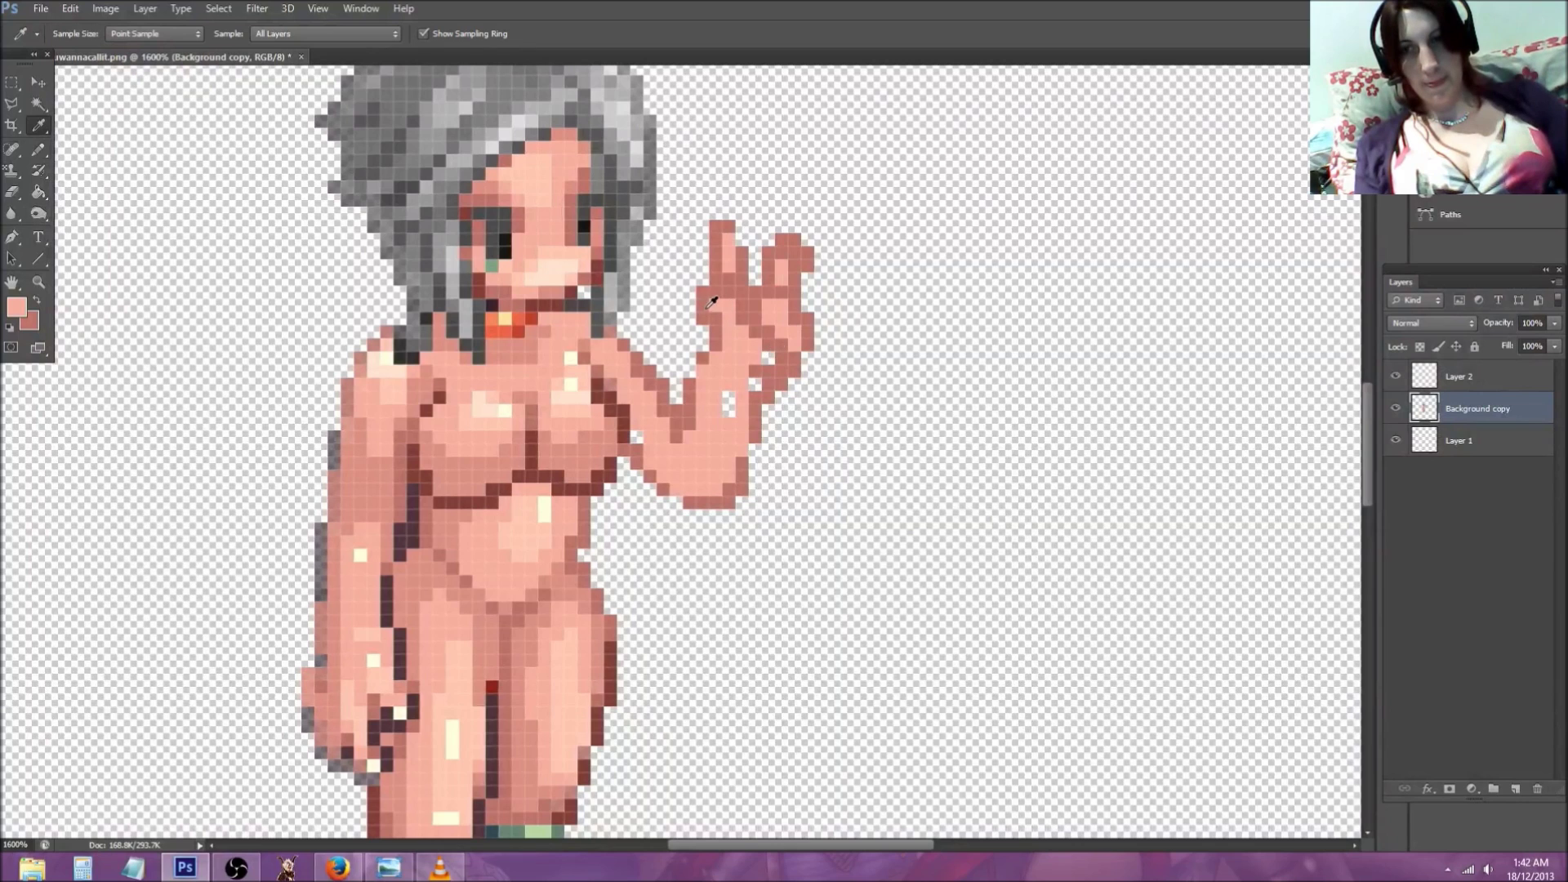
left_click(711, 302)
key("b")
left_click(742, 238)
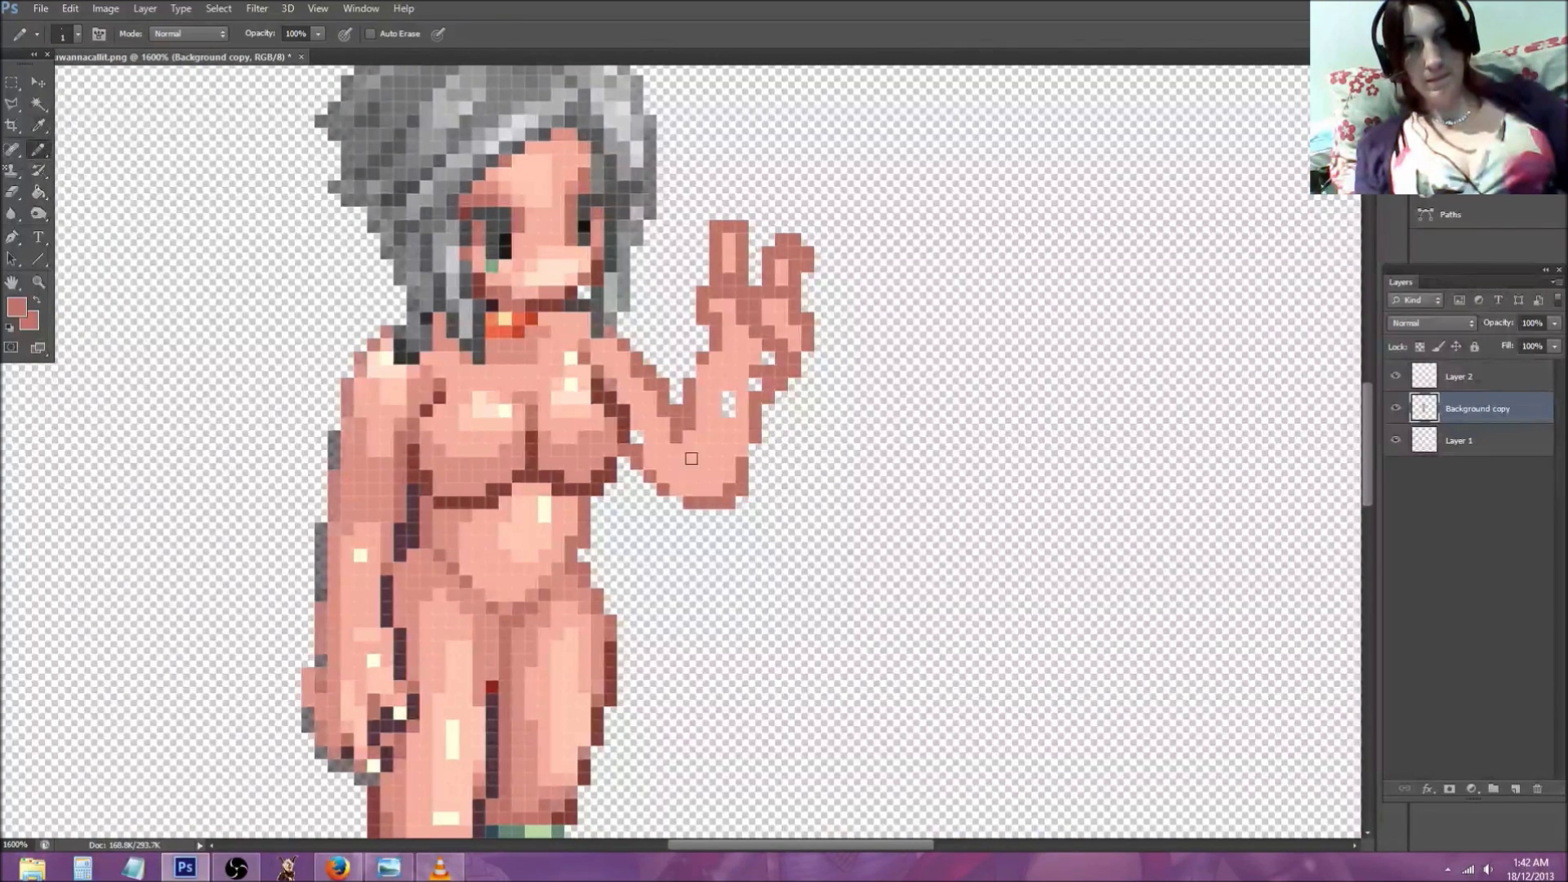
left_click_drag(665, 496, 658, 503)
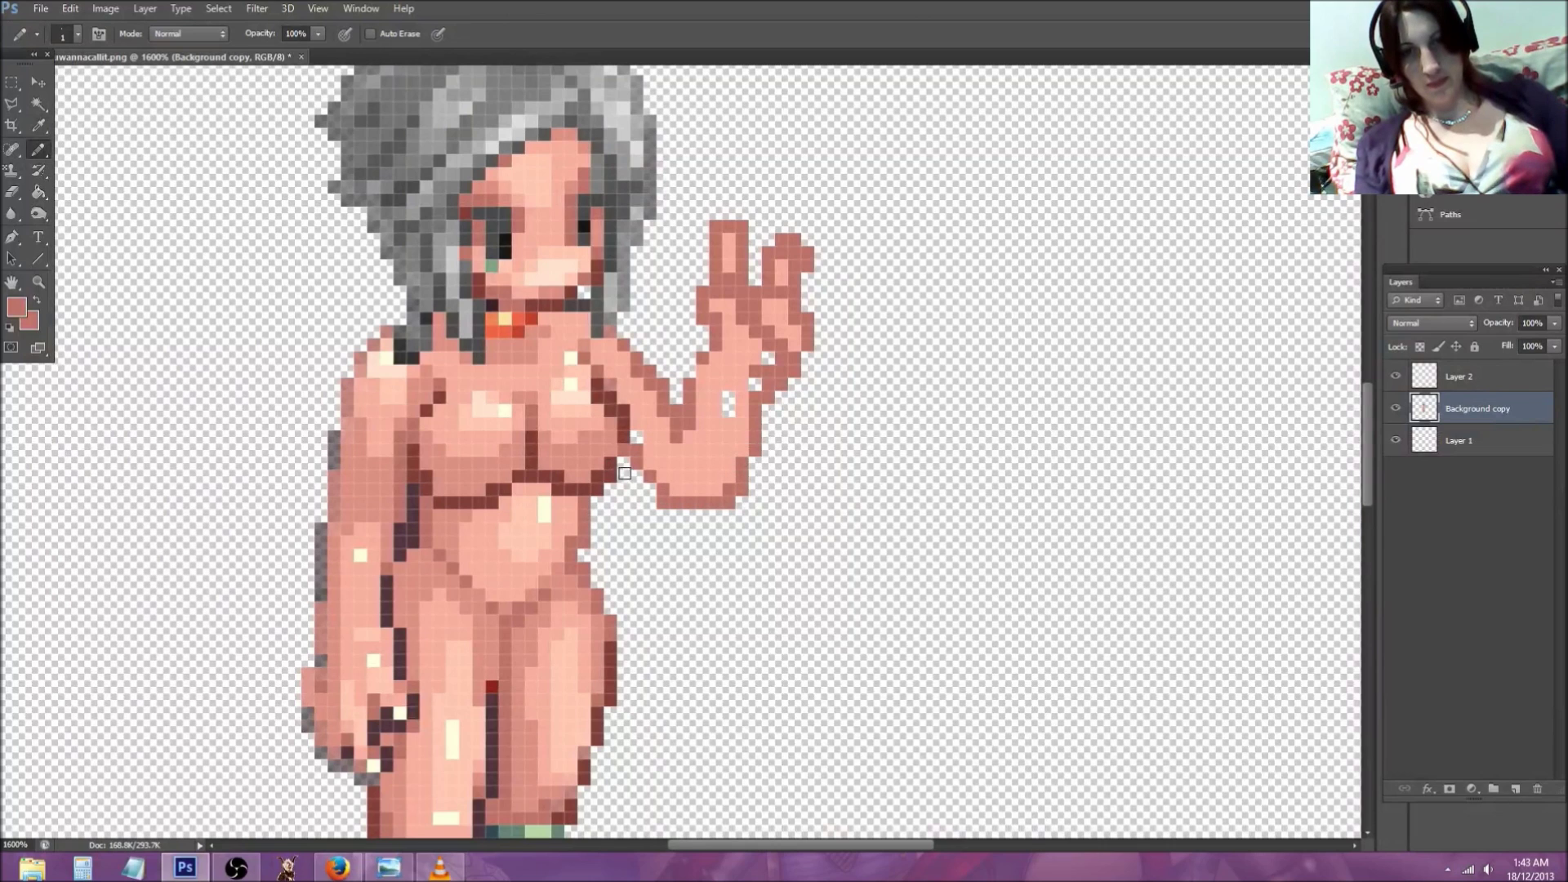
Step: Sample the medium skin shade from the chest and shade the raised arm and the palm
left_click(38, 125)
left_click(578, 445)
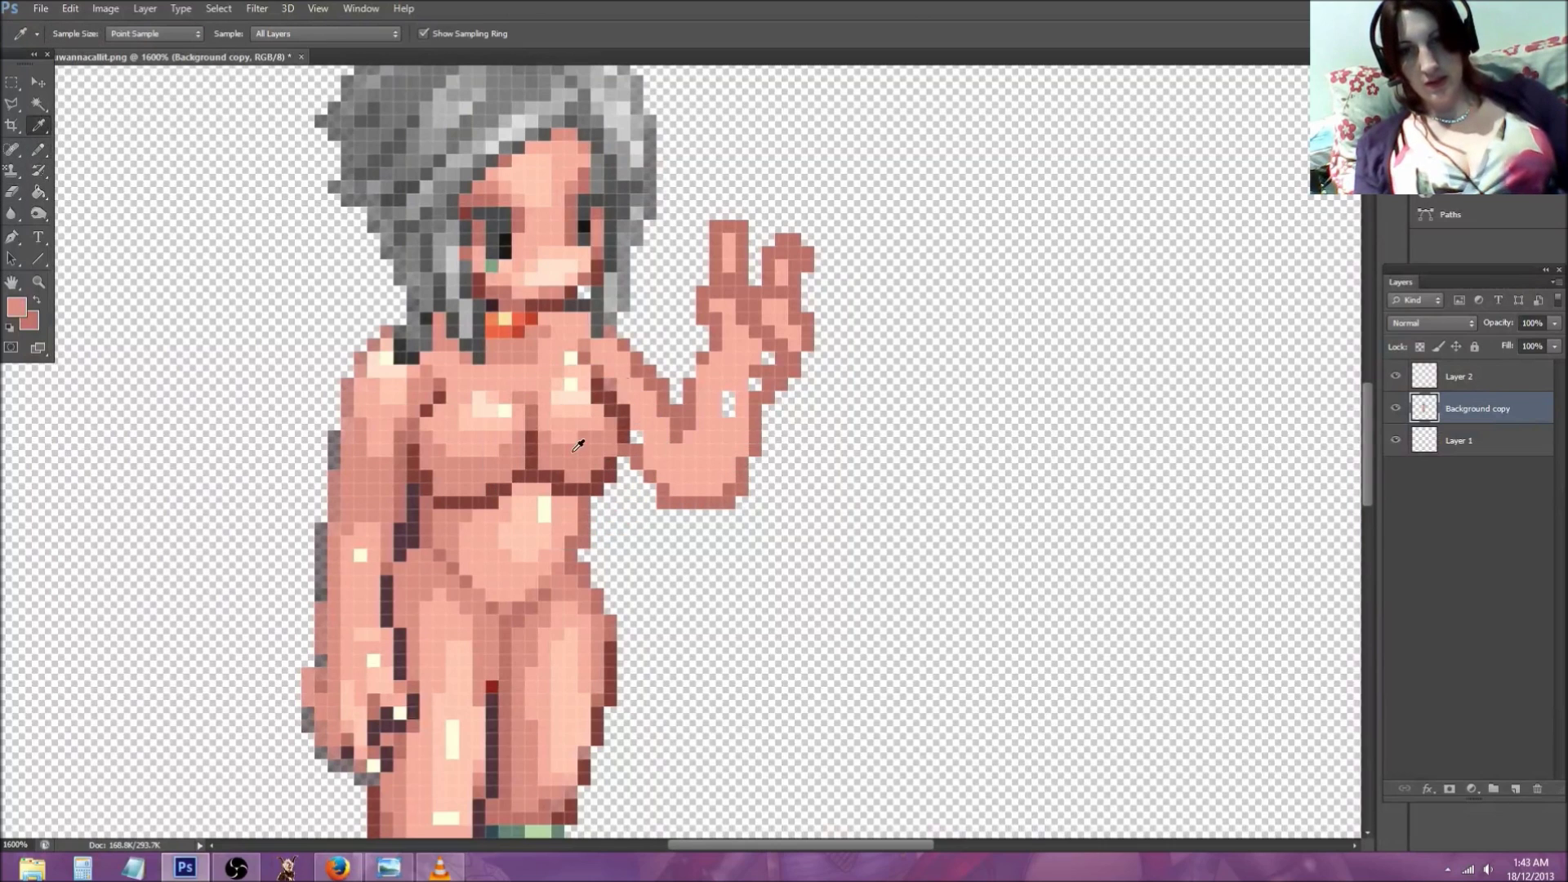
left_click(39, 150)
left_click_drag(661, 436, 639, 423)
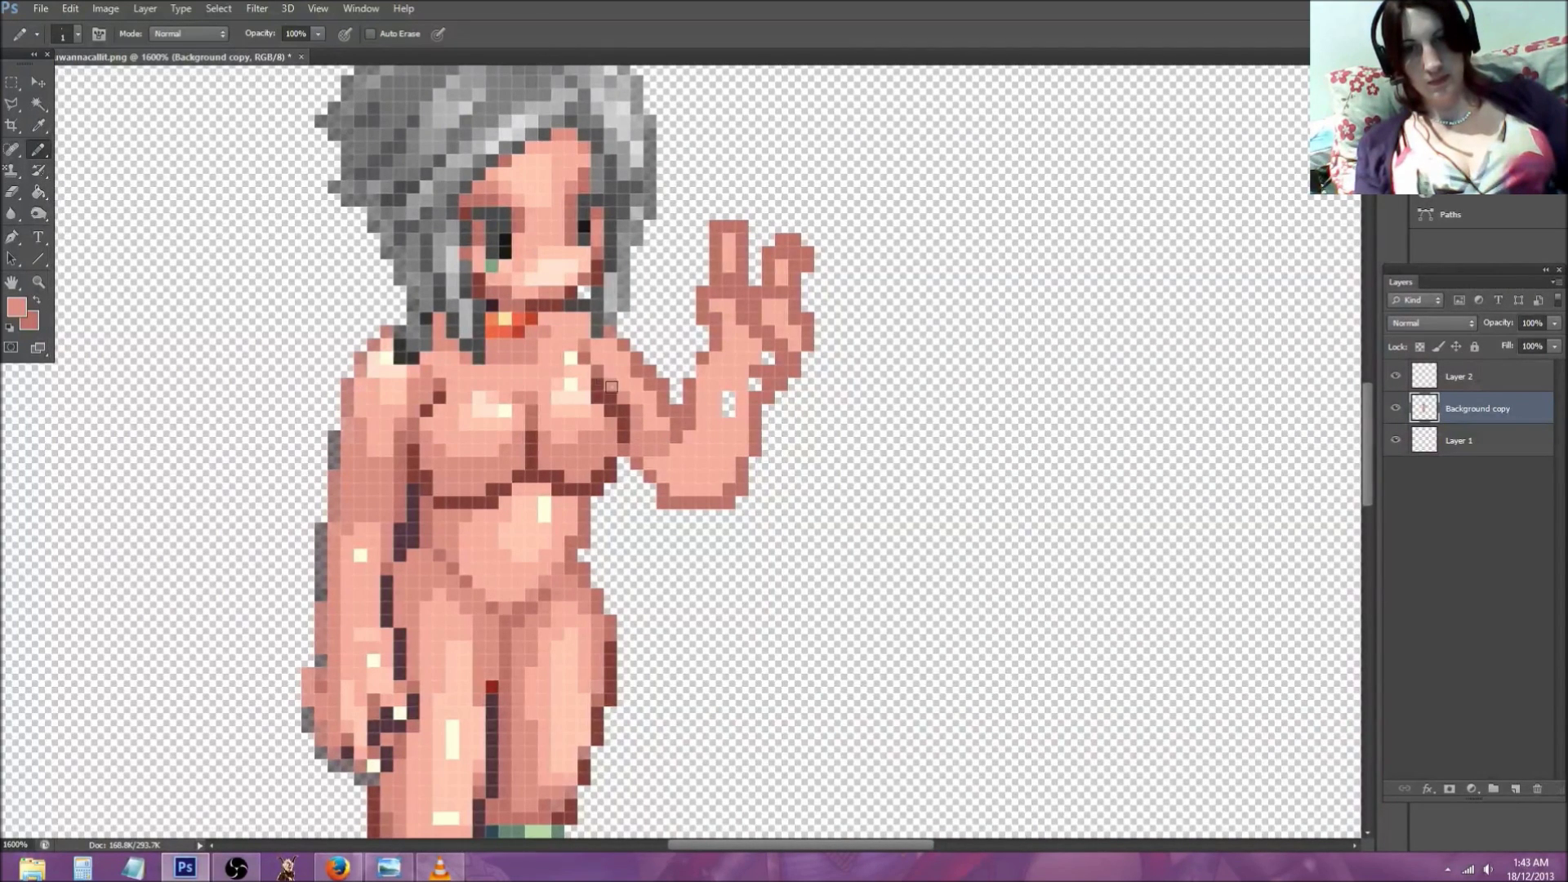
mouse_move(661, 447)
left_mouse_down()
mouse_move(671, 485)
mouse_move(654, 466)
mouse_move(701, 486)
mouse_move(737, 448)
left_mouse_up()
mouse_move(748, 380)
left_mouse_down()
mouse_move(739, 334)
mouse_move(713, 359)
mouse_move(787, 309)
mouse_move(774, 324)
left_mouse_up()
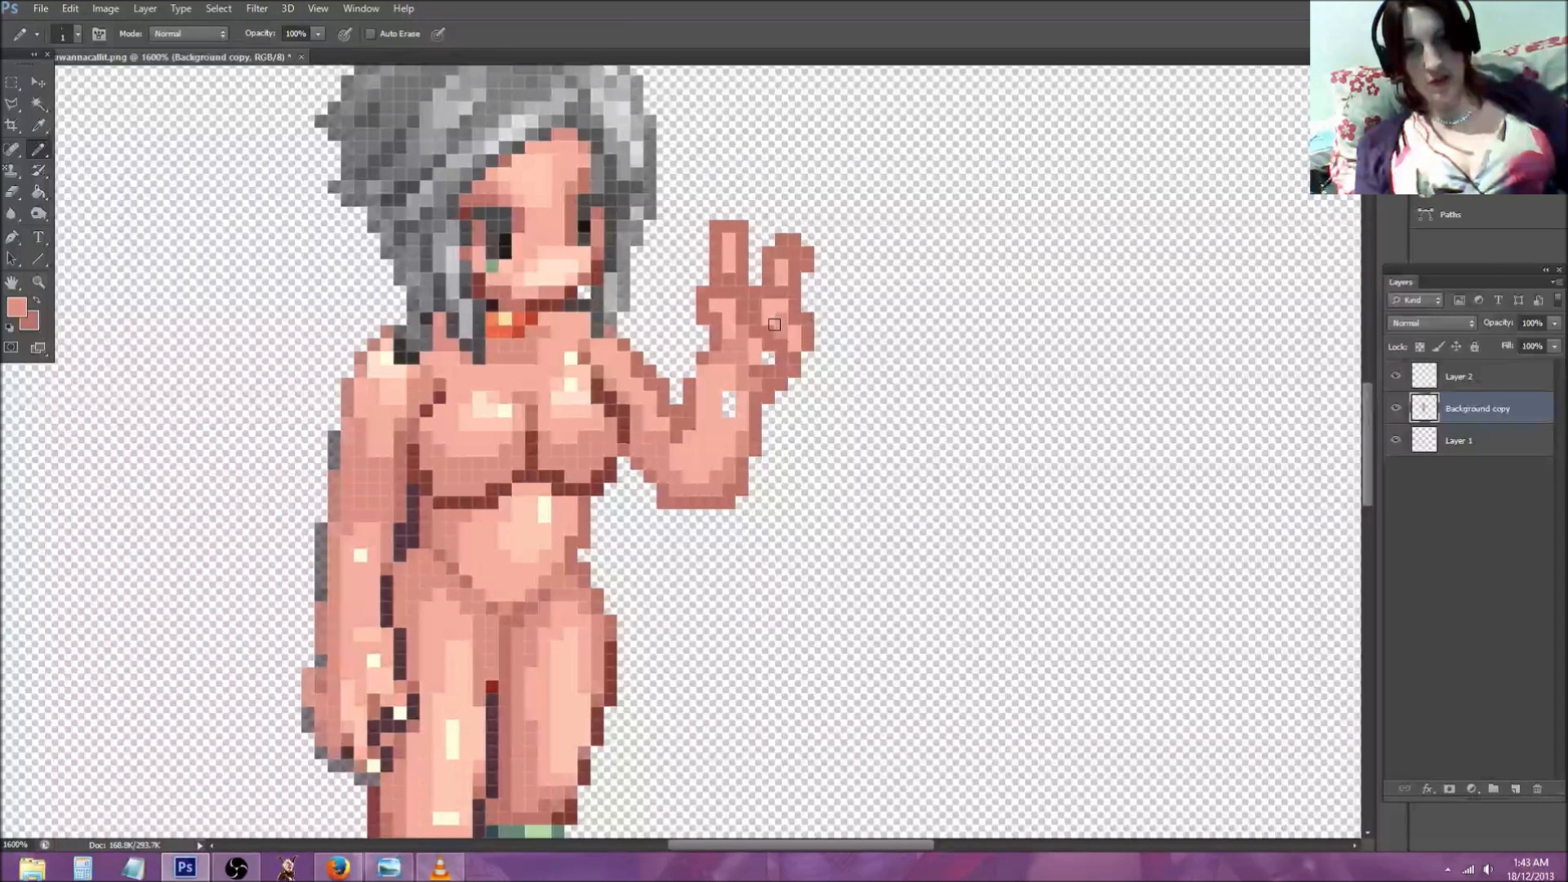
left_click(728, 321)
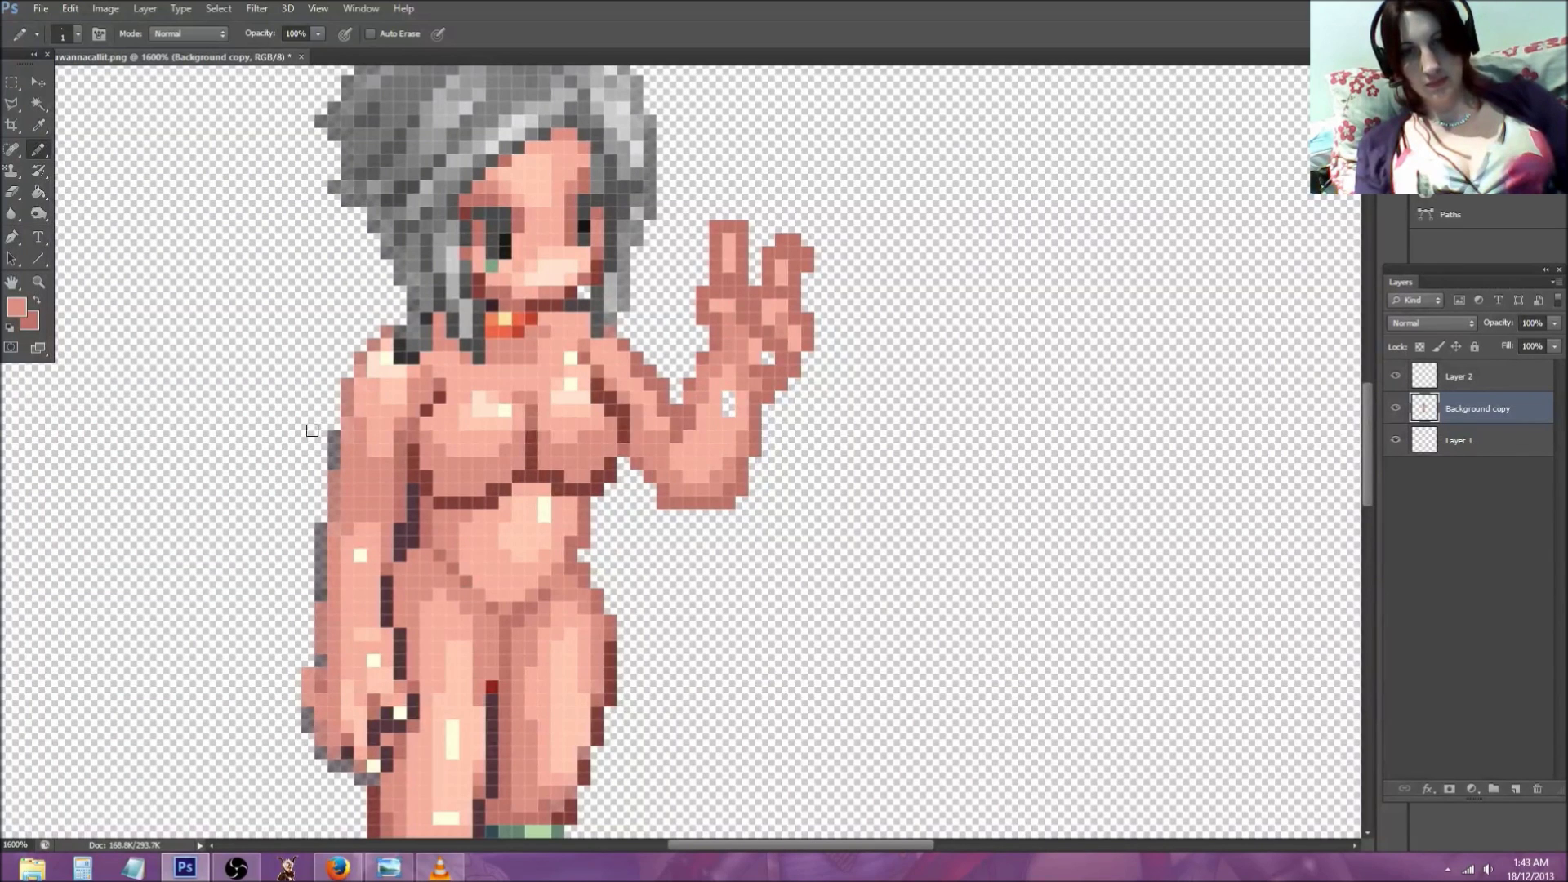
Step: Sample the base skin tone from the chest and fill the transparent gap in the raised forearm
left_click(38, 125)
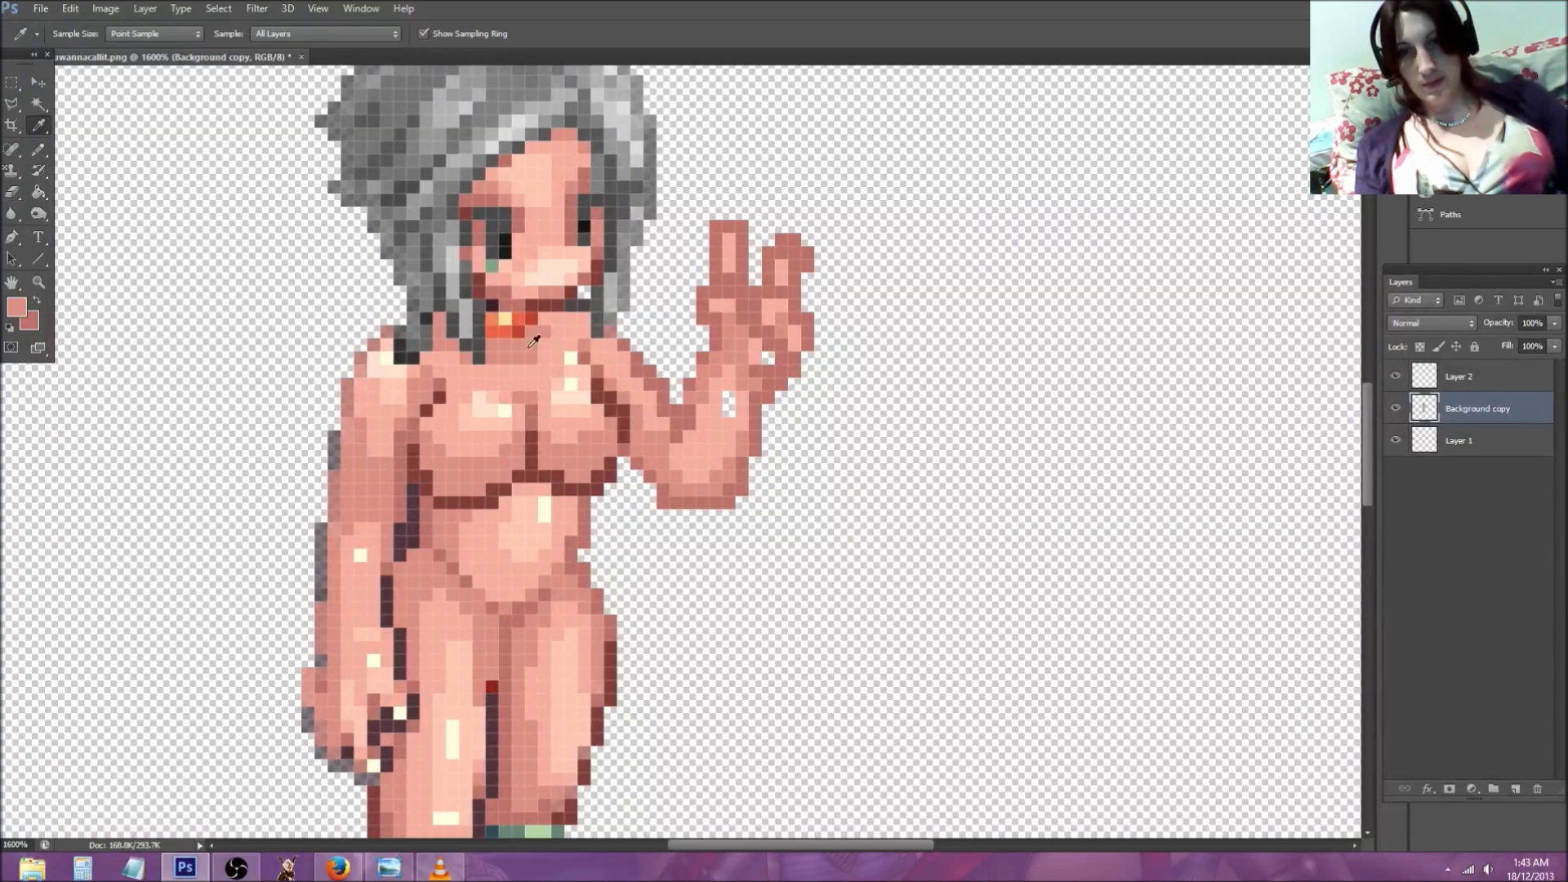
left_click(575, 419)
left_click(38, 149)
left_click_drag(727, 400, 725, 413)
Step: Sample a lighter peach tone from the chest and paint a lit area along the raised forearm
key("i")
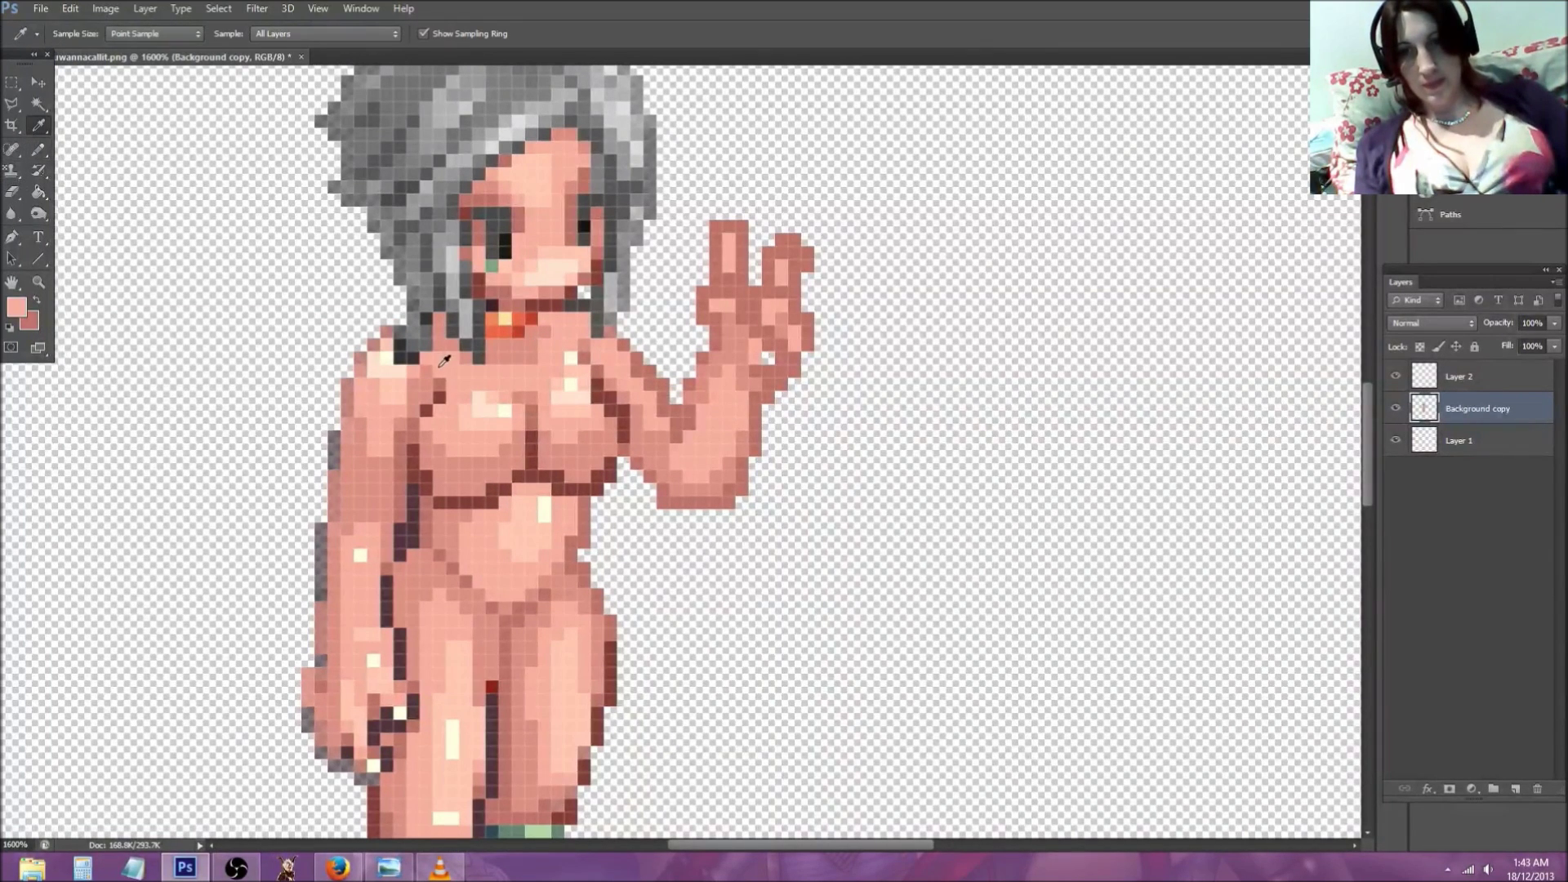
left_click(482, 409)
left_click(37, 153)
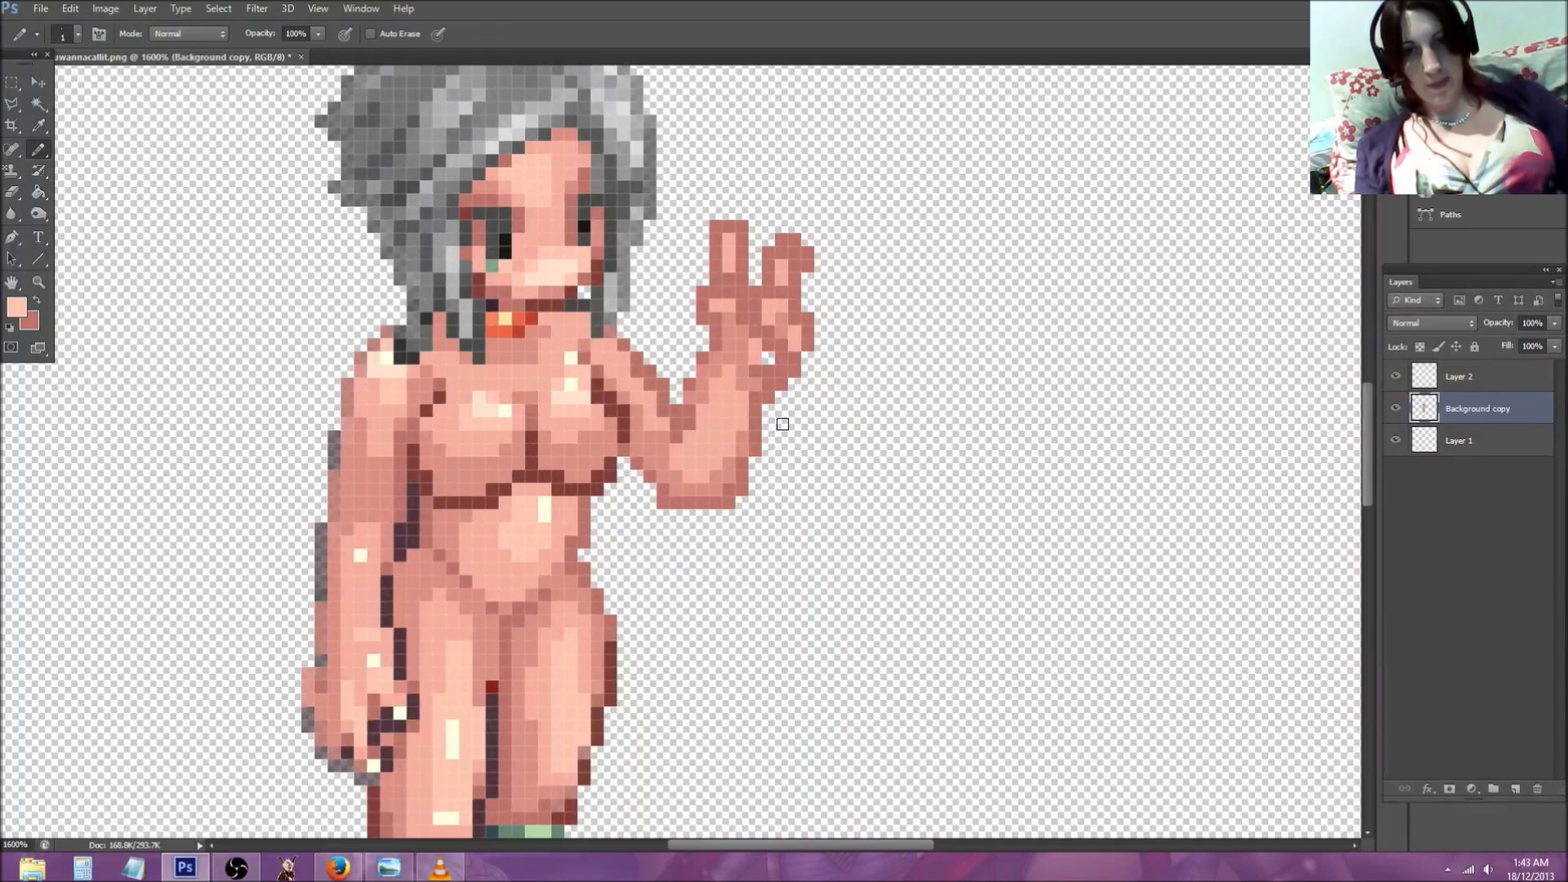
mouse_move(725, 412)
left_mouse_down()
mouse_move(697, 457)
mouse_move(715, 410)
left_mouse_up()
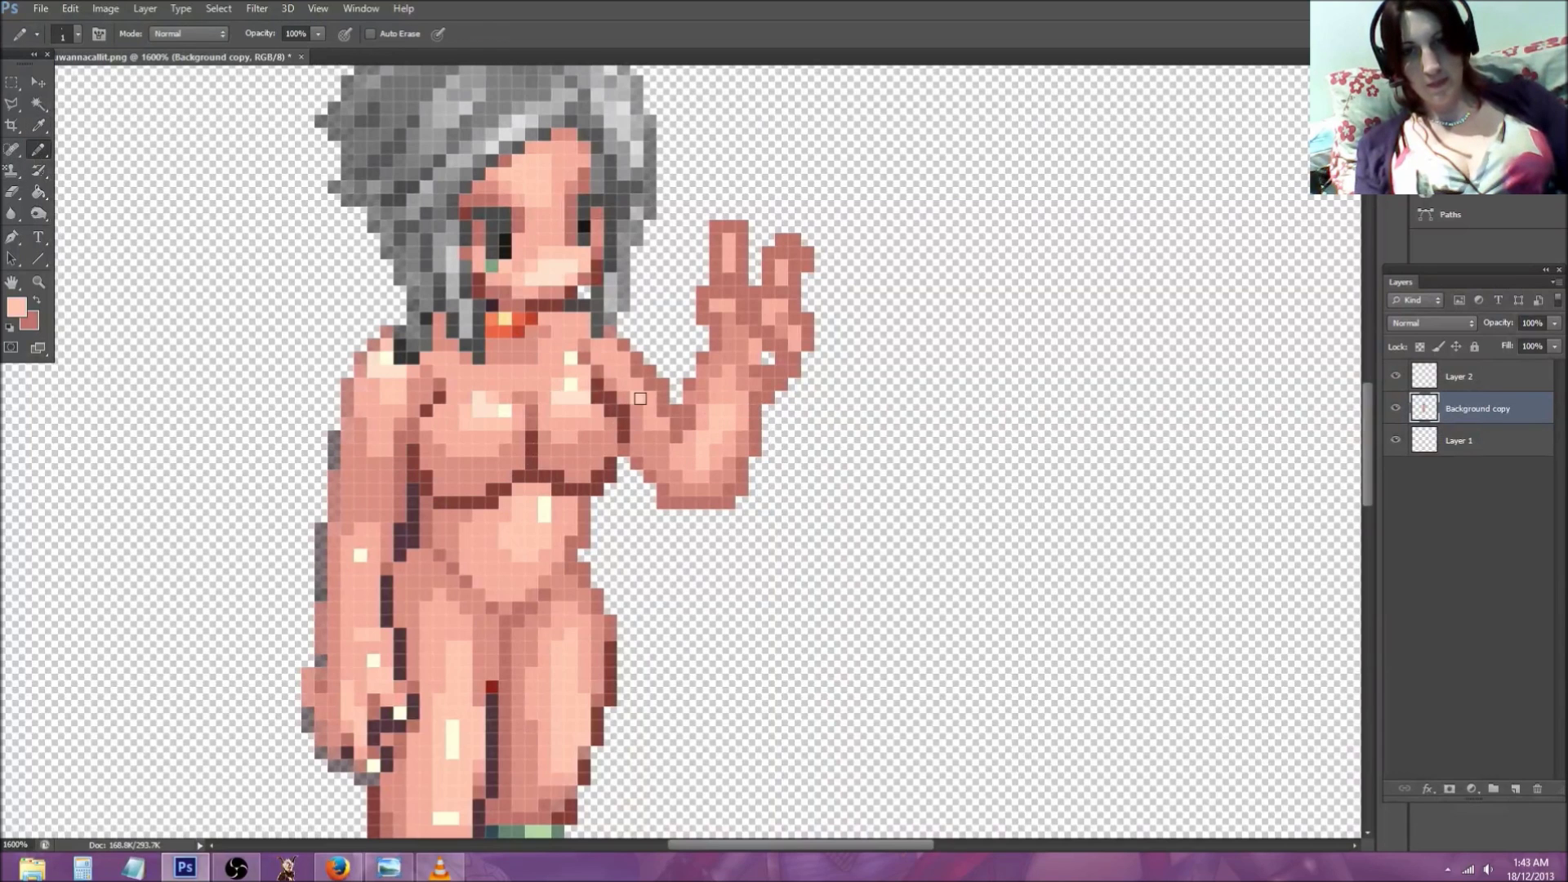
Step: Sample the pale skin highlight and add highlight pixels to the raised forearm, knuckles and fingers
left_click(41, 127)
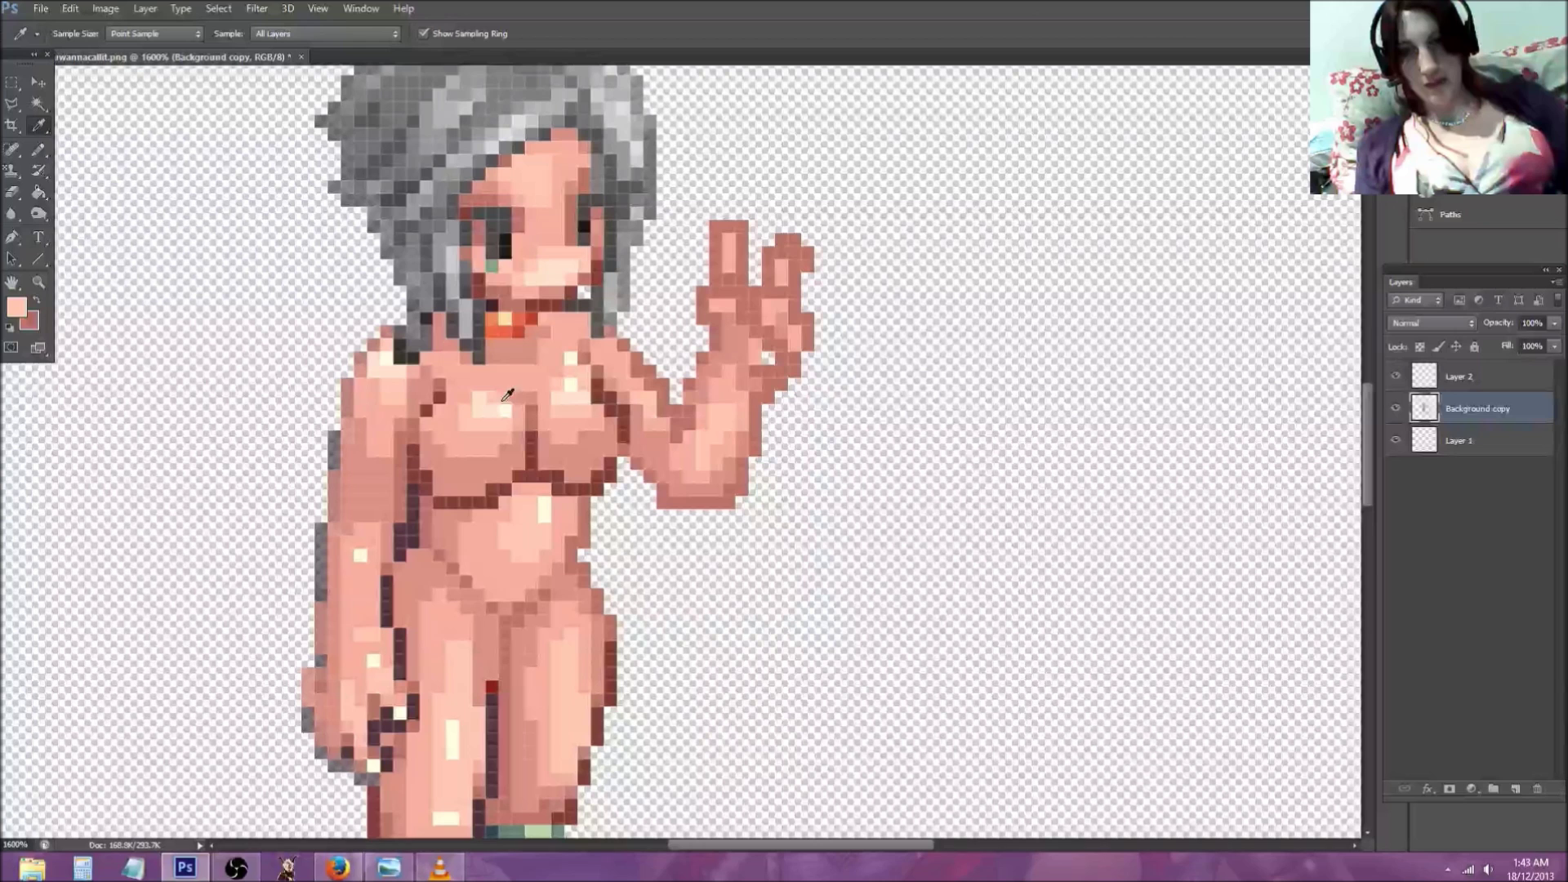
left_click(495, 402)
key("b")
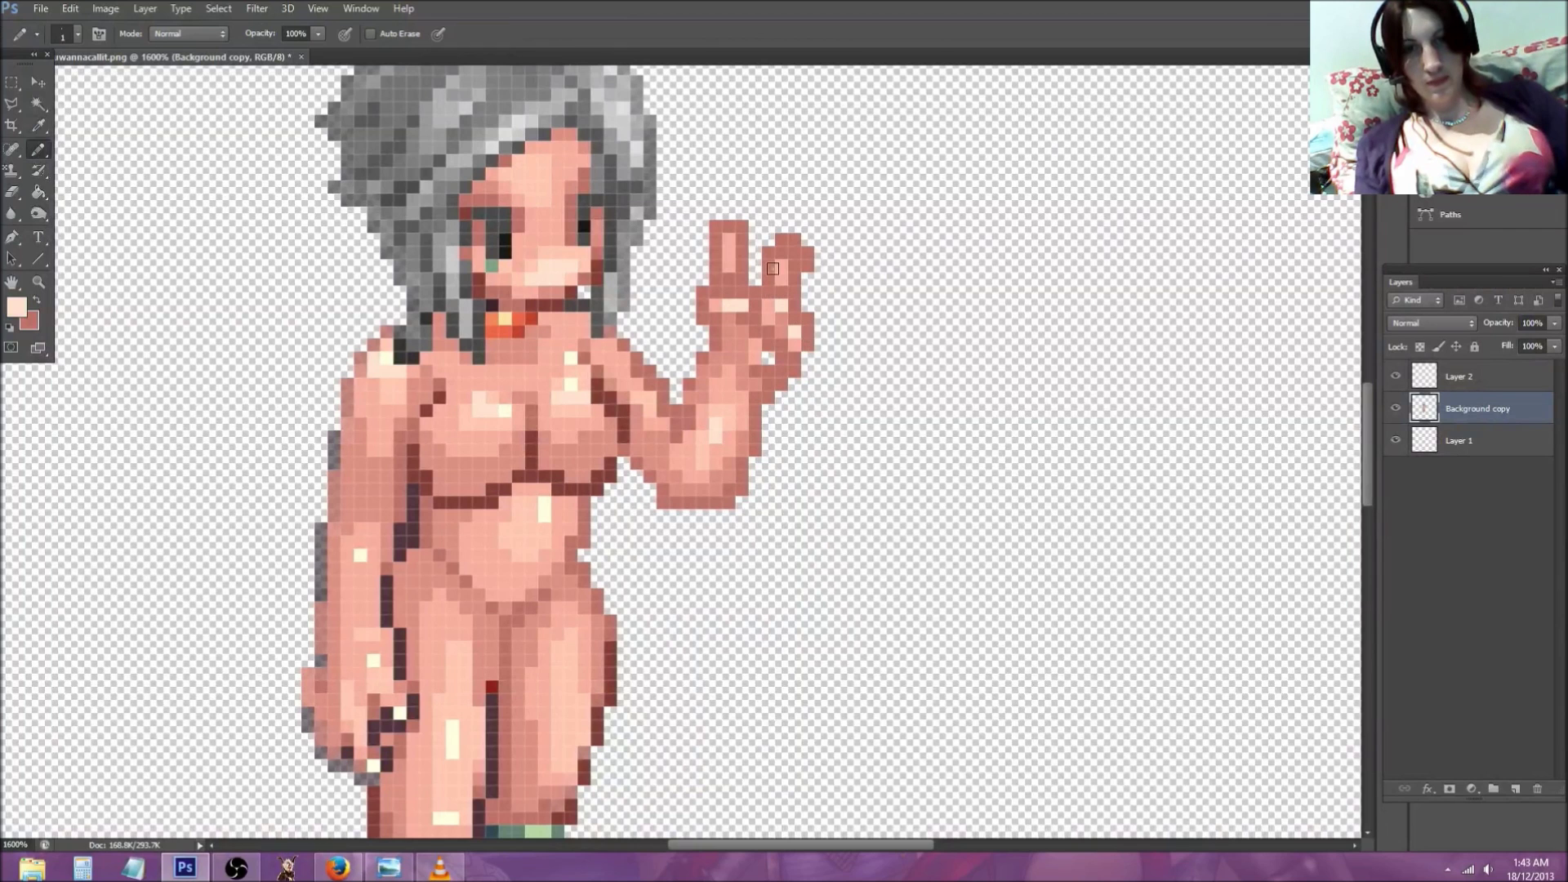
left_click_drag(721, 236, 724, 245)
Step: Examine the whole sprite with its new raised arm at 100% and at enlarged views
key("z")
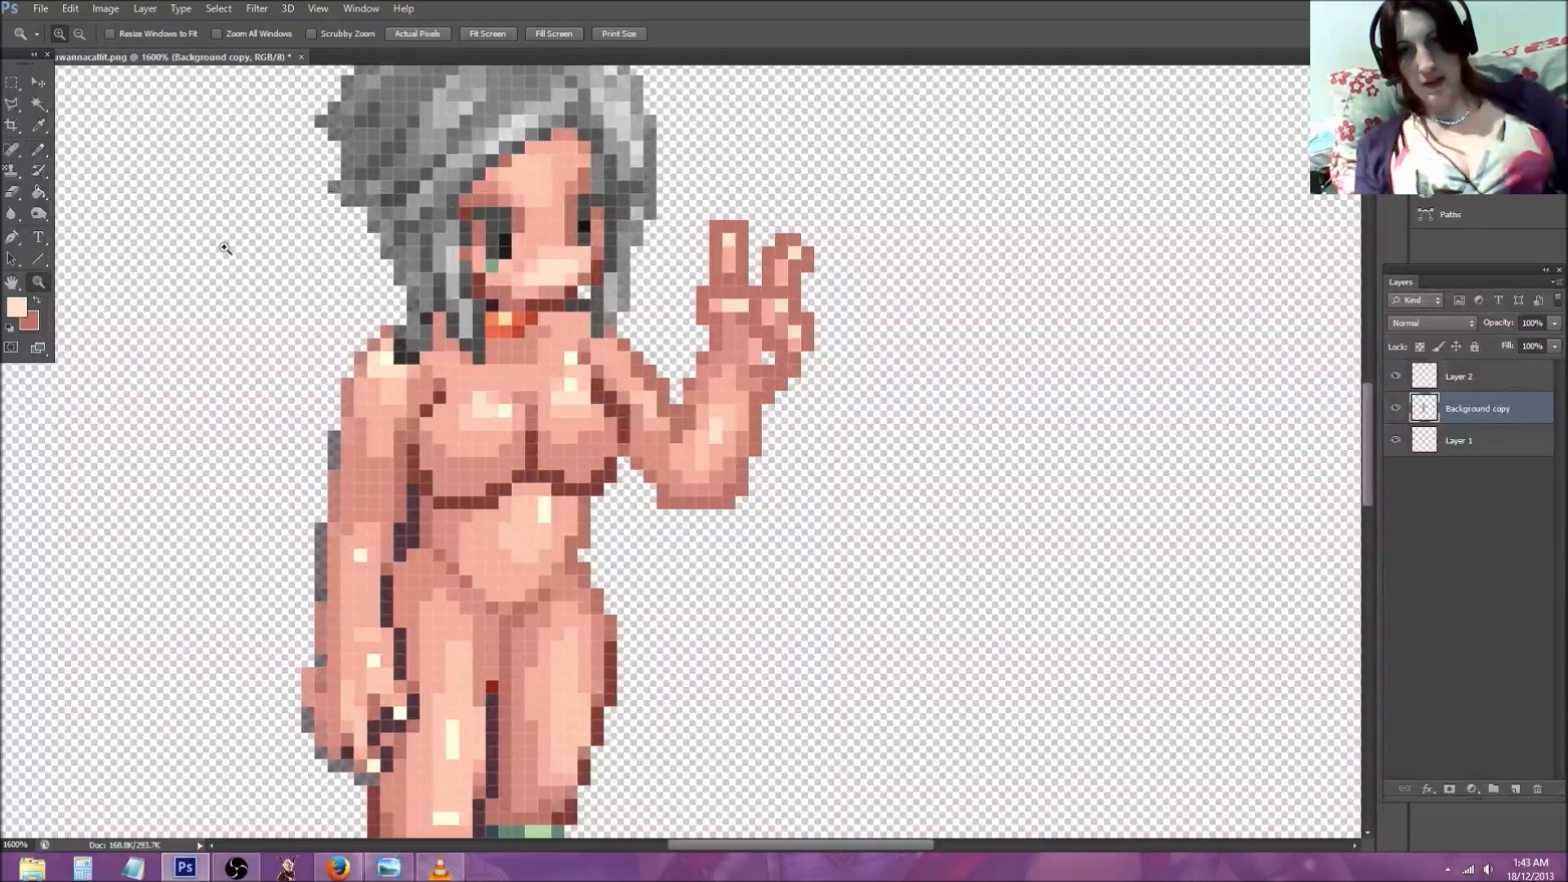
left_click(410, 37)
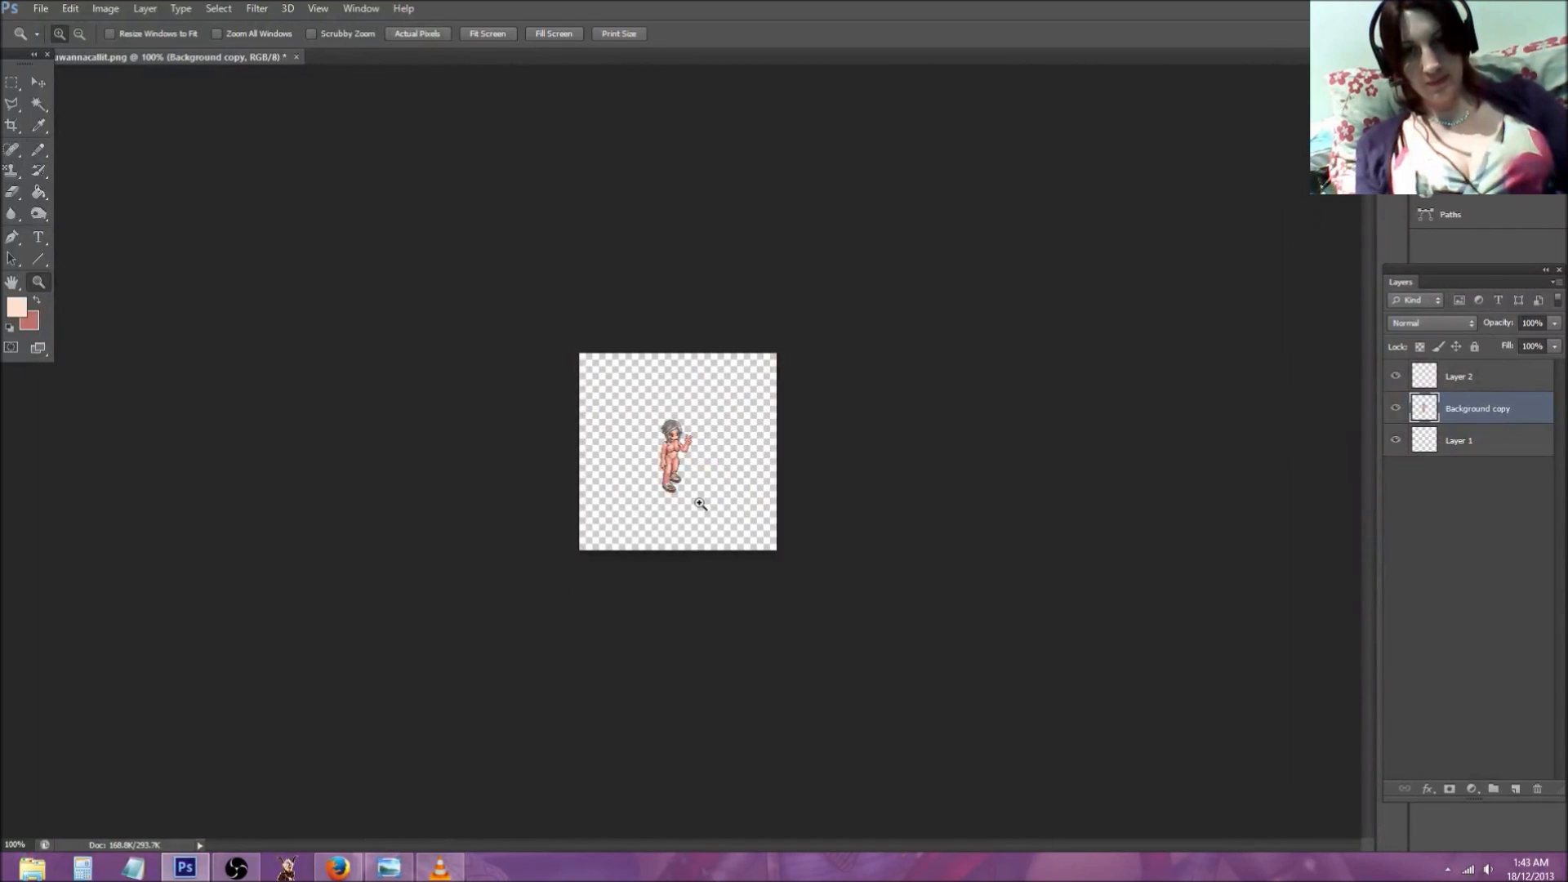
left_click(697, 474)
left_click(654, 409)
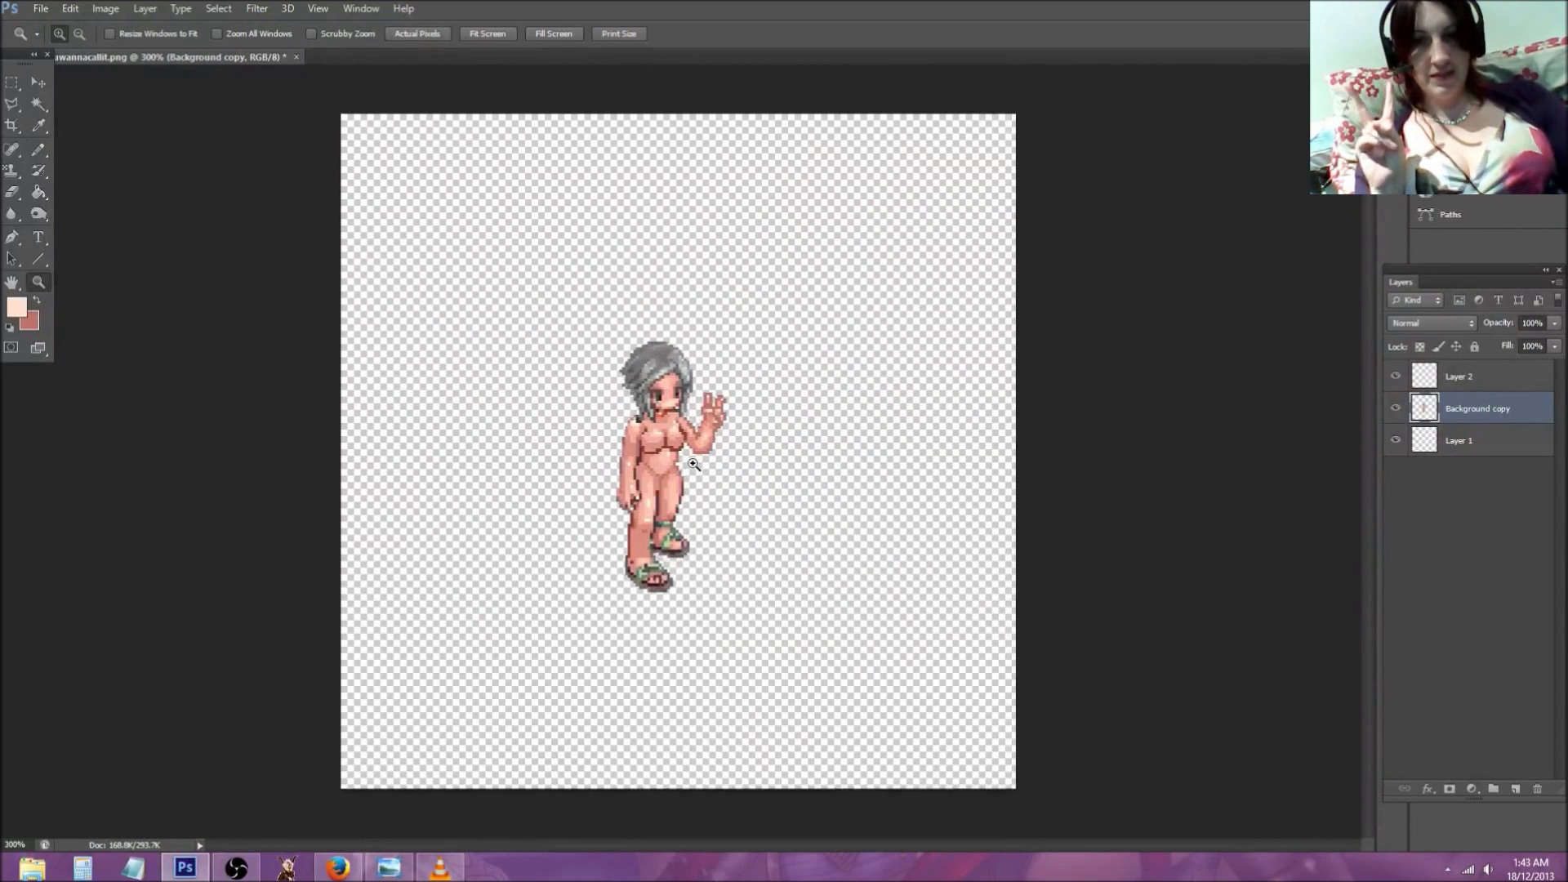
left_click(604, 343)
left_click(552, 270)
left_click(564, 278)
left_click(576, 286)
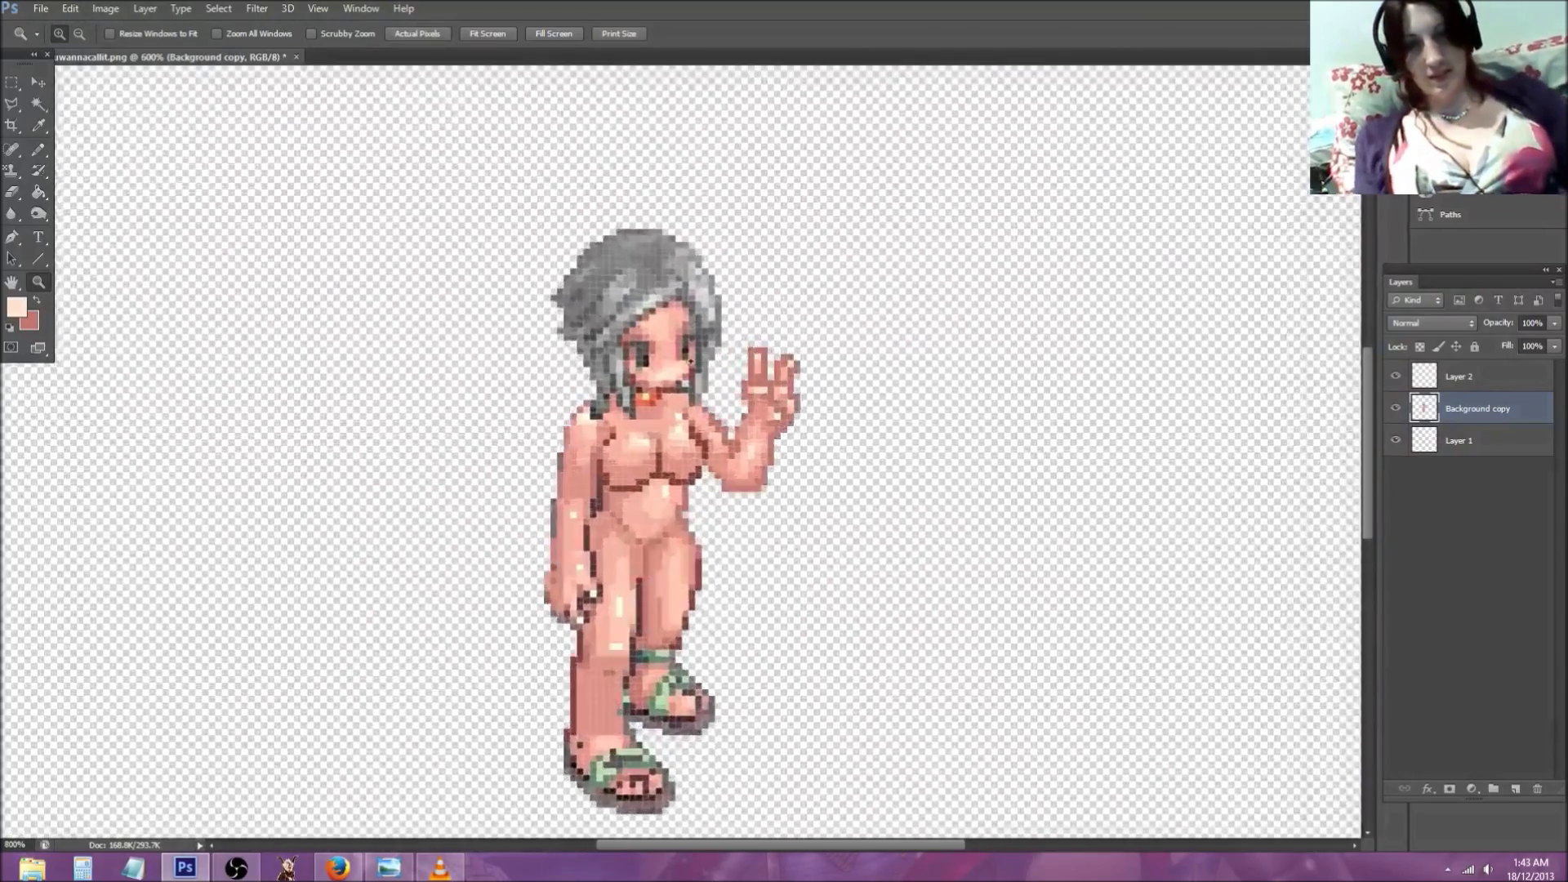
Step: Sample the light skin tone from the raised hand and fill the remaining gap in the palm
left_click(593, 295)
left_click(38, 125)
left_click(869, 455)
left_click(39, 150)
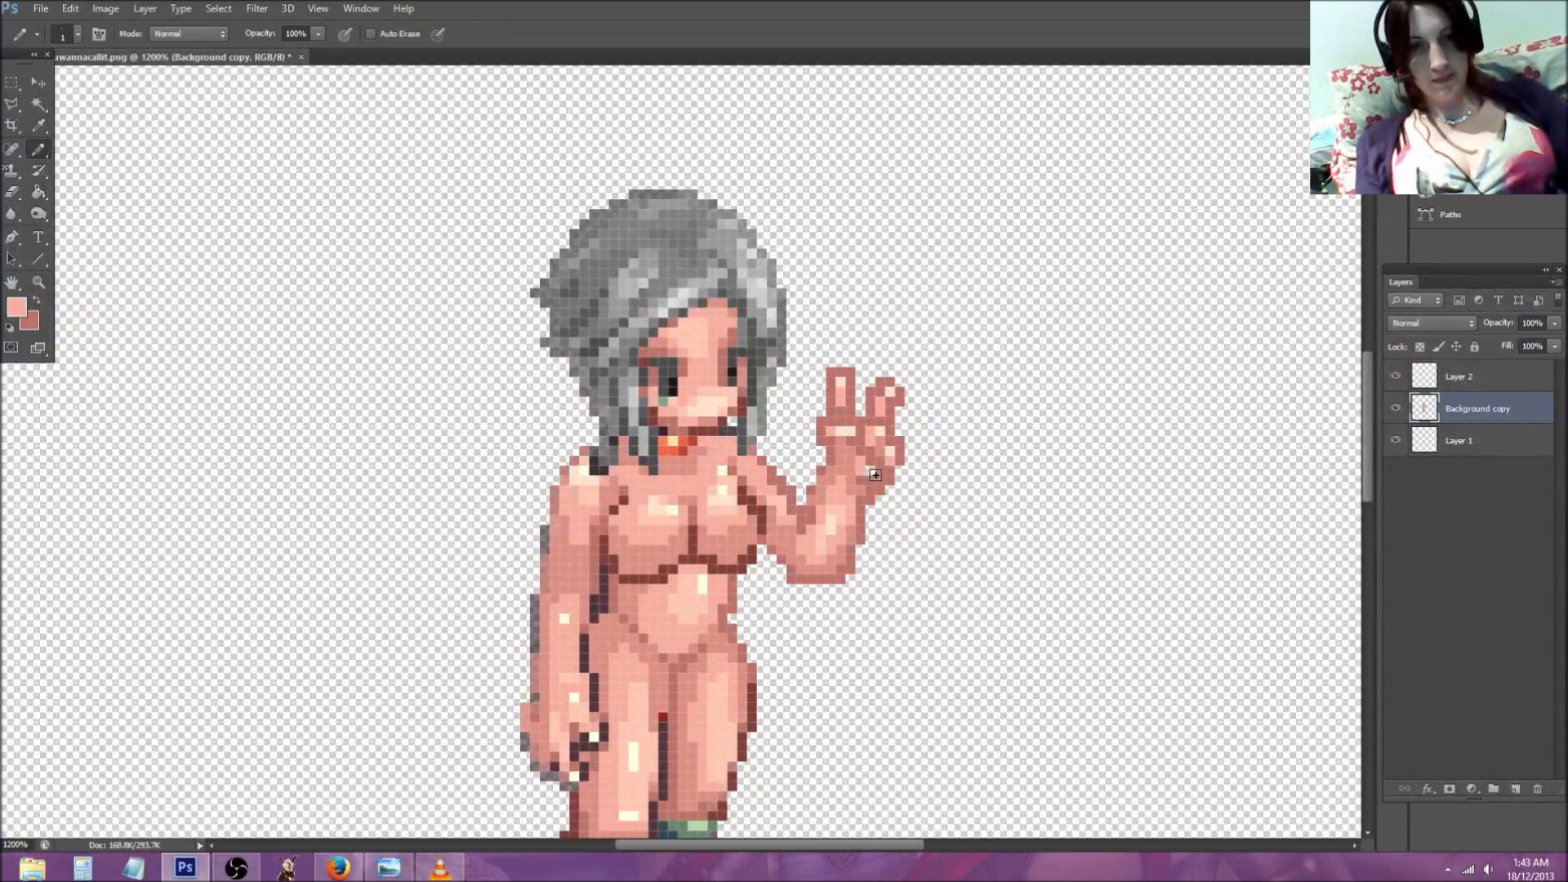
Step: Sample the light peach forehead tone and paint over the grey fringe to enlarge the forehead
left_click(39, 282)
left_click(669, 356)
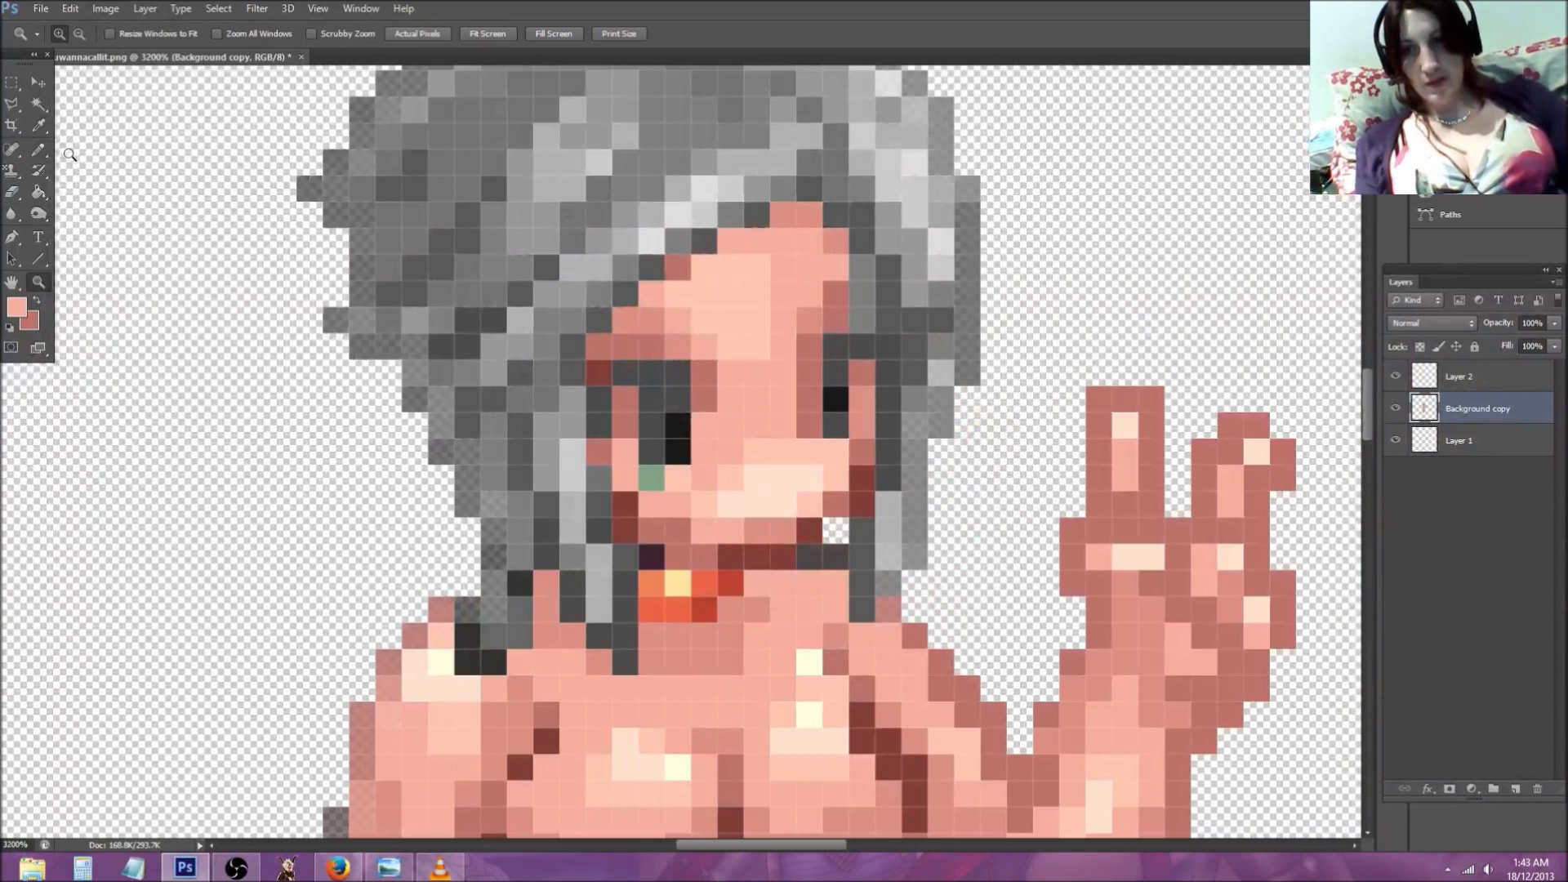
left_click(39, 125)
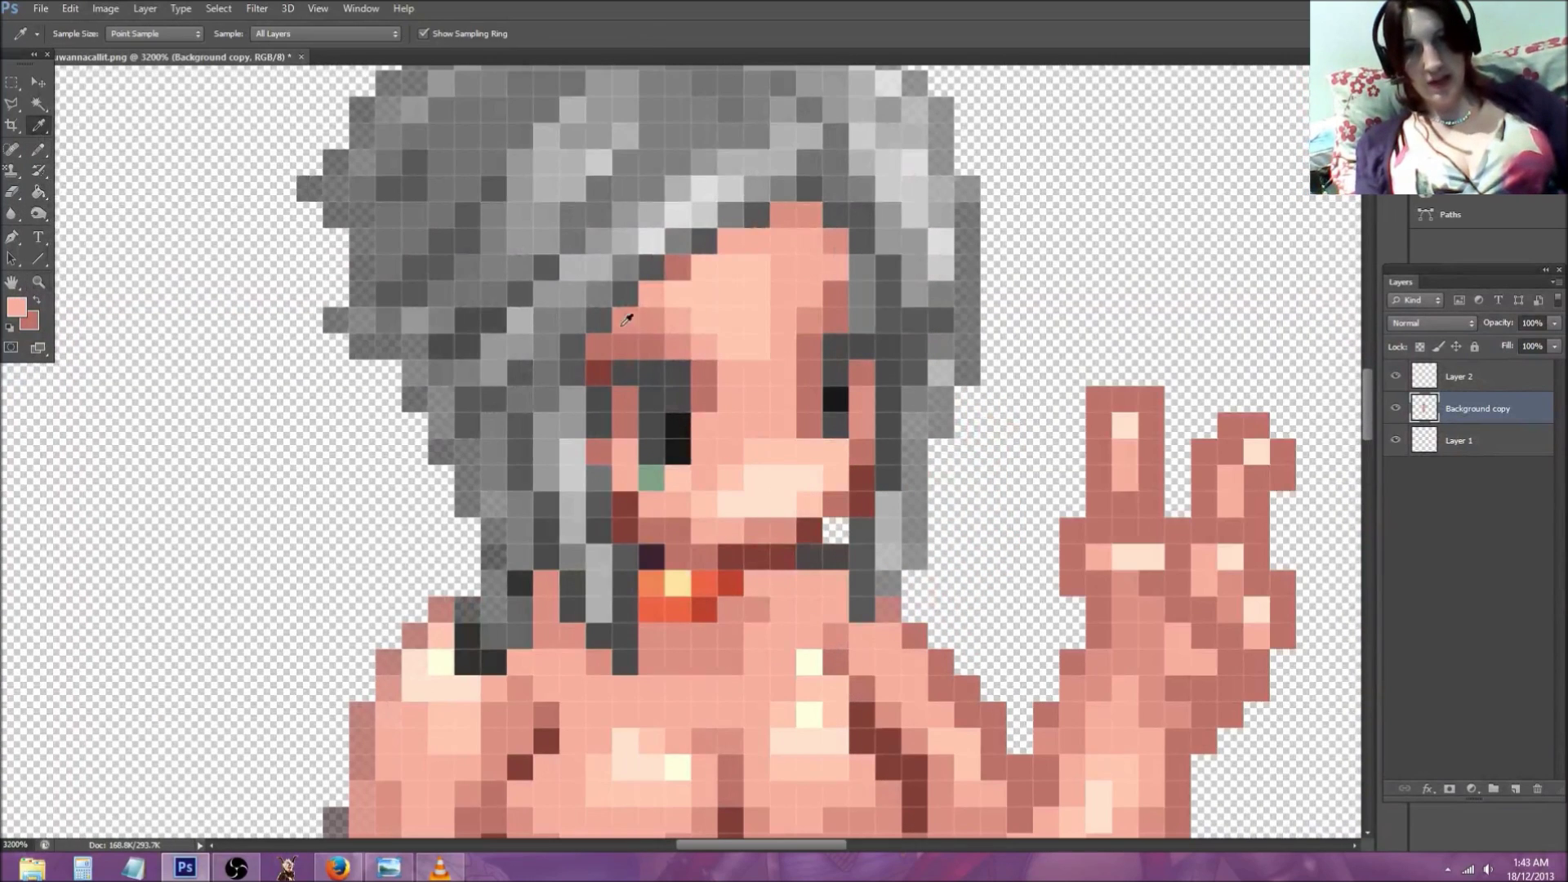
left_click(38, 149)
mouse_move(702, 216)
left_mouse_down()
mouse_move(625, 236)
mouse_move(641, 282)
mouse_move(673, 243)
mouse_move(608, 267)
mouse_move(723, 204)
mouse_move(710, 166)
mouse_move(628, 221)
mouse_move(719, 199)
mouse_move(612, 149)
mouse_move(586, 263)
mouse_move(673, 150)
mouse_move(603, 234)
mouse_move(733, 182)
mouse_move(597, 190)
mouse_move(593, 236)
left_mouse_up()
Step: Sample the medium skin shade above the eye and paint over the hair strands beside the eye and cheek
left_click(38, 125)
left_click(657, 323)
left_click(39, 150)
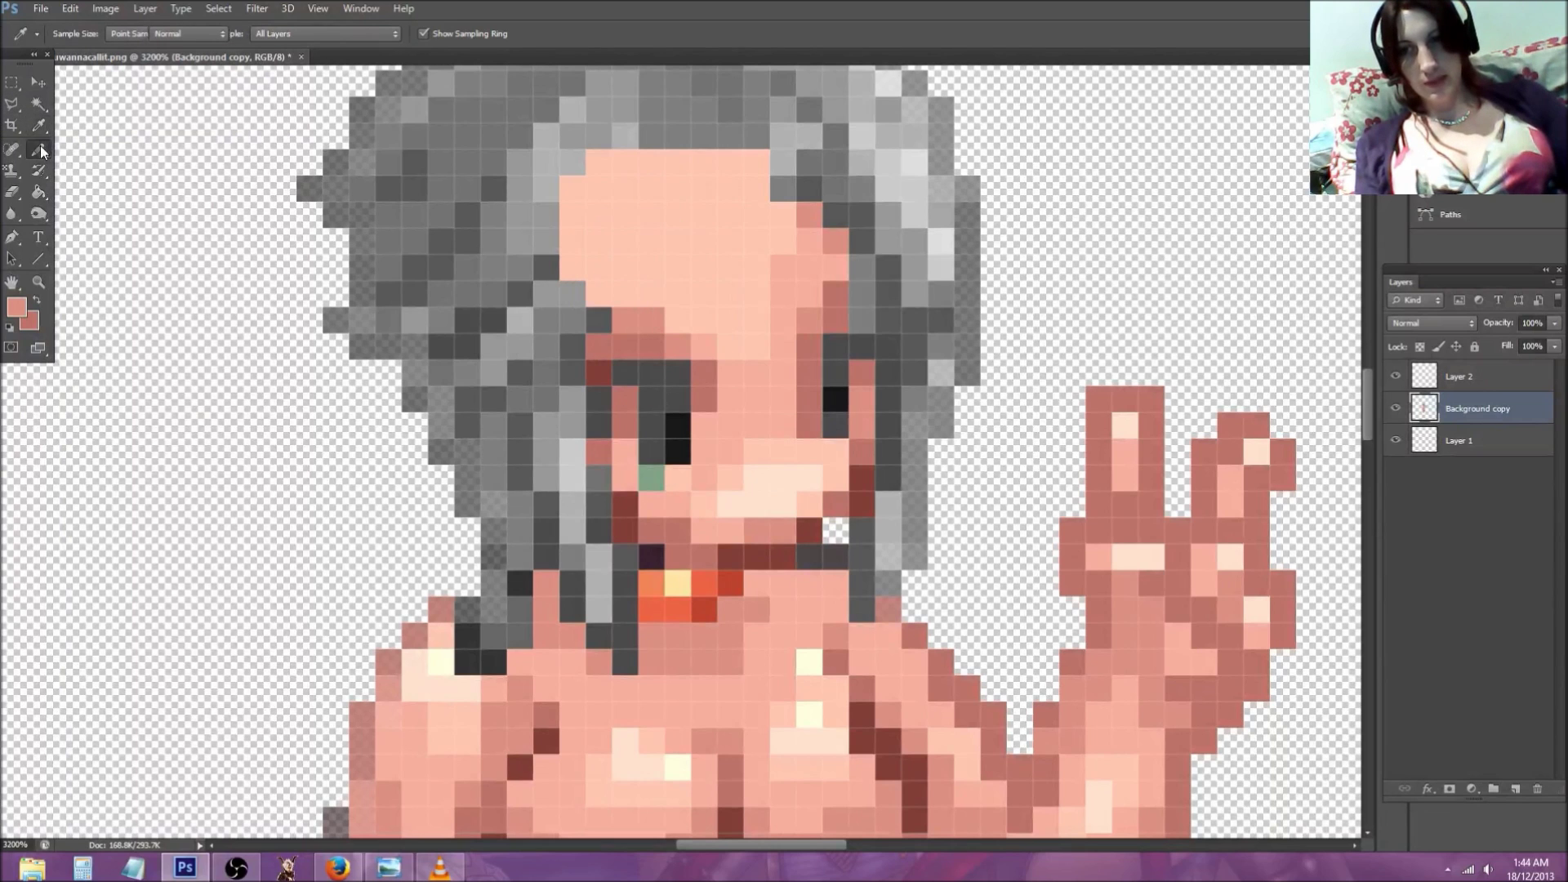
left_click(599, 320)
mouse_move(560, 304)
left_mouse_down()
mouse_move(543, 347)
mouse_move(572, 408)
mouse_move(563, 425)
mouse_move(529, 405)
left_mouse_up()
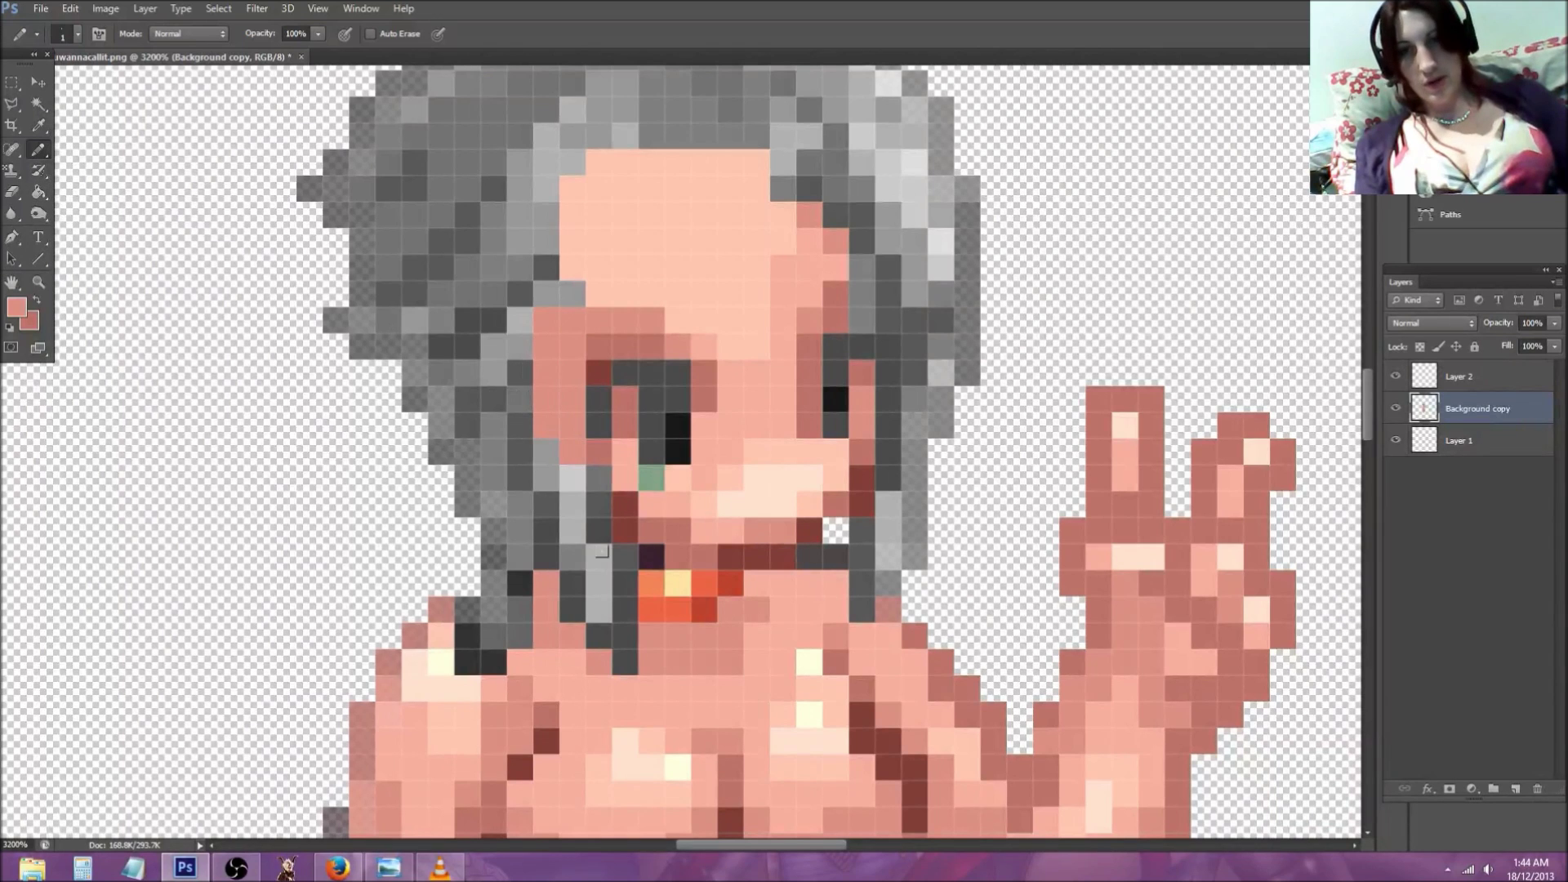
mouse_move(618, 534)
left_mouse_down()
mouse_move(528, 446)
mouse_move(605, 492)
mouse_move(595, 503)
mouse_move(538, 469)
mouse_move(487, 328)
left_mouse_up()
scroll(486, 328, "up", 3)
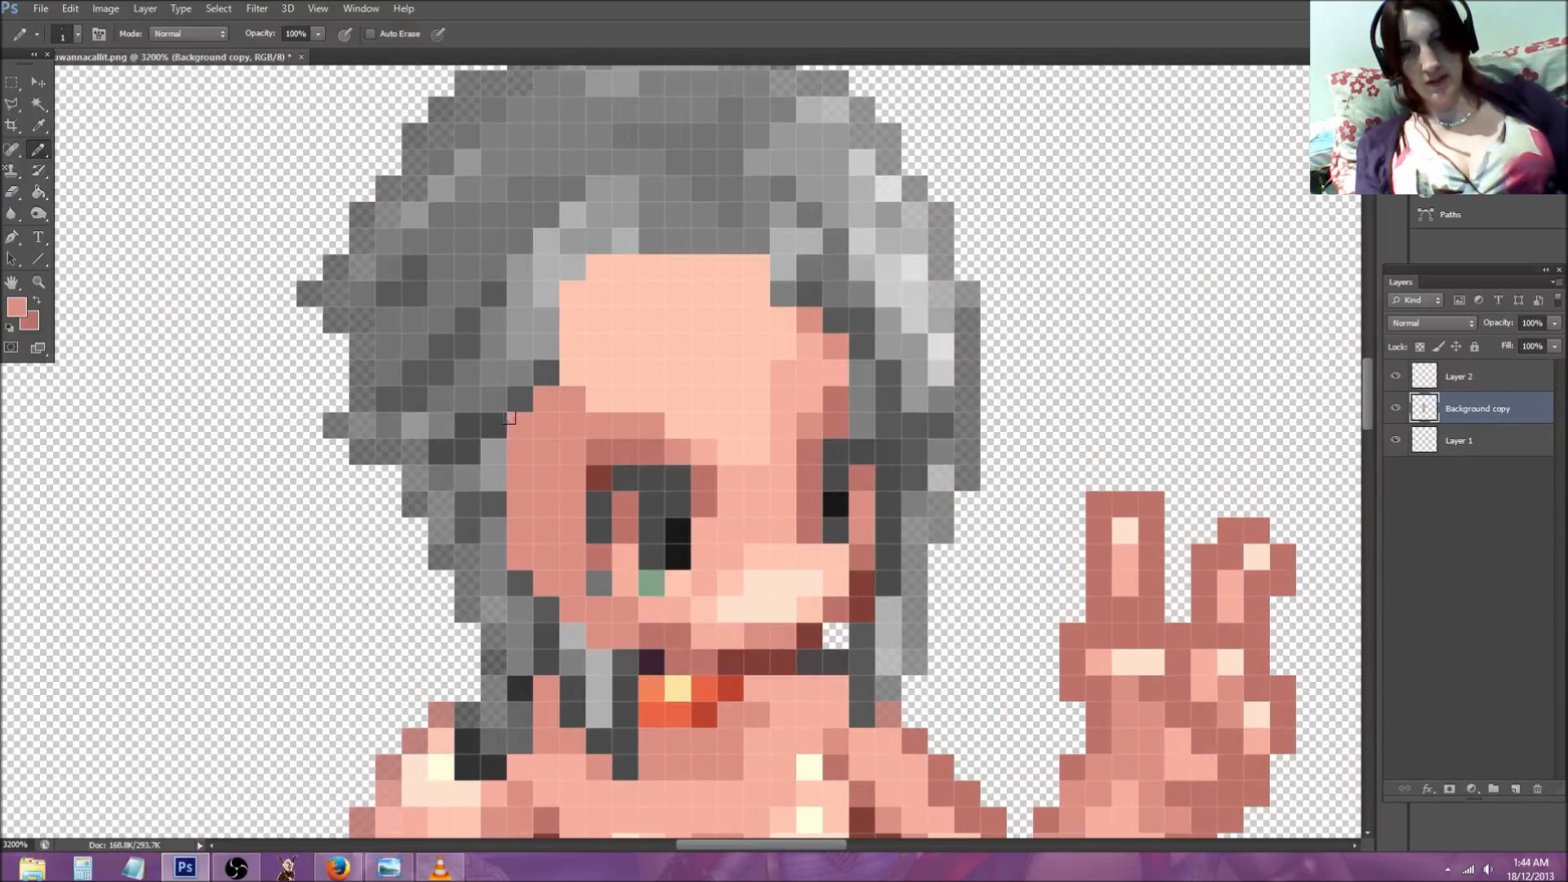
Step: Sample the light peach forehead tone and extend the forehead over the hair at the temple
left_click(41, 128)
left_click(614, 359)
key("b")
mouse_move(545, 347)
left_mouse_down()
mouse_move(477, 367)
mouse_move(518, 354)
mouse_move(575, 290)
mouse_move(507, 316)
mouse_move(485, 380)
mouse_move(567, 244)
mouse_move(490, 334)
left_mouse_up()
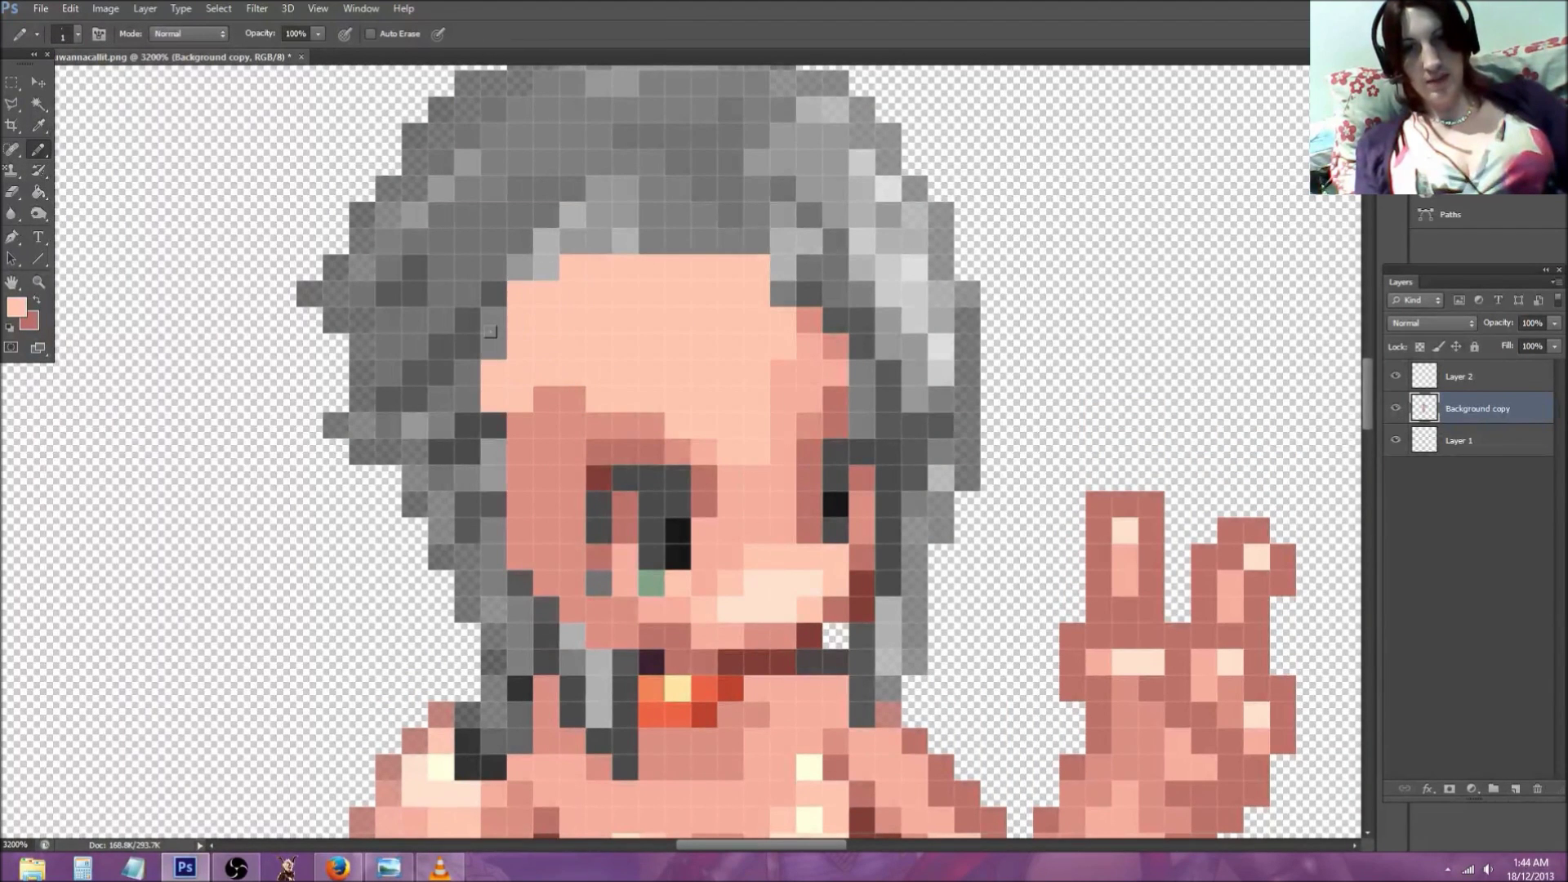
Step: Sample the dark reddish-brown outline tone and draw the jaw, neck and shoulder outline over the grey hair
scroll(774, 374, "down", 1)
scroll(774, 374, "down", 2)
left_click(38, 125)
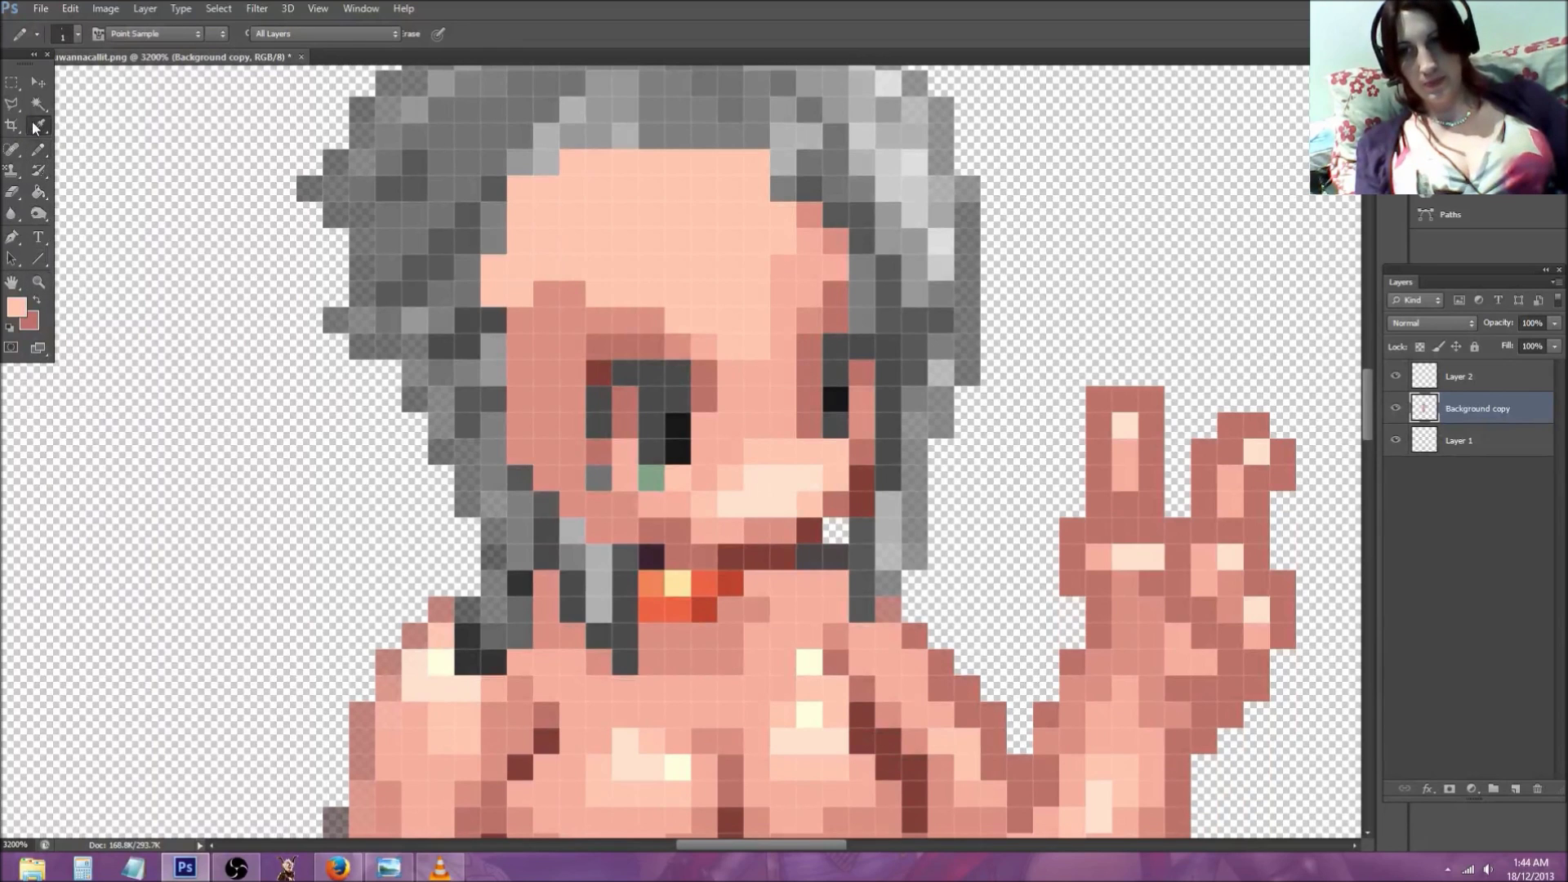
left_click(41, 153)
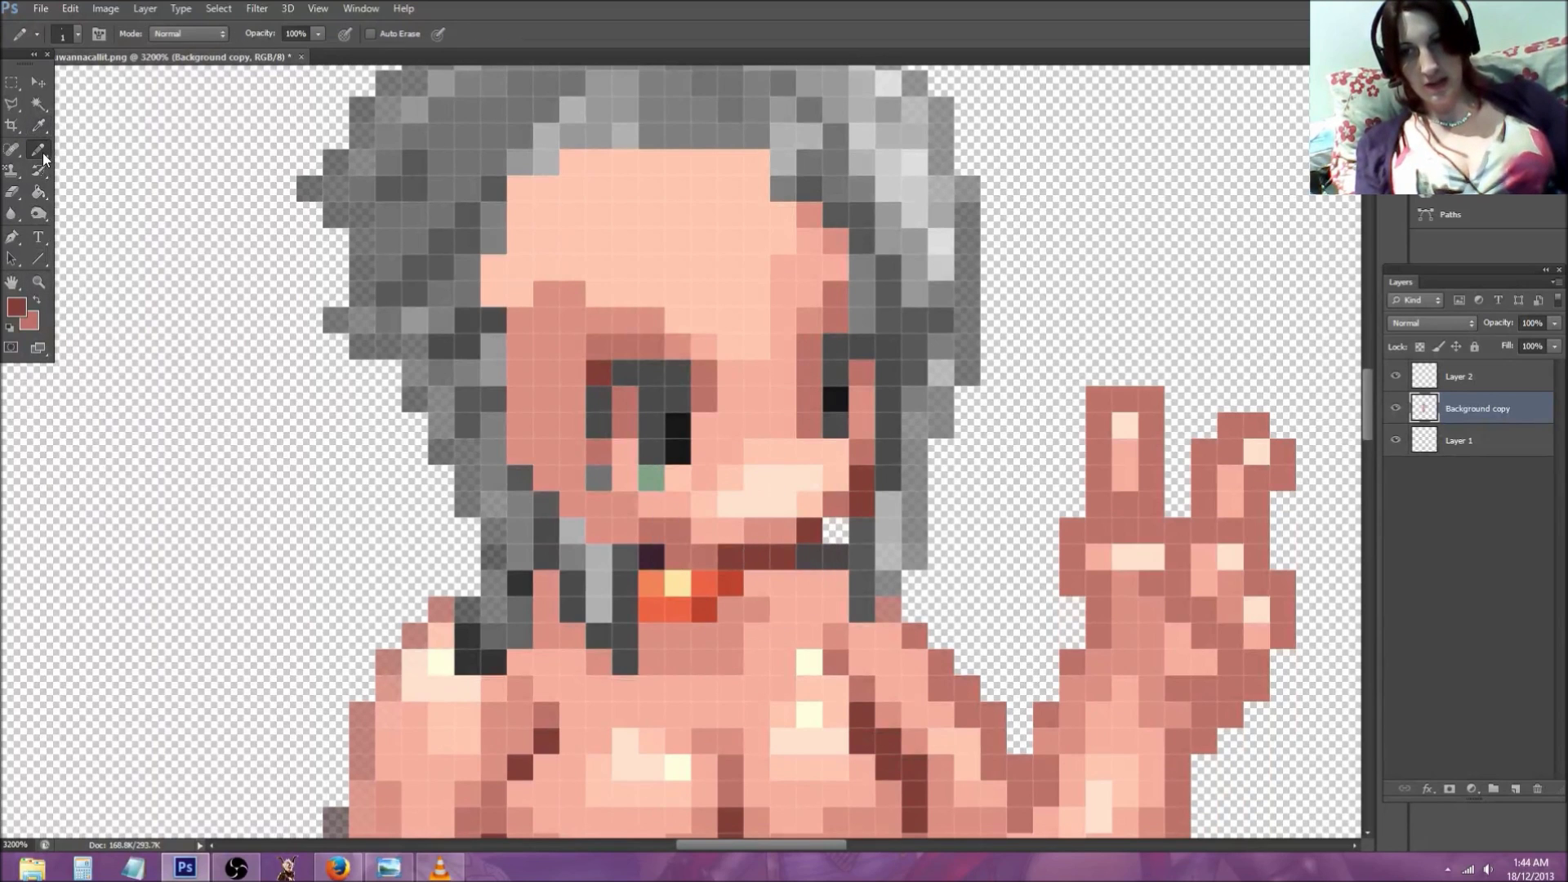
mouse_move(482, 461)
left_mouse_down()
mouse_move(503, 510)
mouse_move(572, 547)
mouse_move(649, 556)
left_mouse_up()
scroll(566, 527, "down", 2)
left_click(599, 503)
mouse_move(467, 531)
left_mouse_down()
mouse_move(495, 503)
mouse_move(547, 504)
left_mouse_up()
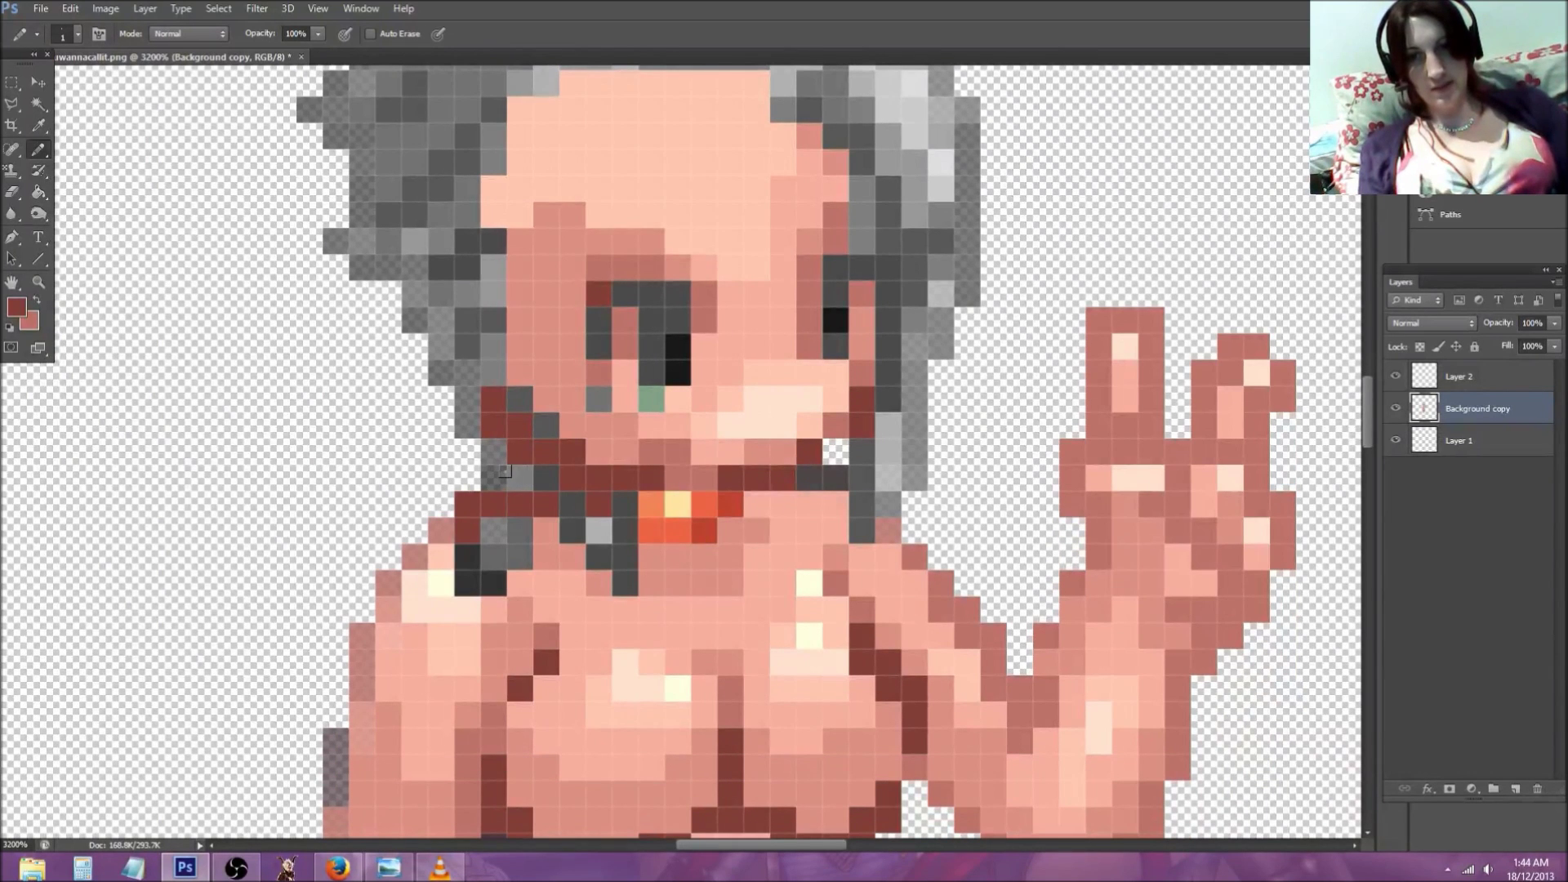
Step: Sample the darker skin shade below the choker and paint over its lower orange pixels and nearby grey strands
left_click(39, 125)
left_click(674, 446)
key("b")
scroll(710, 433, "down", 2)
left_click(729, 424)
left_click(704, 451)
left_click(678, 451)
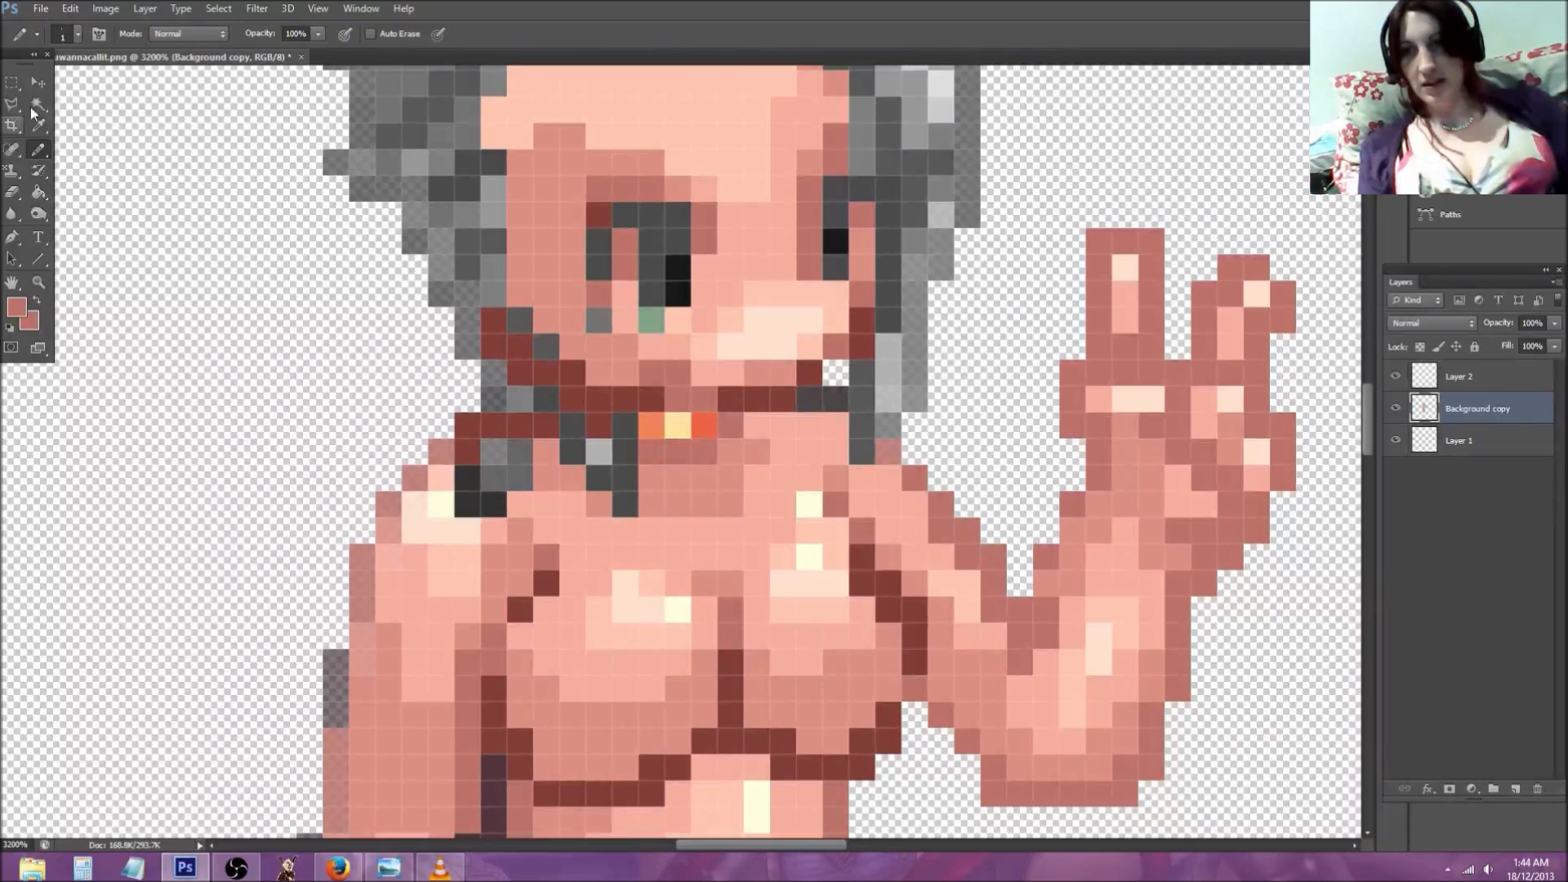
left_click(623, 446)
left_click(600, 425)
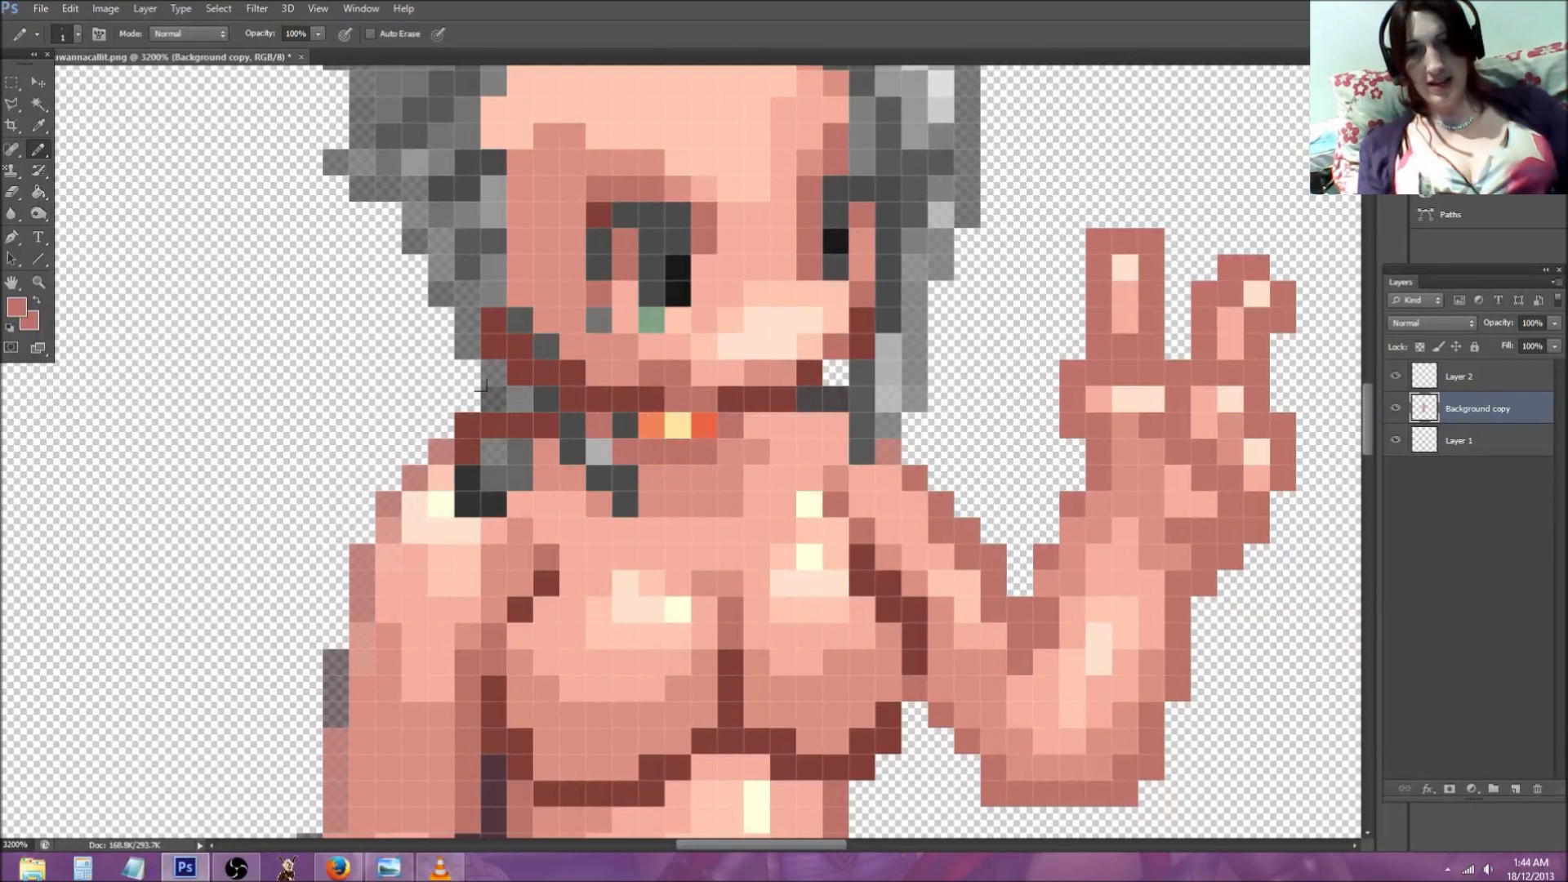
Step: Sample the medium skin tone from the neck and paint over the remaining choker and the hair strands on the neck and shoulder
left_click(38, 125)
left_click(710, 479)
left_click(36, 152)
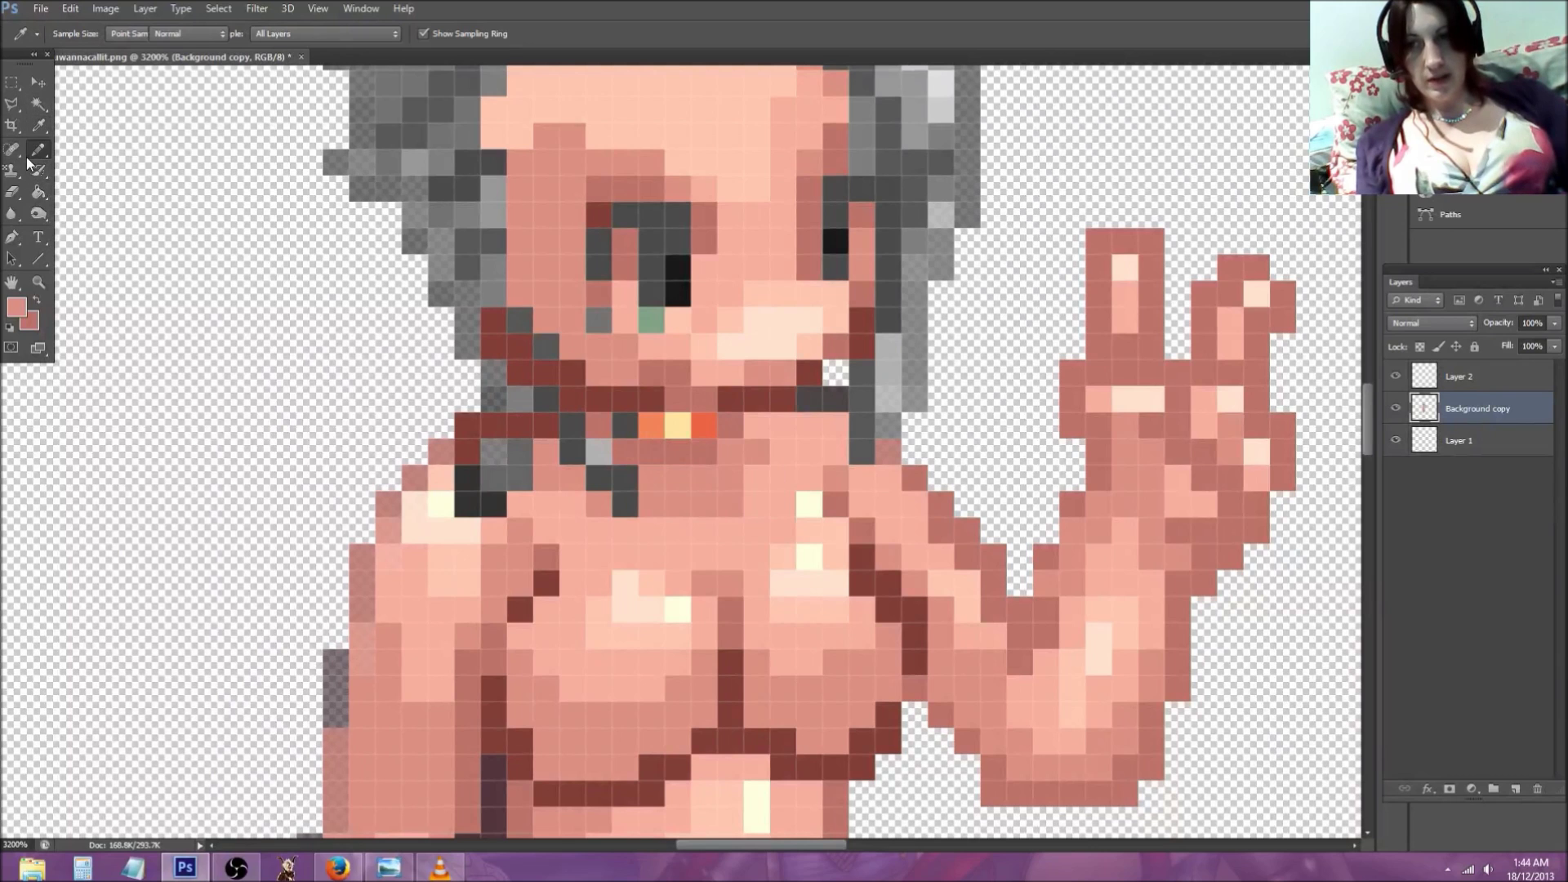
left_click_drag(624, 502, 572, 450)
left_click(574, 425)
left_click_drag(678, 424, 704, 425)
left_click(625, 425)
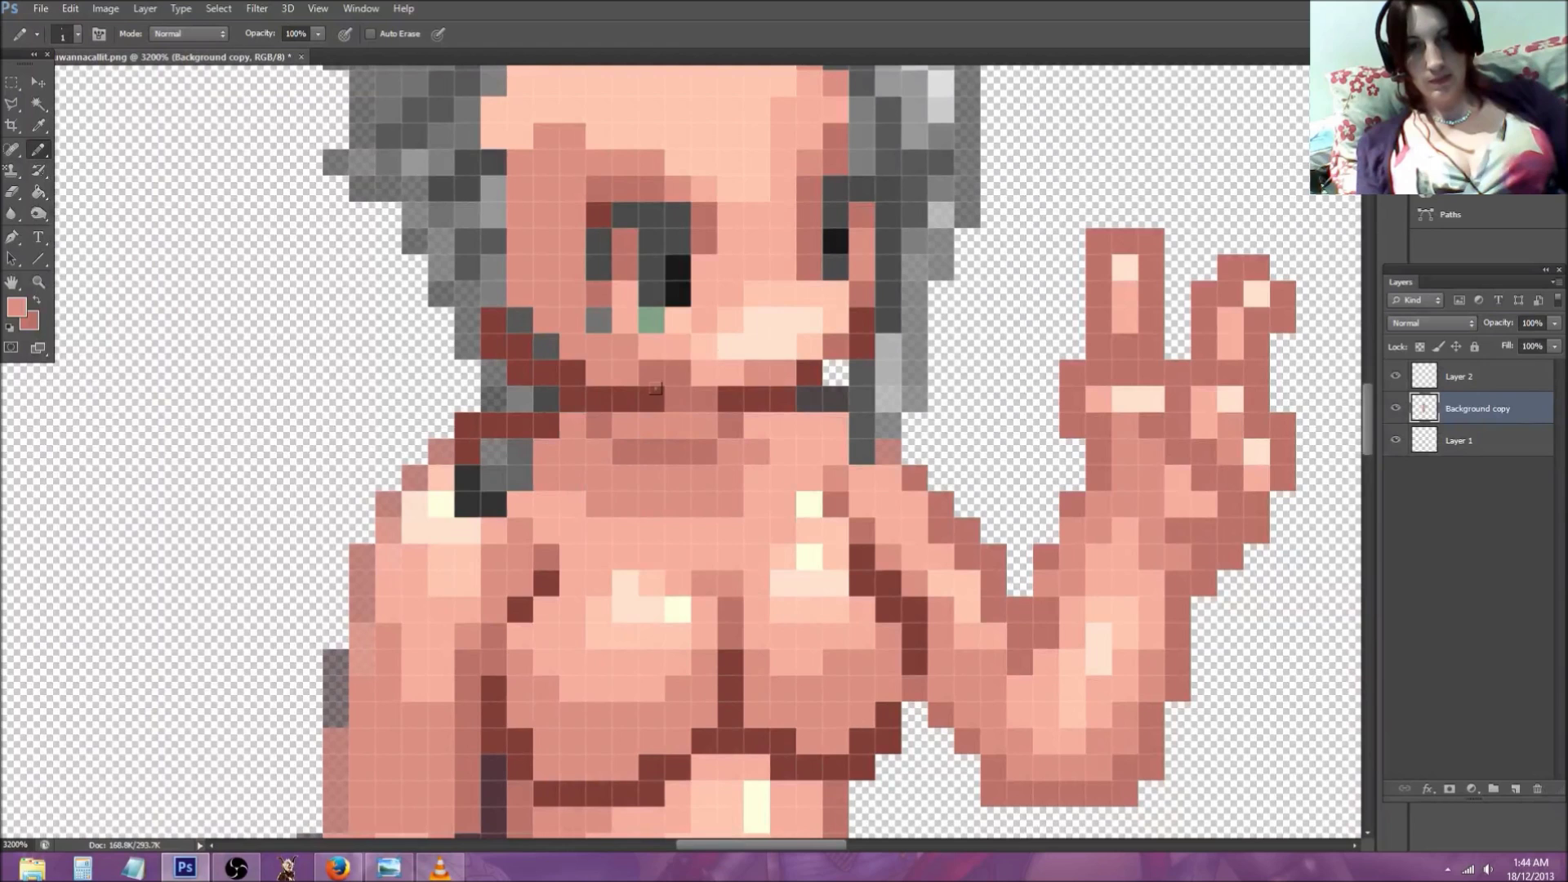
left_click(730, 369)
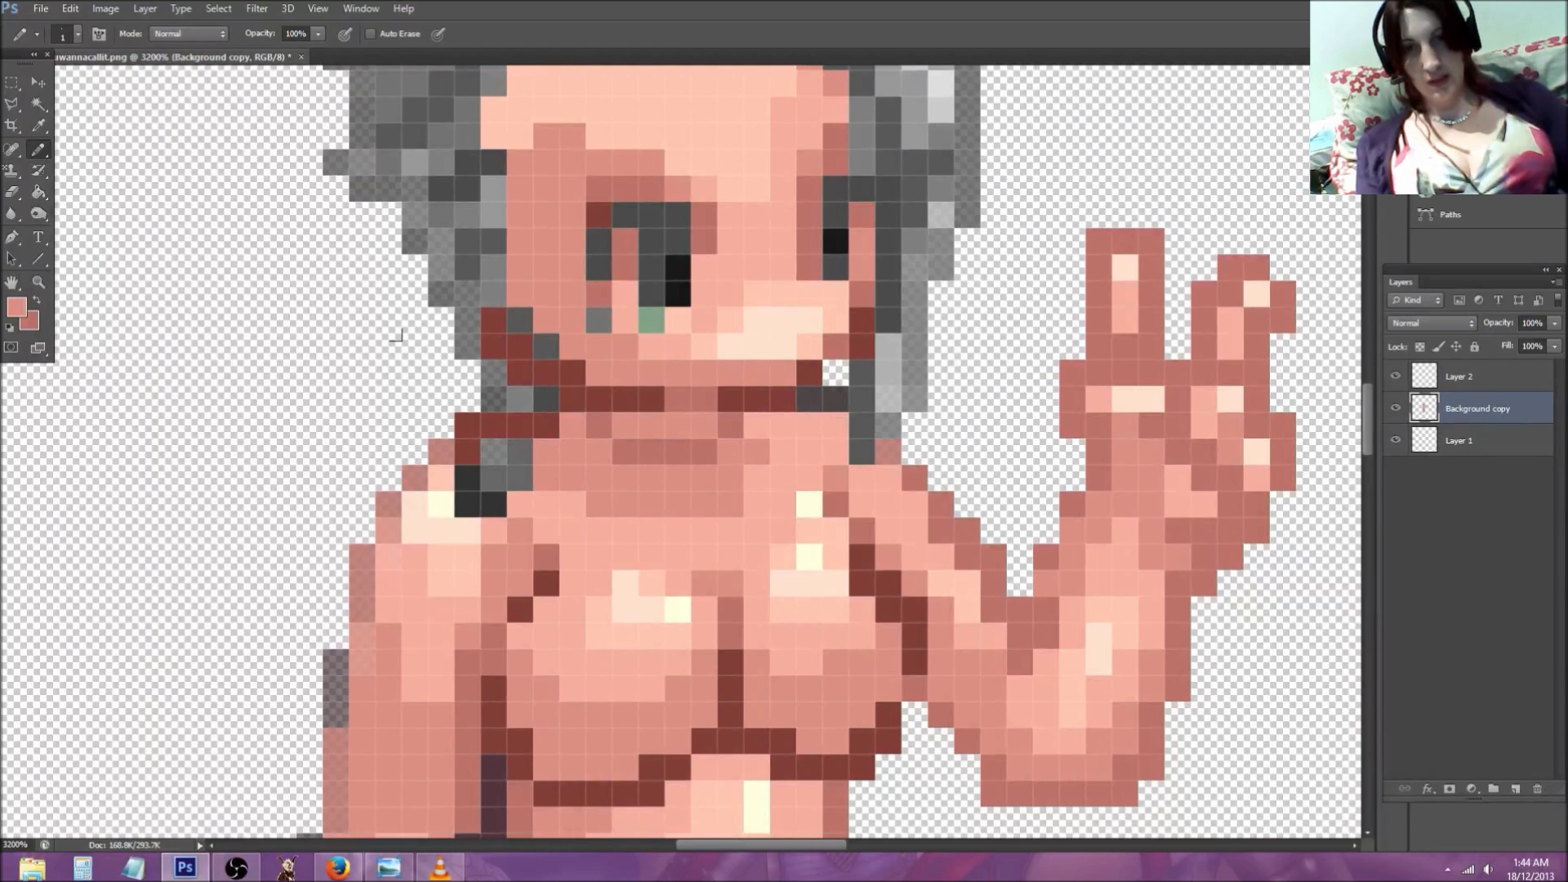
scroll(395, 335, "down", 1)
mouse_move(475, 408)
left_mouse_down()
mouse_move(490, 441)
mouse_move(474, 382)
left_mouse_up()
left_click(493, 399)
Step: Erase the loose grey hair strands beside the neck and along both outer sides of the head
scroll(777, 354, "up", 3)
scroll(788, 405, "up", 1)
left_click(11, 192)
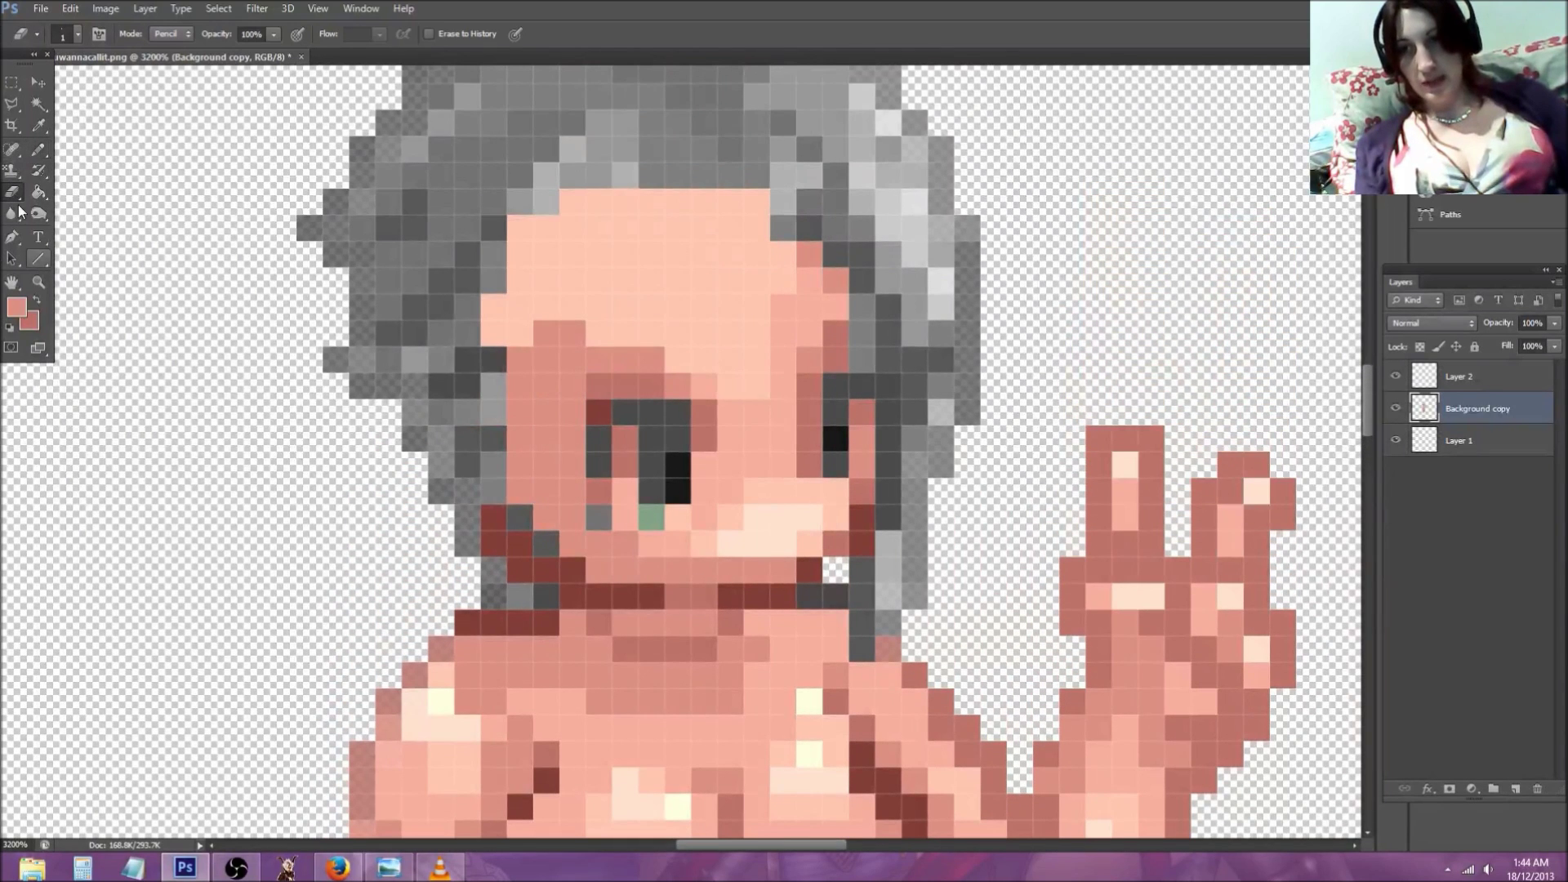
left_click_drag(493, 595, 546, 596)
mouse_move(484, 551)
left_mouse_down()
mouse_move(429, 516)
mouse_move(424, 502)
mouse_move(453, 515)
mouse_move(325, 357)
mouse_move(290, 210)
left_mouse_up()
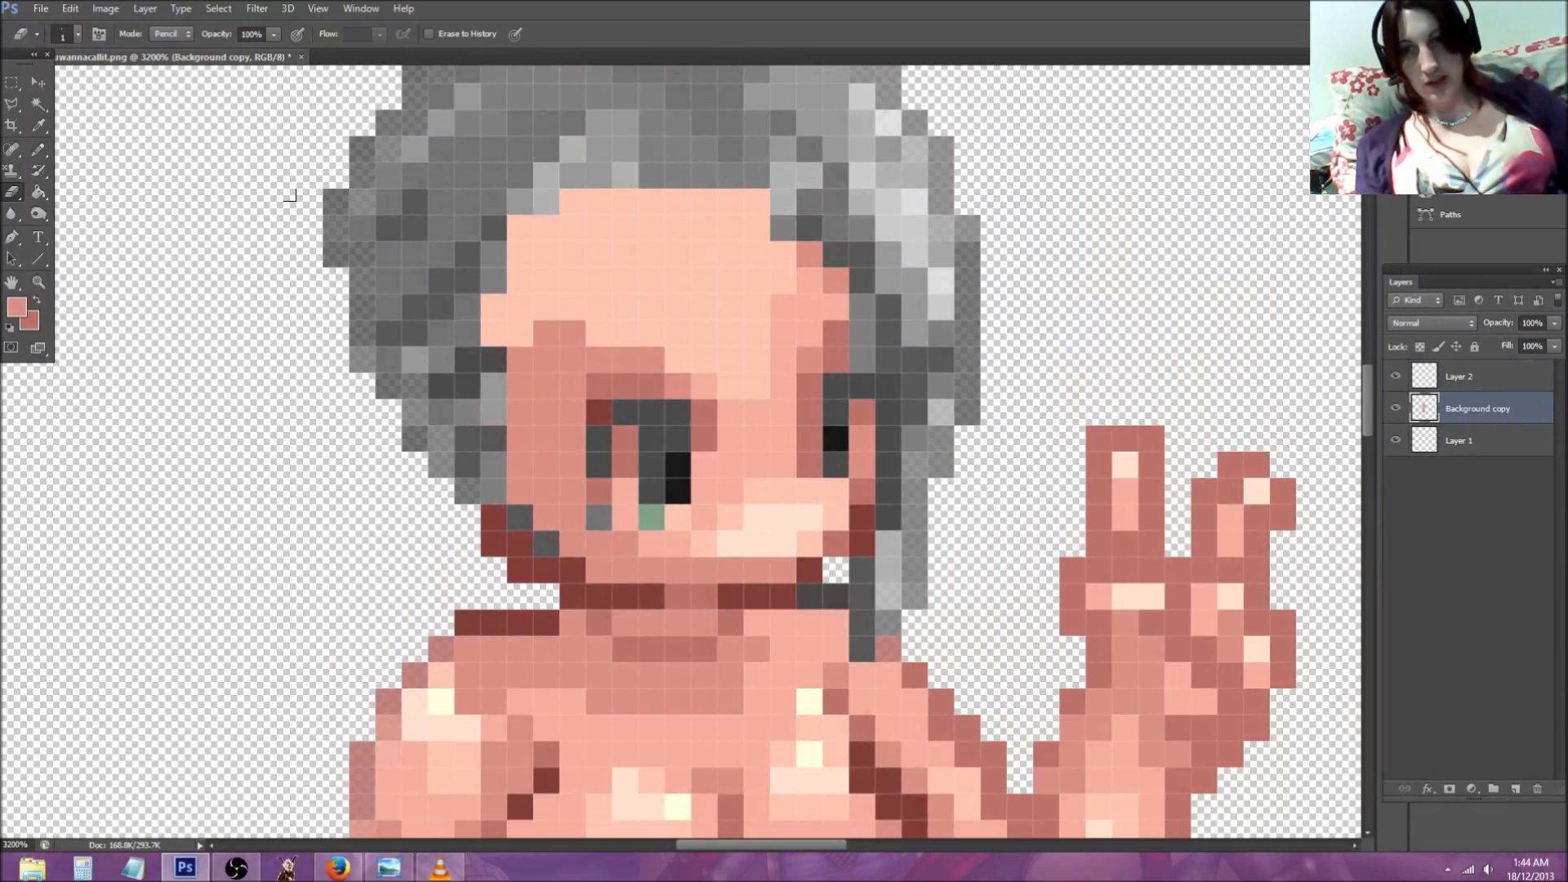
mouse_move(852, 558)
left_mouse_down()
mouse_move(865, 591)
mouse_move(900, 470)
mouse_move(898, 569)
mouse_move(922, 443)
mouse_move(908, 436)
mouse_move(961, 313)
left_mouse_up()
Step: Sample the dark reddish-brown outline tone and continue the head outline up both sides and over the grey neck and shoulder pixels
left_click(39, 126)
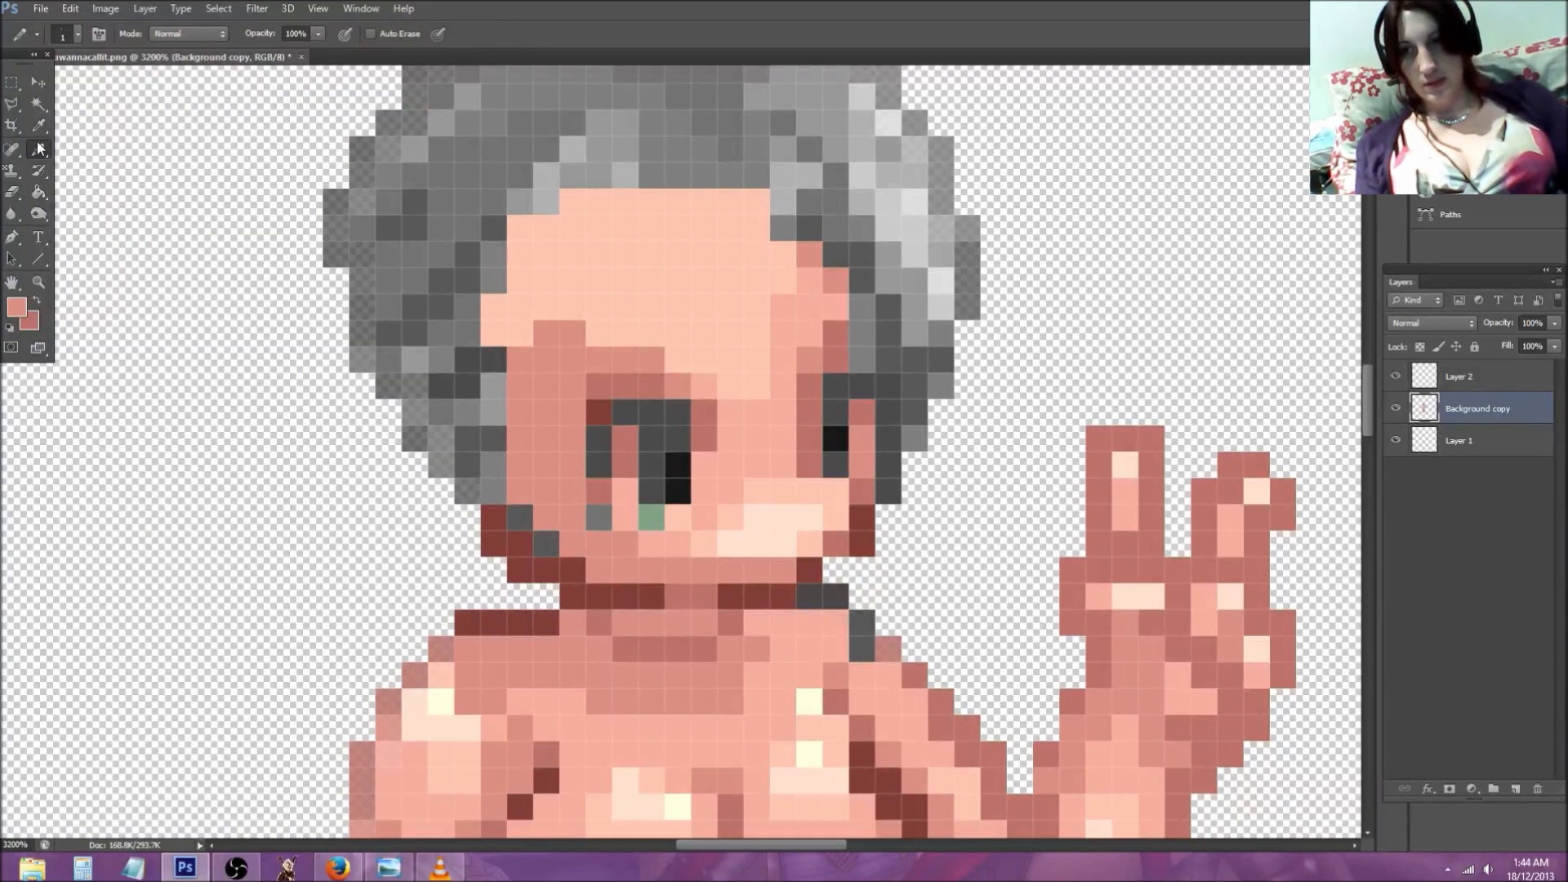
left_click(493, 520)
key("y")
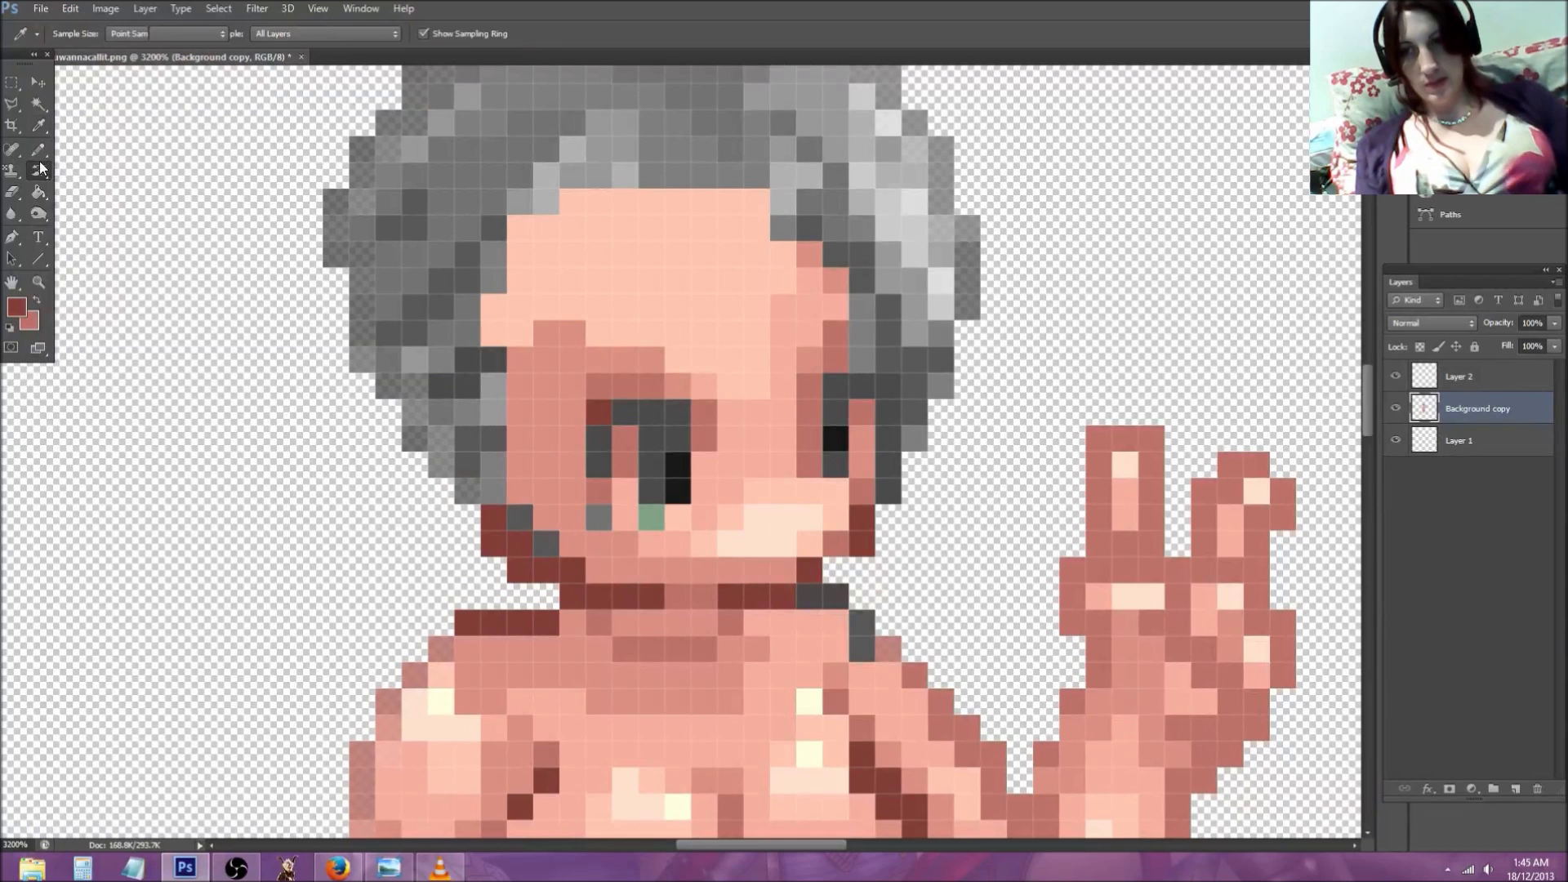
left_click(38, 150)
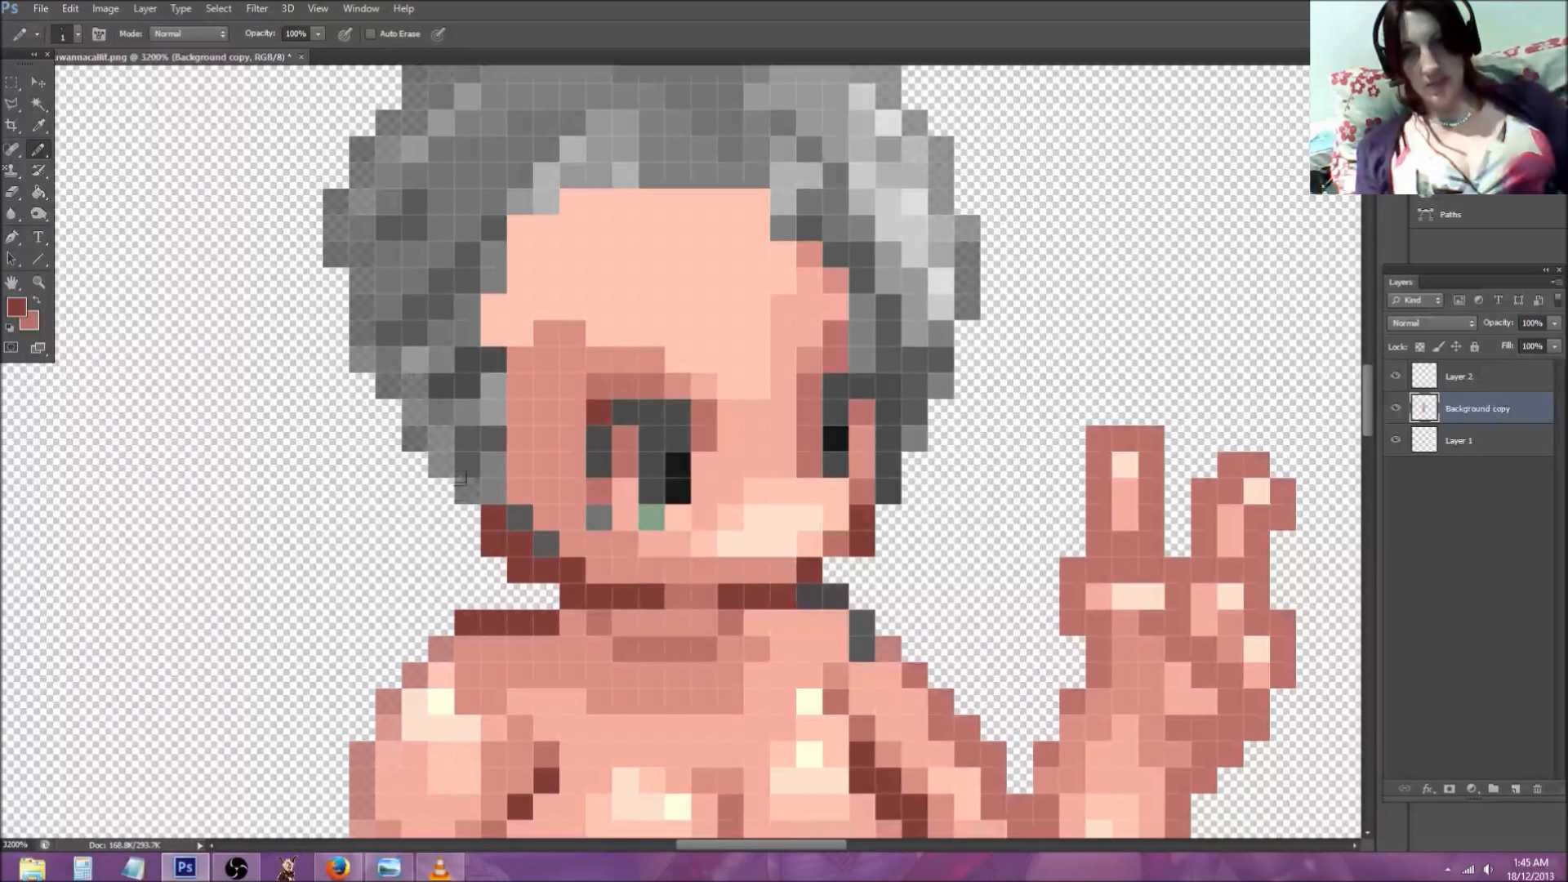
left_click(494, 490)
left_click(467, 490)
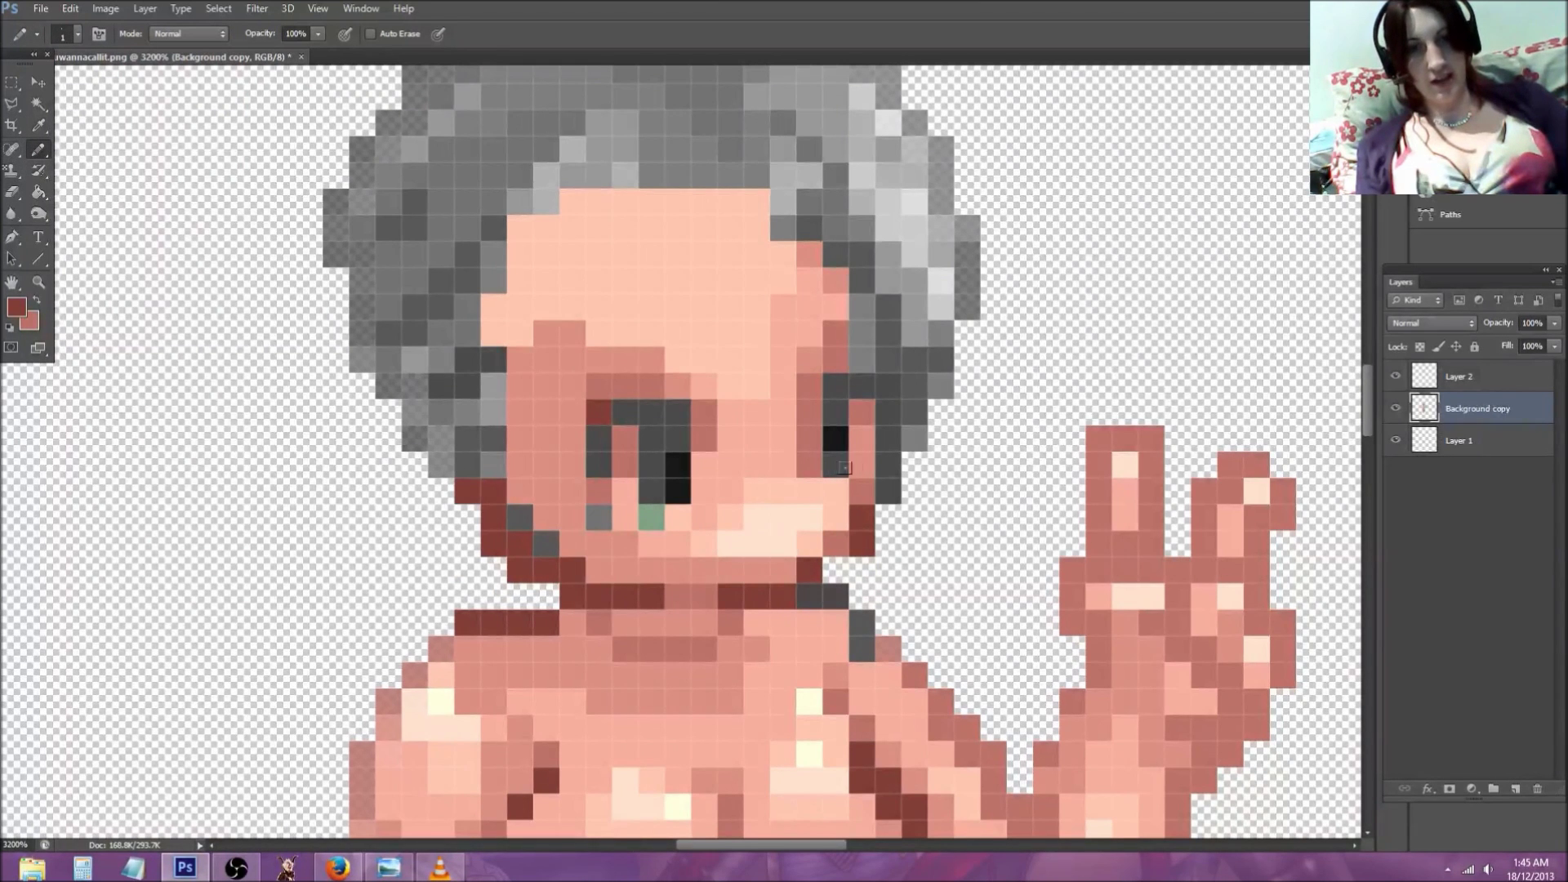
left_click(915, 439)
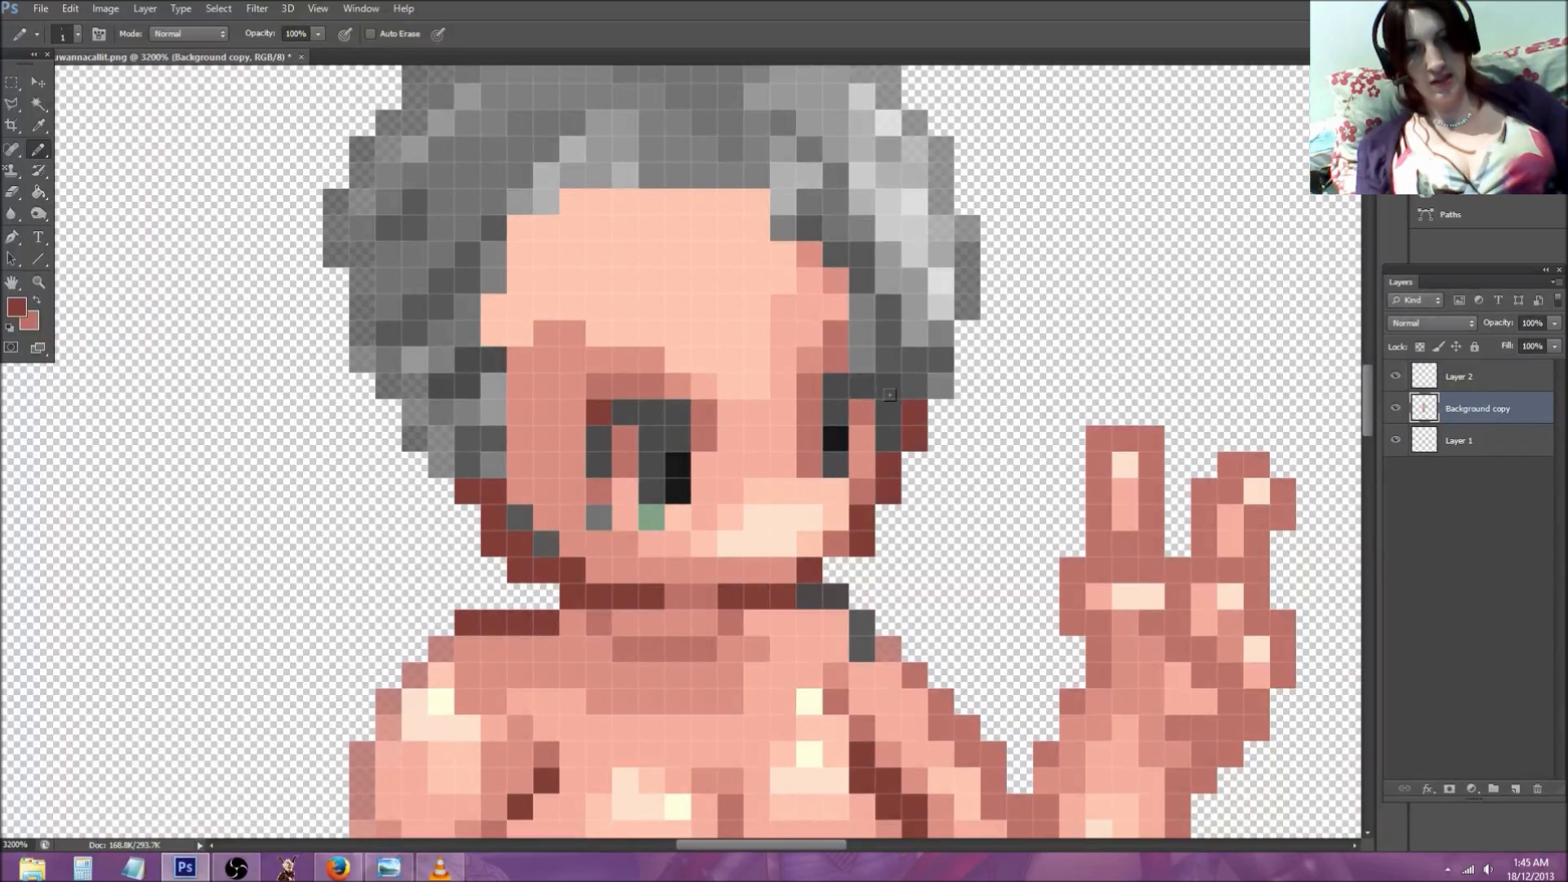
left_click(941, 385)
scroll(797, 460, "down", 3)
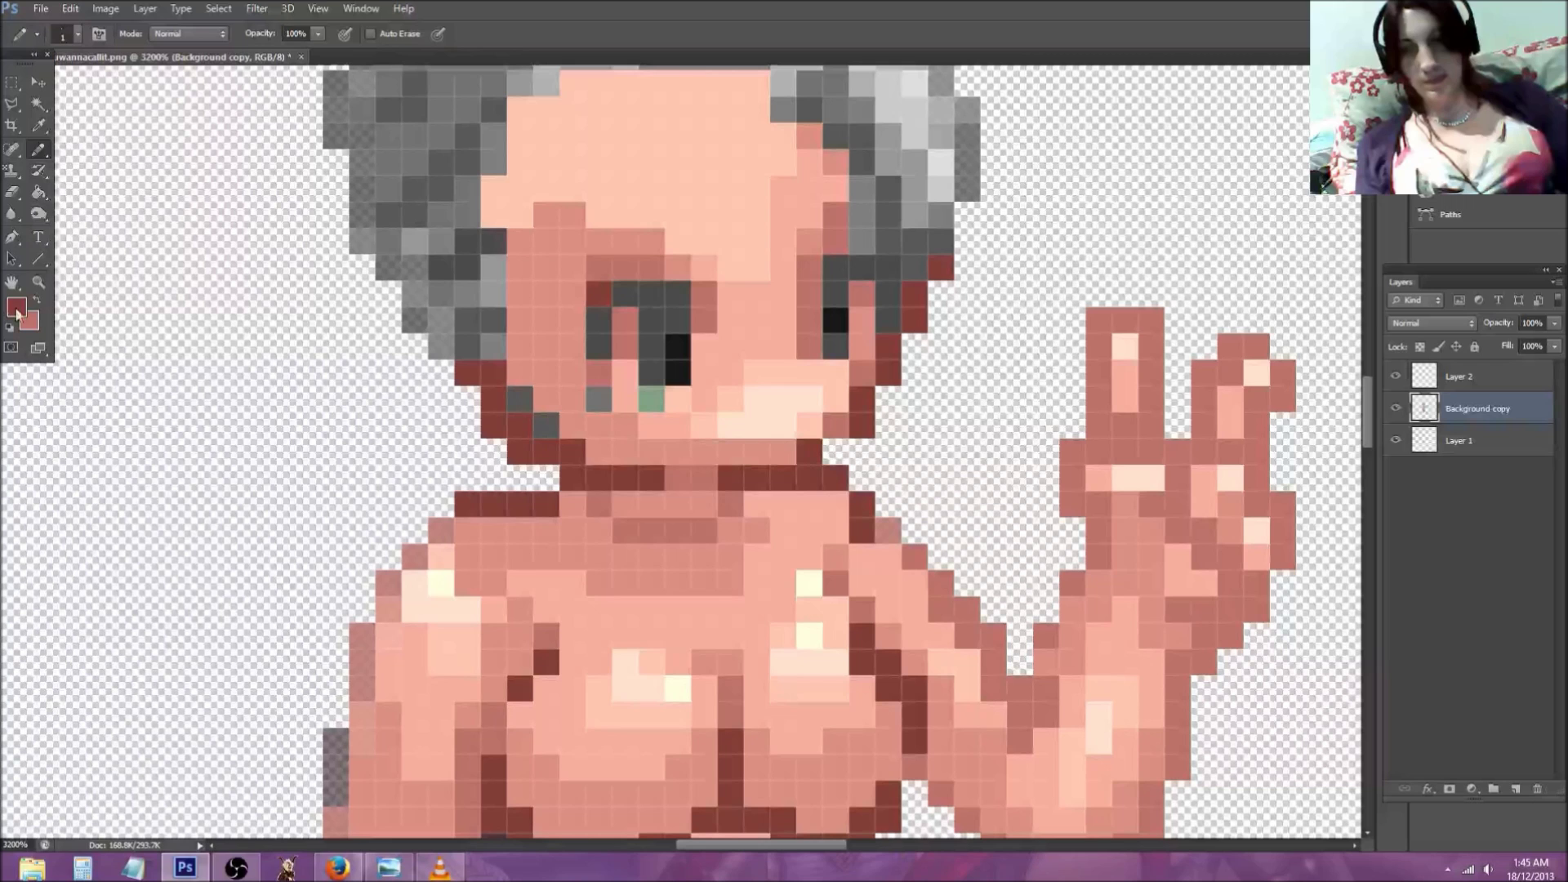
Step: Check the sprite at a smaller zoom, then shade the forehead edges, hairline and cheek with the pink skin tone
left_click(38, 282)
left_click(418, 33)
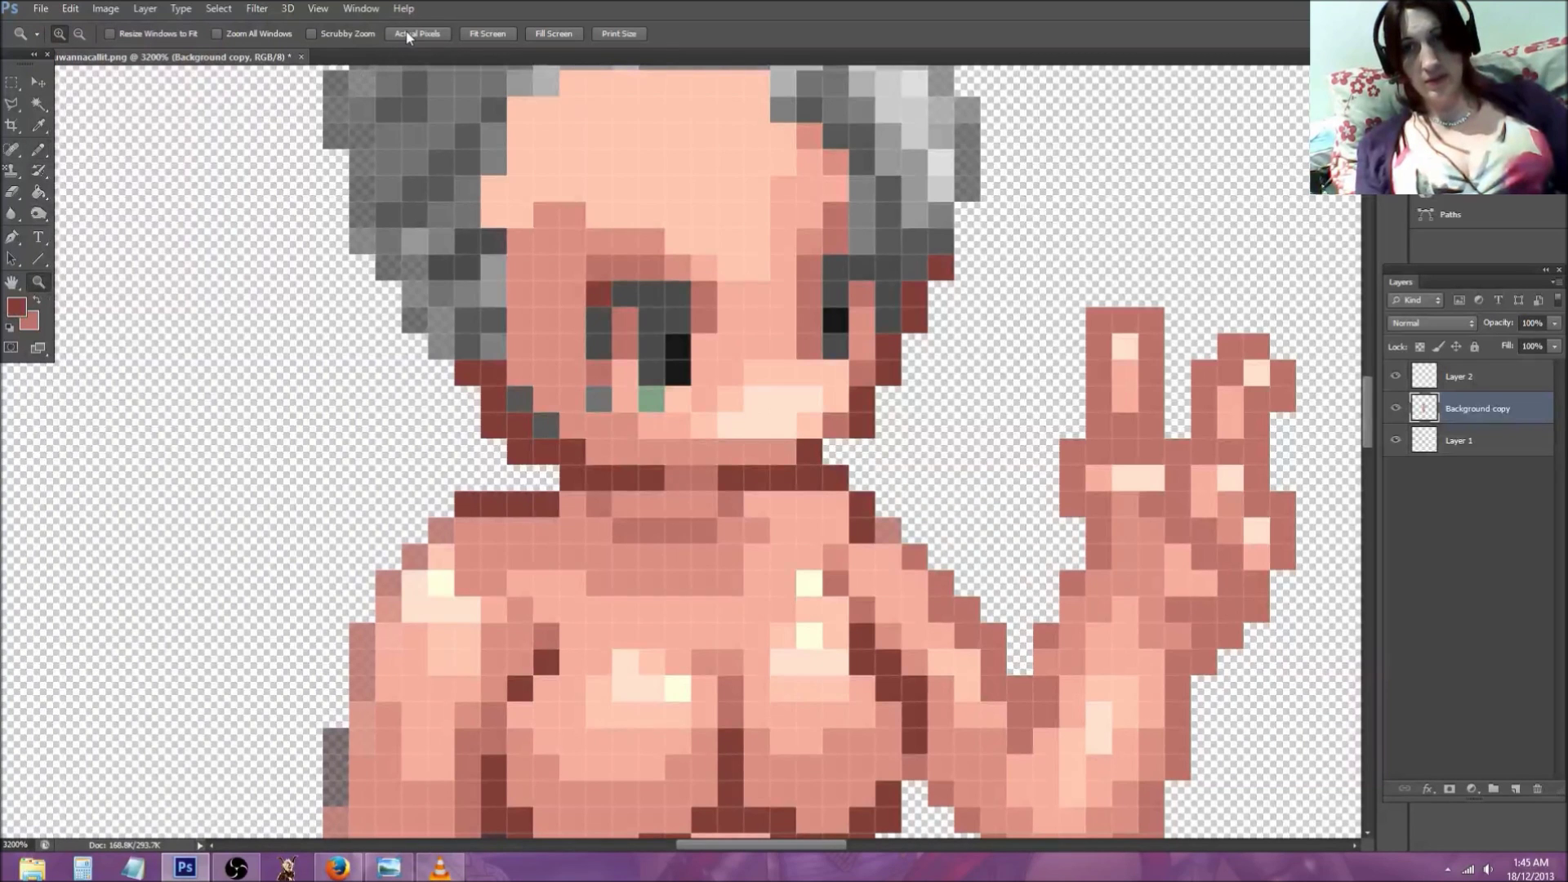
left_click_drag(688, 488, 658, 348)
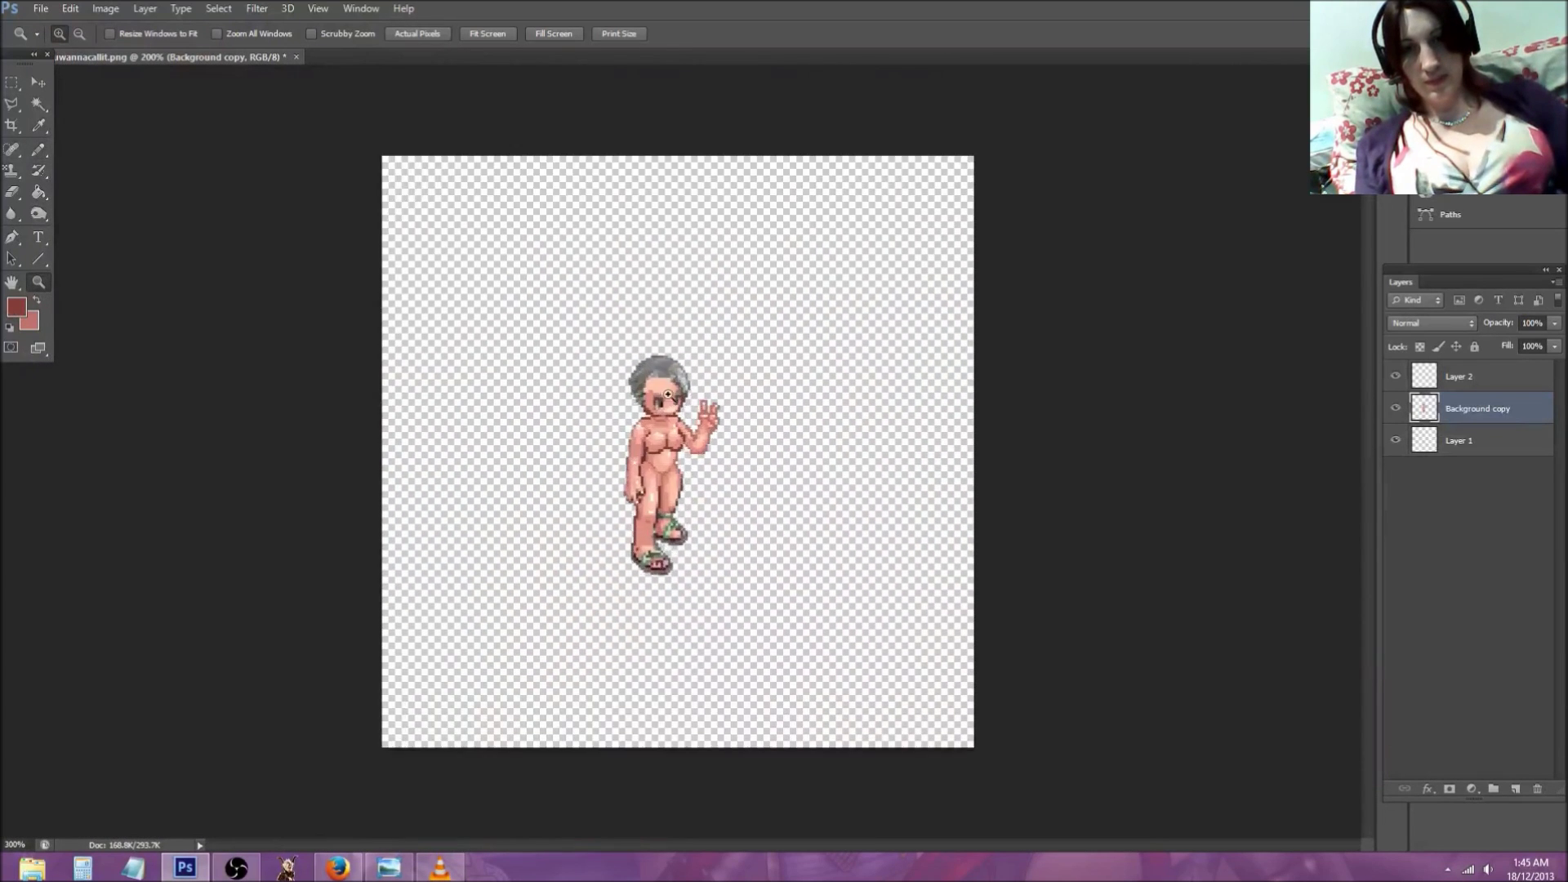
key("i")
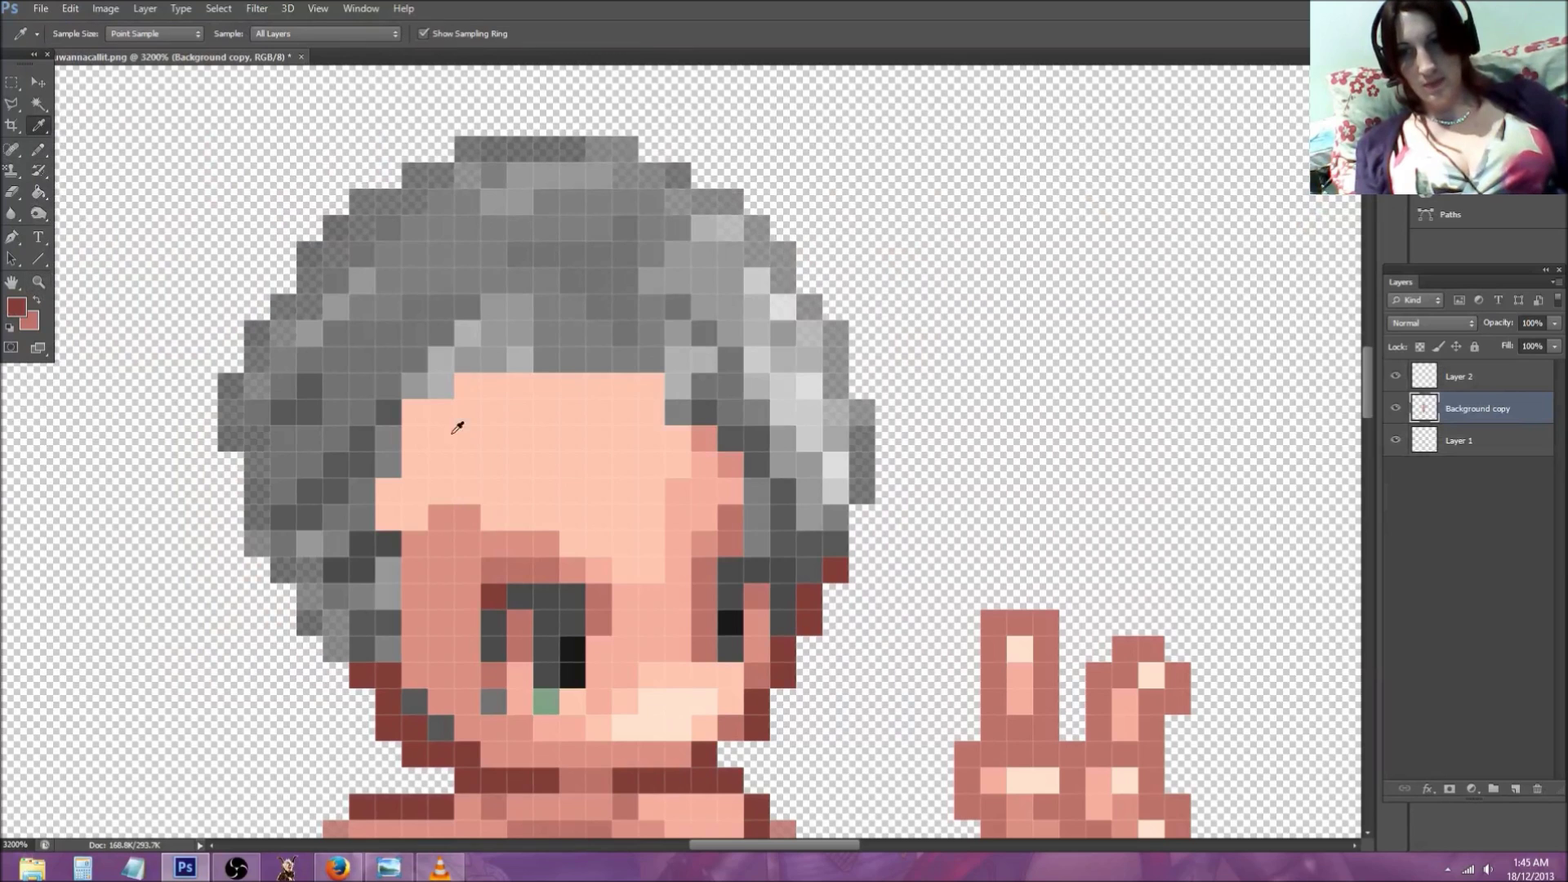
left_click(37, 149)
mouse_move(502, 488)
left_mouse_down()
mouse_move(461, 413)
mouse_move(469, 371)
mouse_move(389, 483)
mouse_move(422, 464)
mouse_move(452, 471)
mouse_move(409, 430)
mouse_move(389, 482)
mouse_move(387, 468)
mouse_move(508, 523)
left_mouse_up()
left_click(415, 413)
mouse_move(522, 359)
left_mouse_down()
mouse_move(641, 362)
mouse_move(703, 441)
left_mouse_up()
scroll(580, 648, "down", 1)
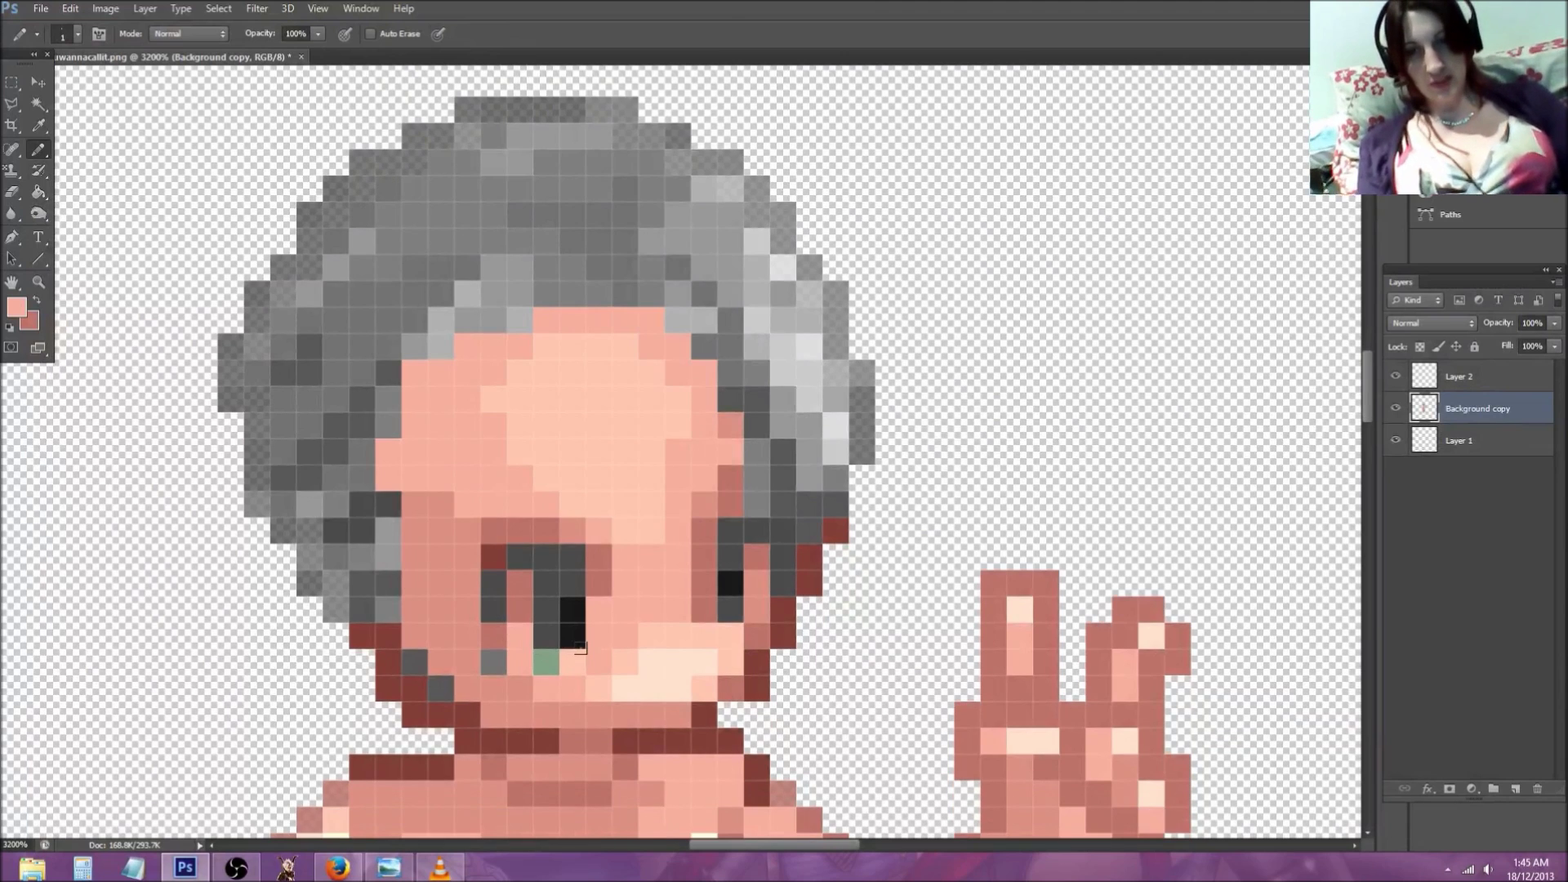
left_click_drag(522, 690, 447, 624)
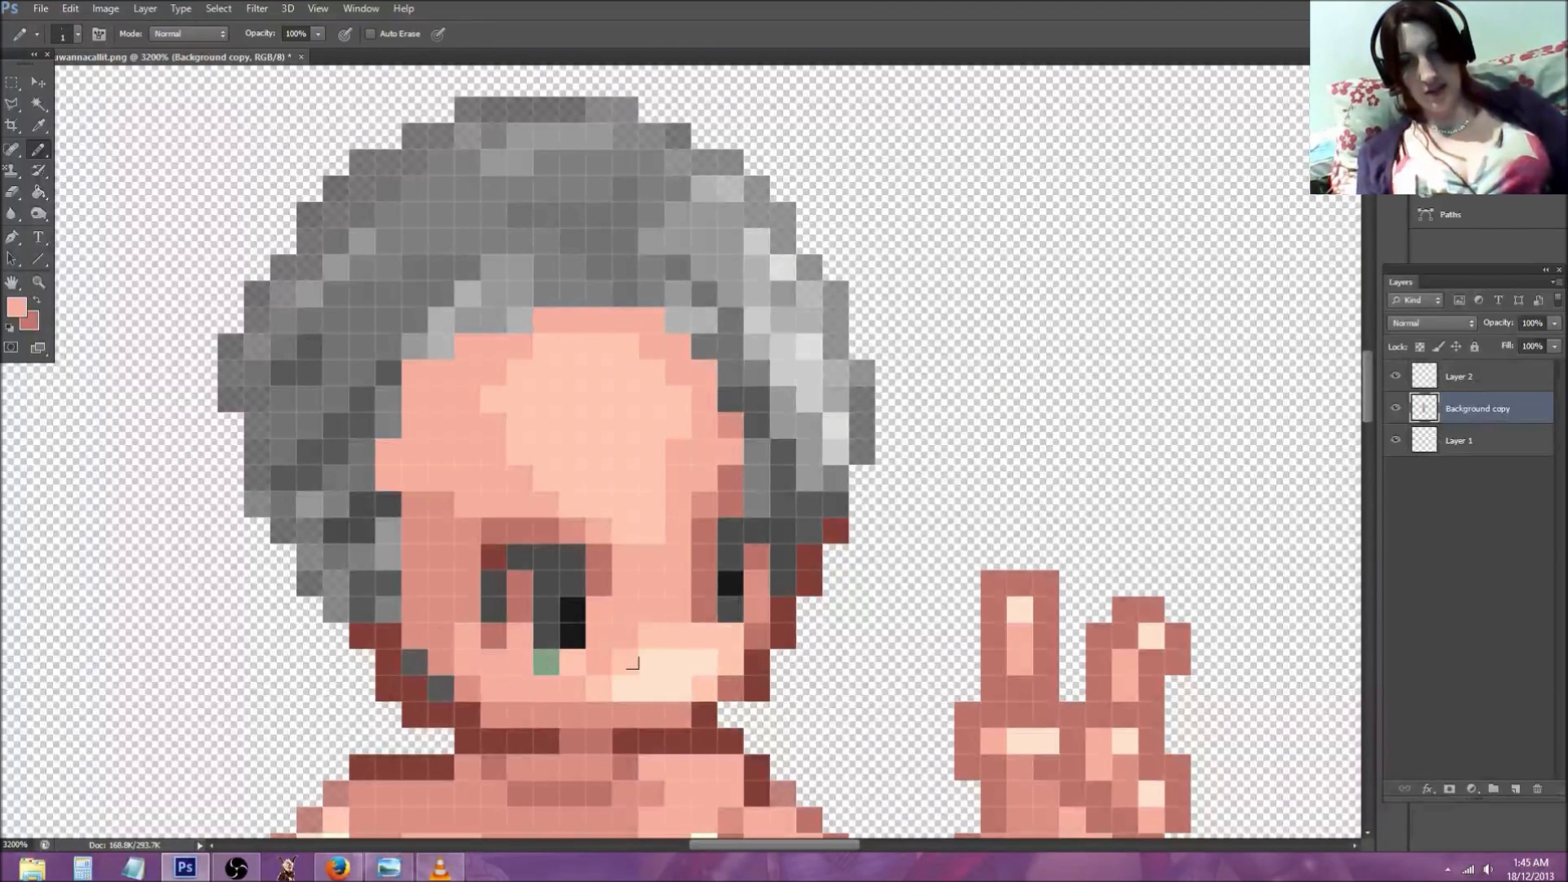
Step: Make Layer 2 active and set the foreground colour to purple 5b52b3 for pencil drawing
scroll(2, 402, "down", 2)
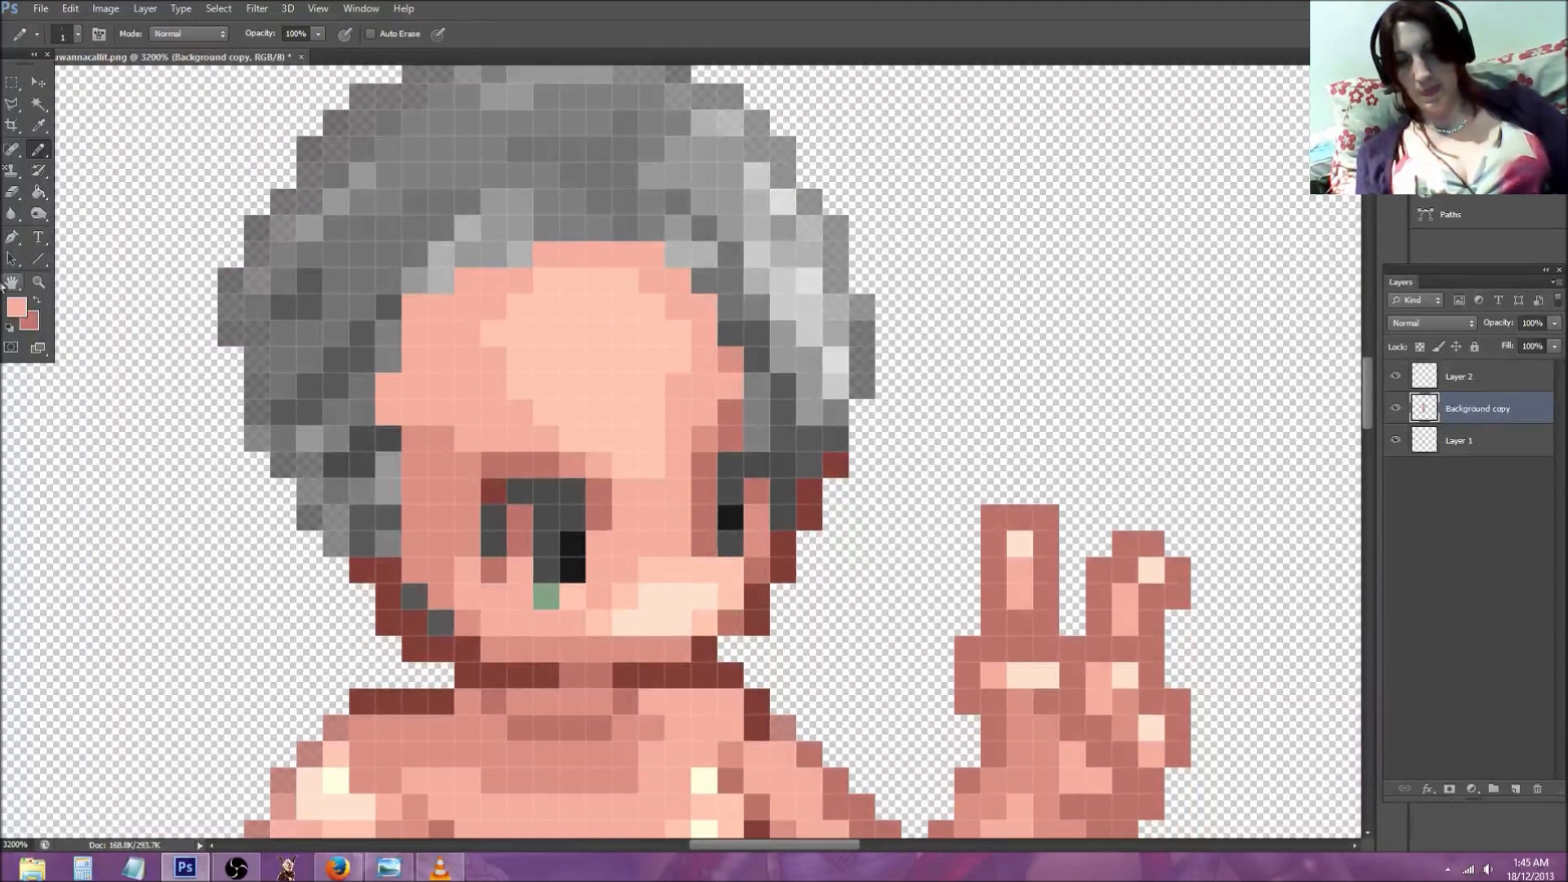
left_click(1462, 377)
left_click(38, 127)
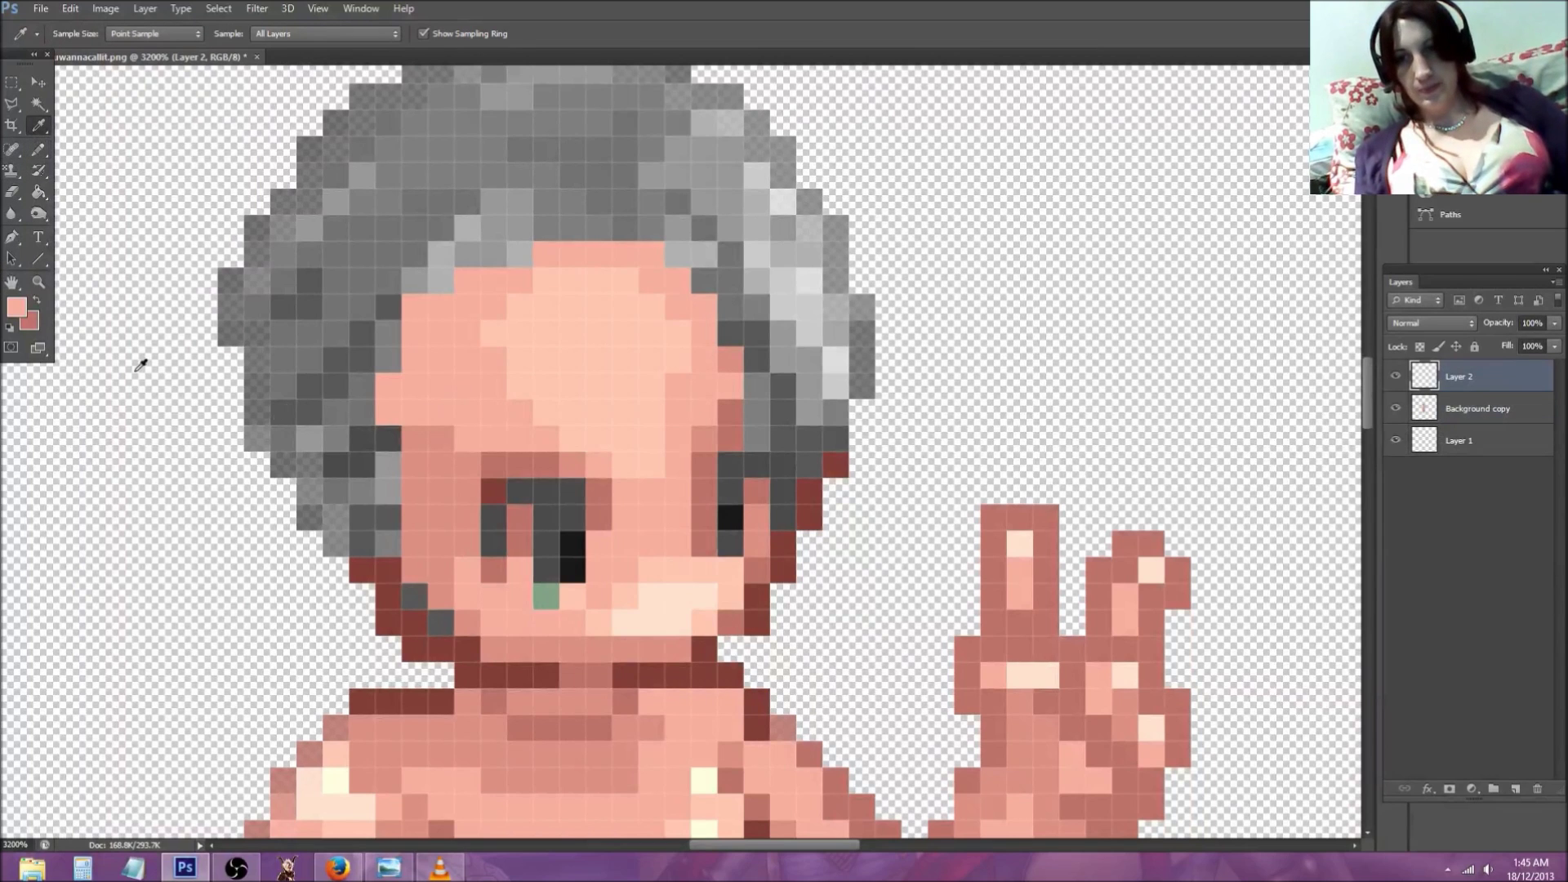
left_click(16, 308)
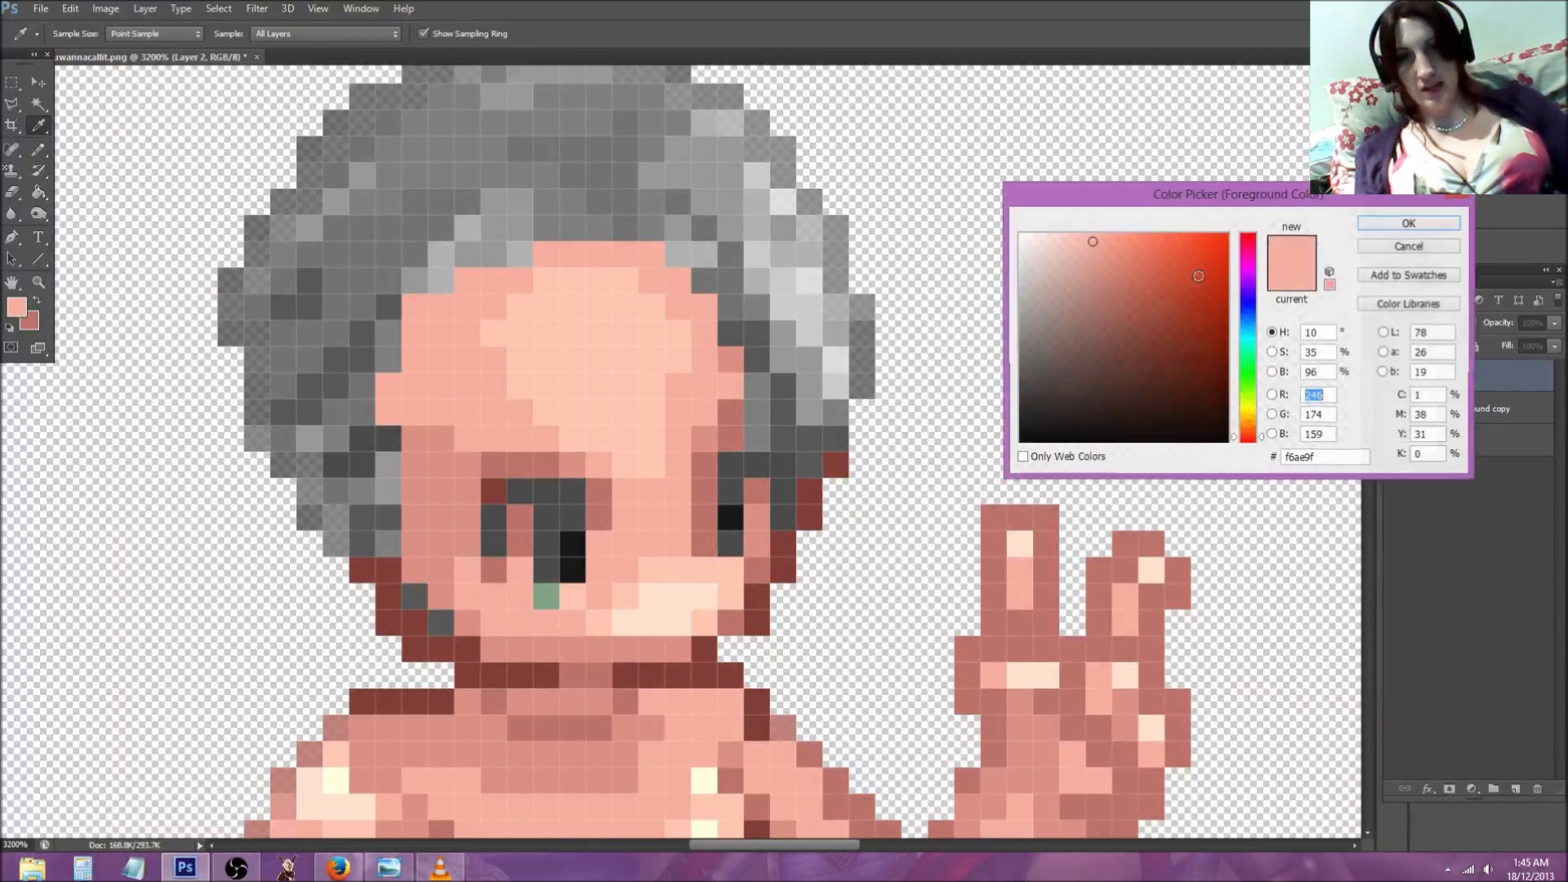
left_click(1247, 300)
left_click(1141, 293)
left_click(1146, 310)
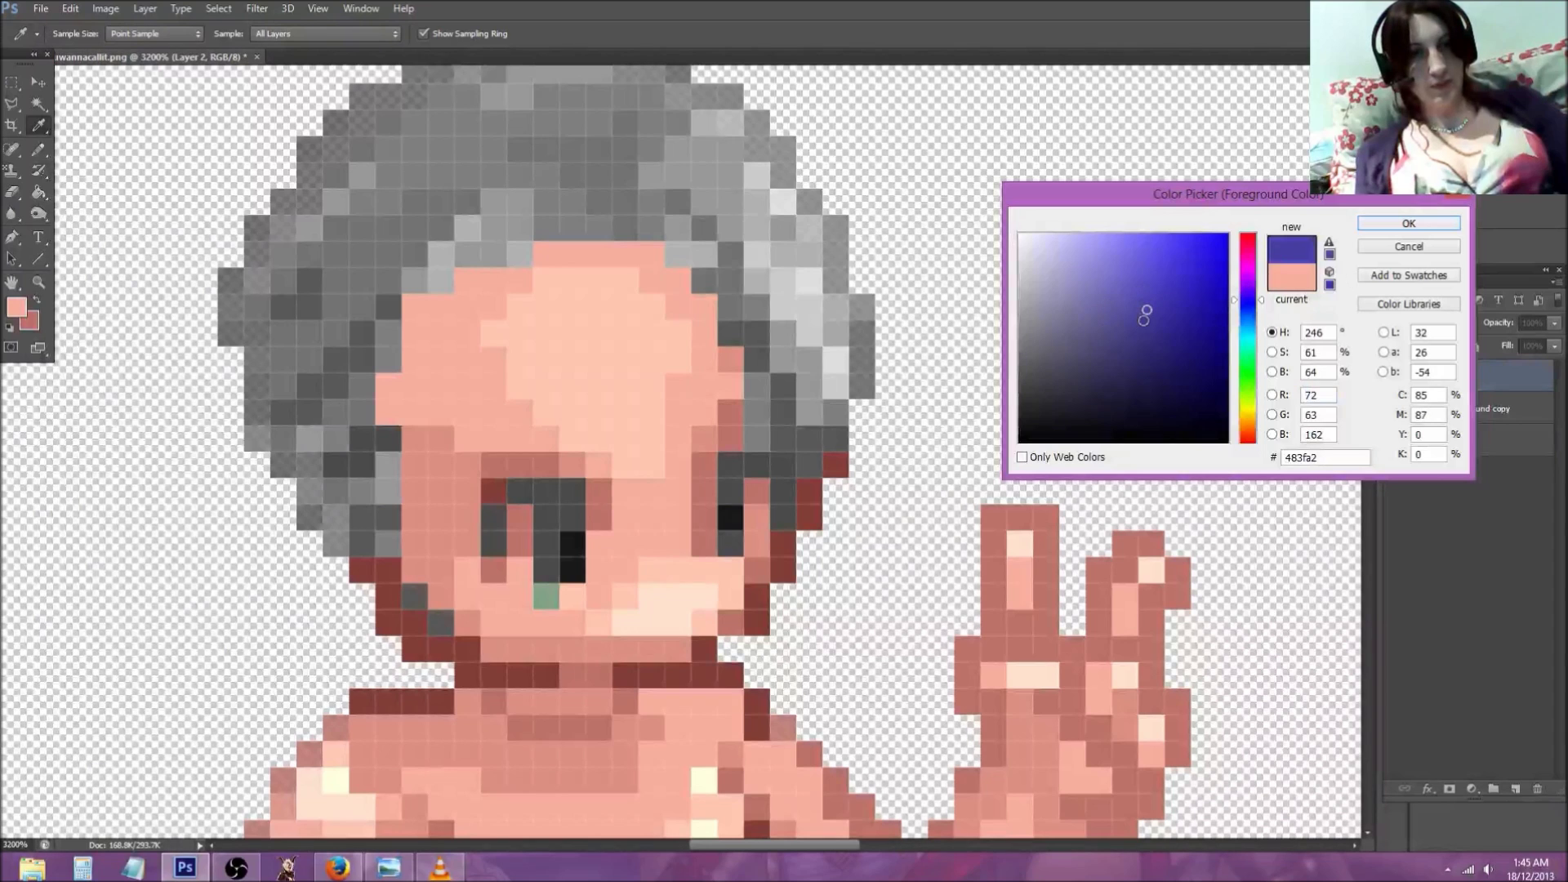
left_click(1132, 296)
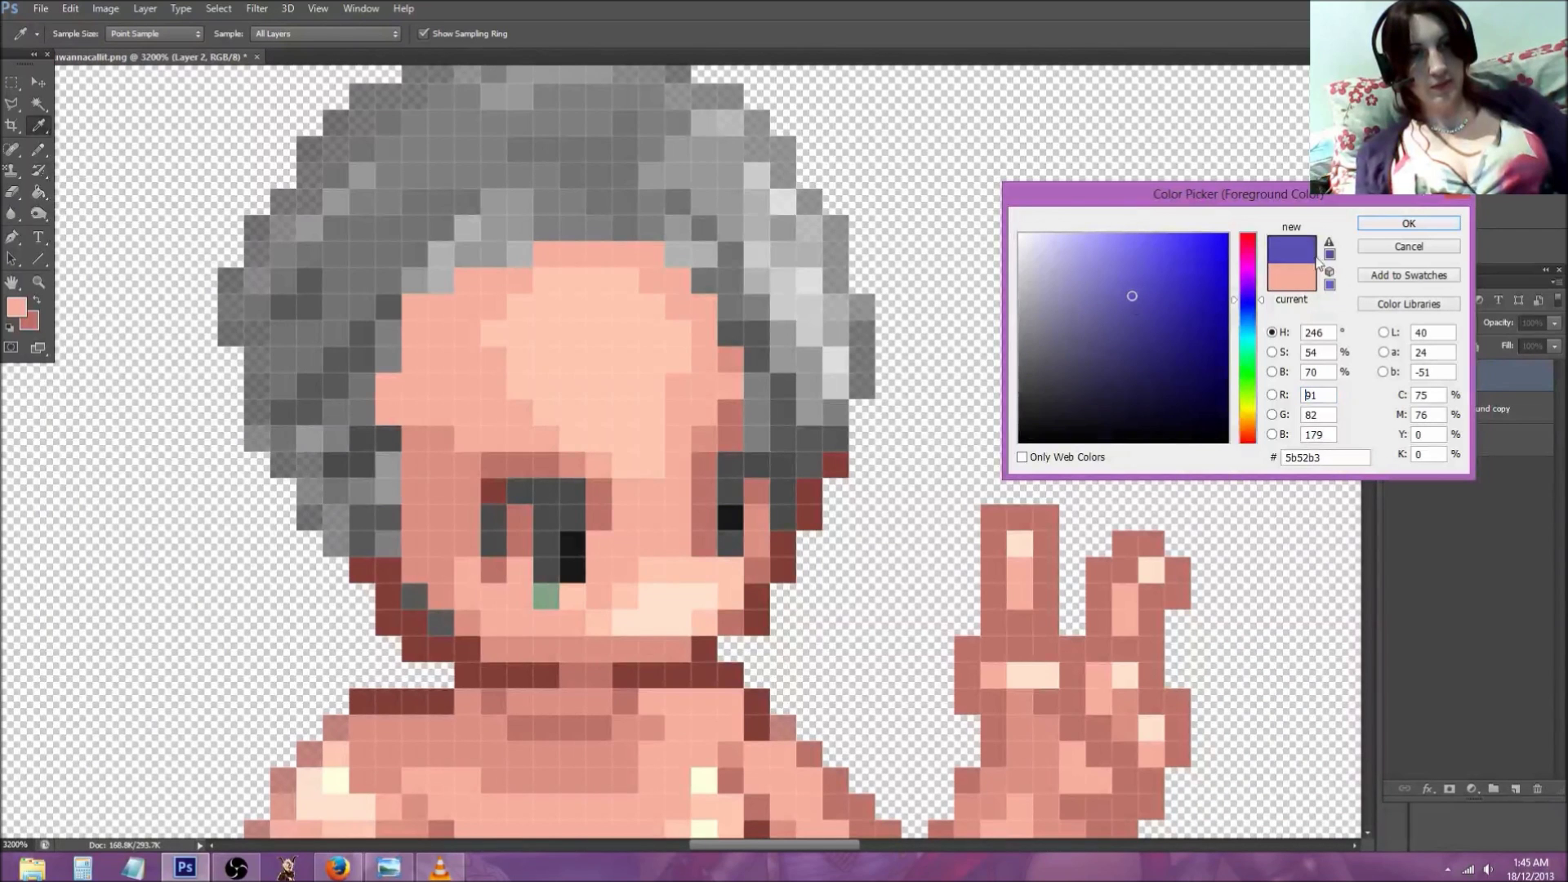
left_click(1408, 223)
key("b")
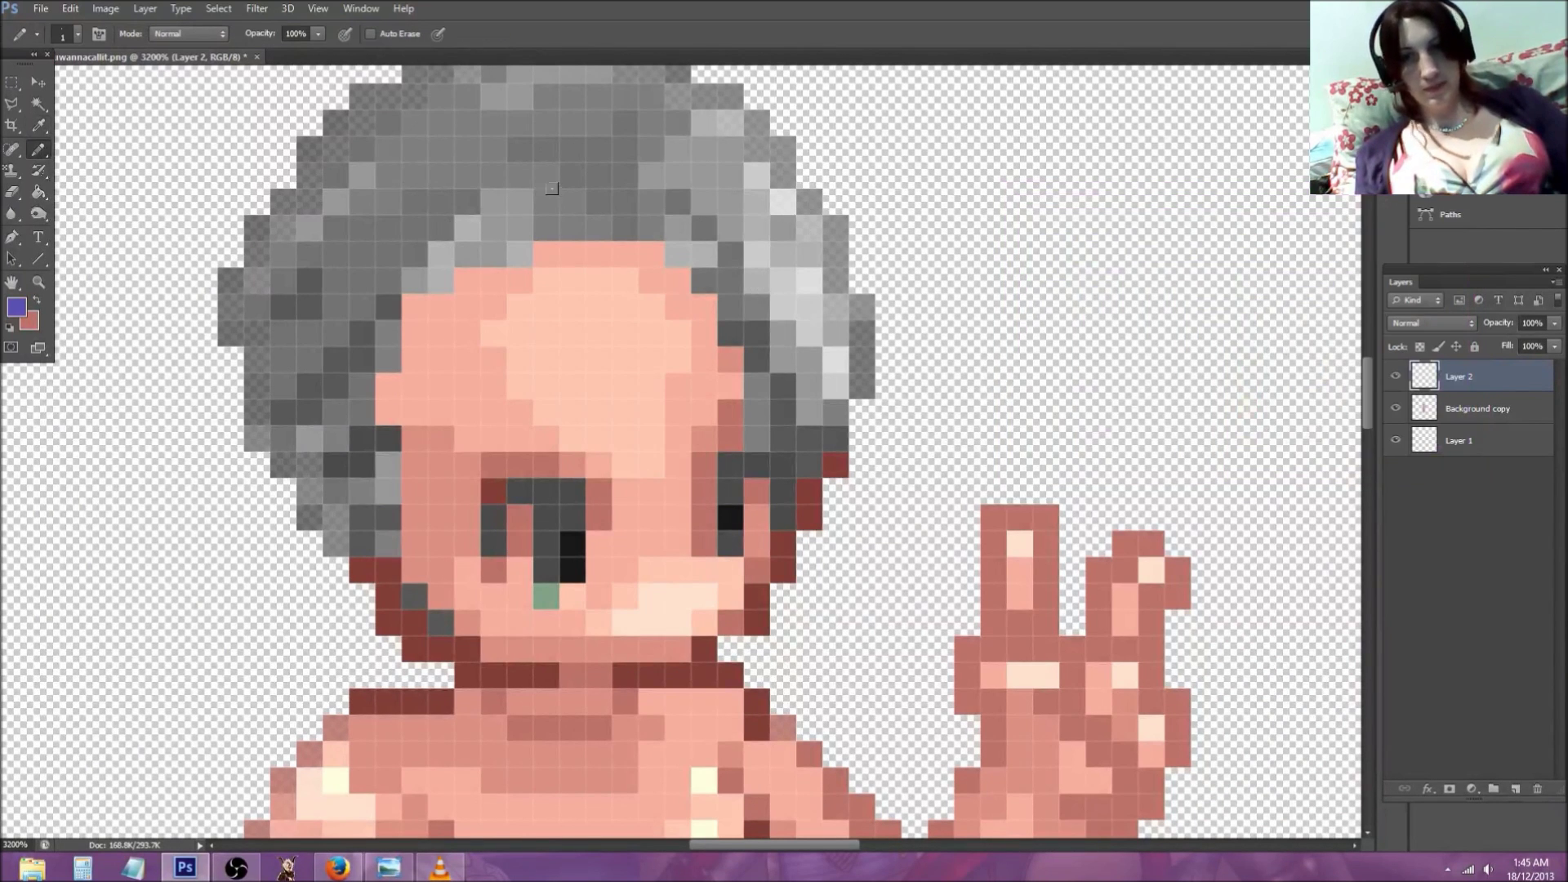
Step: Draw purple outlines for the fringe, the side strands and the lower edge of a ponytail blowing sideways
mouse_move(576, 214)
left_mouse_down()
mouse_move(561, 327)
mouse_move(594, 512)
left_mouse_up()
mouse_move(563, 435)
left_mouse_down()
mouse_move(523, 294)
mouse_move(621, 224)
mouse_move(654, 477)
mouse_move(681, 234)
mouse_move(704, 260)
left_mouse_up()
mouse_move(809, 405)
left_mouse_down()
mouse_move(837, 653)
mouse_move(809, 225)
left_mouse_up()
left_click_drag(862, 310, 1099, 360)
mouse_move(1097, 283)
left_mouse_down()
mouse_move(1127, 238)
mouse_move(776, 122)
left_mouse_up()
mouse_move(494, 255)
left_mouse_down()
mouse_move(436, 280)
mouse_move(414, 571)
mouse_move(388, 571)
left_mouse_up()
mouse_move(364, 502)
left_mouse_down()
mouse_move(336, 303)
mouse_move(359, 270)
left_mouse_up()
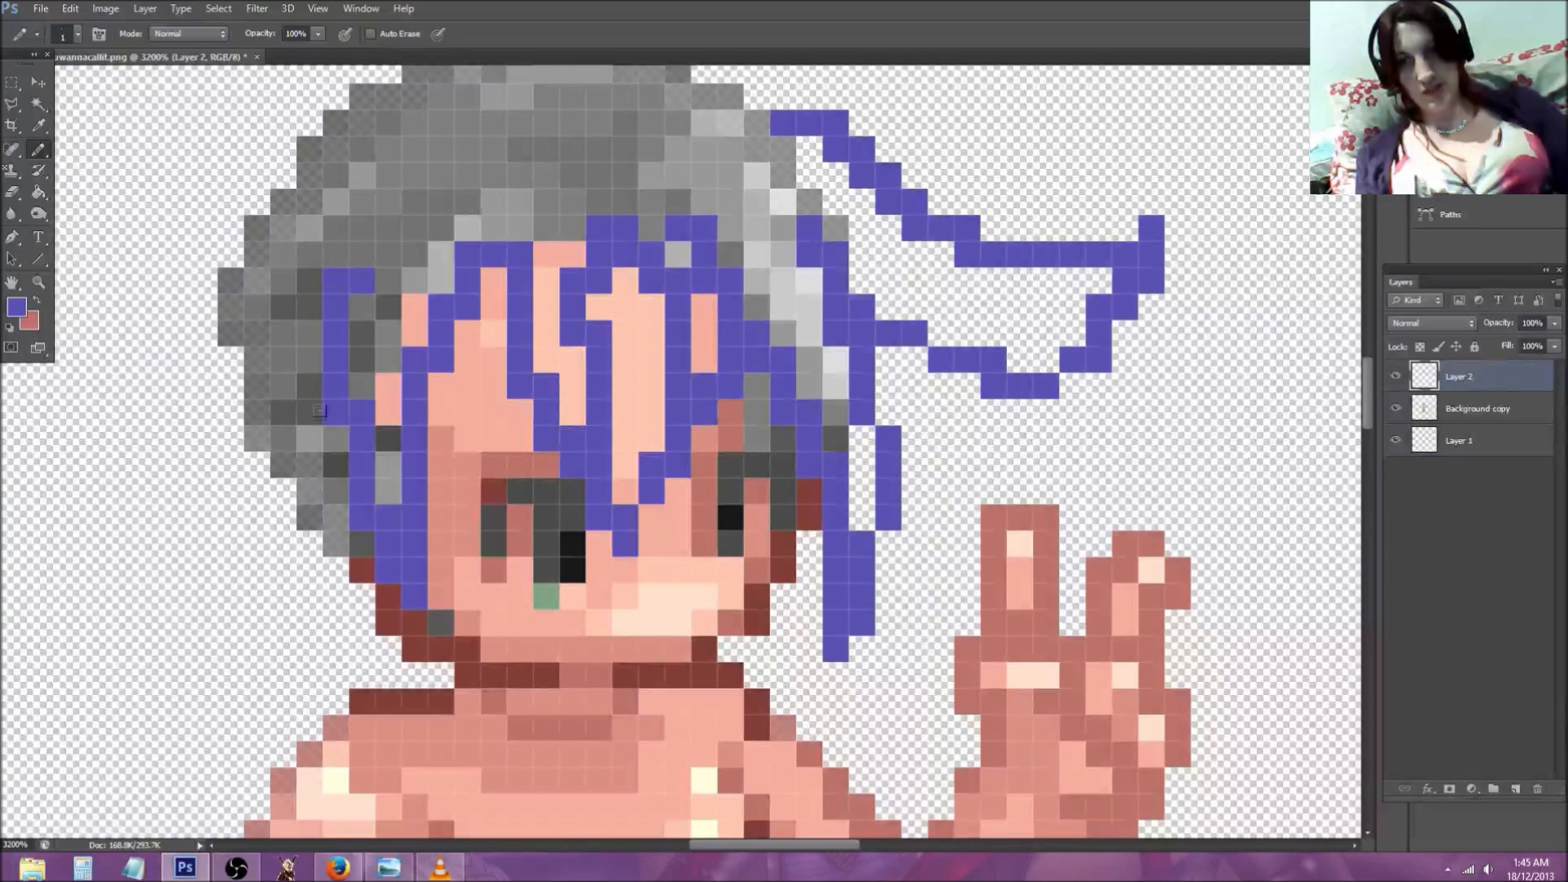
Step: Outline the upper ponytail, the crown and the back of the hair in purple down to the jaw
scroll(894, 169, "up", 2)
mouse_move(730, 255)
left_mouse_down()
mouse_move(915, 239)
mouse_move(1094, 120)
mouse_move(943, 124)
mouse_move(963, 156)
left_mouse_up()
mouse_move(776, 236)
left_mouse_down()
mouse_move(739, 245)
mouse_move(457, 167)
mouse_move(304, 274)
mouse_move(220, 509)
mouse_move(257, 575)
left_mouse_up()
scroll(247, 330, "down", 3)
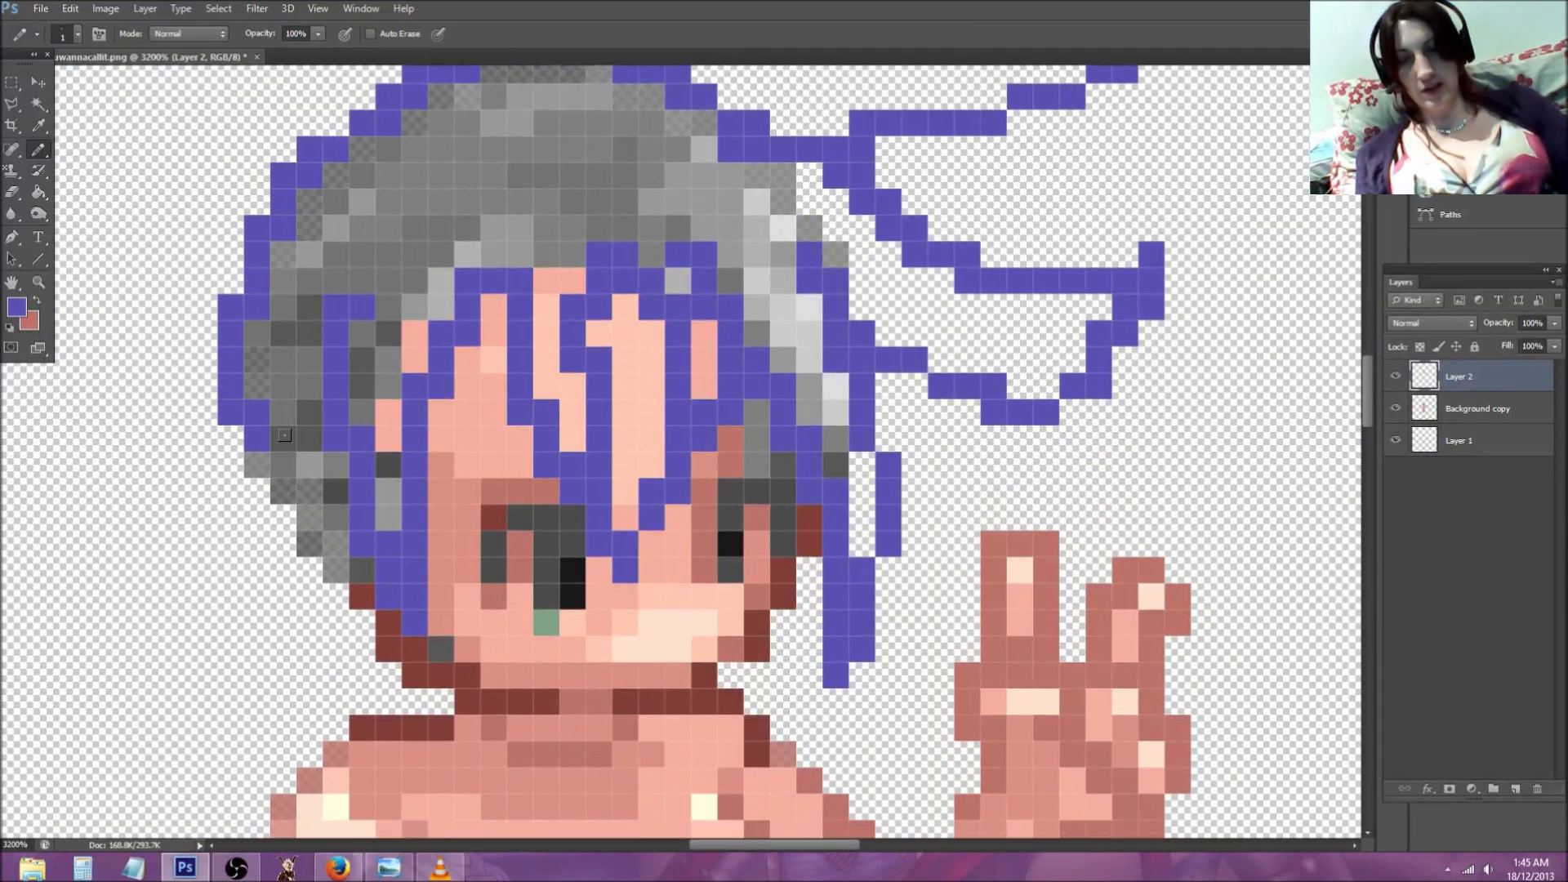
left_click_drag(246, 329, 319, 427)
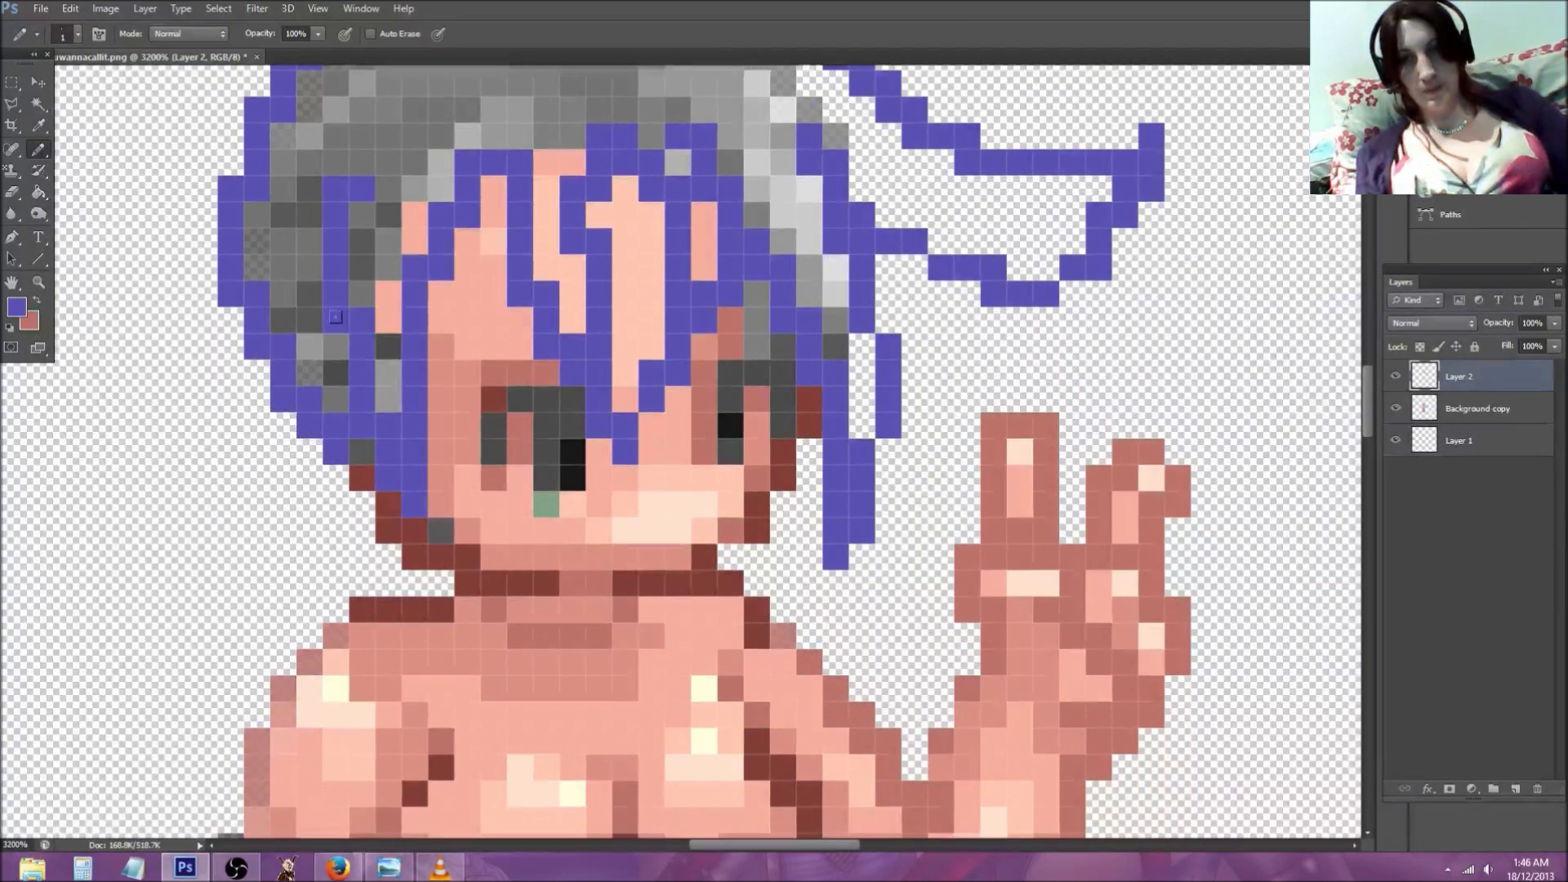
scroll(336, 317, "up", 3)
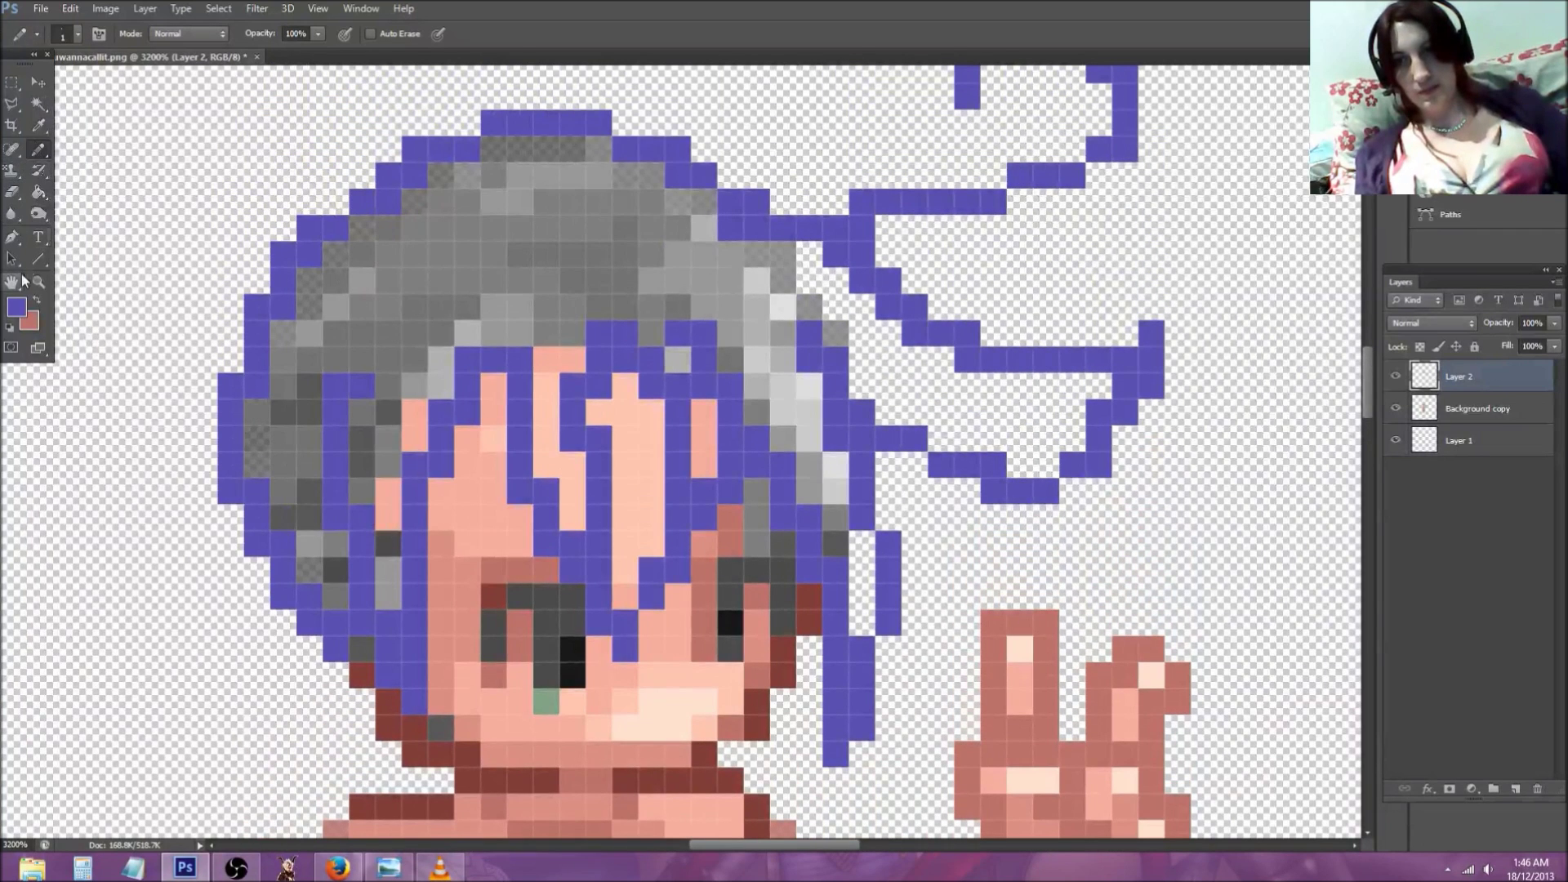
Step: Set the foreground colour to lighter purple 867de2 and fill the inside of the hair outline with it
left_click(17, 308)
left_click(1120, 272)
left_click(1112, 258)
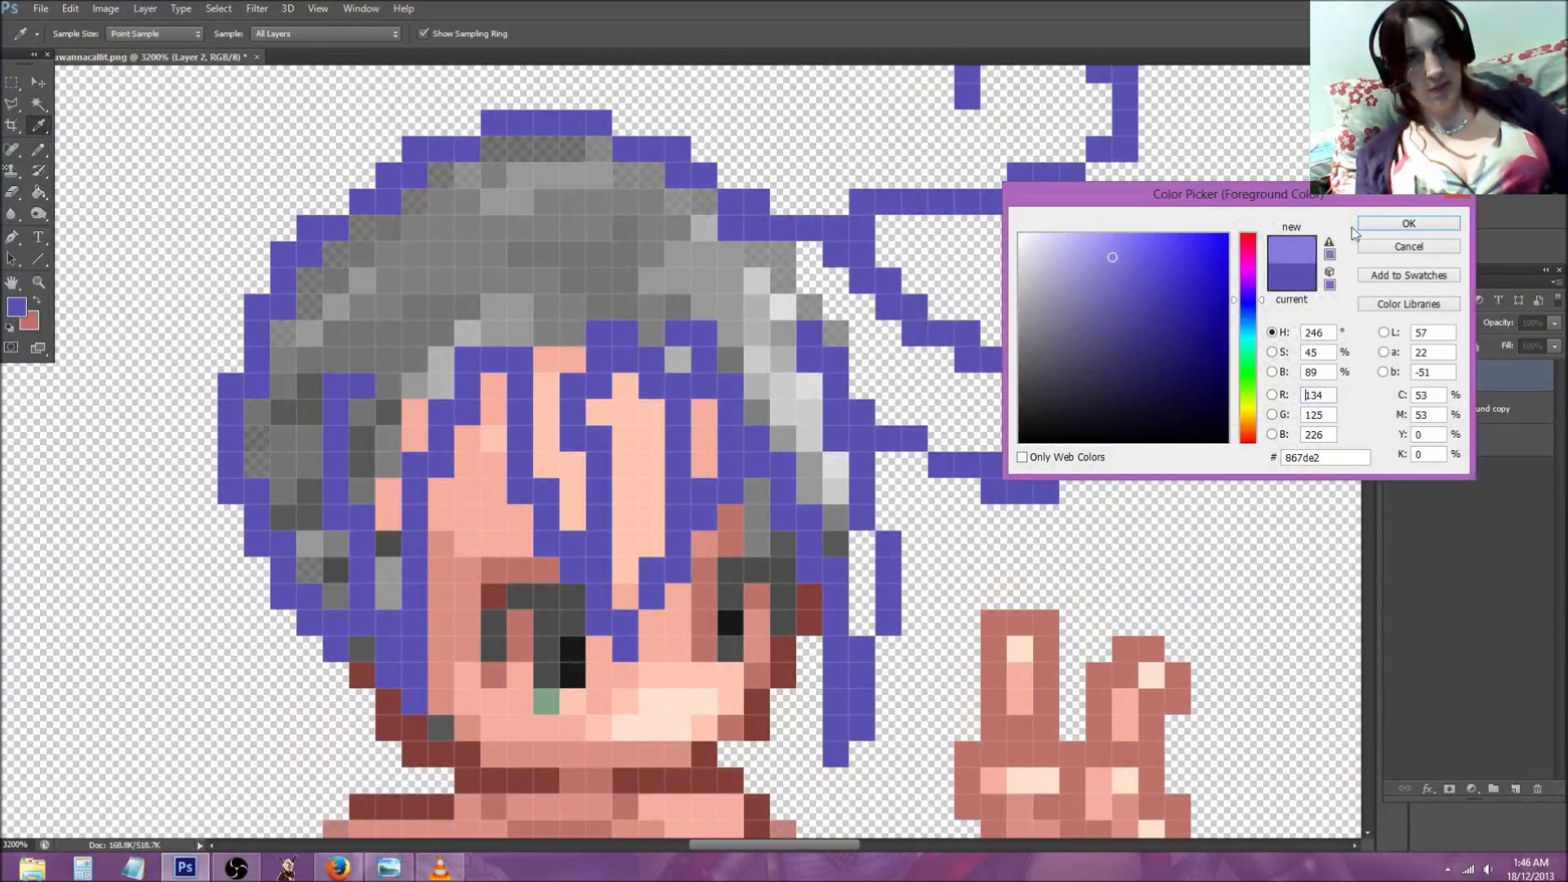
key("Return")
left_click(38, 192)
left_click(472, 250)
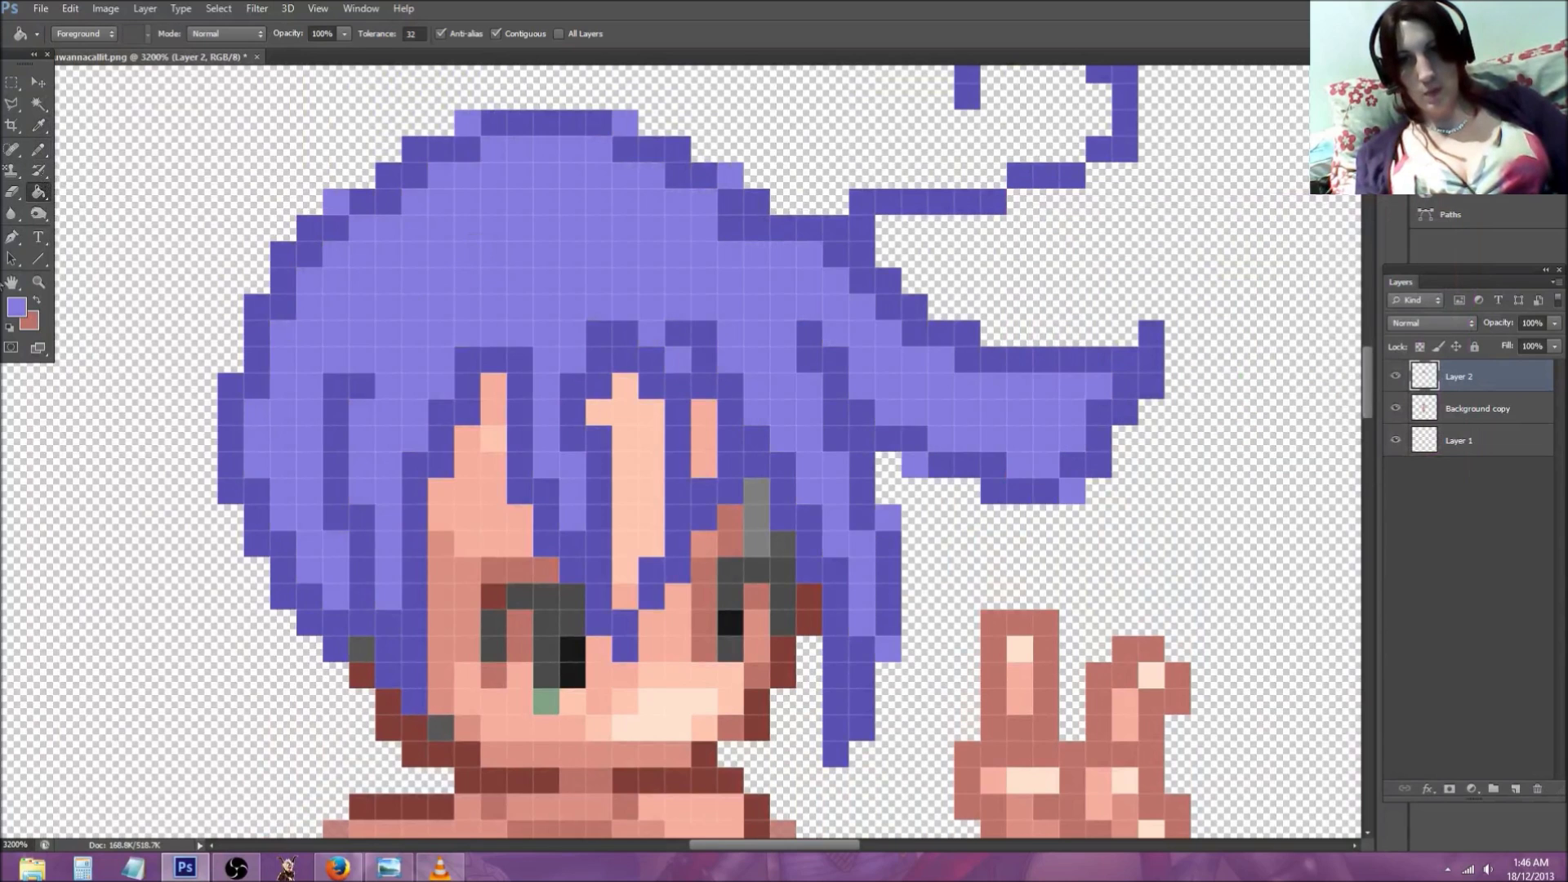
Step: Erase the stray light purple pixel outside the upper hair outline and make the Background copy layer active
left_click(12, 193)
left_click(336, 202)
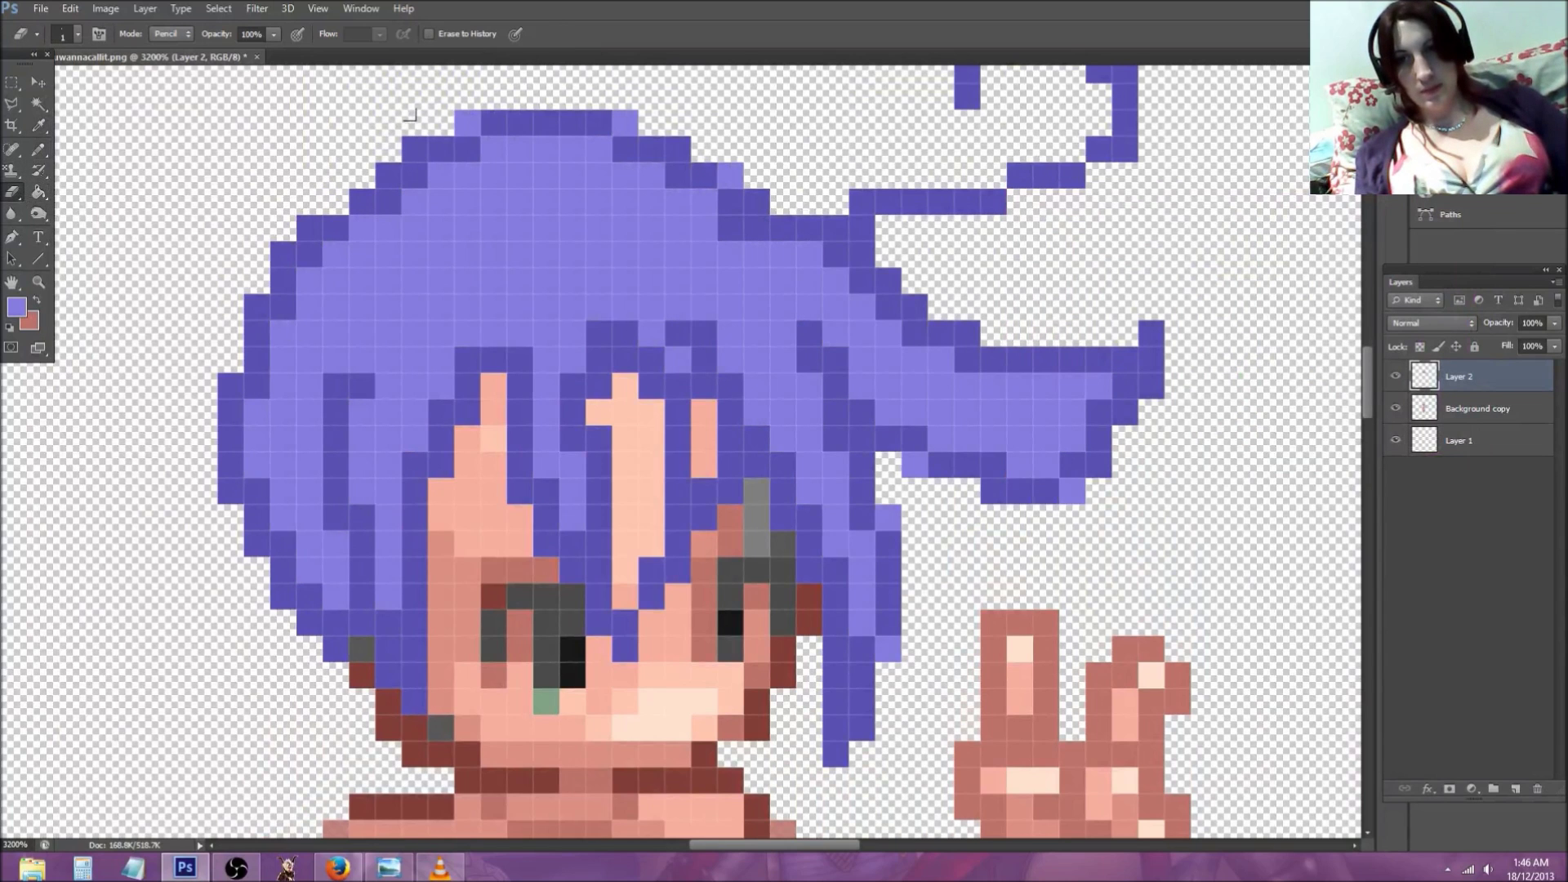
scroll(419, 468, "down", 3)
left_click(1475, 416)
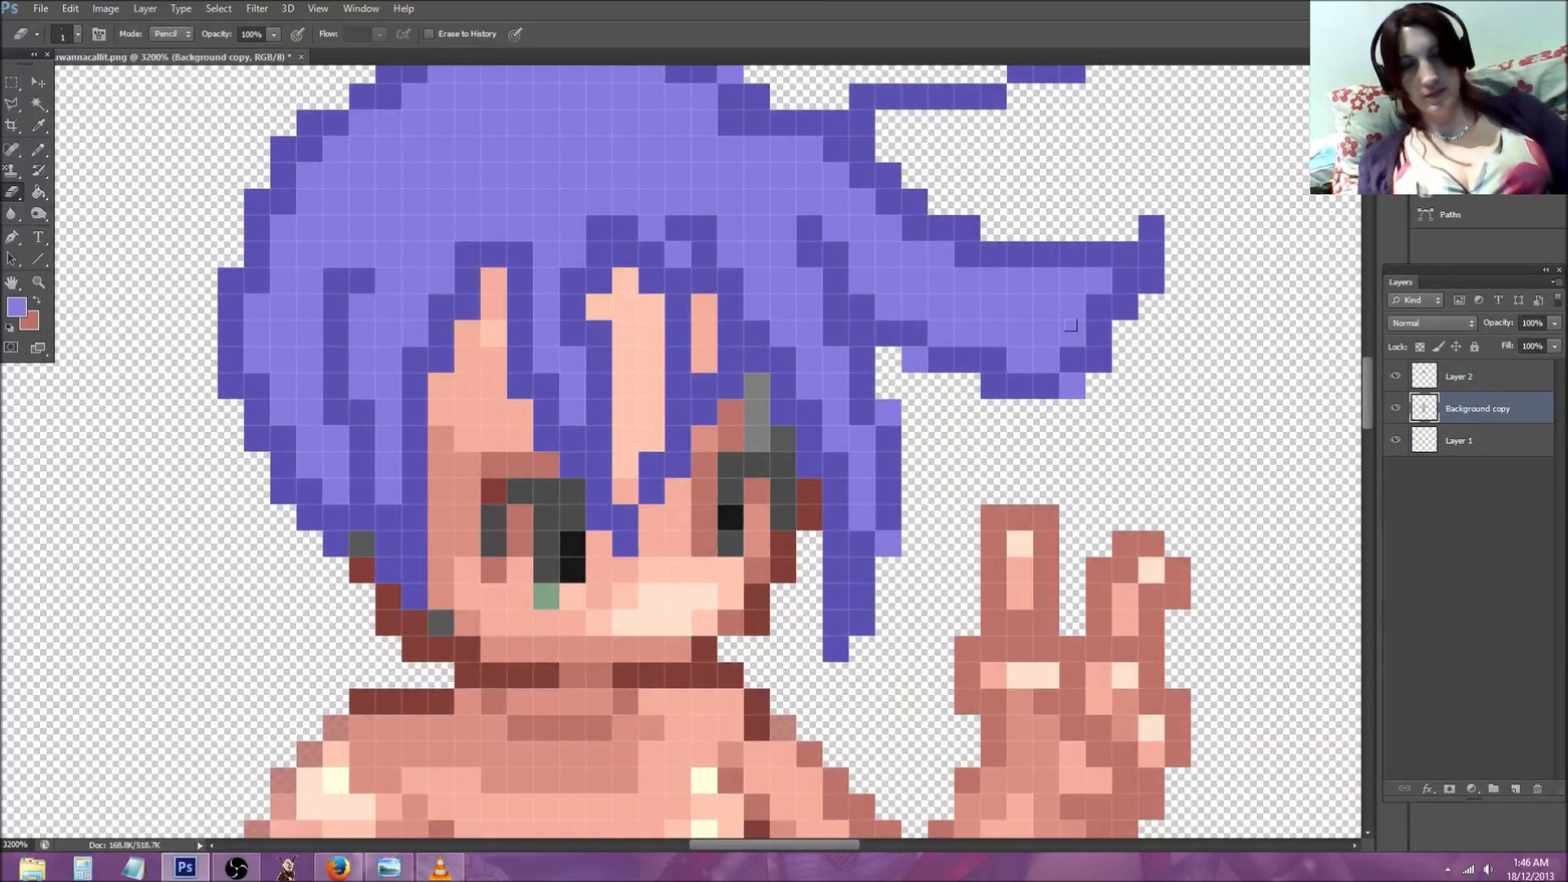
Step: Erase the Layer 2 hair at the lower back of the head and sample the dark skin outline colour for the Pencil
left_click(1459, 376)
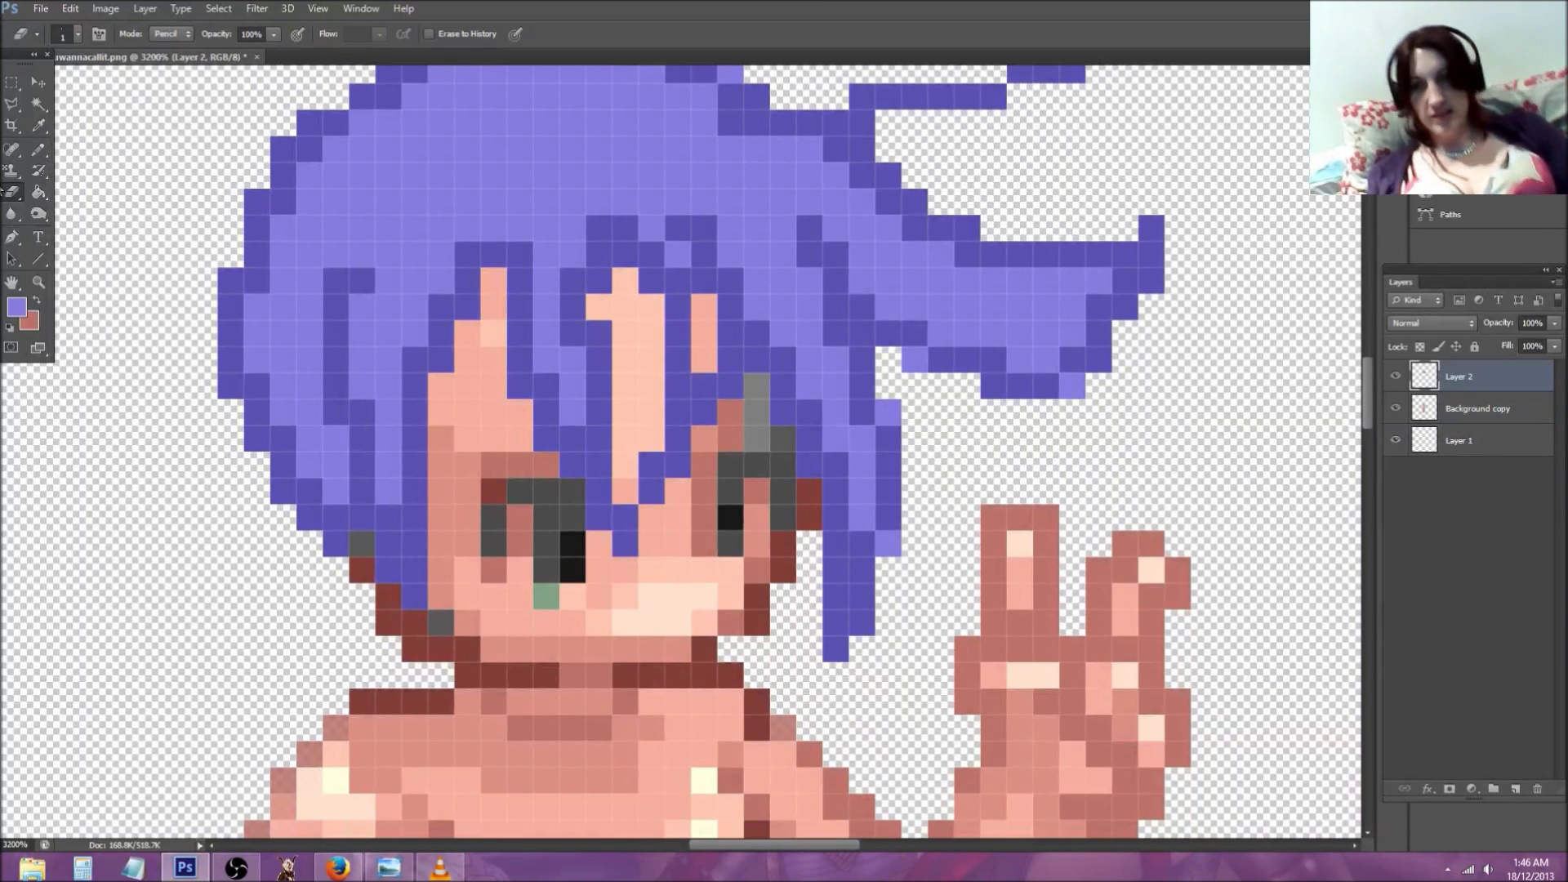
mouse_move(337, 545)
left_mouse_down()
mouse_move(315, 512)
mouse_move(330, 529)
mouse_move(320, 484)
mouse_move(328, 529)
mouse_move(276, 476)
mouse_move(303, 470)
mouse_move(303, 450)
mouse_move(241, 434)
left_mouse_up()
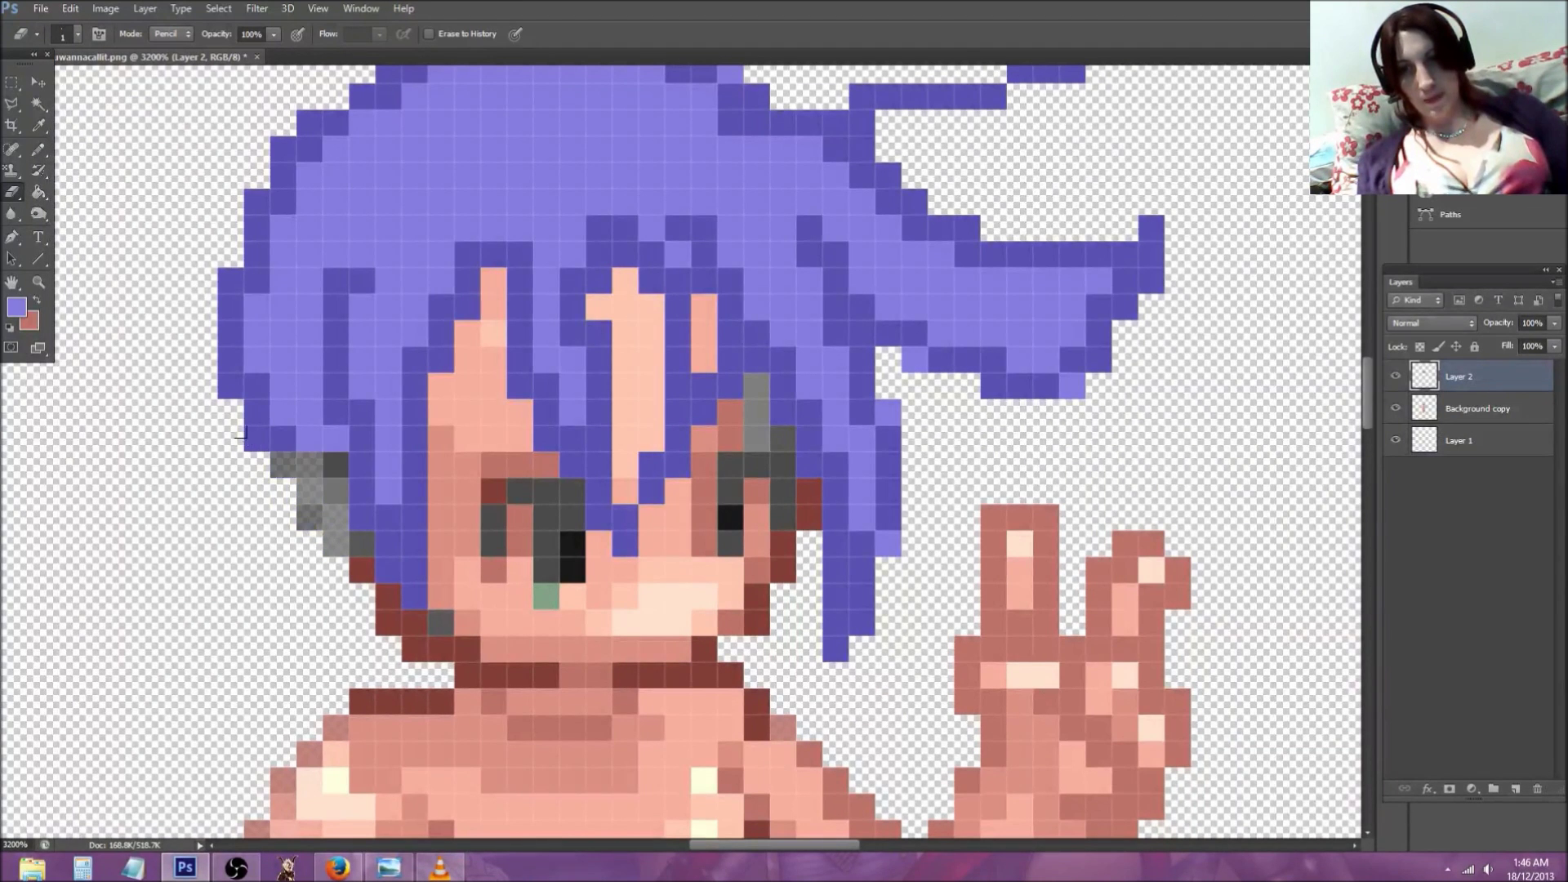
left_click(1442, 424)
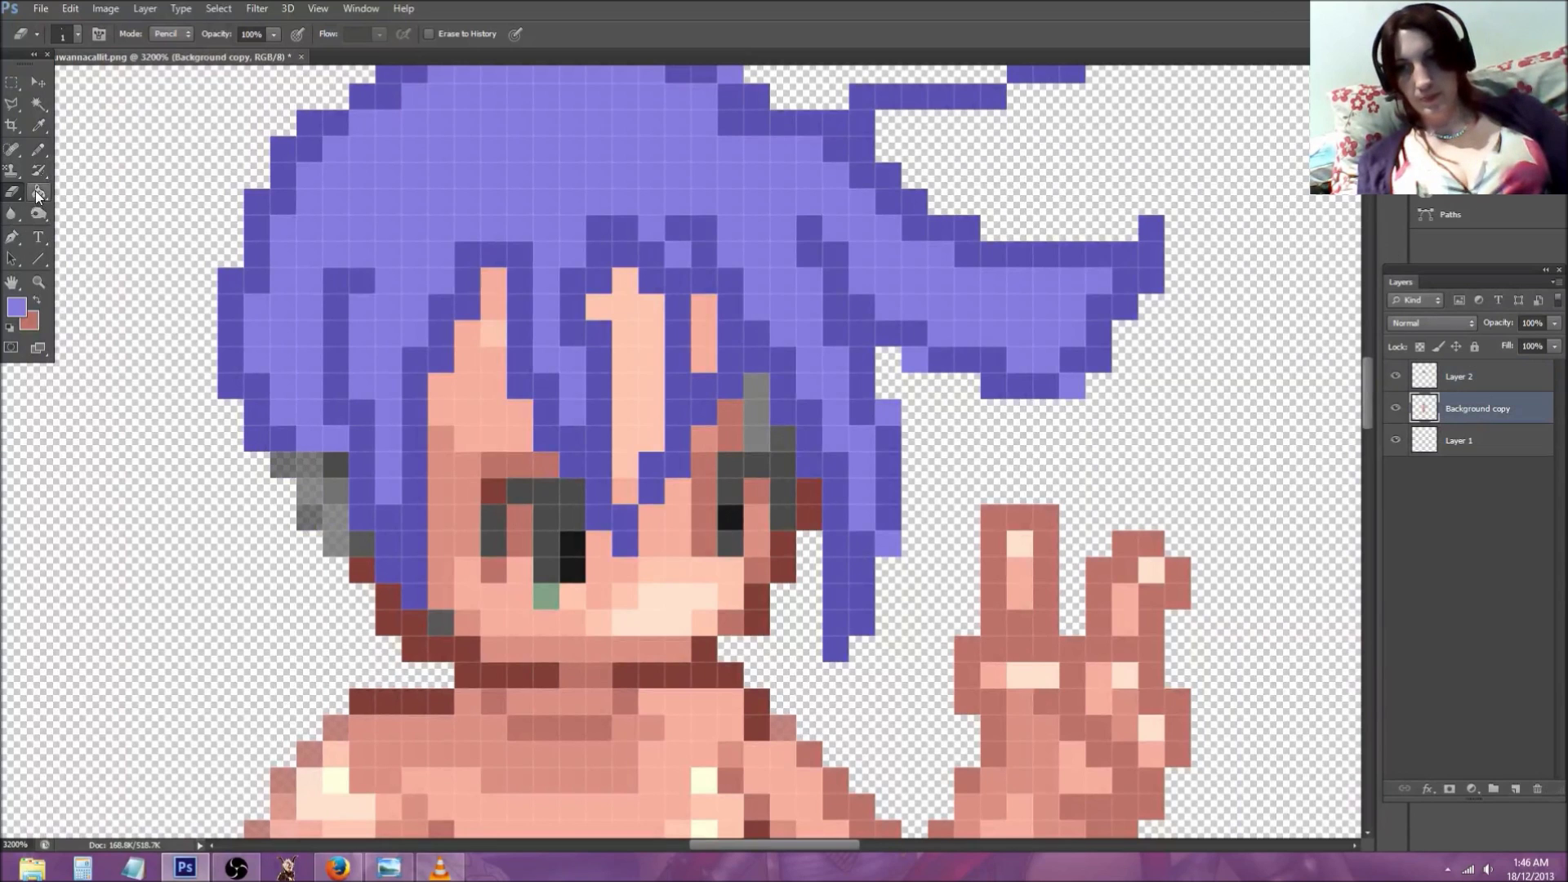
left_click(37, 125)
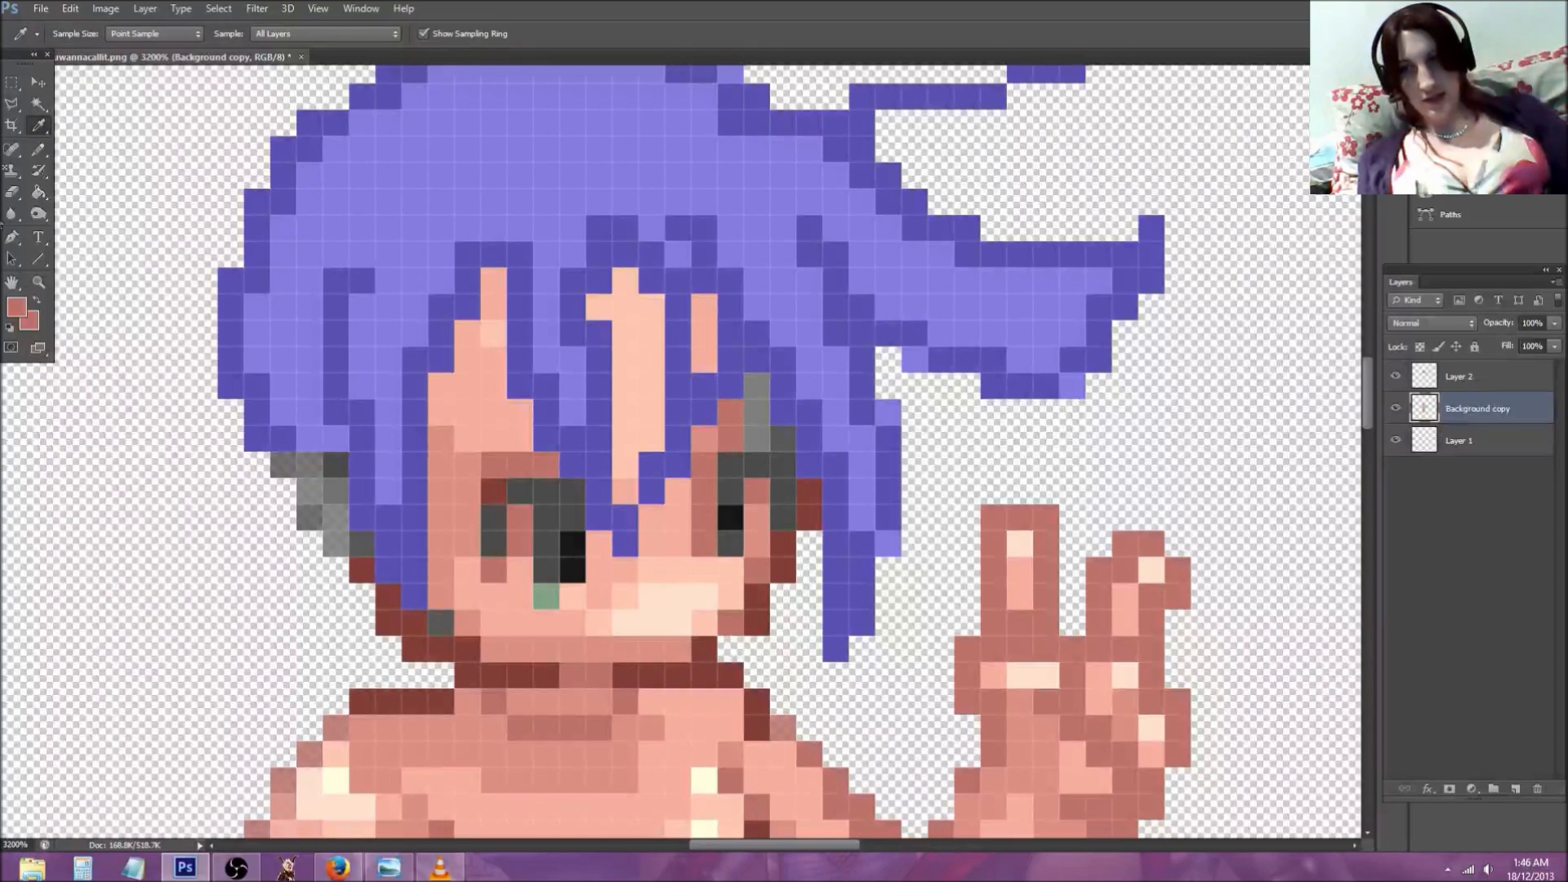
left_click(36, 151)
mouse_move(346, 456)
left_mouse_down()
mouse_move(234, 445)
mouse_move(226, 481)
mouse_move(312, 555)
left_mouse_up()
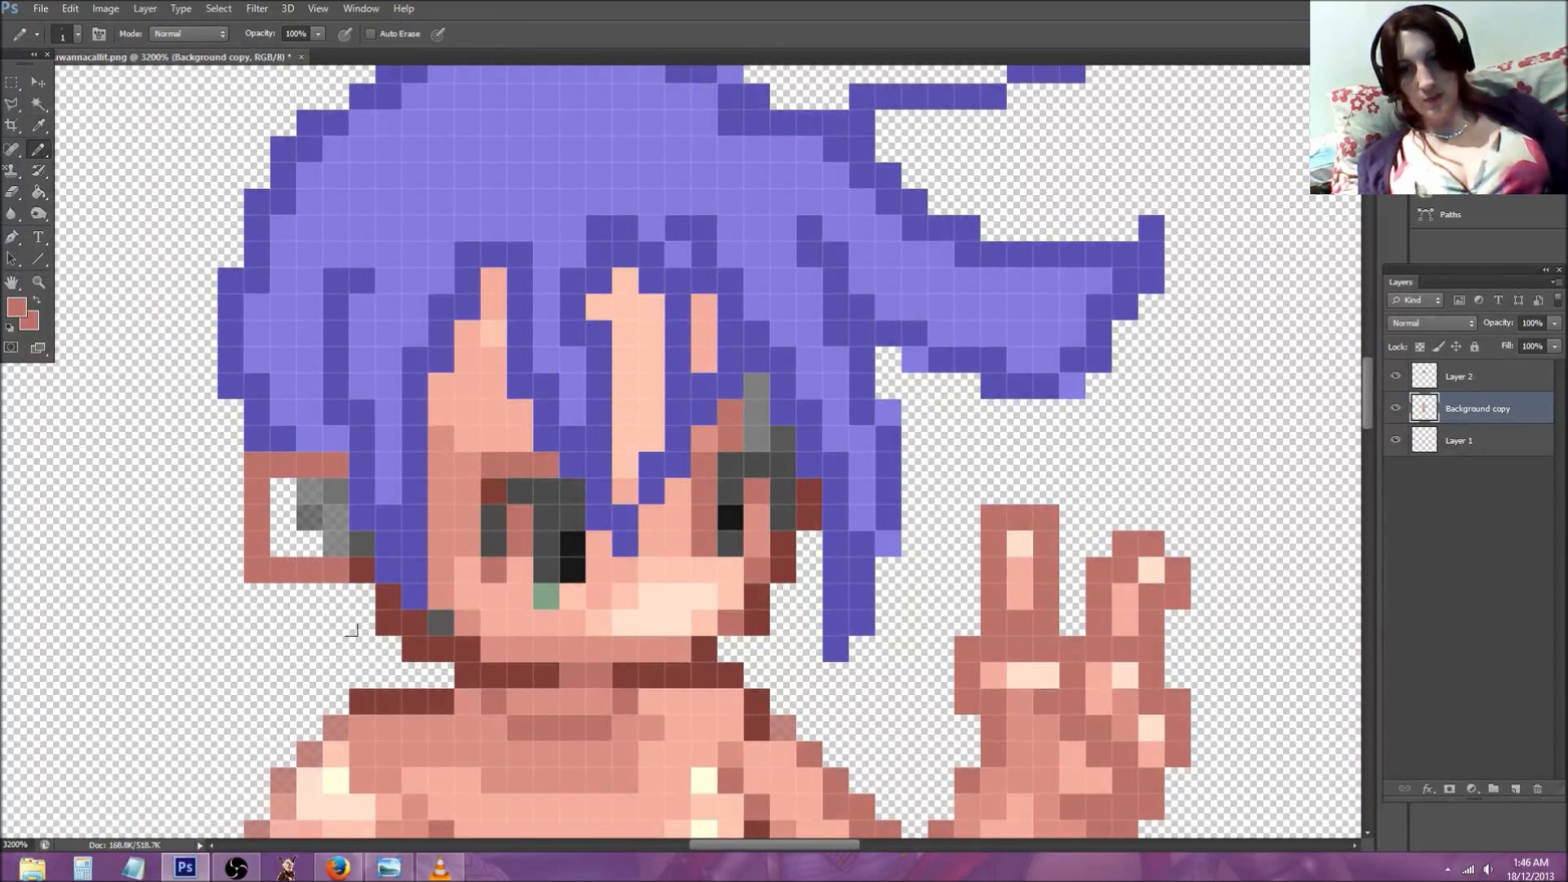
key("ctrl+alt+z")
key("ctrl+alt+z")
key("ctrl+alt+z")
key("ctrl+alt+z")
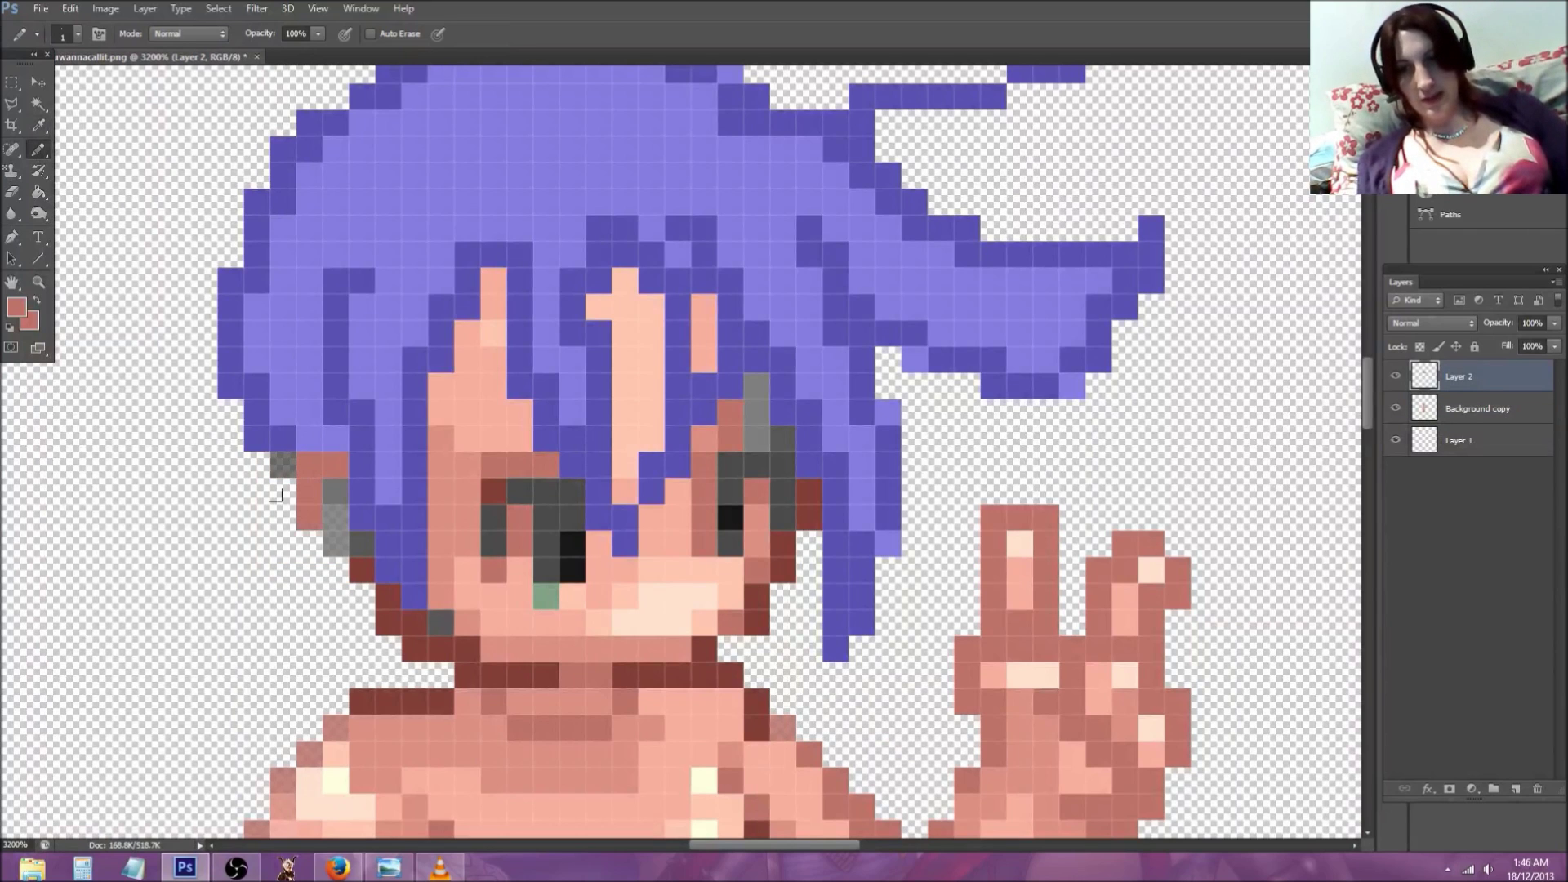
key("ctrl+alt+z")
key("ctrl+alt+z")
left_click_drag(343, 466, 125, 349)
left_click(277, 541)
left_click_drag(260, 532, 99, 515)
left_click_drag(363, 597, 123, 678)
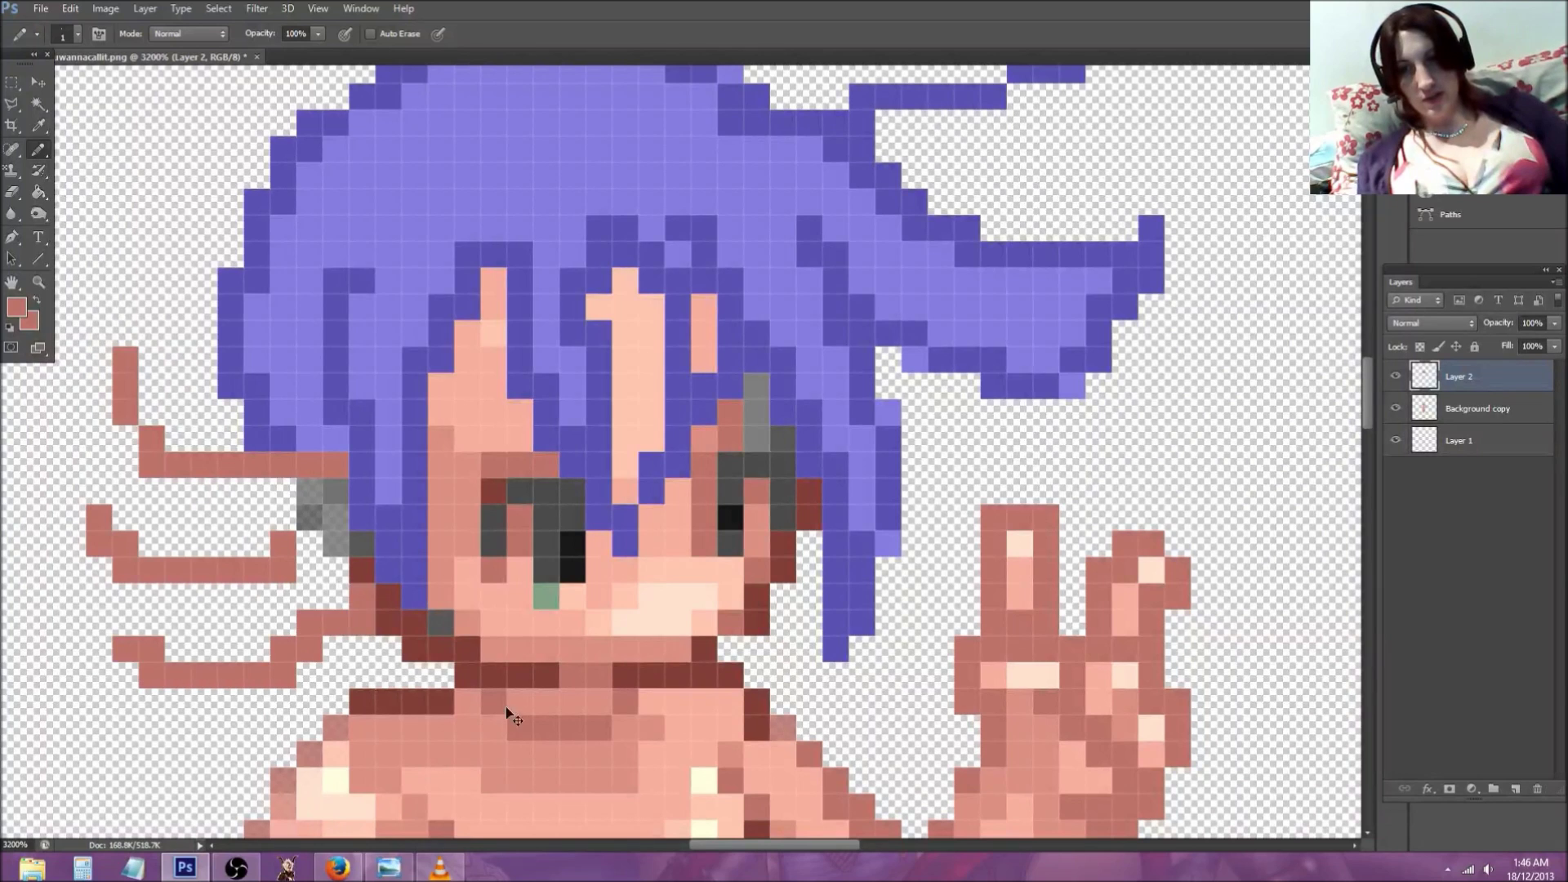
key("ctrl+alt+z")
key("ctrl+alt+z")
key("ctrl+alt+z")
Step: Pencil a long pointed ear outline and its inner fold at the back of the head on Layer 2
mouse_move(342, 465)
left_mouse_down()
mouse_move(214, 445)
mouse_move(128, 386)
mouse_move(137, 477)
mouse_move(181, 537)
mouse_move(251, 566)
mouse_move(329, 560)
left_mouse_up()
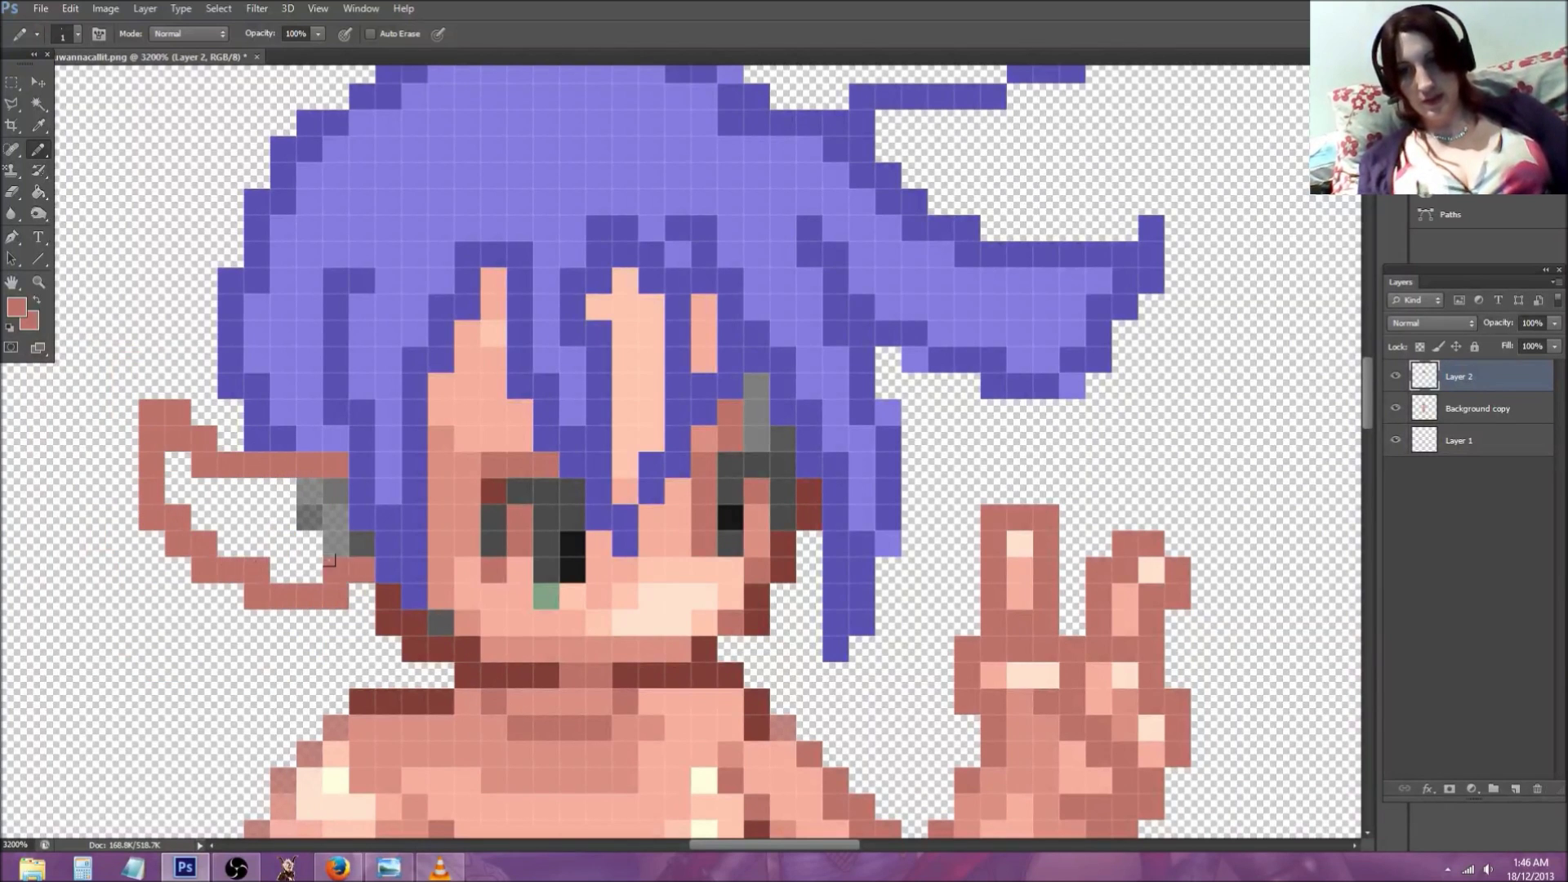
left_click_drag(255, 503, 310, 544)
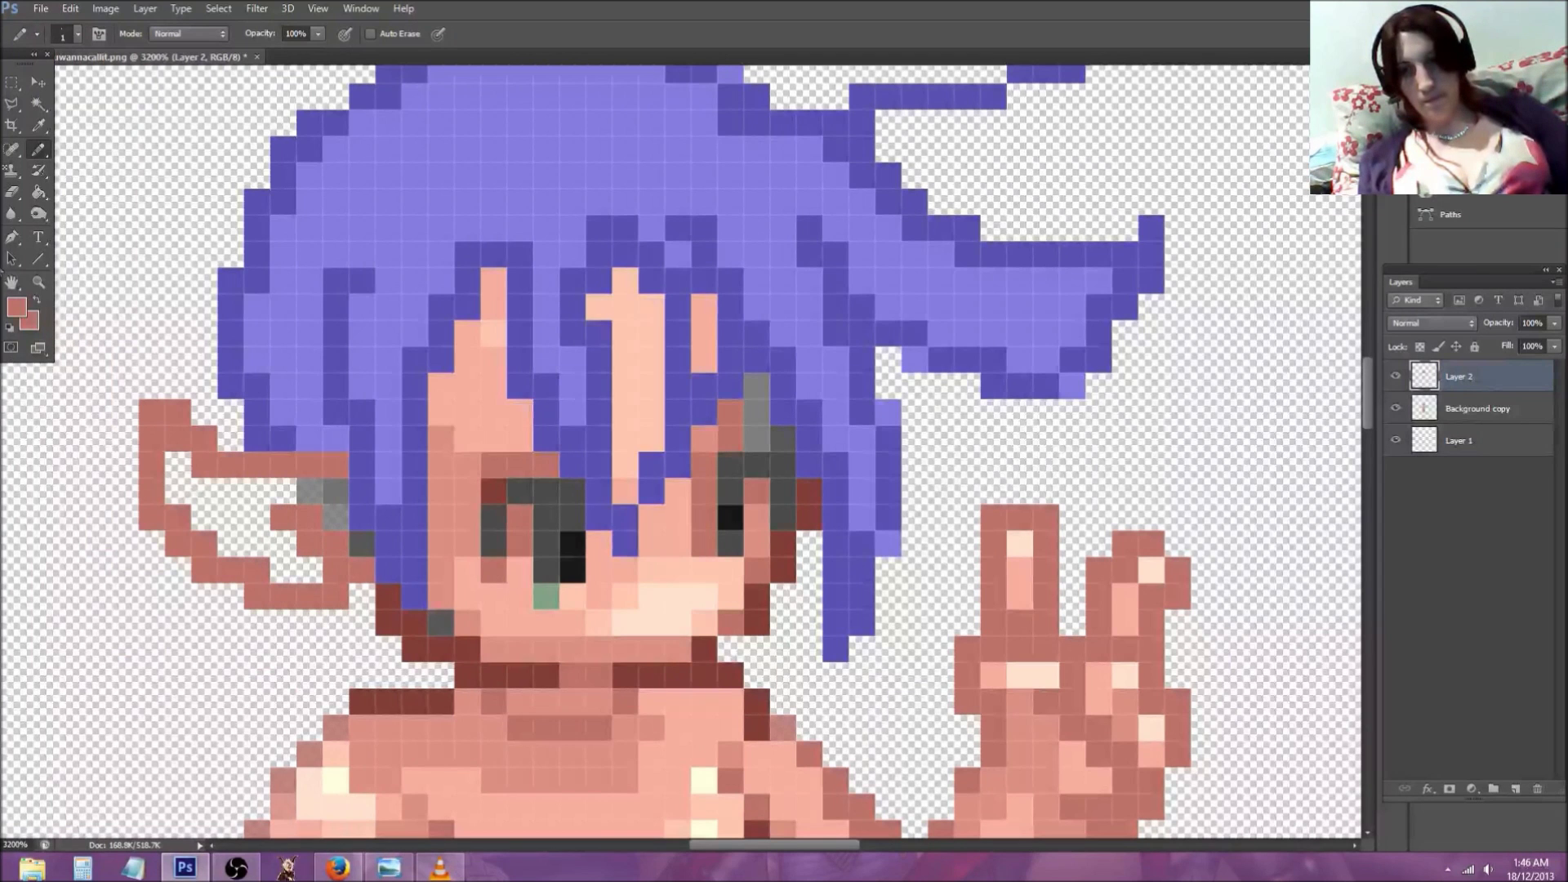
Step: Fill the ear using sampled skin tones, medium in the lower part and lighter along the upper part
left_click(39, 125)
left_click(427, 501)
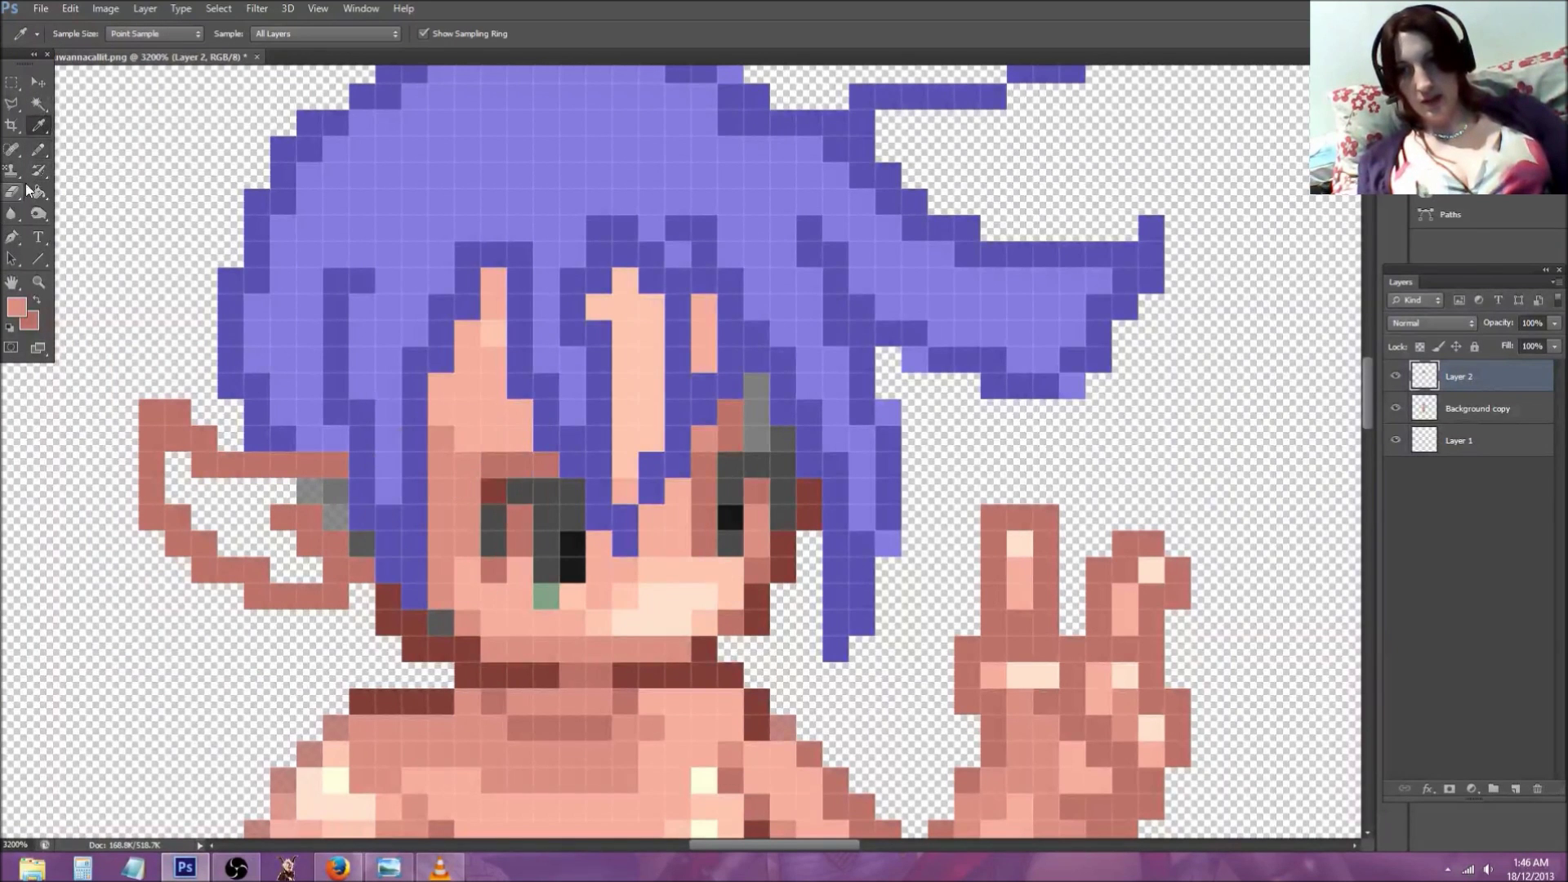
left_click(38, 149)
mouse_move(261, 520)
left_mouse_down()
mouse_move(263, 540)
mouse_move(194, 500)
left_mouse_up()
left_click(200, 514)
left_click(38, 125)
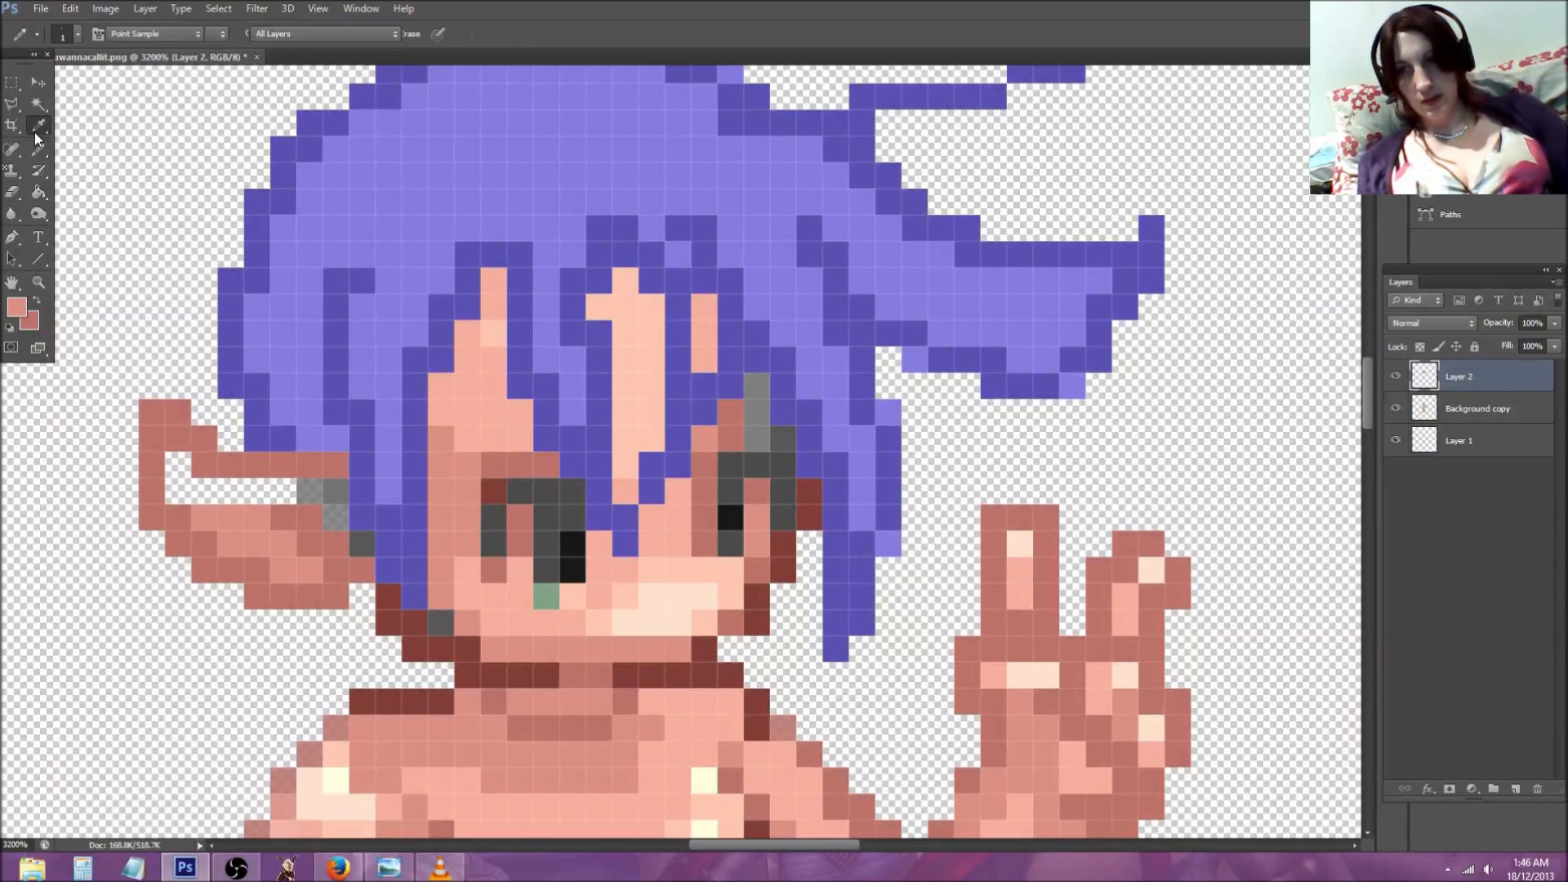
left_click(40, 149)
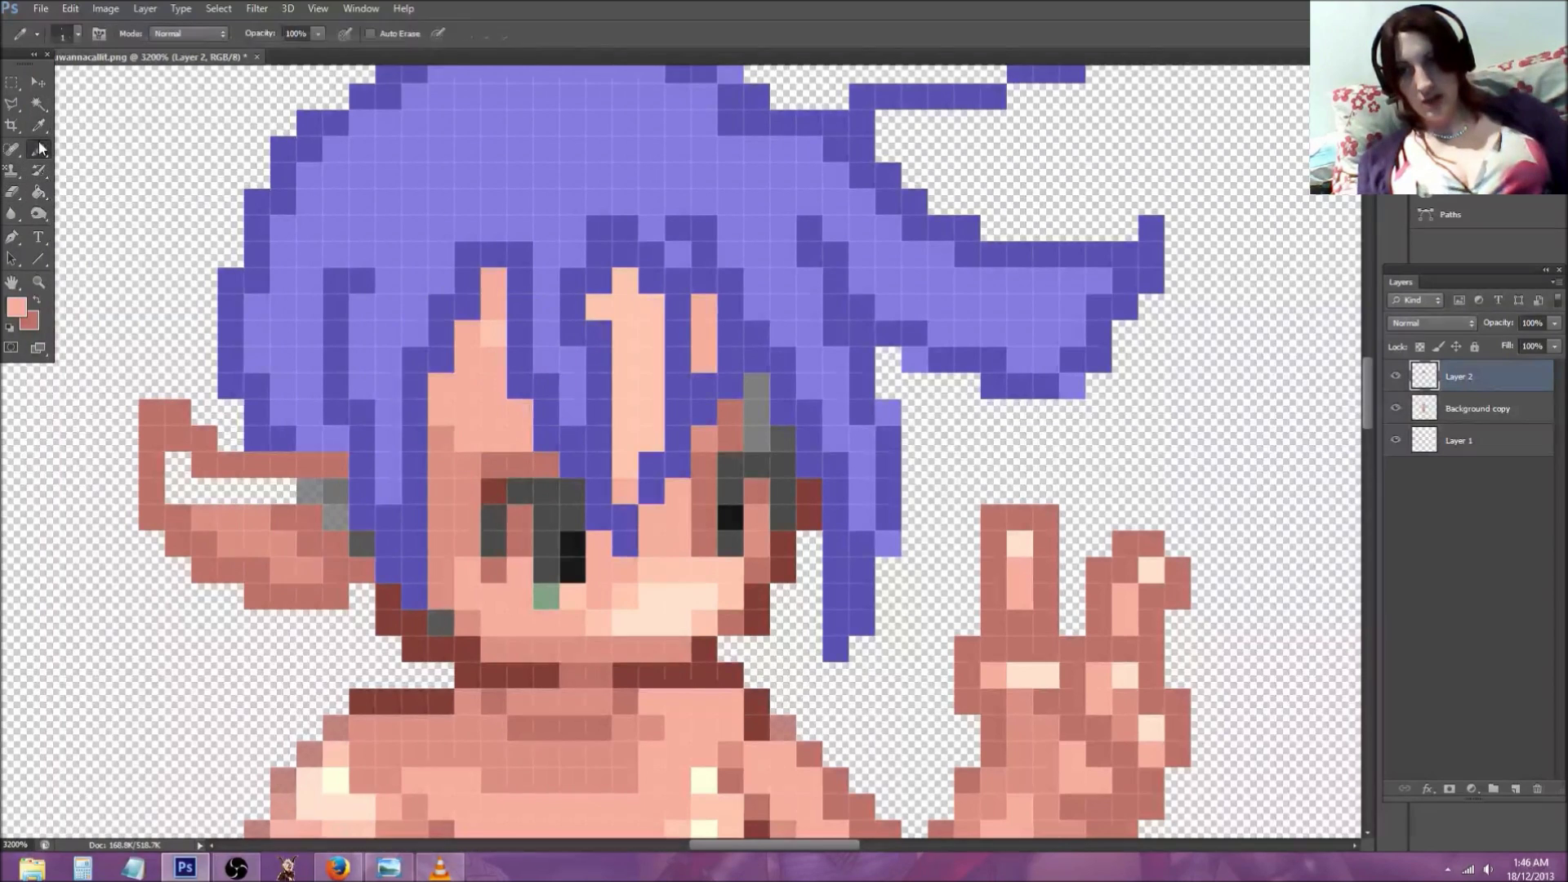
mouse_move(333, 517)
left_mouse_down()
mouse_move(302, 474)
mouse_move(215, 483)
mouse_move(154, 450)
left_mouse_up()
Step: Sample the ear's outline colour and add an outline pixel where its lower edge meets the jaw
key("z")
left_click(446, 36)
left_click(682, 392)
left_click(682, 393)
left_click_drag(683, 393, 654, 472)
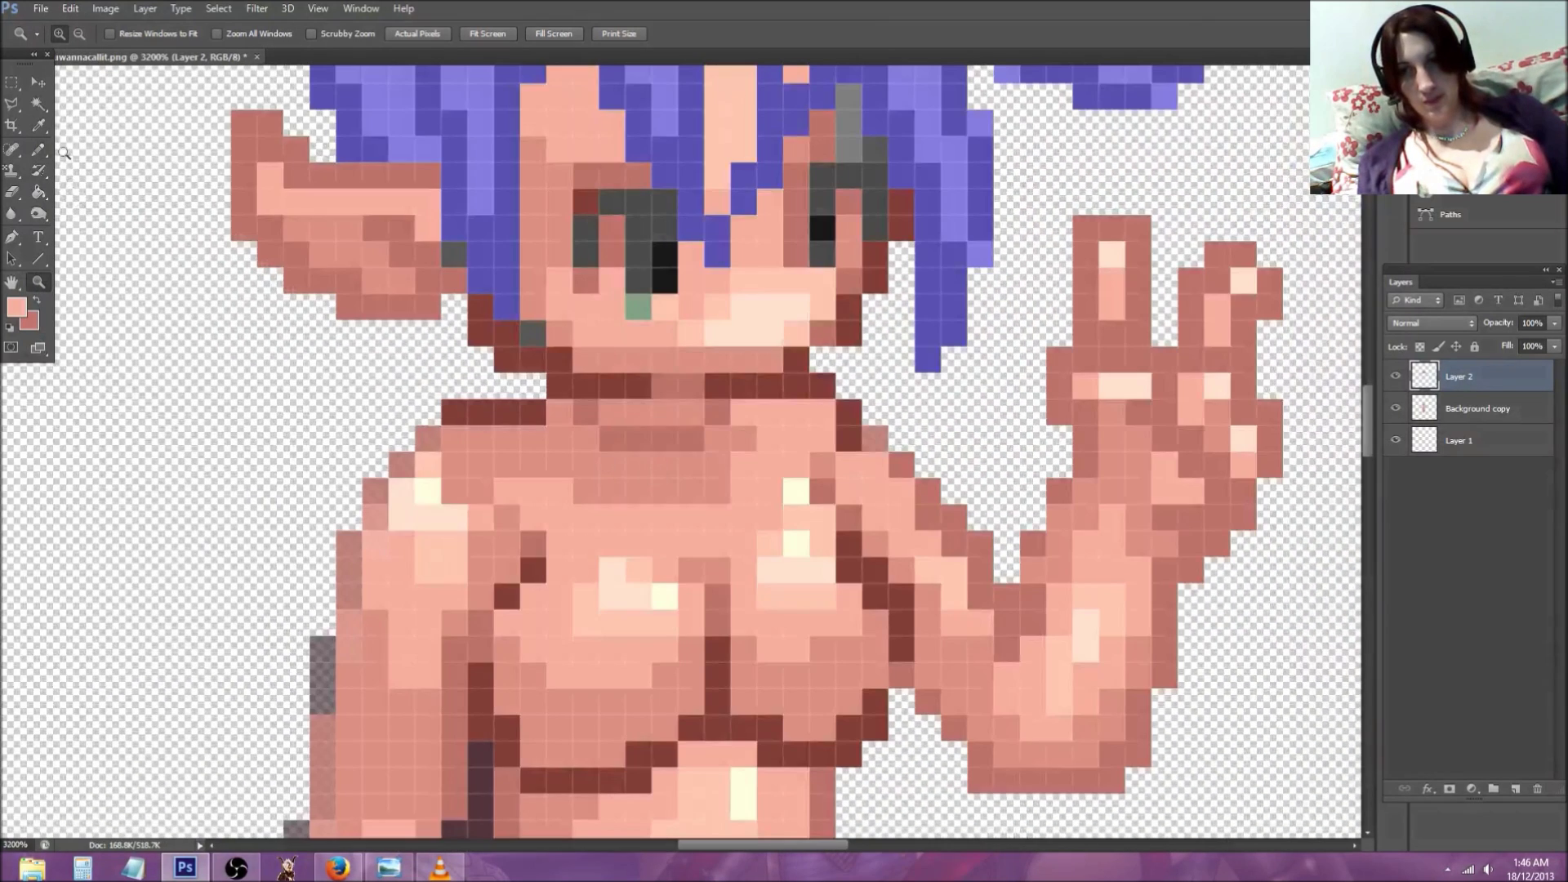
left_click(38, 125)
left_click(229, 188)
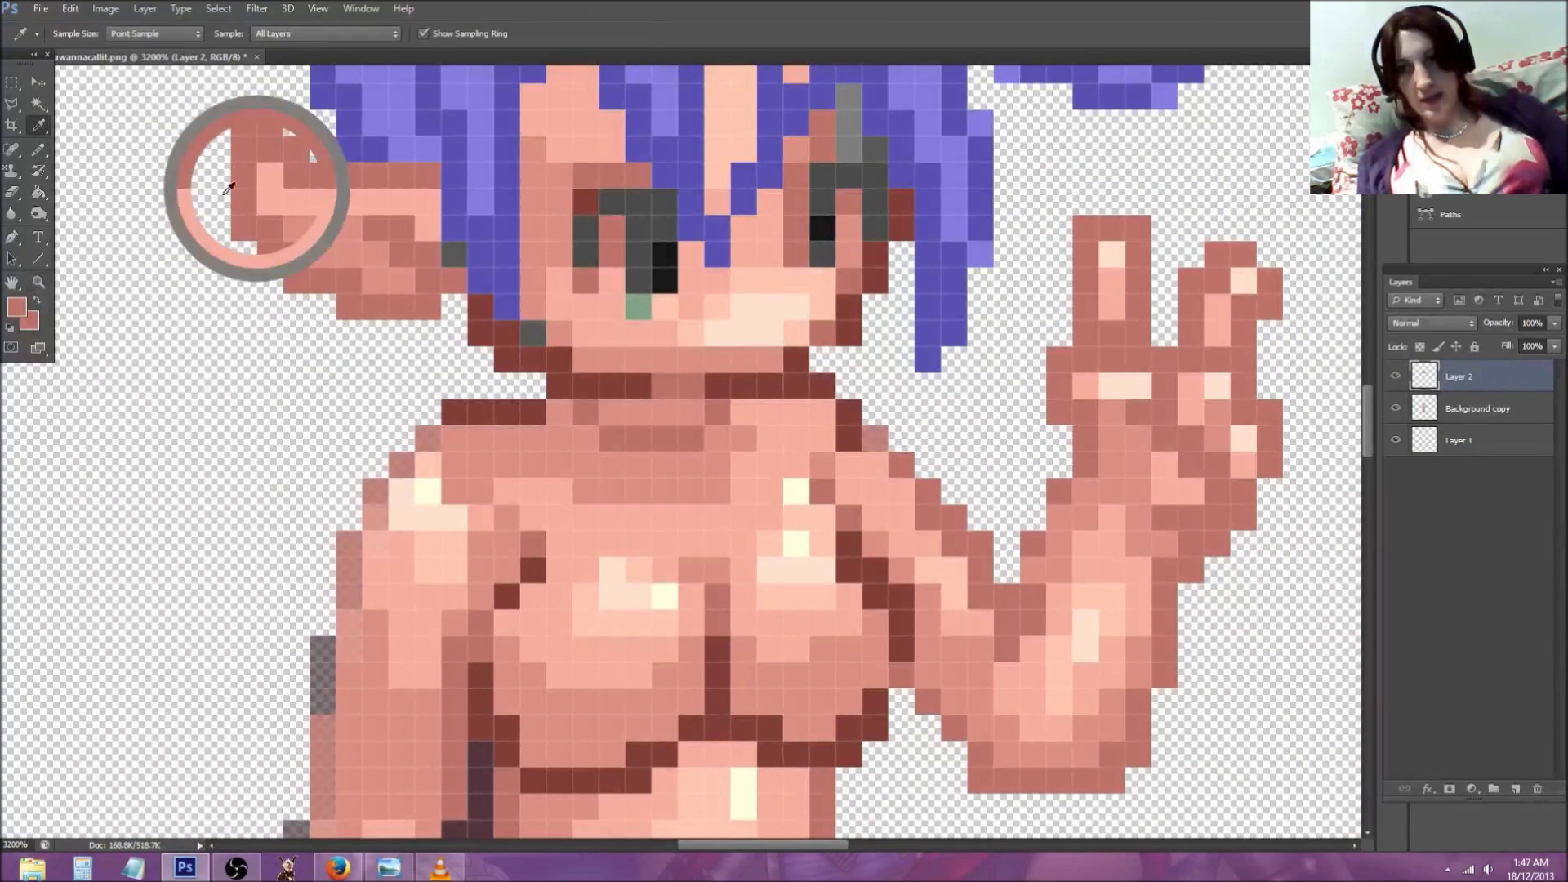
left_click(38, 149)
left_click(454, 307)
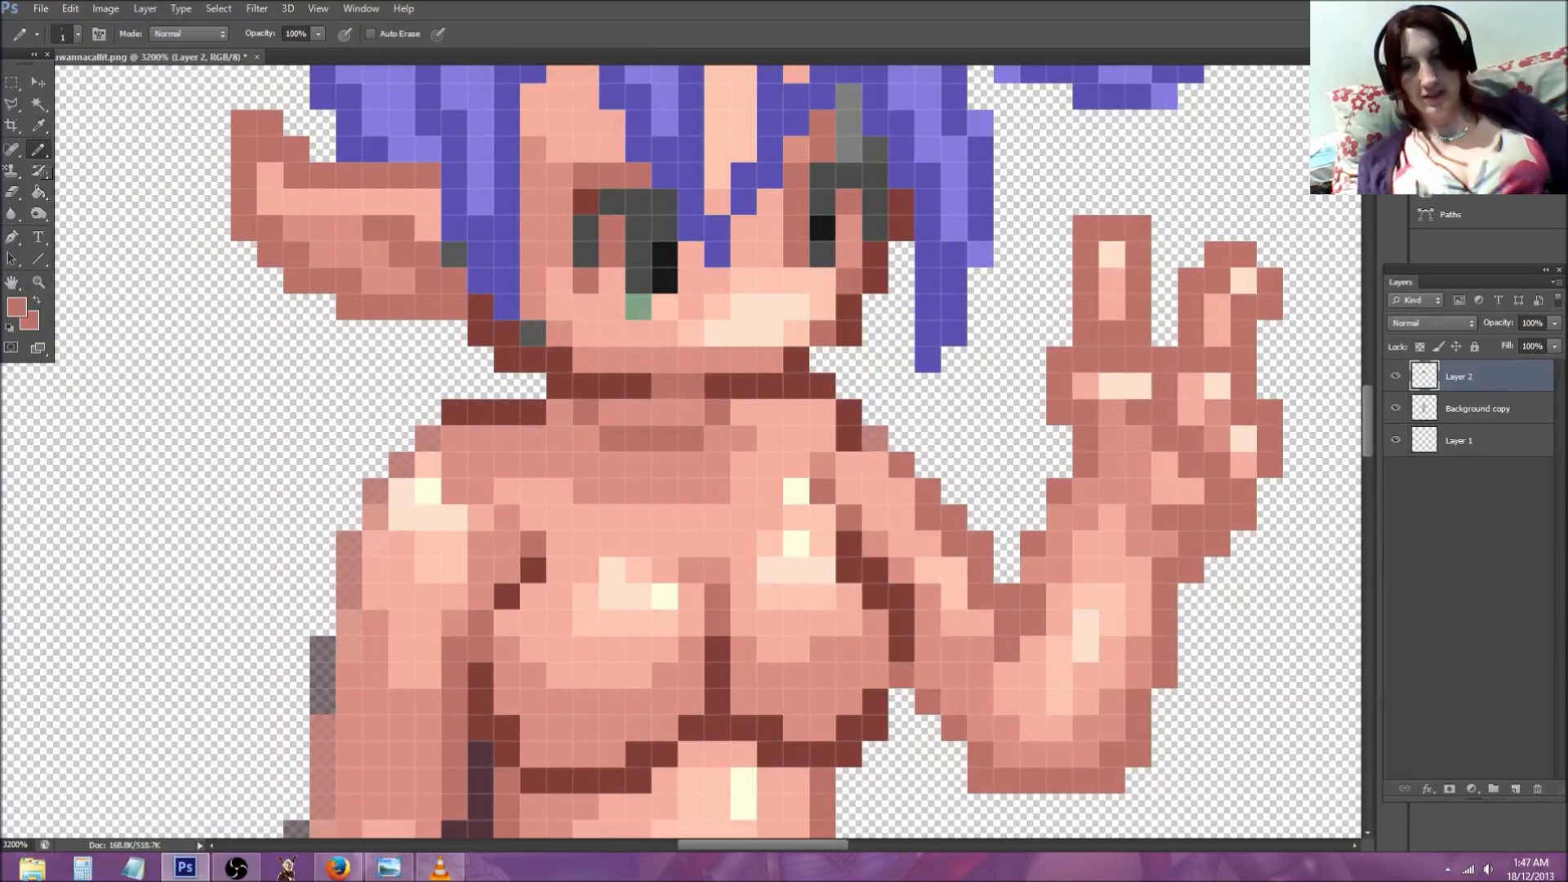
Step: Remove the ear's upturned tip so its upper edge is straight, keeping the outline closed at the point
left_click(38, 125)
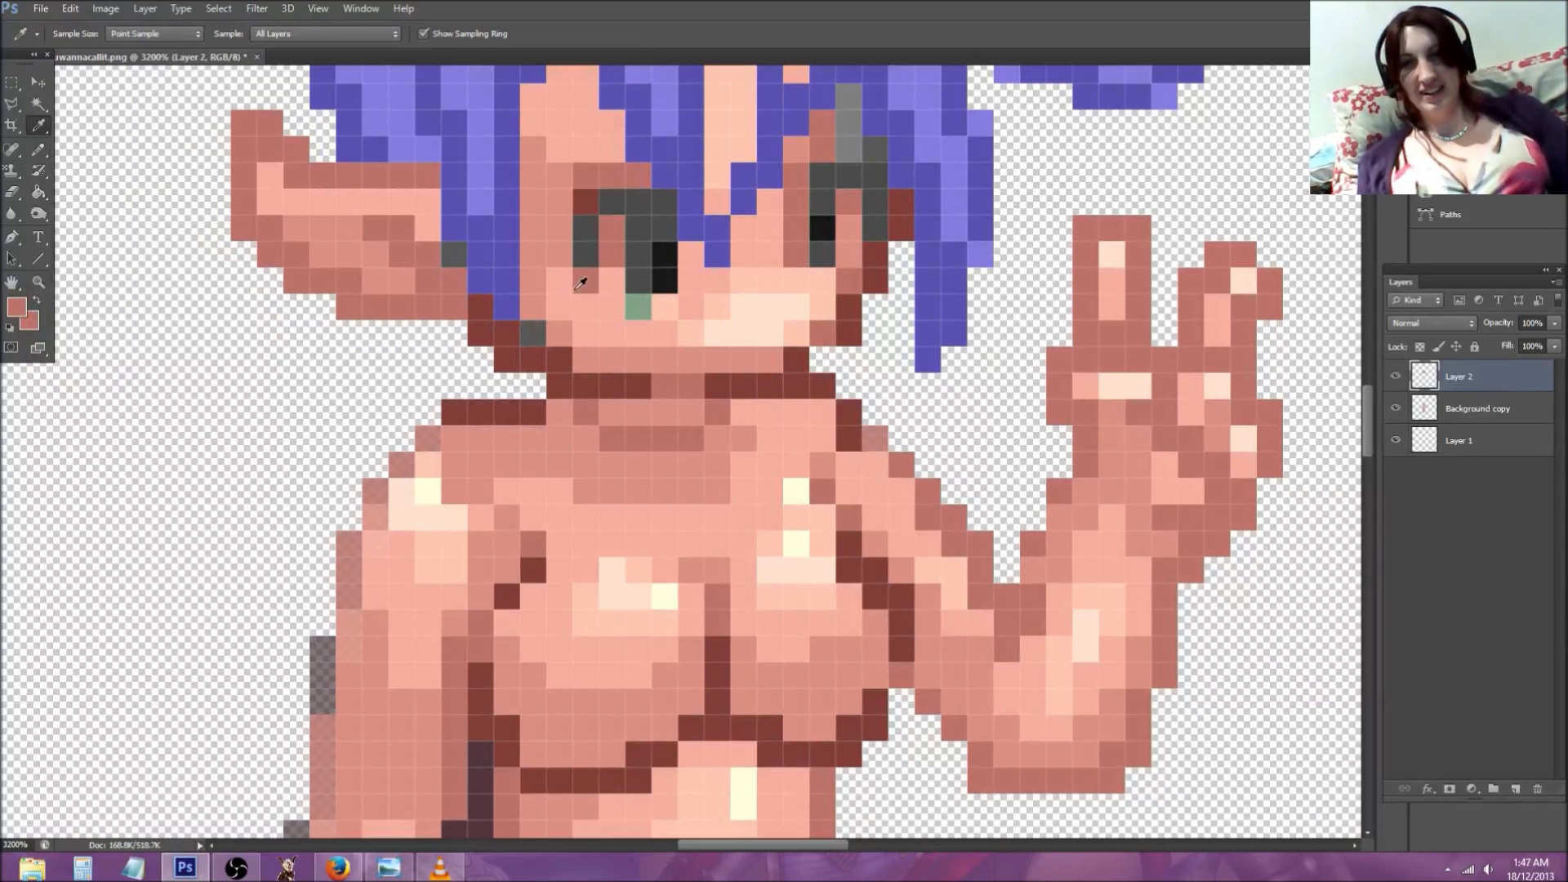
scroll(576, 302, "up", 5)
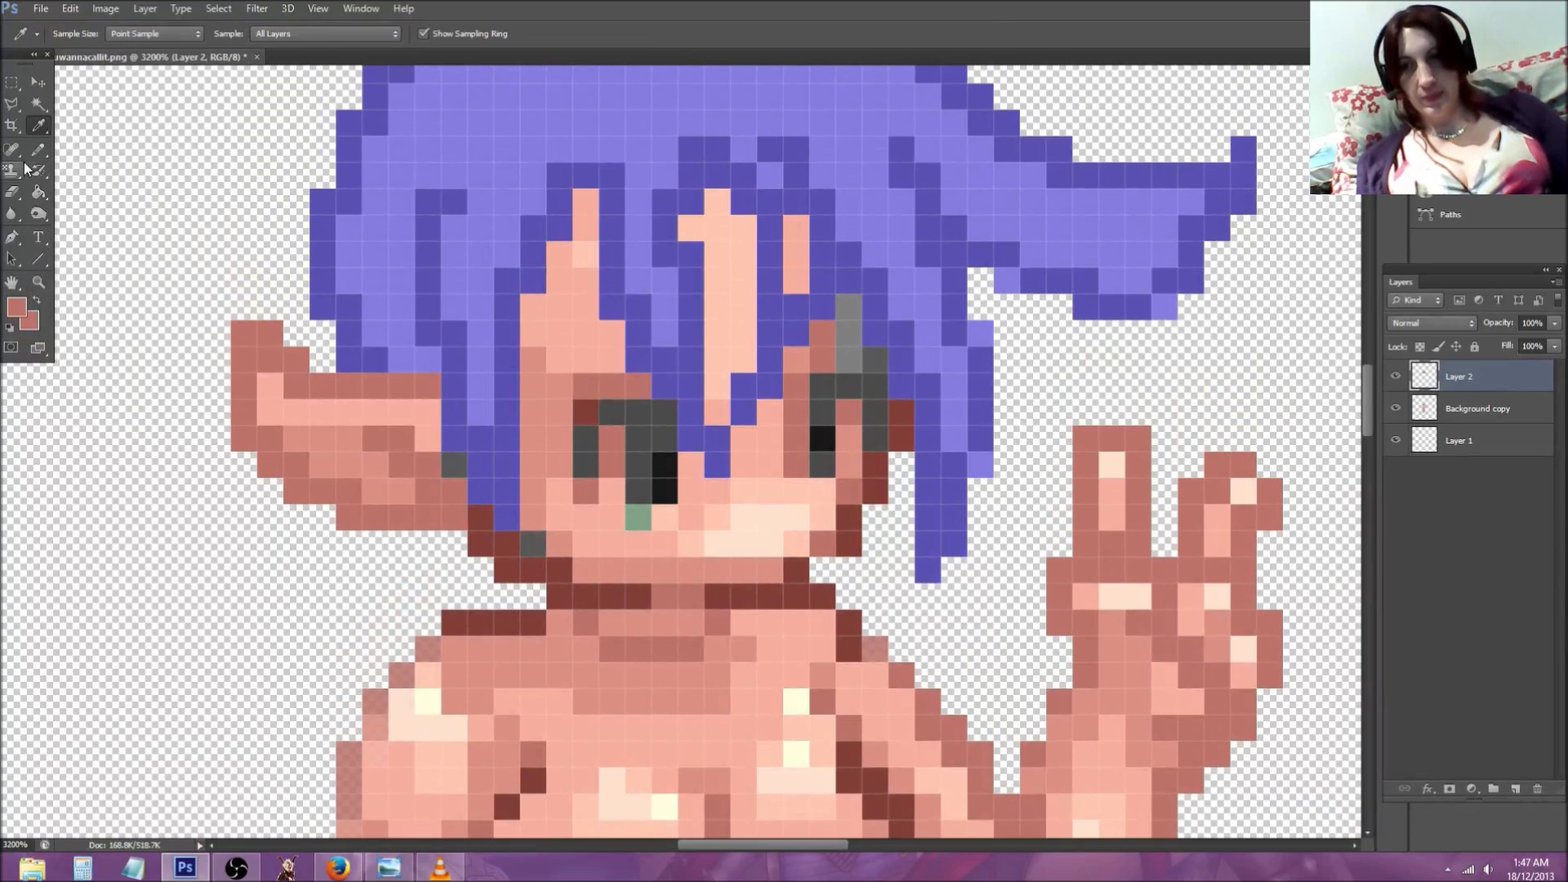
left_click(12, 192)
left_click_drag(270, 334, 244, 334)
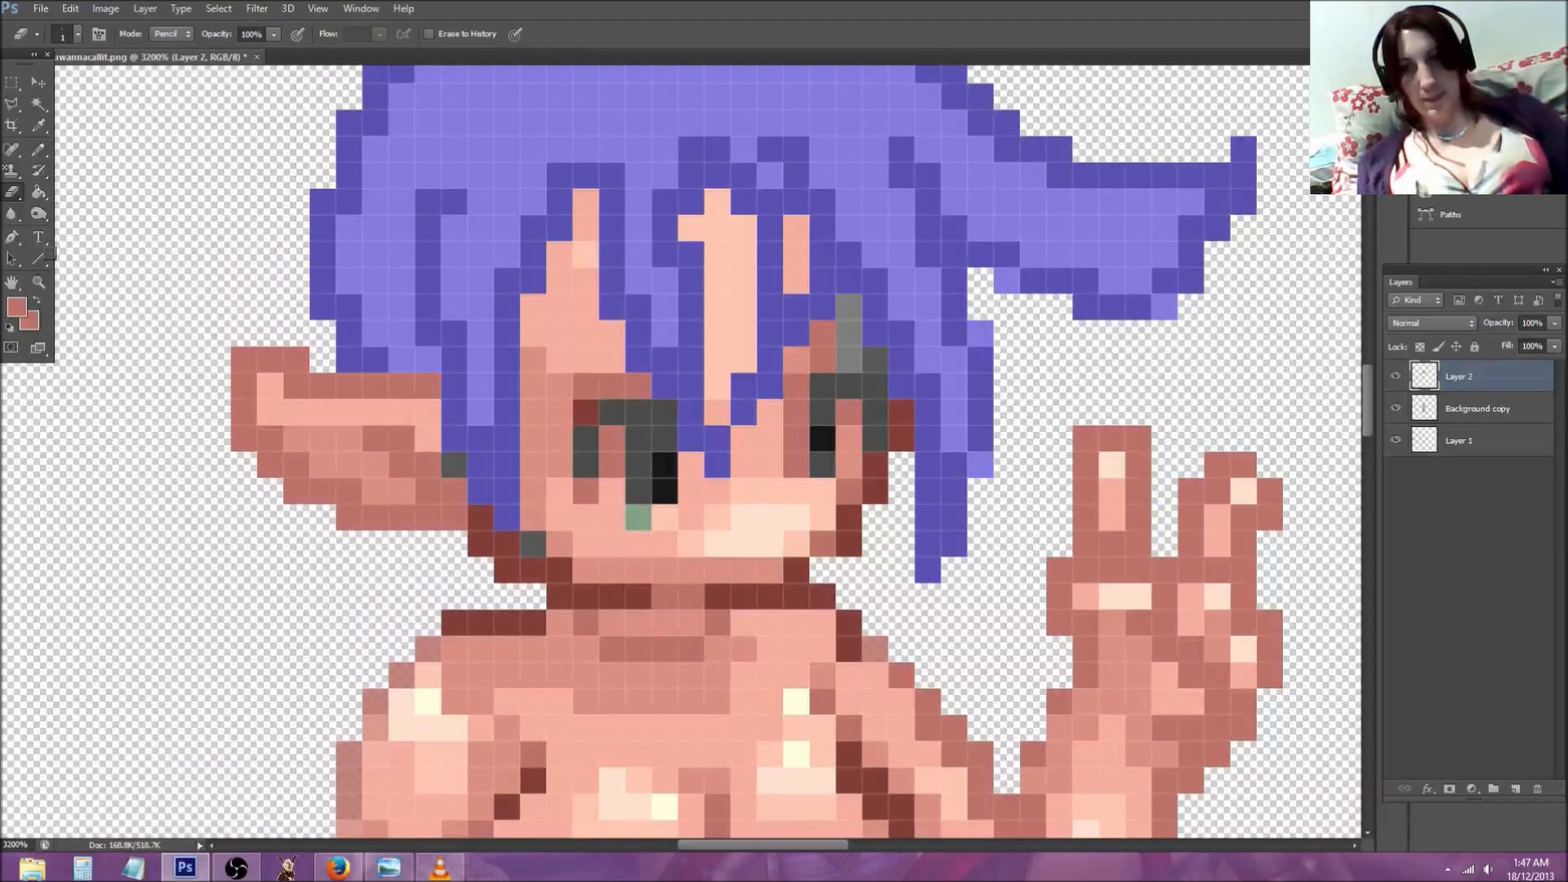
left_click(296, 359)
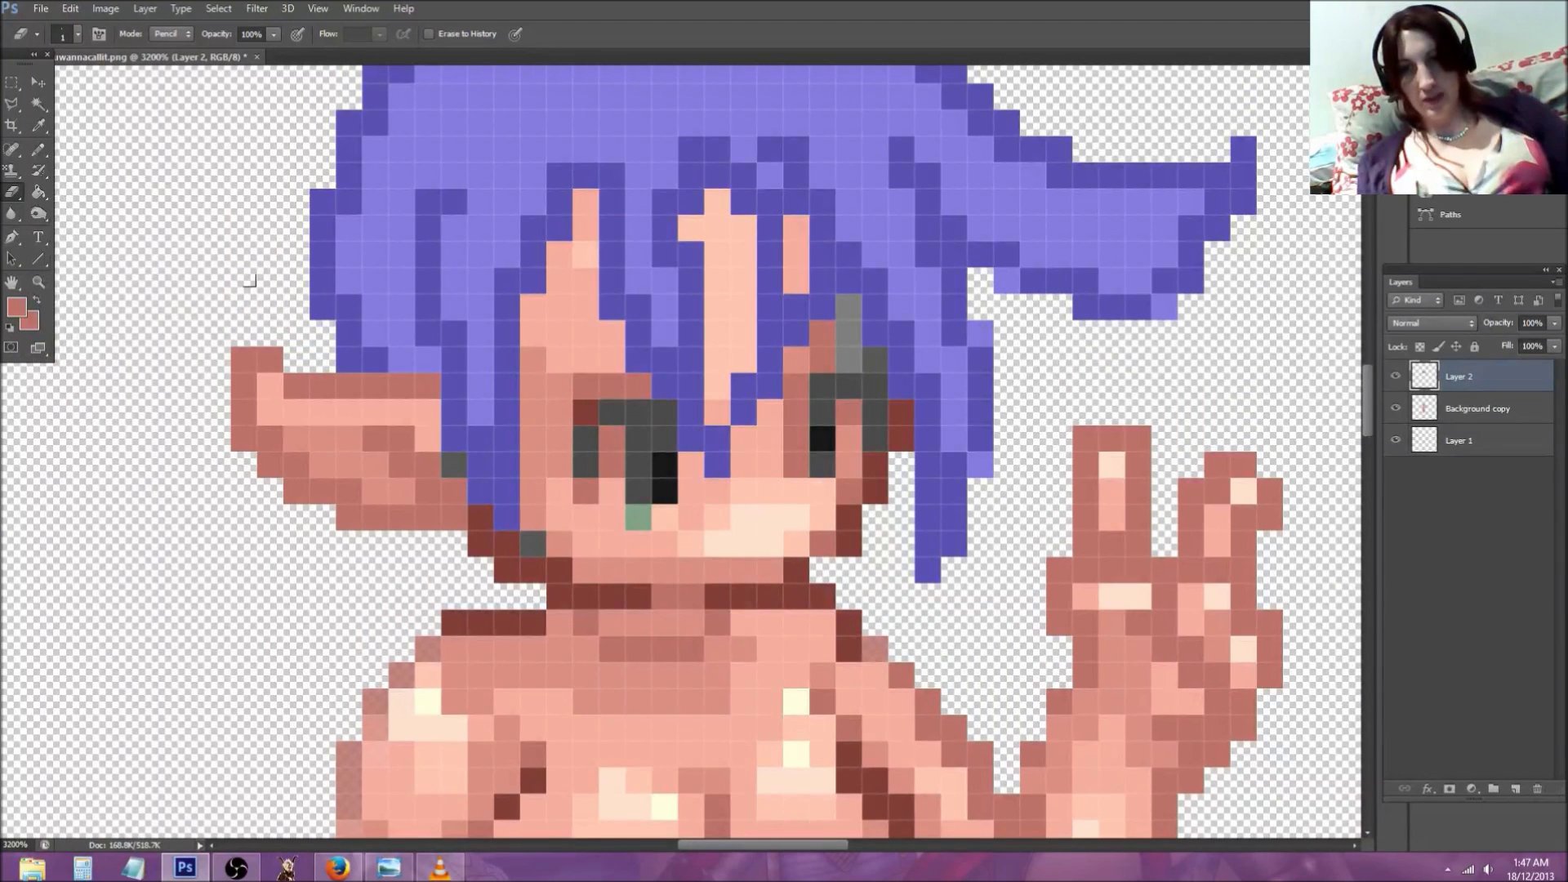
left_click_drag(255, 318, 206, 324)
left_click(39, 149)
left_click(237, 361)
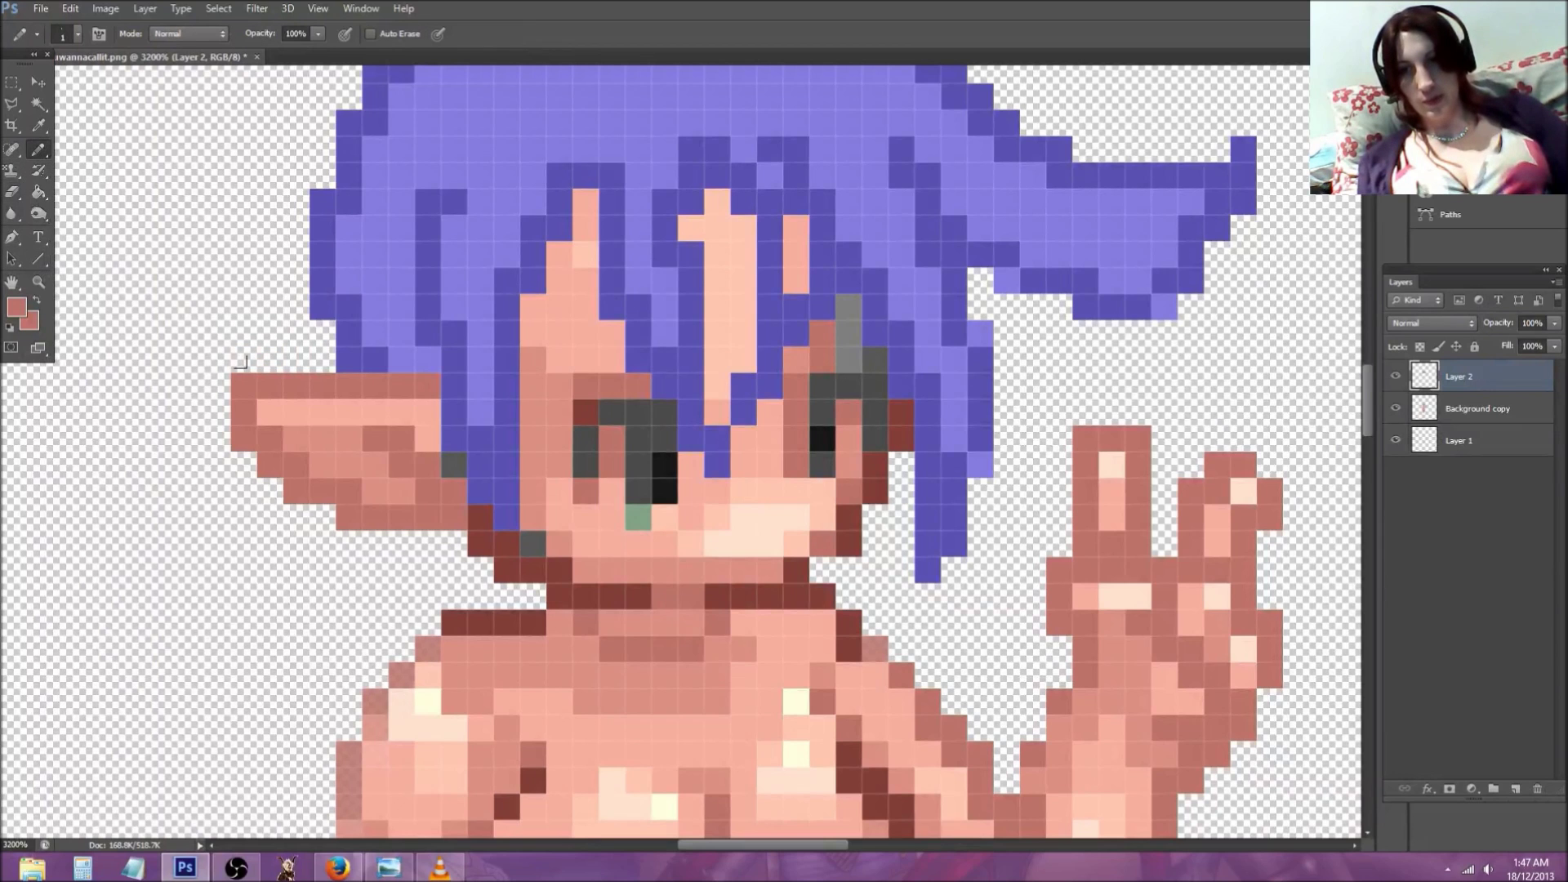
Step: Examine the whole sprite at actual size and the proportions of the ear and hair
left_click(39, 282)
left_click(418, 34)
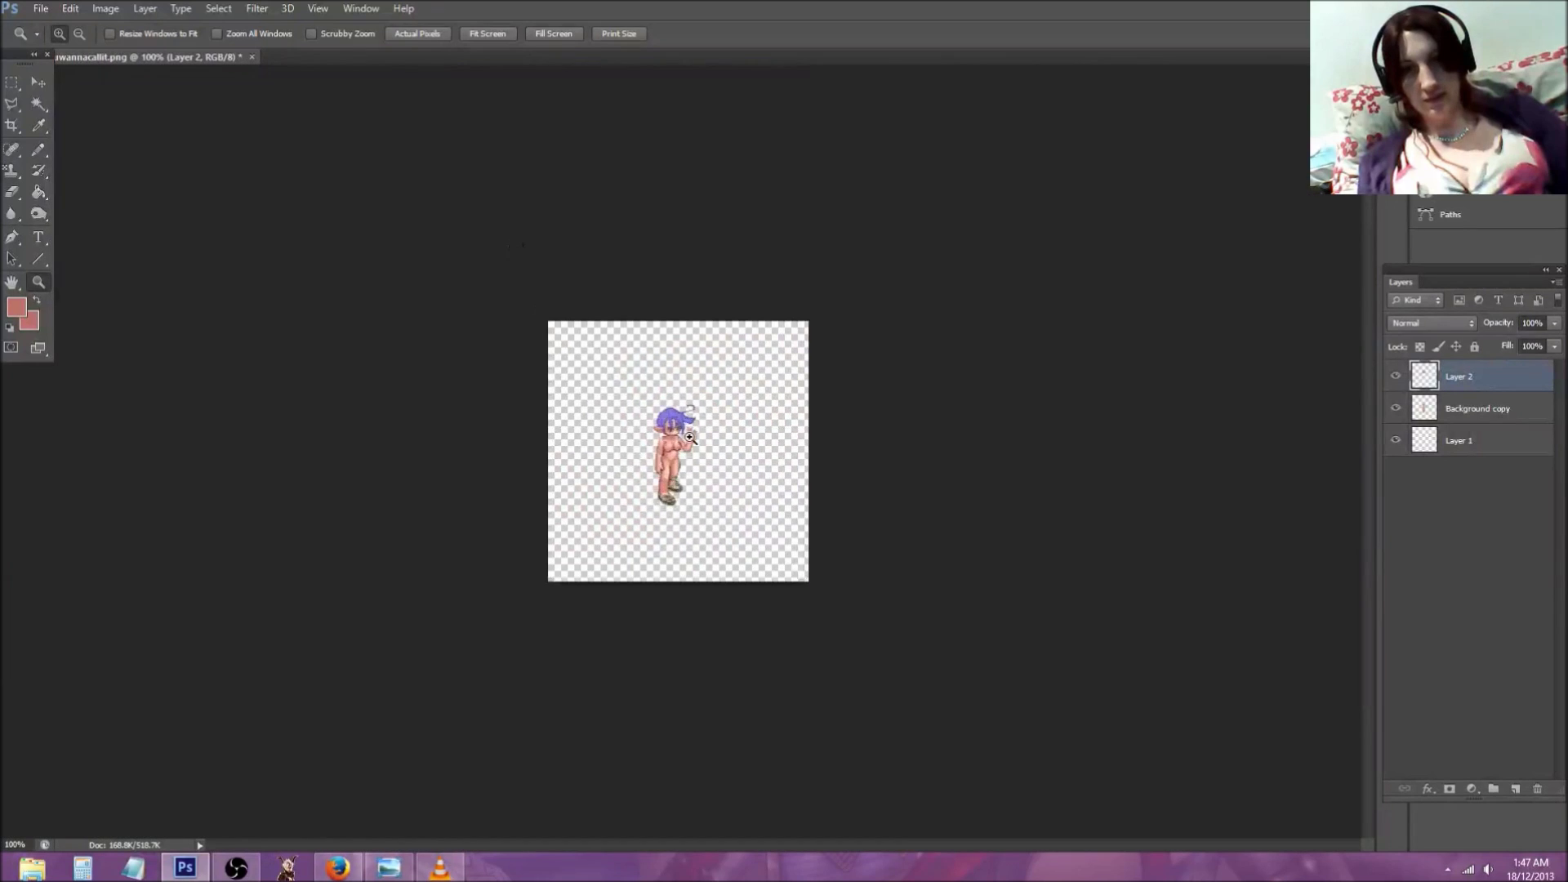
left_click(690, 439)
left_click_drag(553, 259, 658, 406)
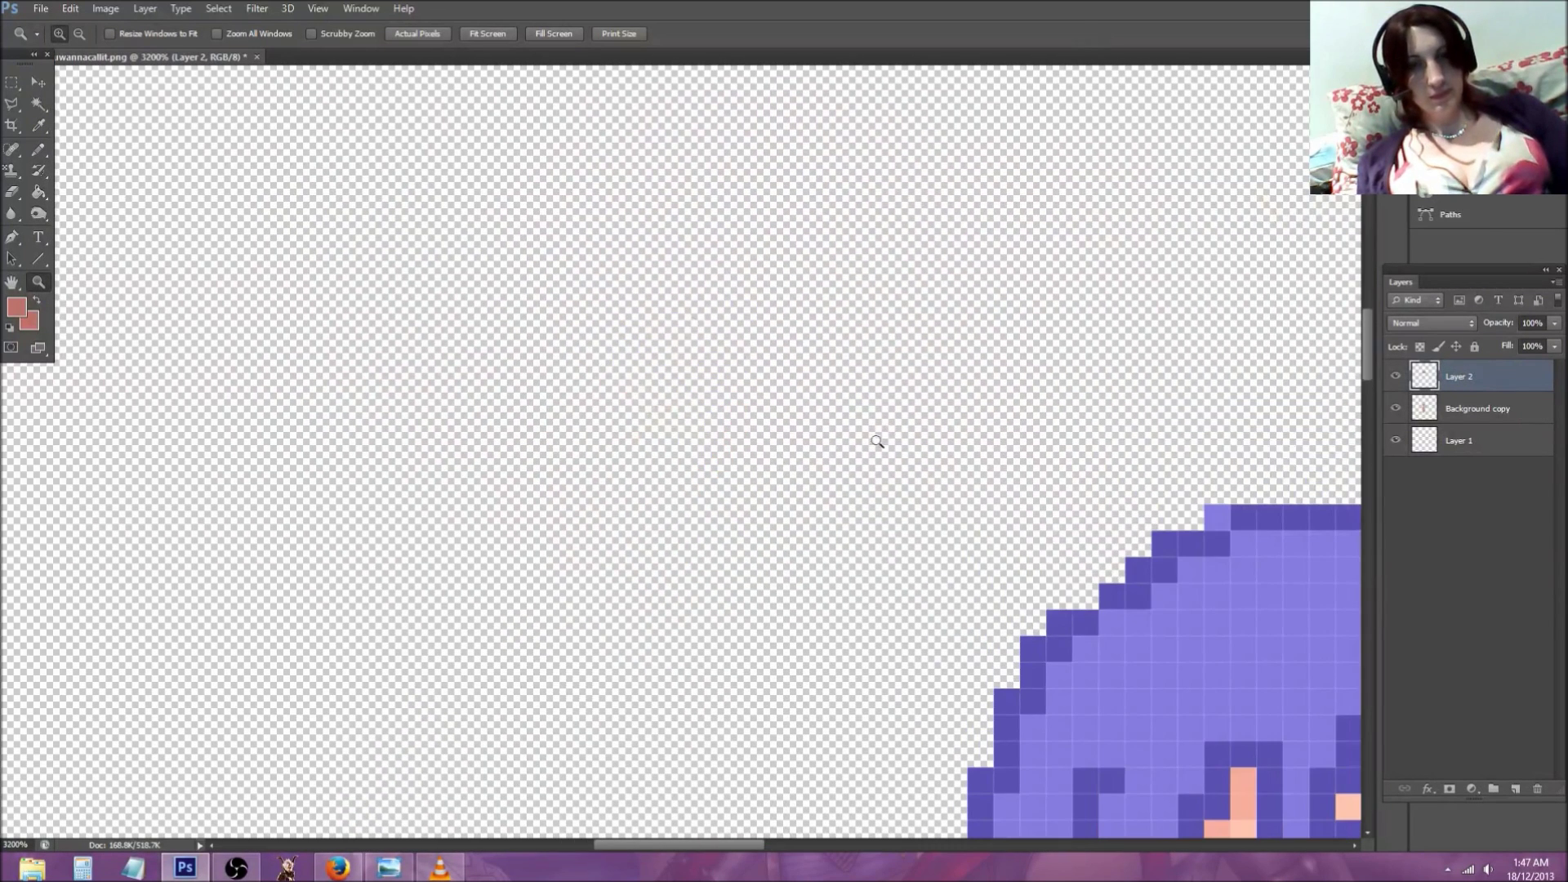
left_click(417, 33)
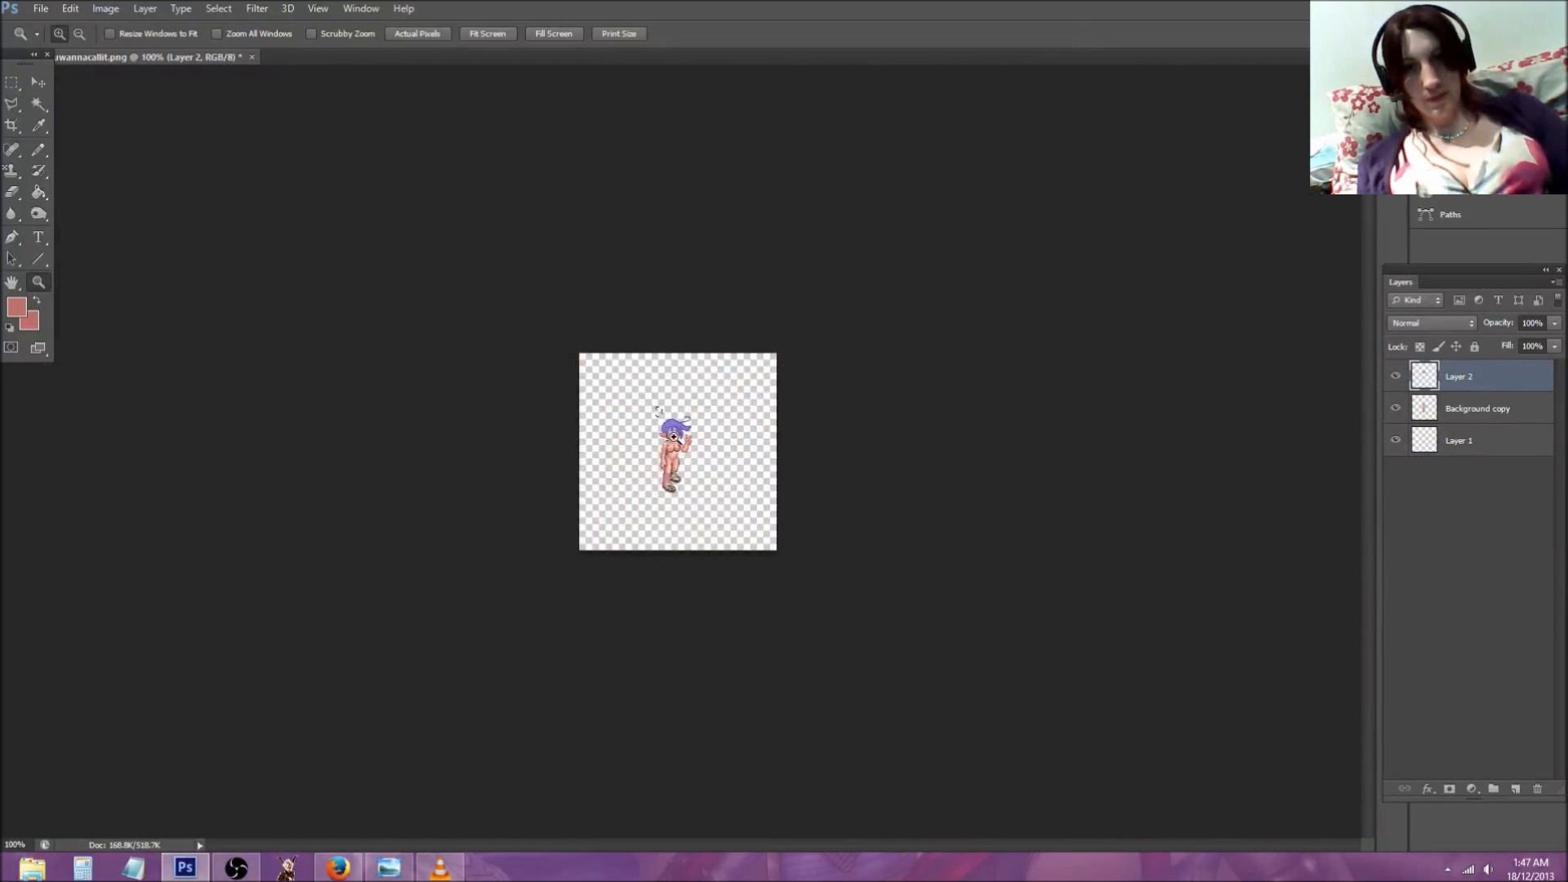
left_click_drag(718, 525, 649, 392)
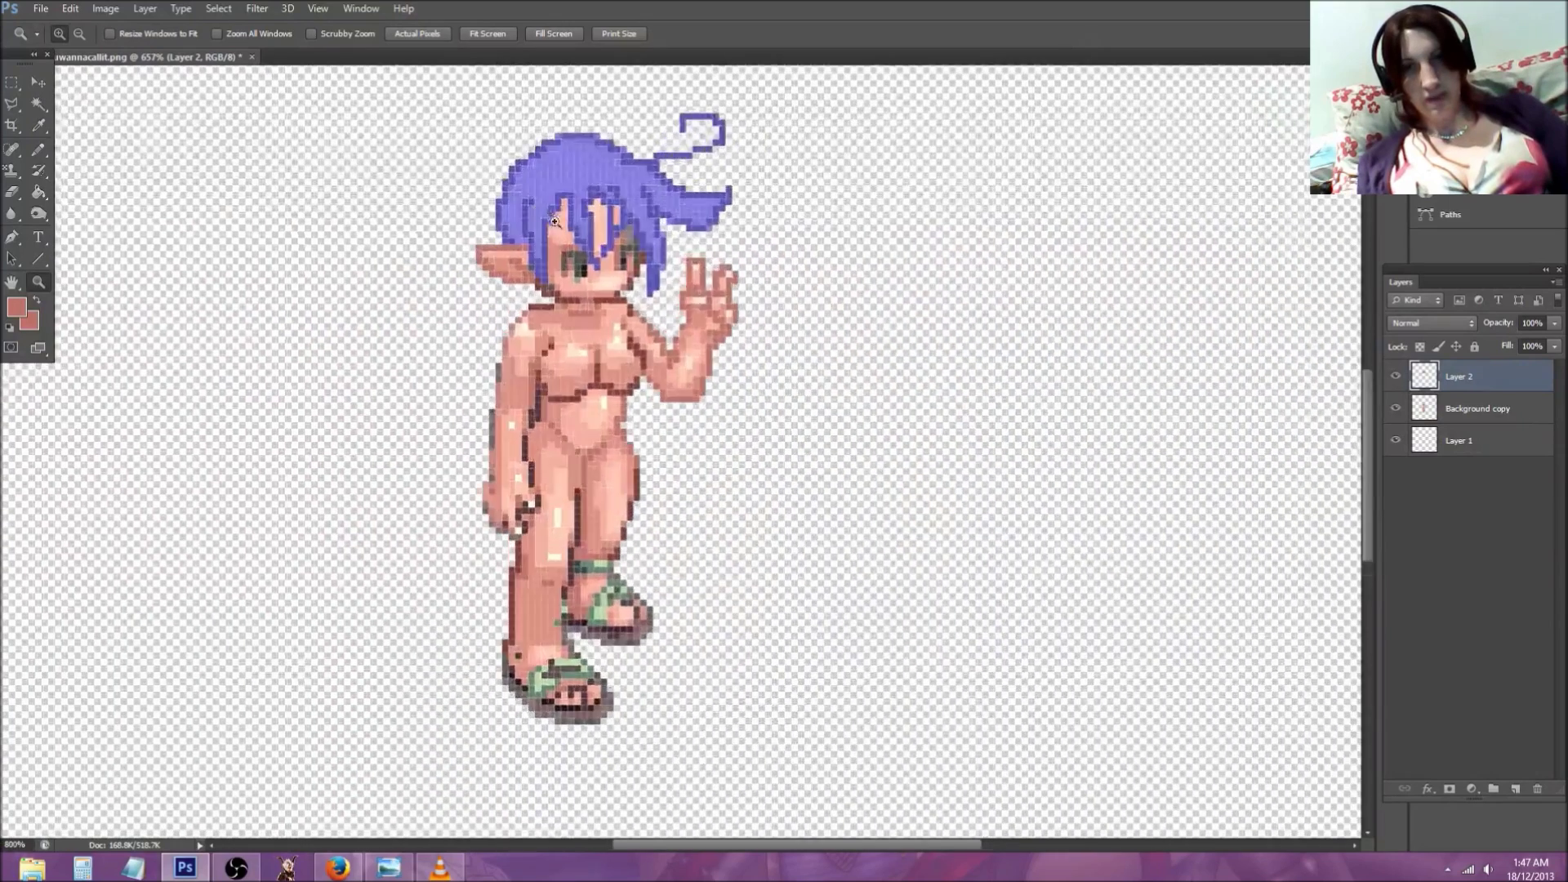
left_click_drag(553, 222, 511, 182)
Step: Sample the light purple hair colour and toggle Layer 2's visibility to check what it contains
key("b")
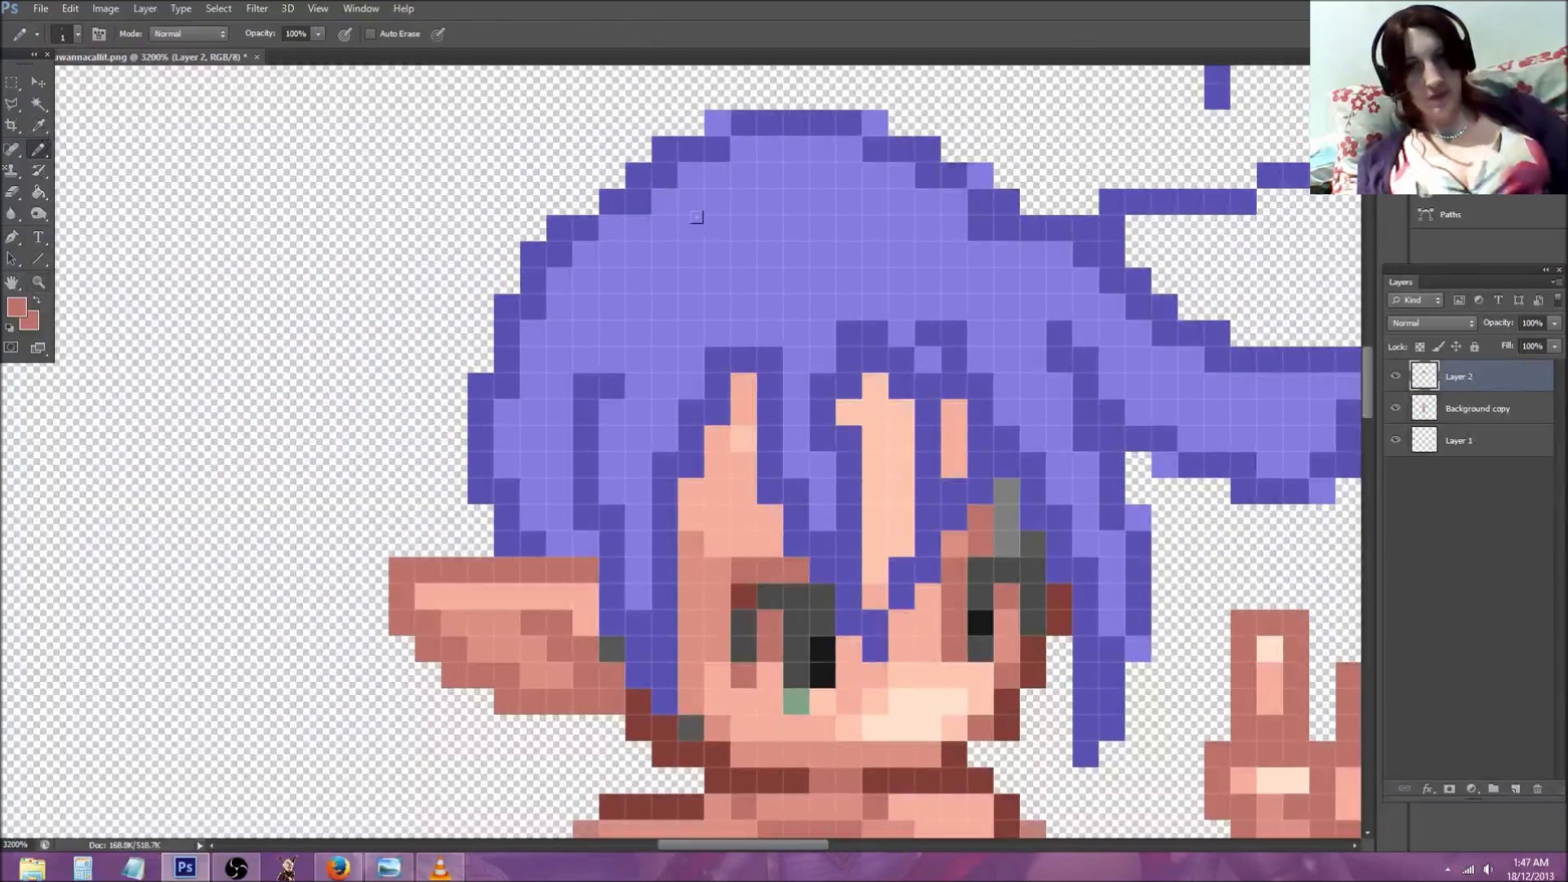
key("ctrl+z")
key("i")
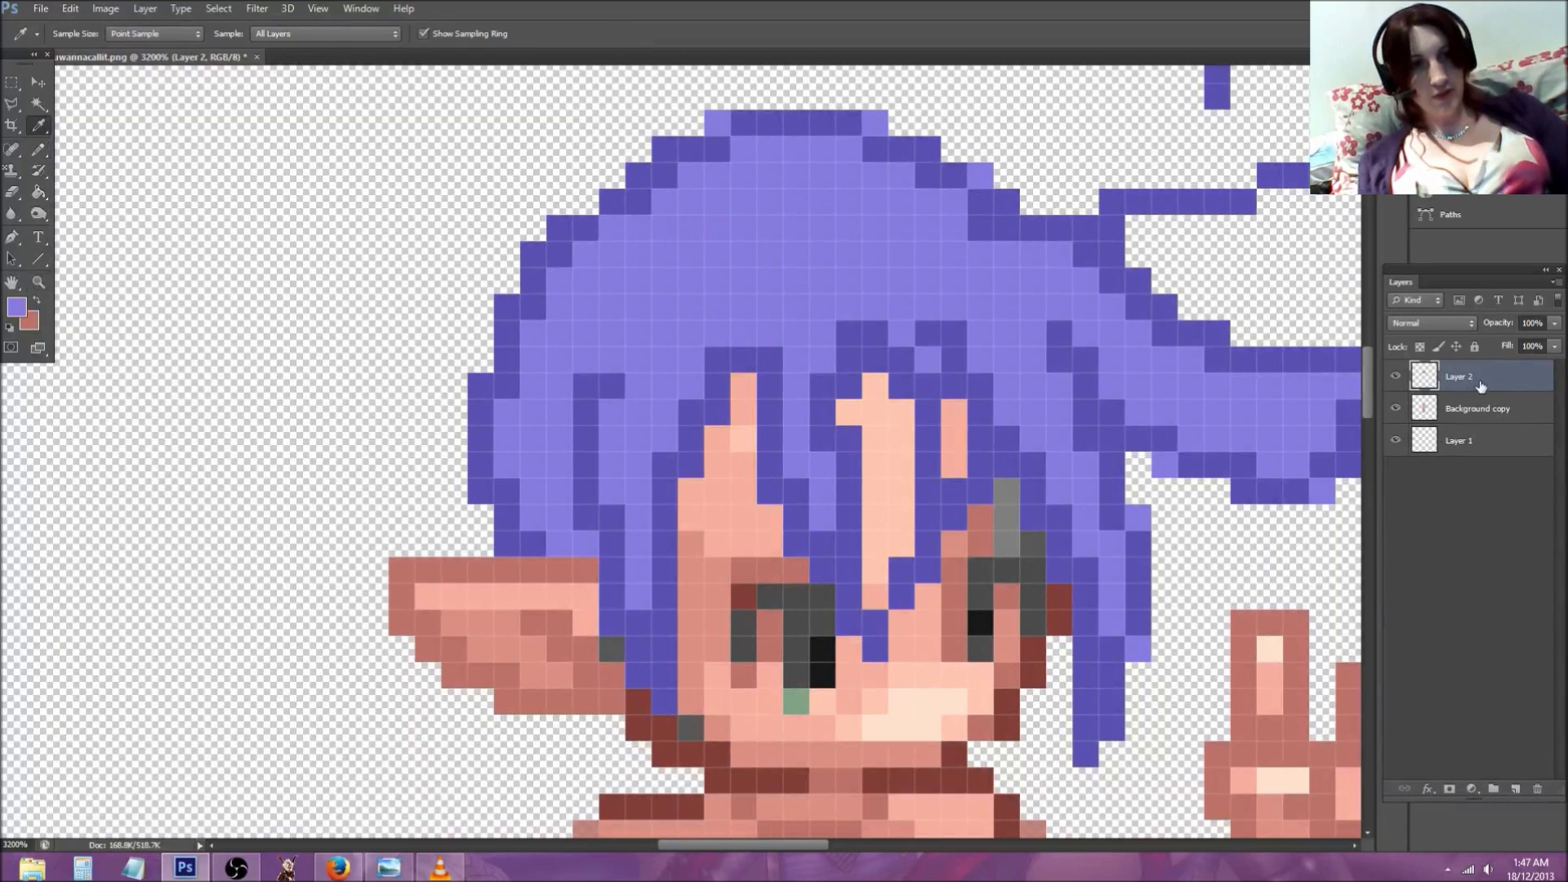
left_click(1398, 384)
left_click(1398, 384)
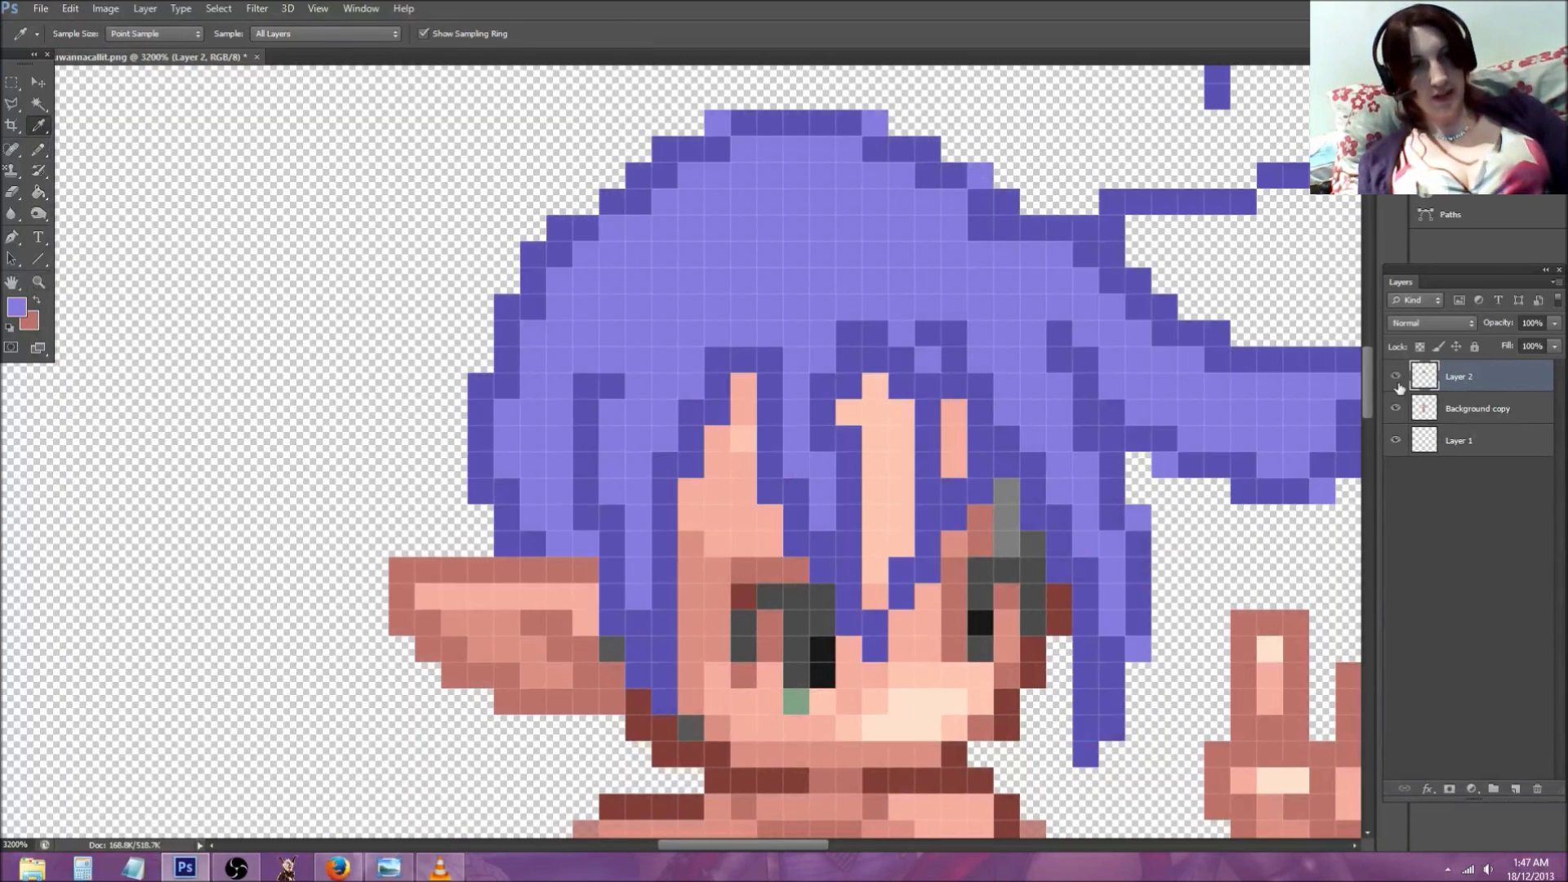
Step: Select the ear on Layer 2 with the Polygonal Lasso and cut it from that layer
scroll(816, 359, "down", 1)
left_click(12, 104)
left_click(311, 480)
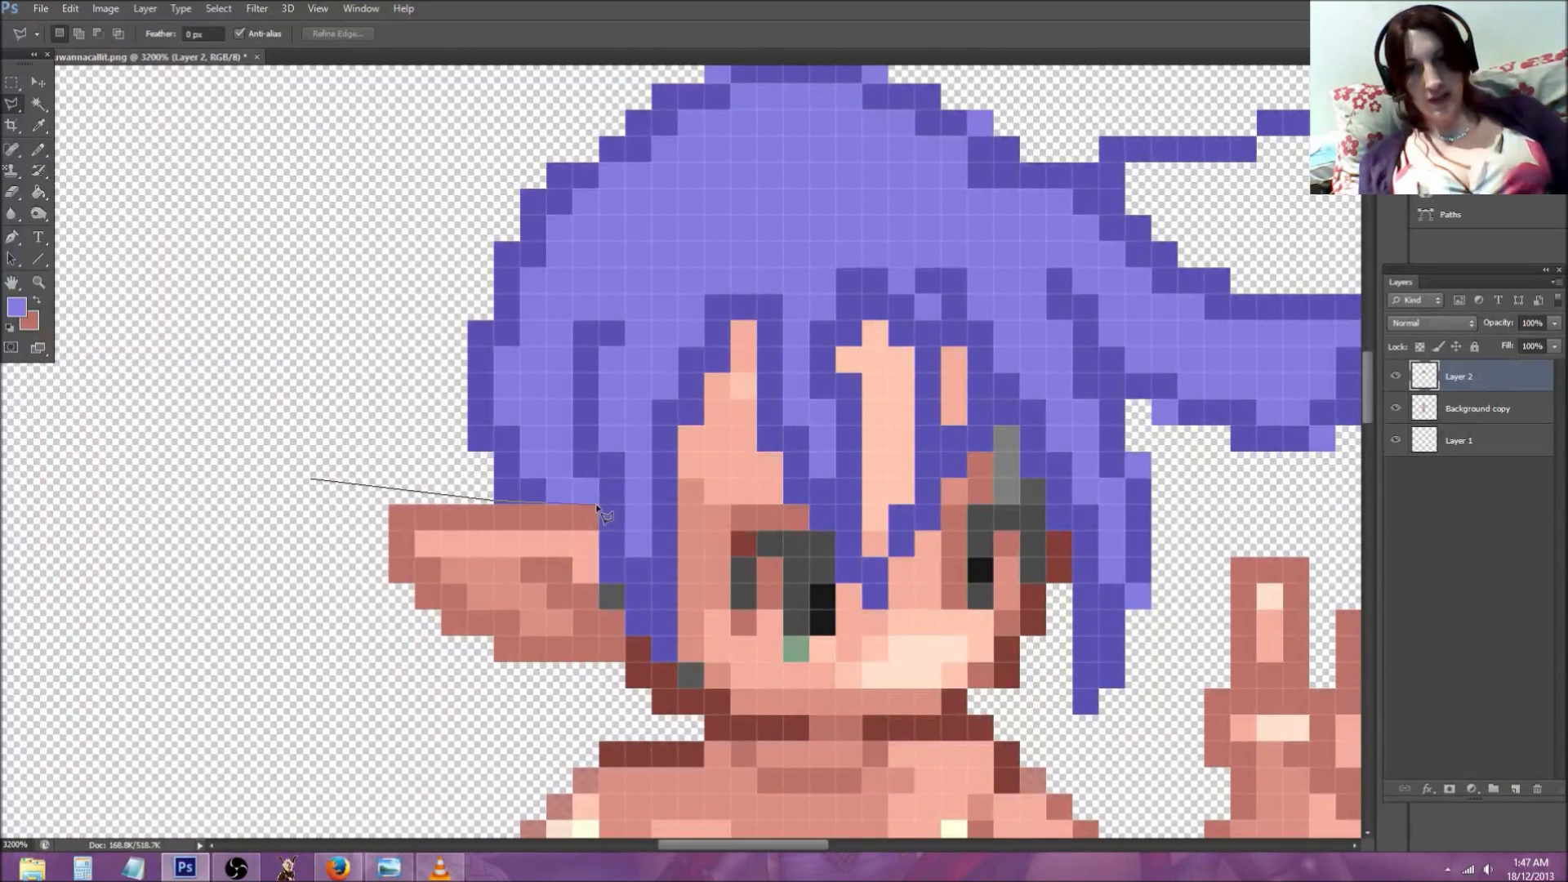
left_click(625, 613)
left_click(623, 682)
left_click(417, 723)
left_click(268, 496)
left_click(70, 8)
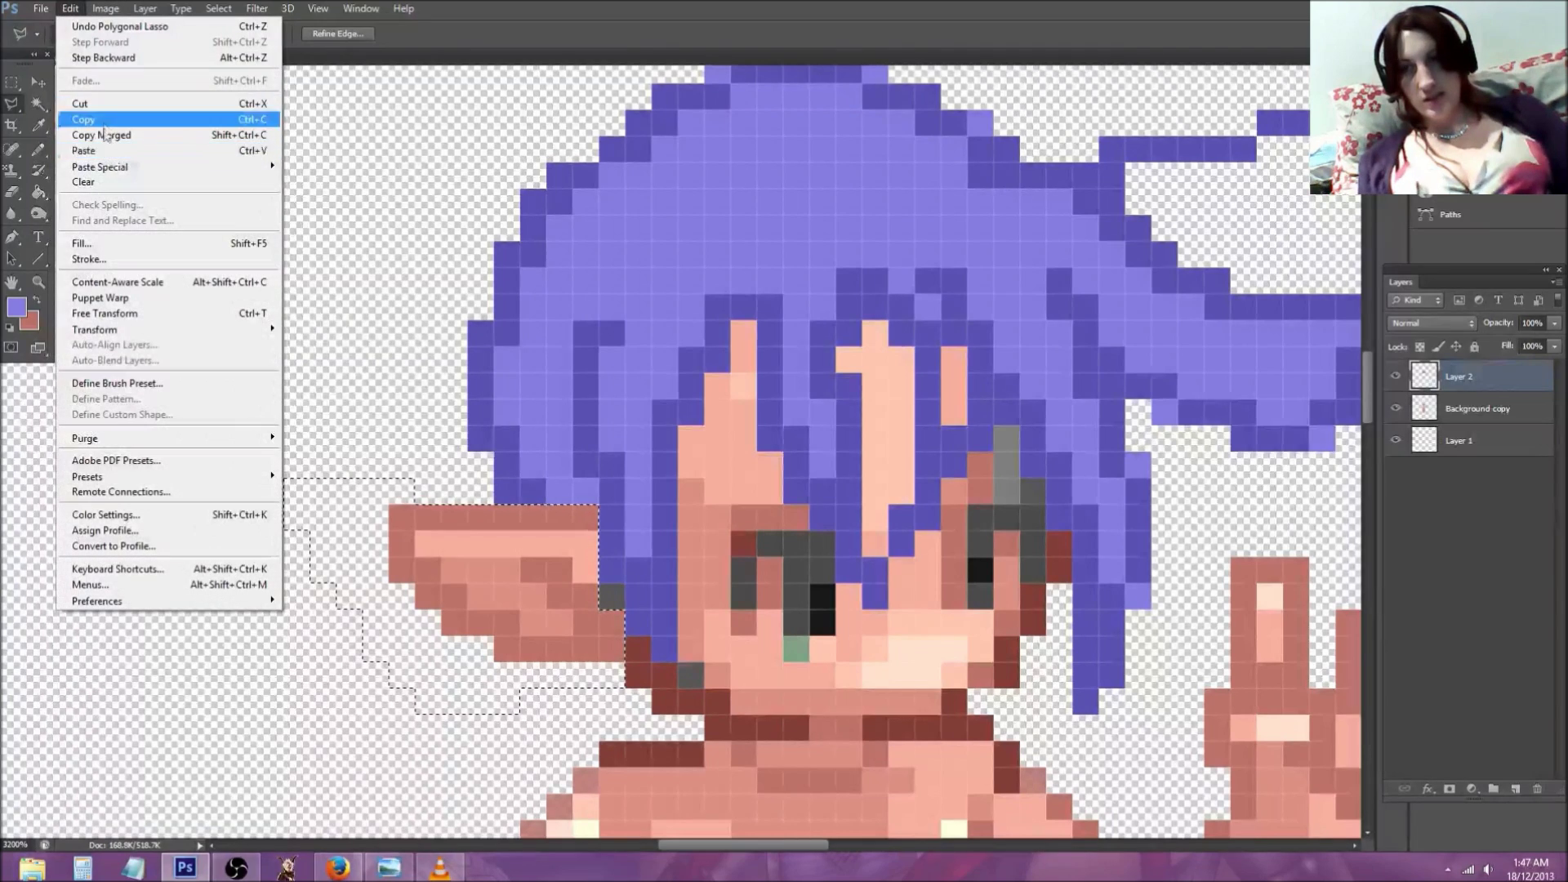
left_click(82, 104)
Step: Paste the ear above the Background copy layer, move it back against the head and merge it into Background copy
left_click(1472, 409)
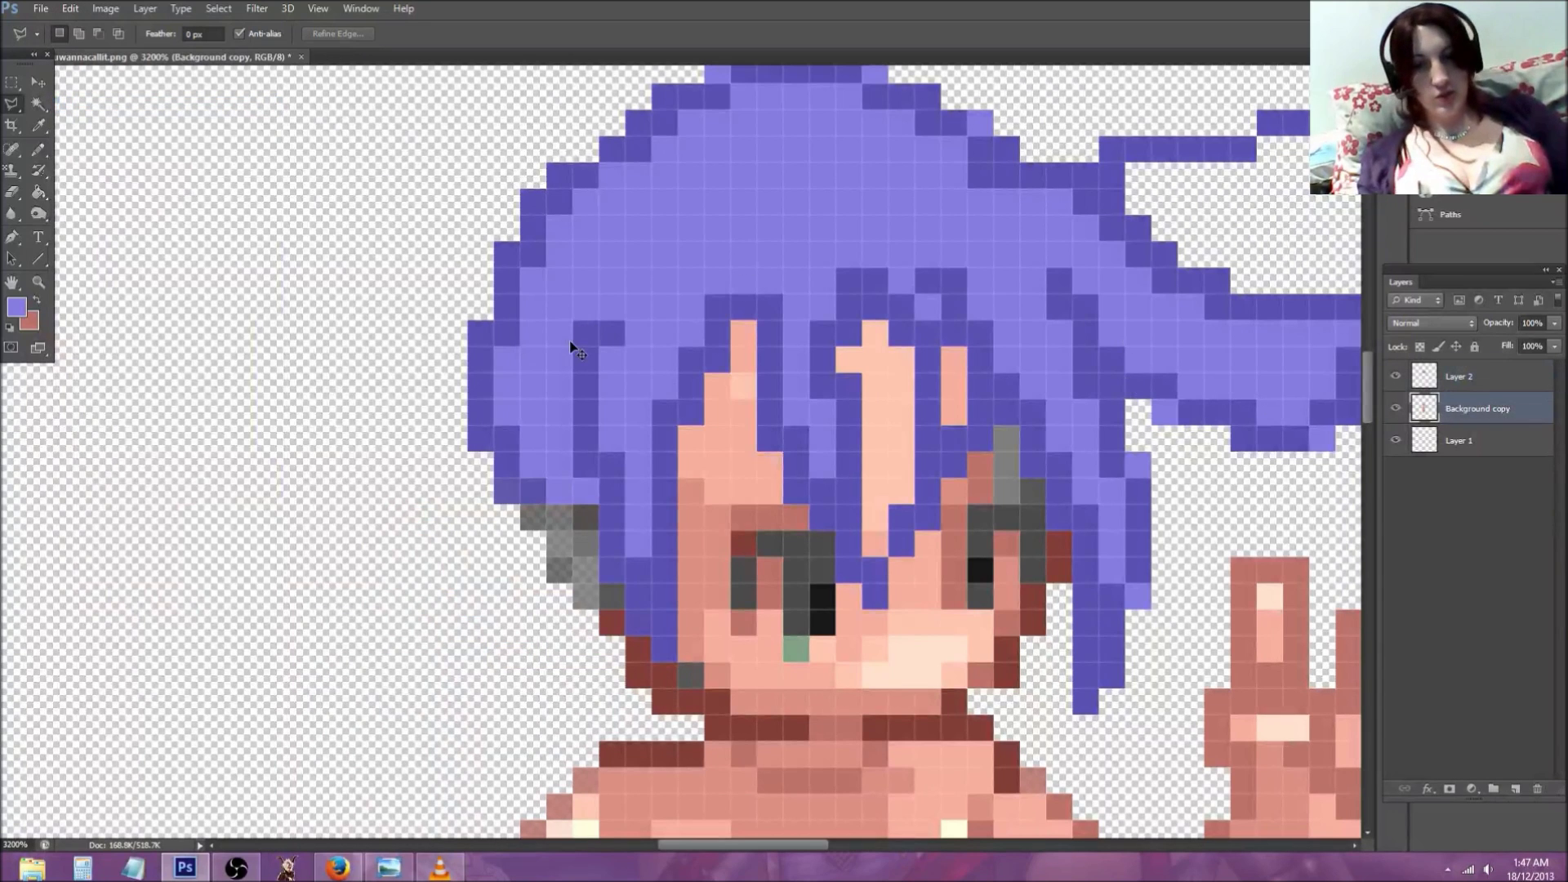
key("ctrl+v")
key("v")
left_click_drag(846, 536, 641, 660)
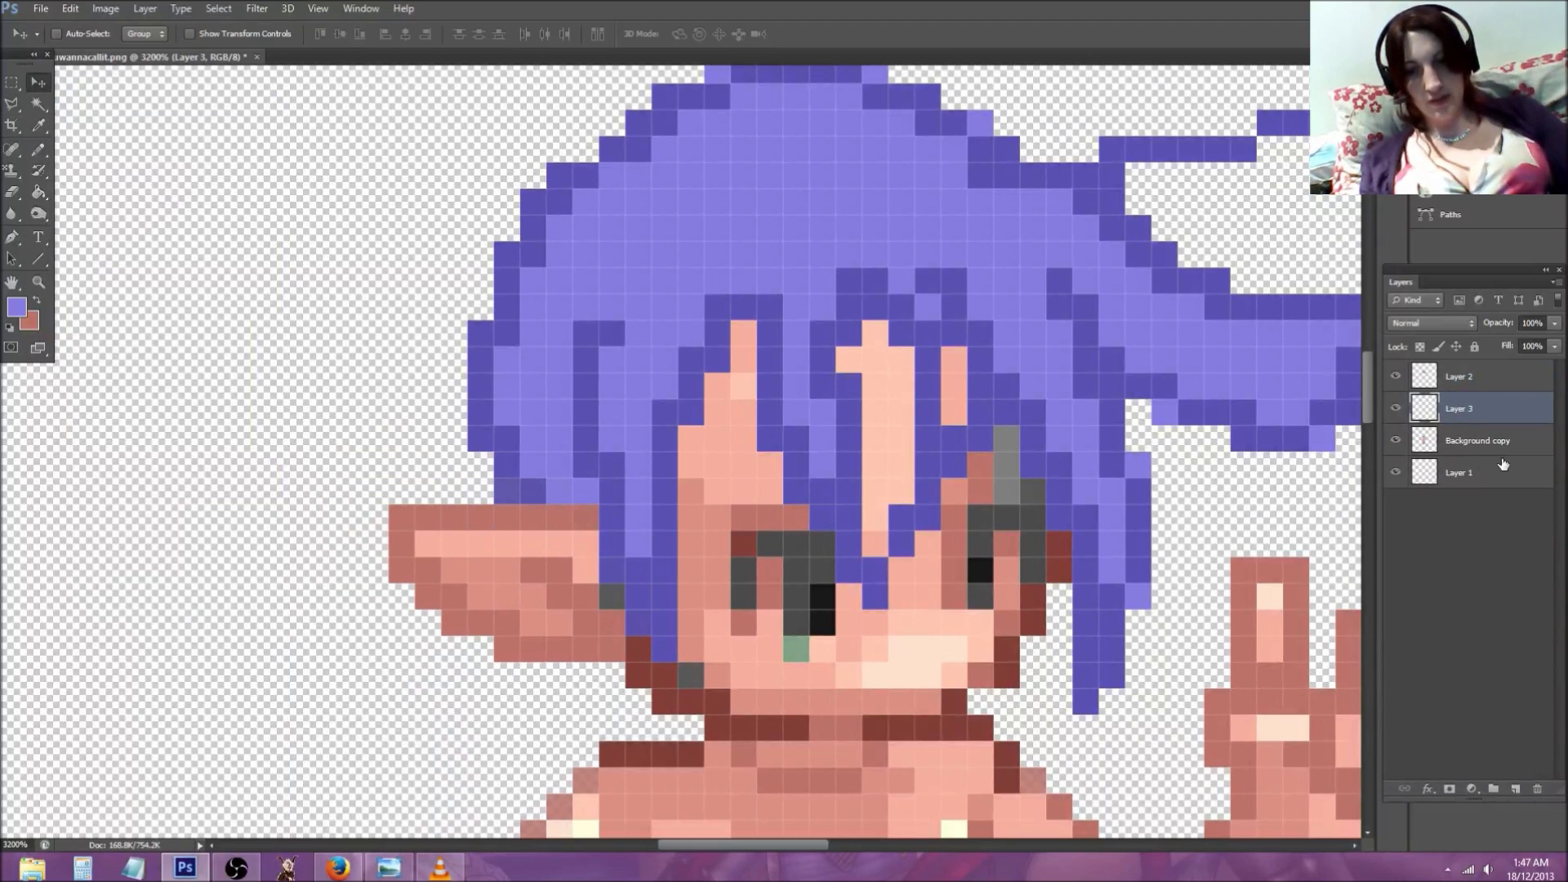
key("ctrl+e")
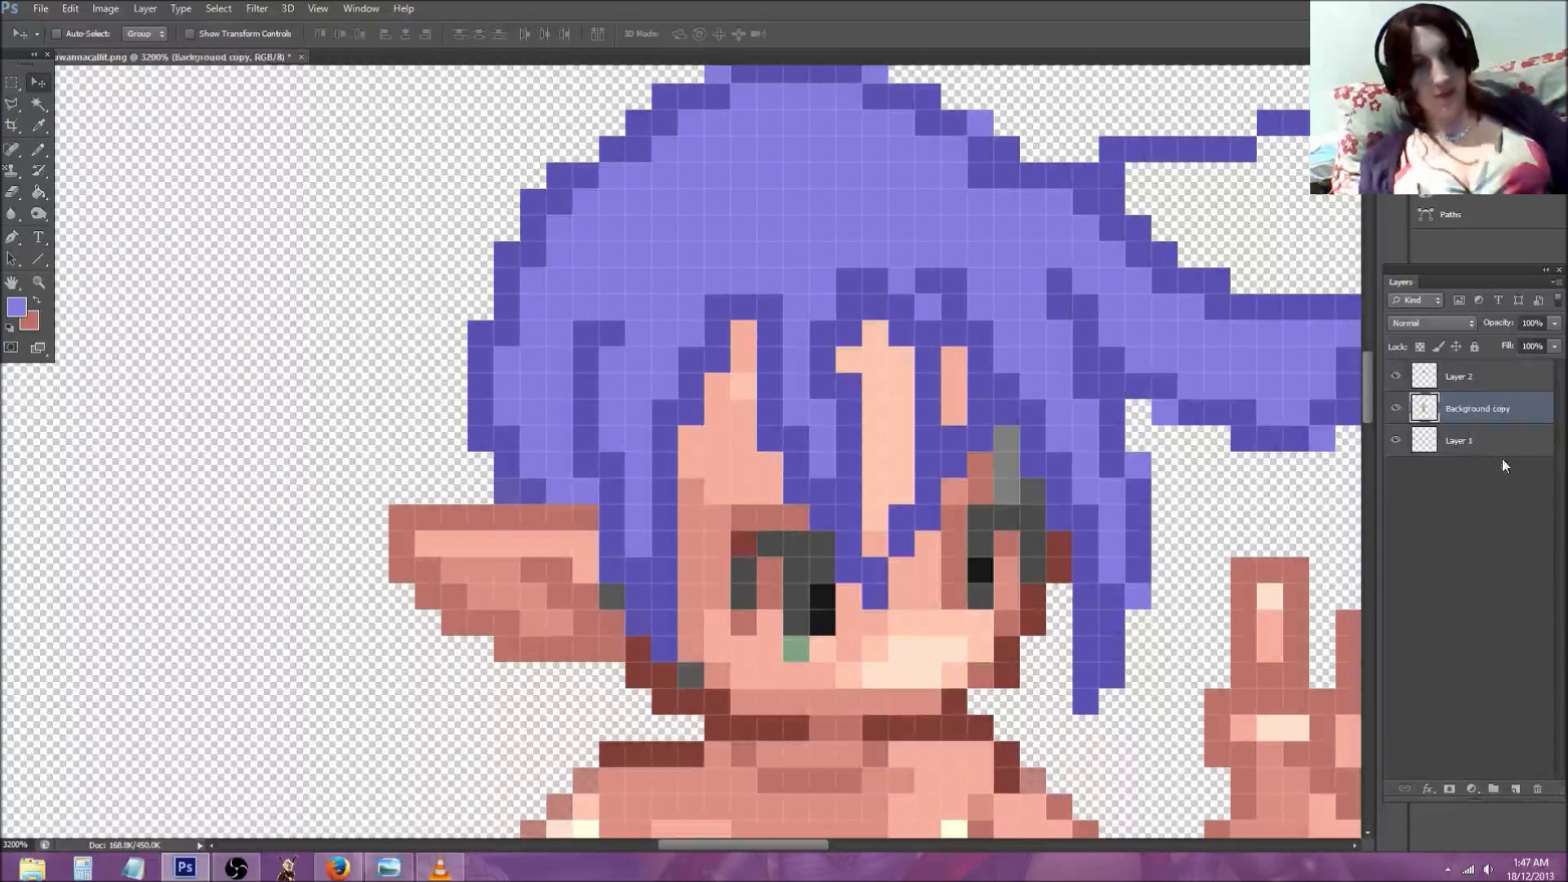
Step: Make Layer 2 active and toggle the Background copy layer's visibility to check which layer holds the ear
left_click(1495, 384)
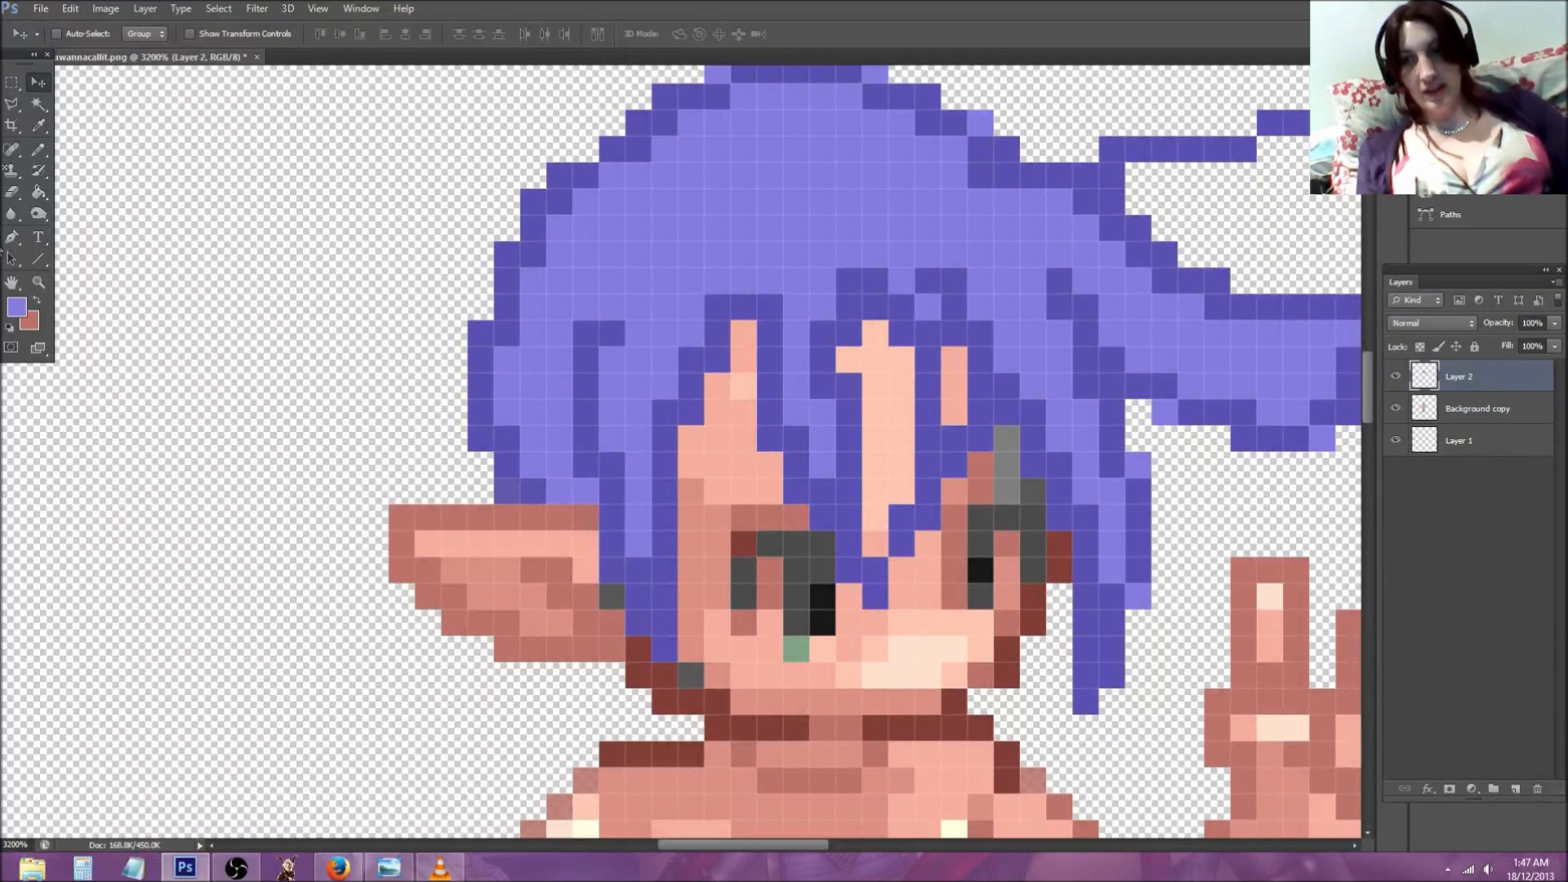
left_click(1396, 409)
left_click(1396, 409)
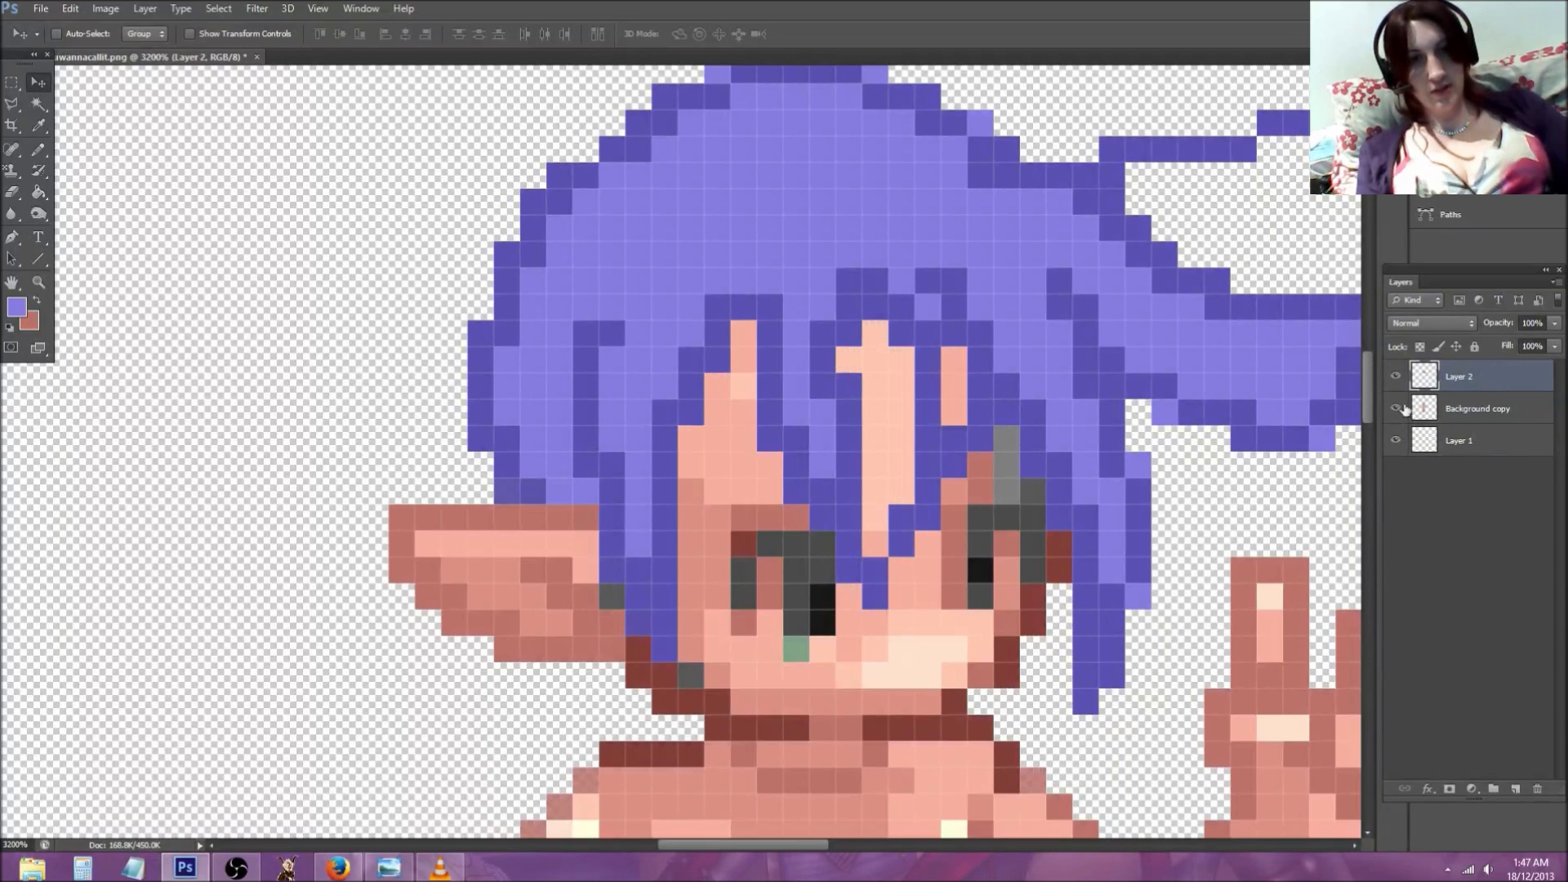
left_click(38, 125)
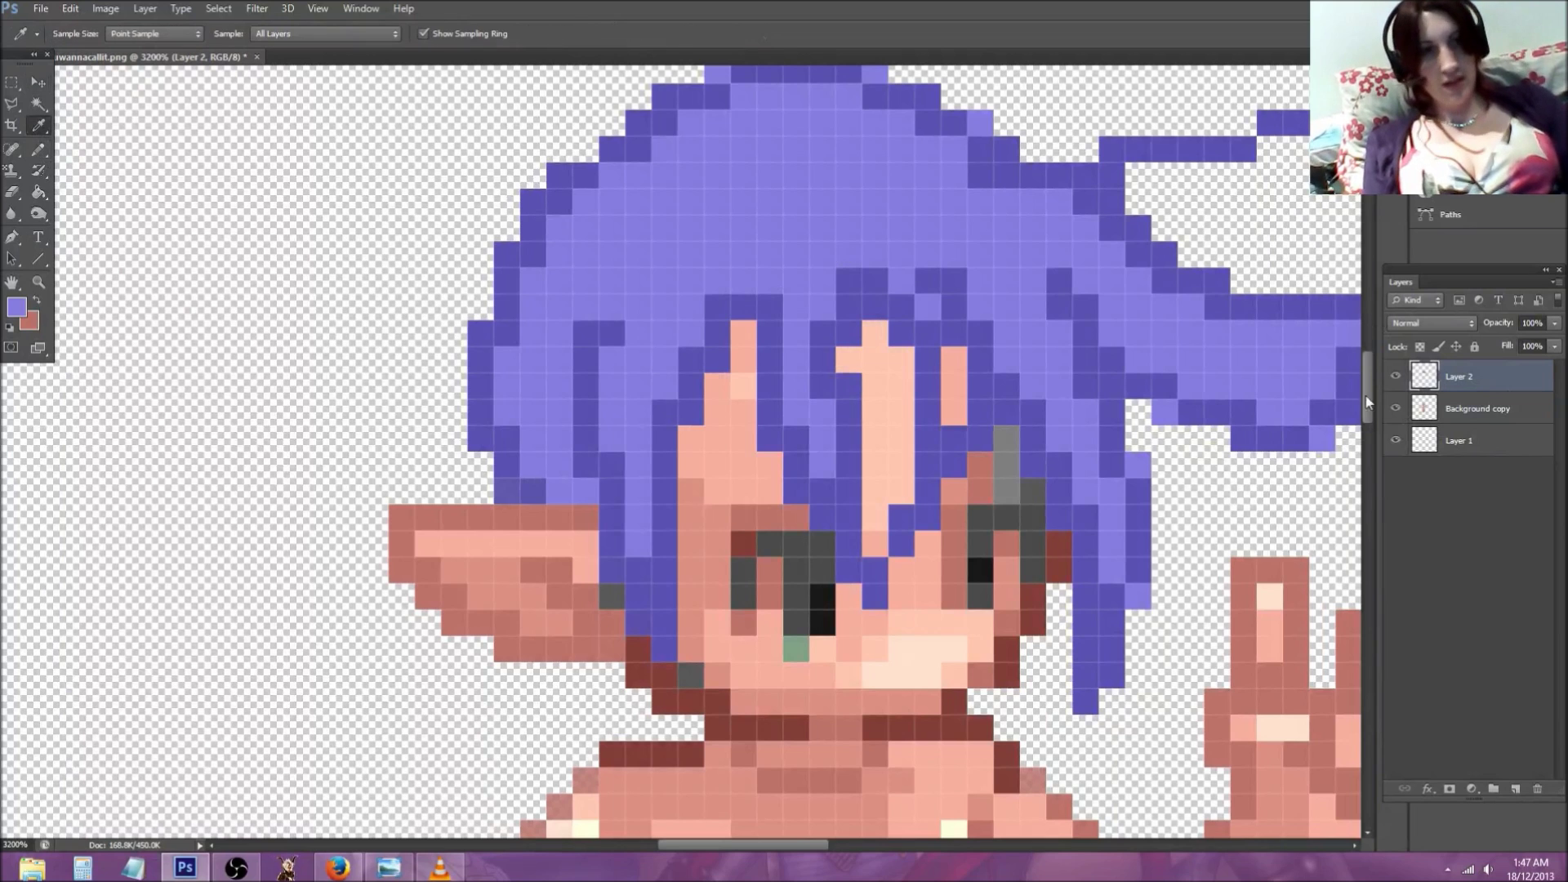
Step: On the Background copy layer, sample the darker skin tone and pencil shadows on the forehead along the edges of the fringe
left_click(1470, 408)
left_click(711, 513)
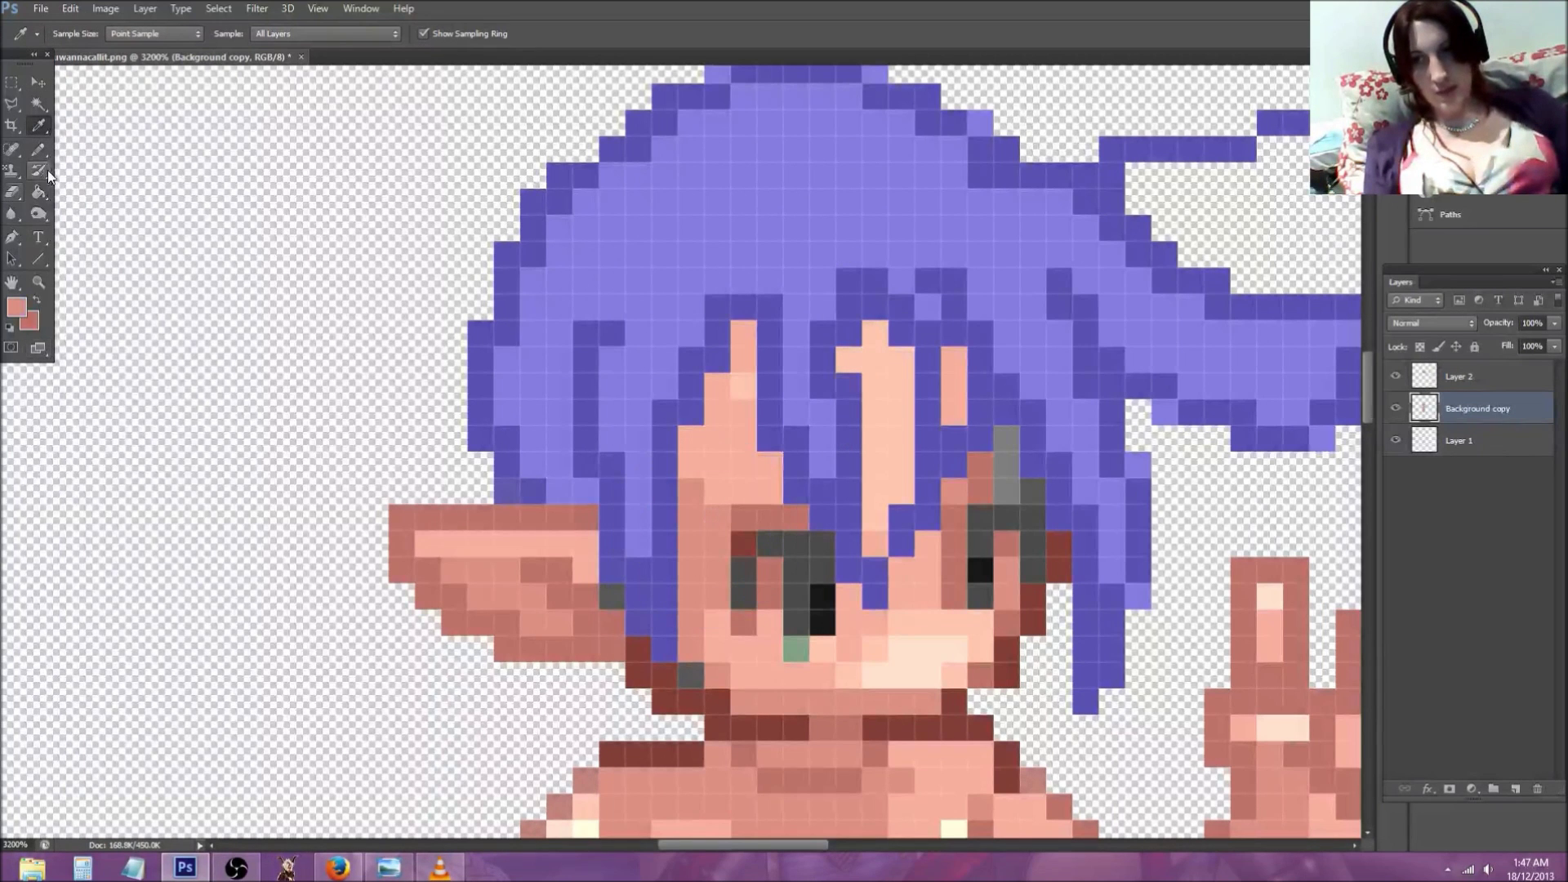
key("b")
mouse_move(691, 464)
left_mouse_down()
mouse_move(706, 357)
mouse_move(743, 327)
left_mouse_up()
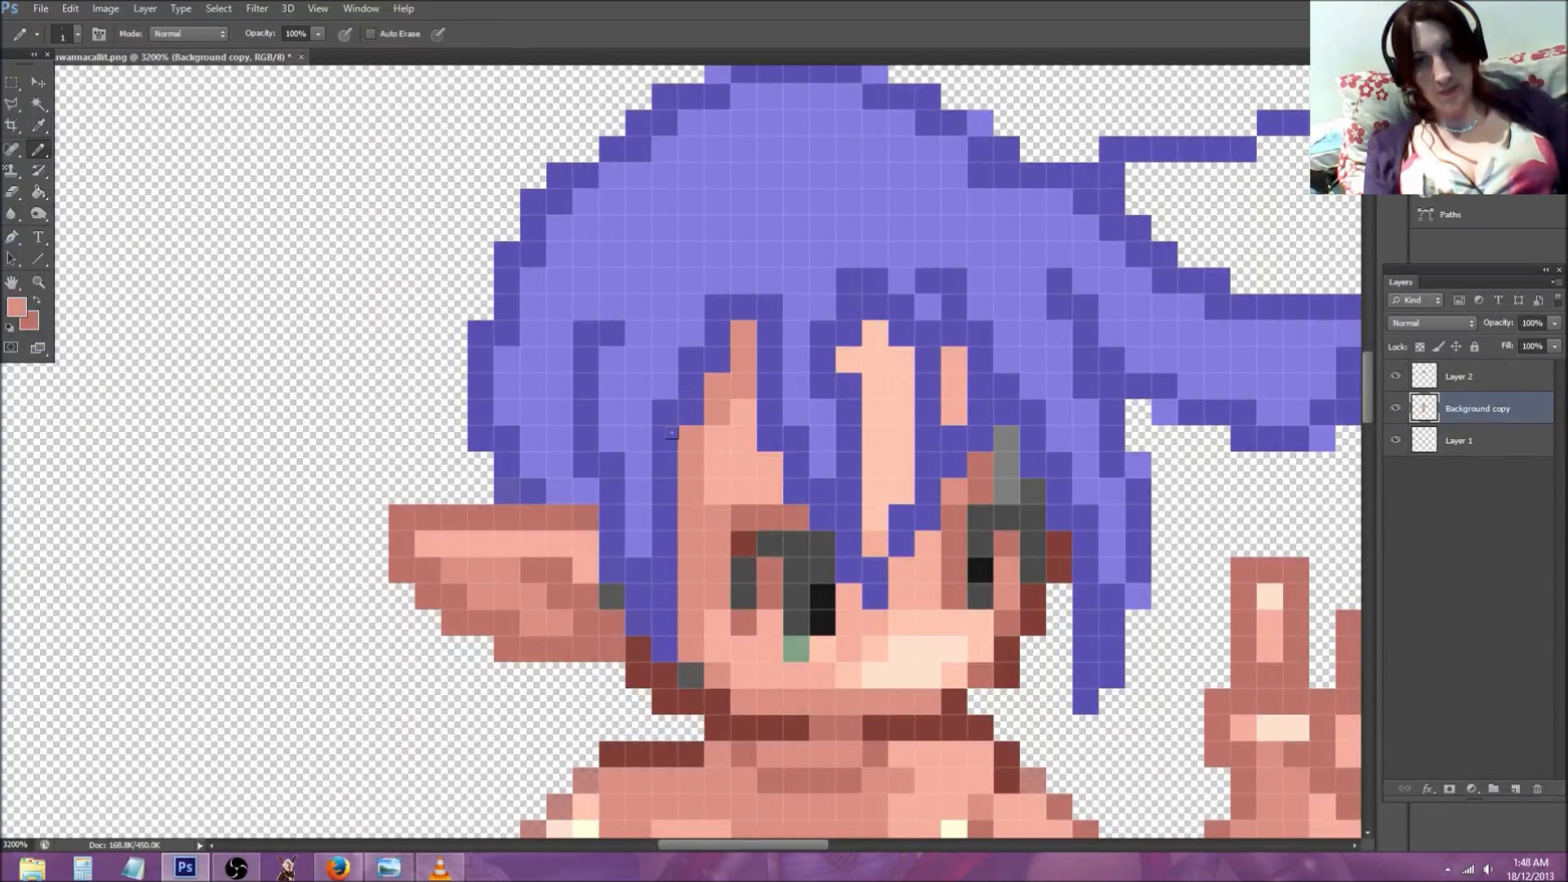
left_click_drag(743, 409, 770, 463)
left_click_drag(849, 360, 902, 412)
mouse_move(901, 500)
left_mouse_down()
mouse_move(876, 344)
mouse_move(926, 463)
mouse_move(872, 327)
mouse_move(954, 425)
left_mouse_up()
left_click_drag(1006, 498, 991, 461)
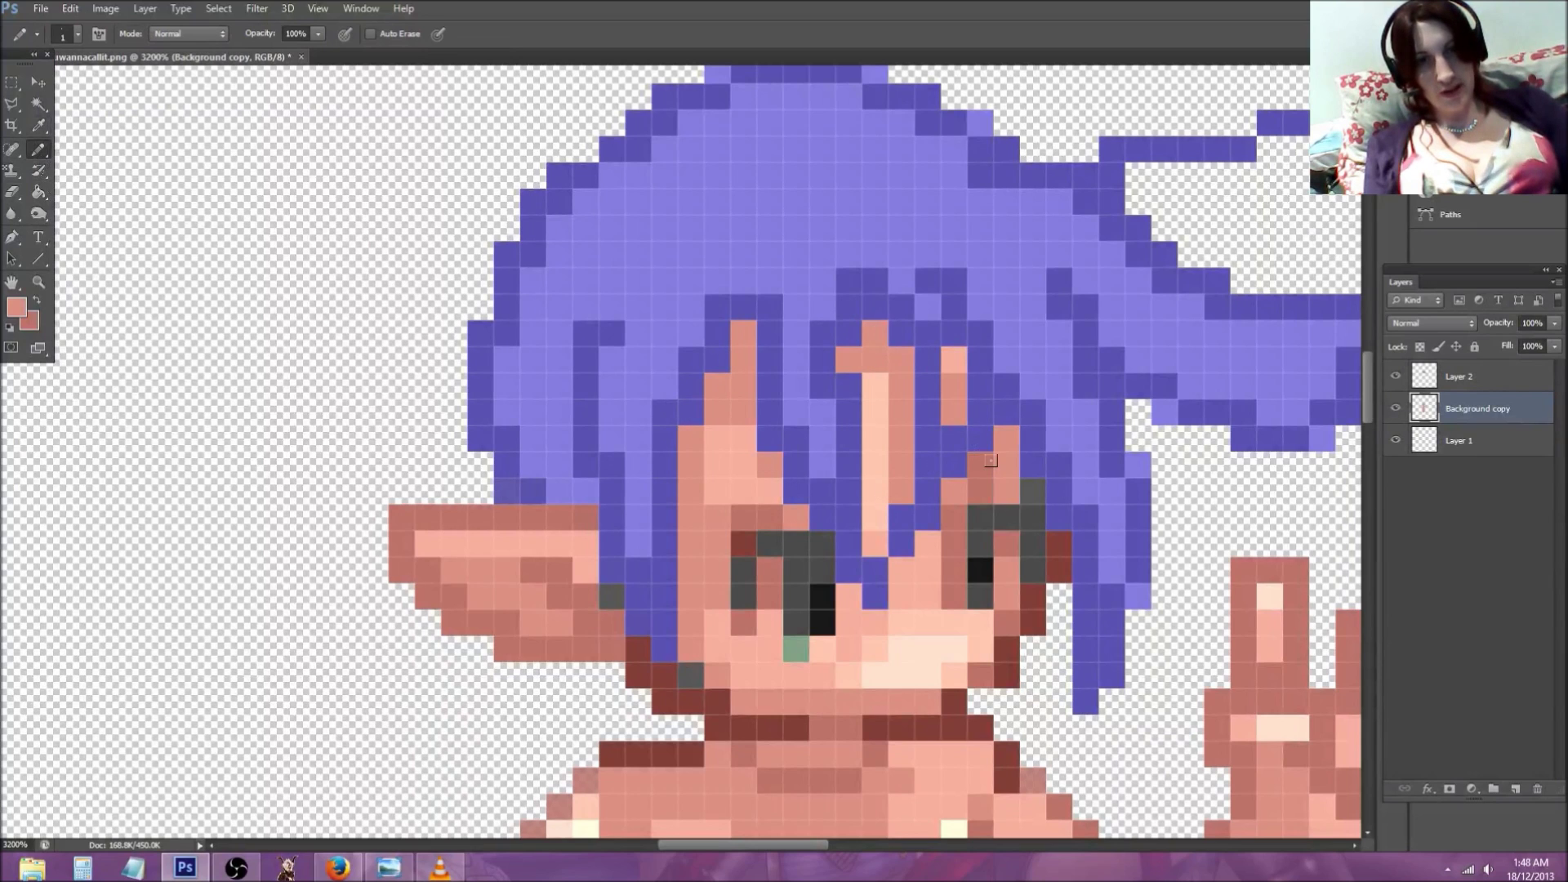
Step: On Layer 2, sample the light purple hair colour and fill the small skin gap in the fringe above the far eye
left_click(1486, 391)
left_click(38, 125)
left_click(808, 216)
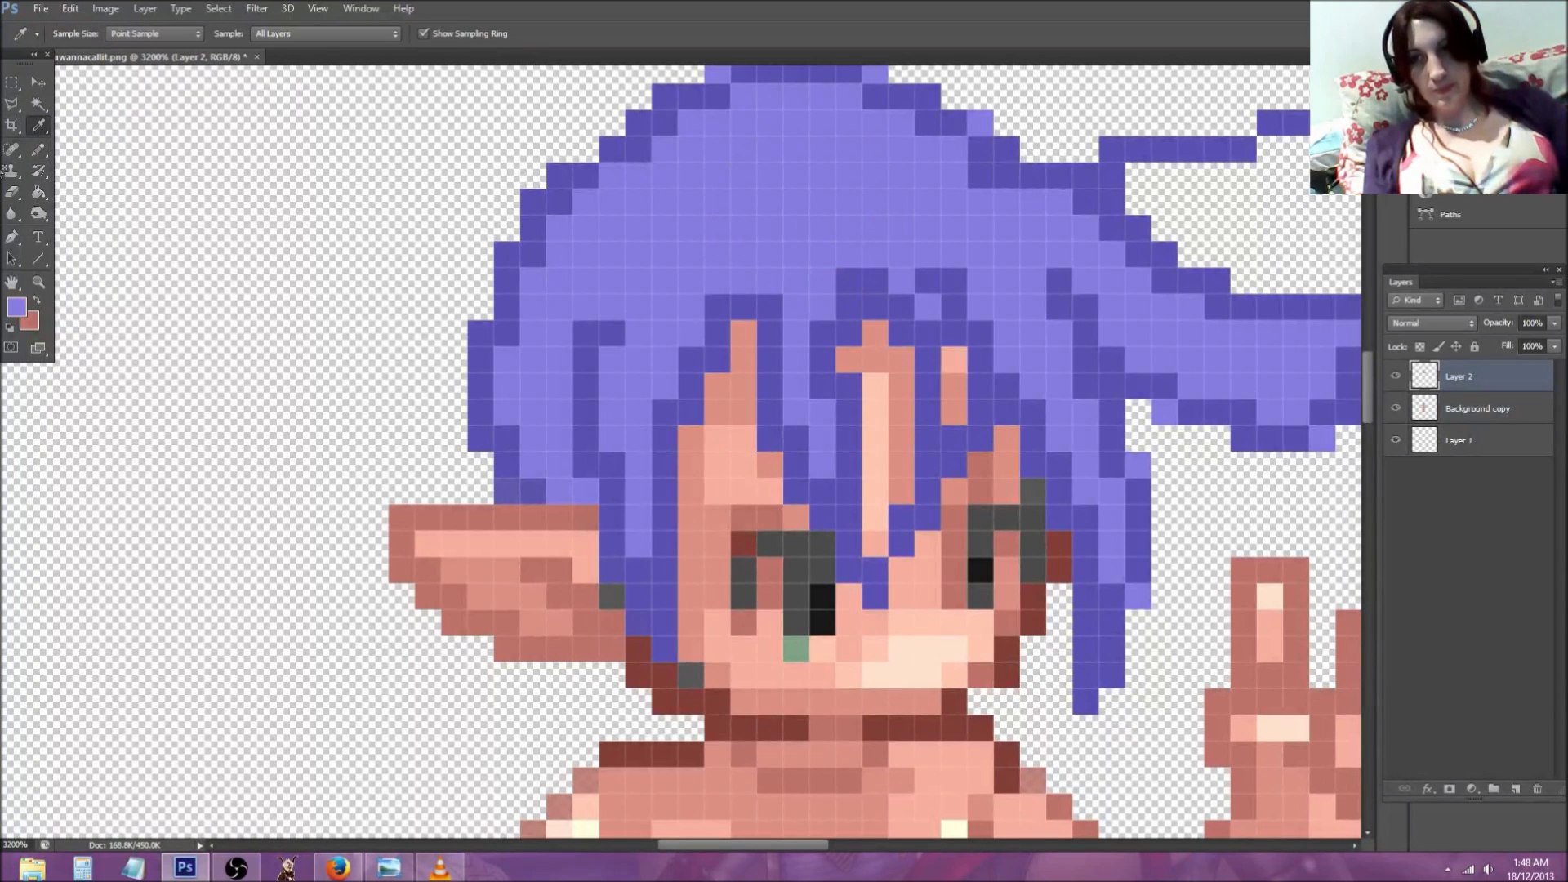
left_click(39, 149)
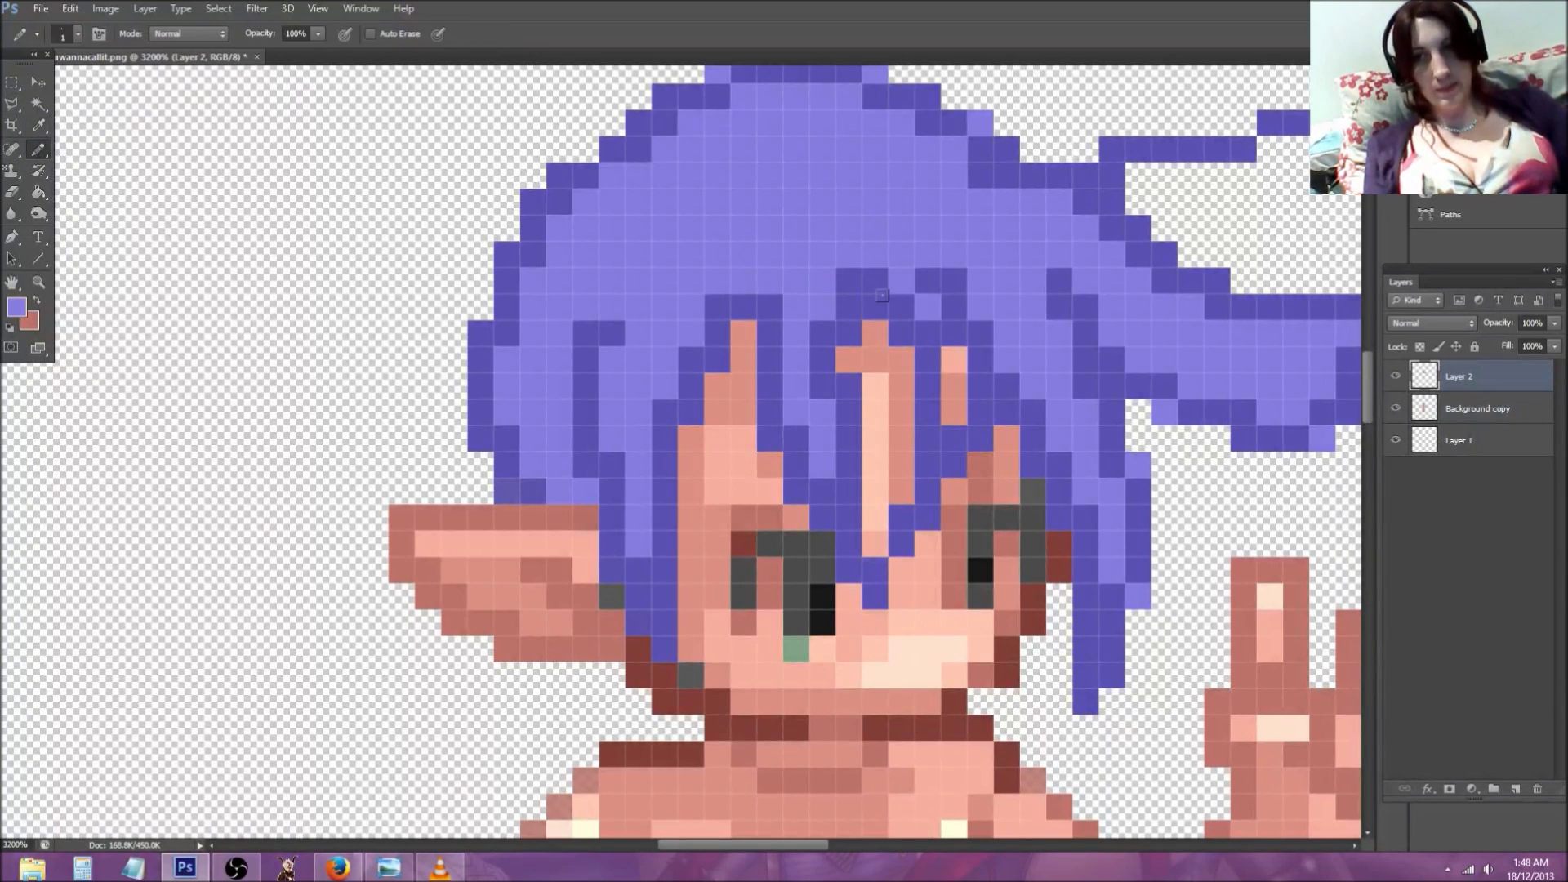
left_click_drag(954, 333, 954, 413)
left_click(928, 279)
Step: Set the foreground colour to #6d65bf and pencil shading at the back of the hair, above the fringe strands and along the side lock
left_click(38, 125)
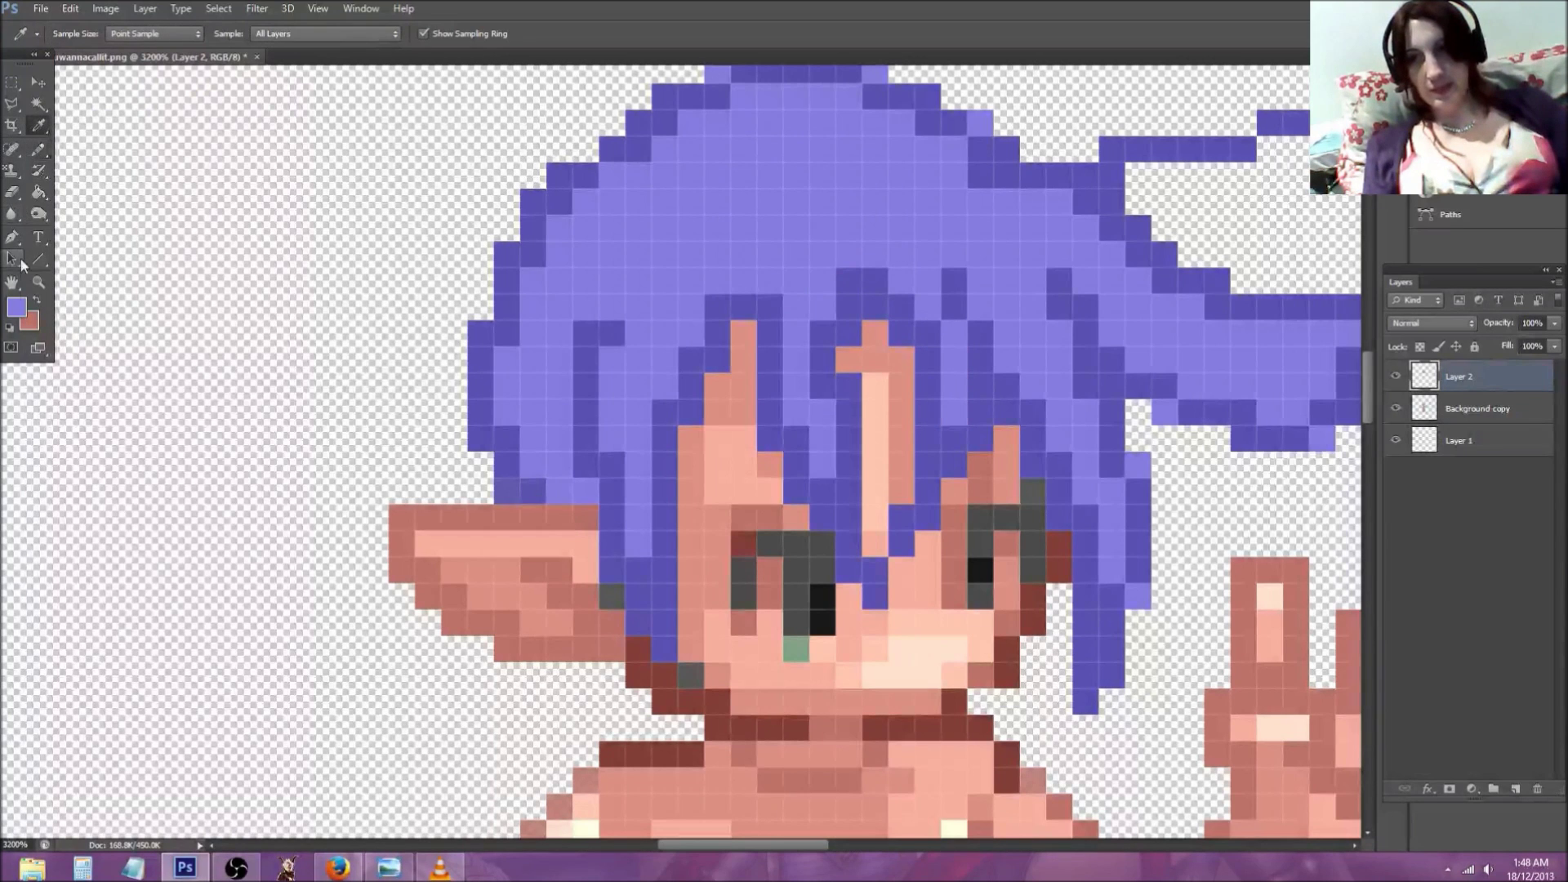
left_click(16, 307)
left_click(1117, 286)
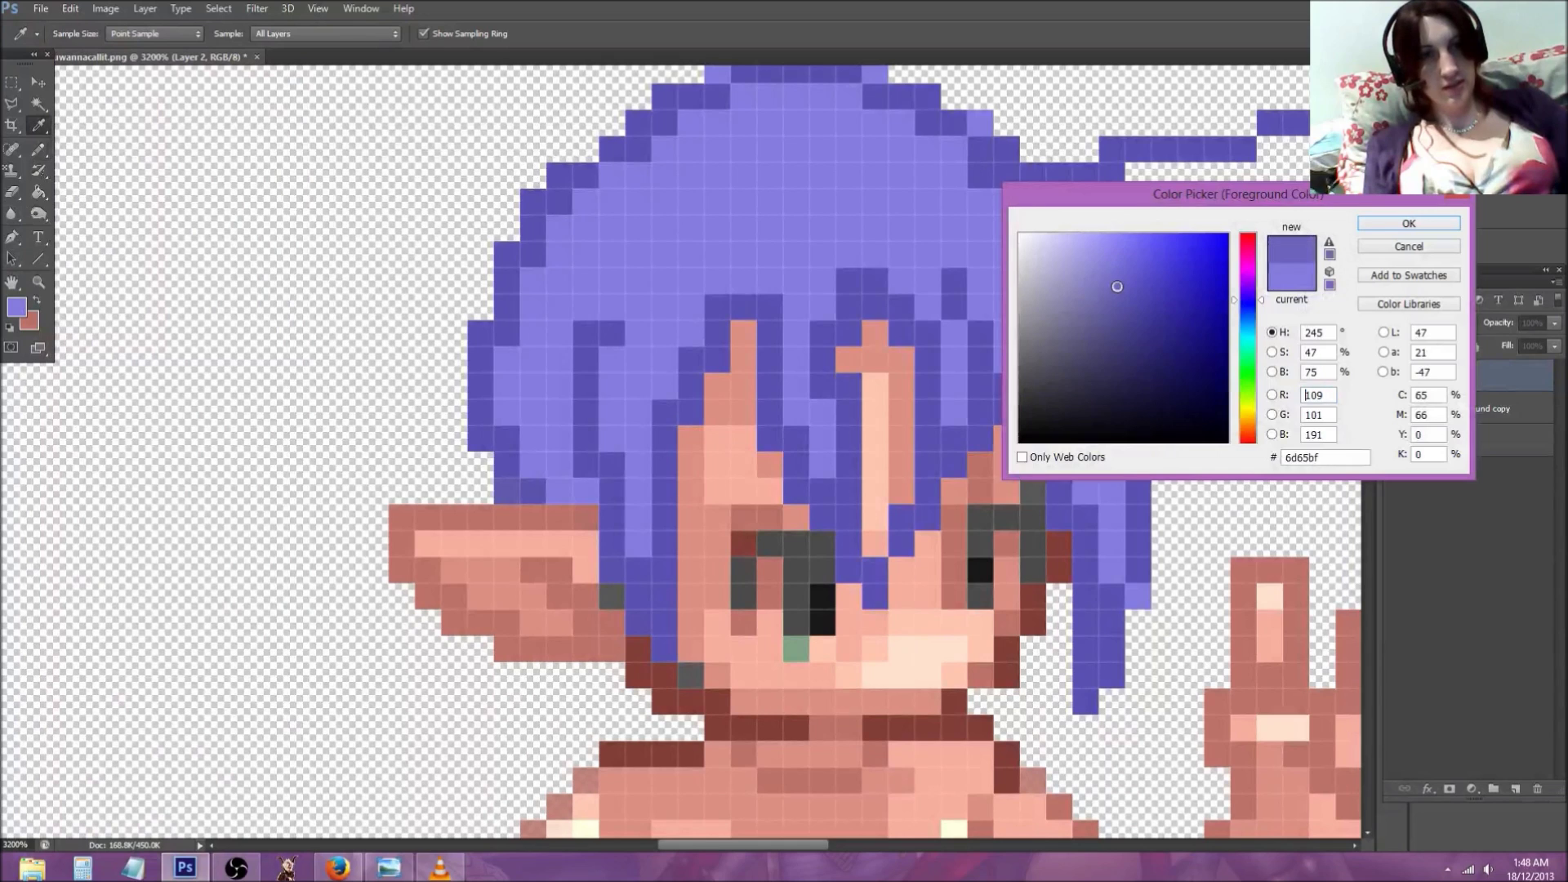
left_click(1377, 227)
left_click(38, 149)
mouse_move(602, 279)
left_mouse_down()
mouse_move(566, 287)
mouse_move(497, 360)
mouse_move(473, 343)
mouse_move(520, 414)
mouse_move(533, 362)
mouse_move(556, 472)
mouse_move(526, 459)
left_mouse_up()
mouse_move(687, 267)
left_mouse_down()
mouse_move(648, 355)
mouse_move(695, 257)
mouse_move(691, 271)
mouse_move(743, 259)
left_mouse_up()
mouse_move(856, 226)
left_mouse_down()
mouse_move(867, 260)
mouse_move(845, 225)
mouse_move(976, 261)
mouse_move(1051, 436)
left_mouse_up()
left_click(846, 197)
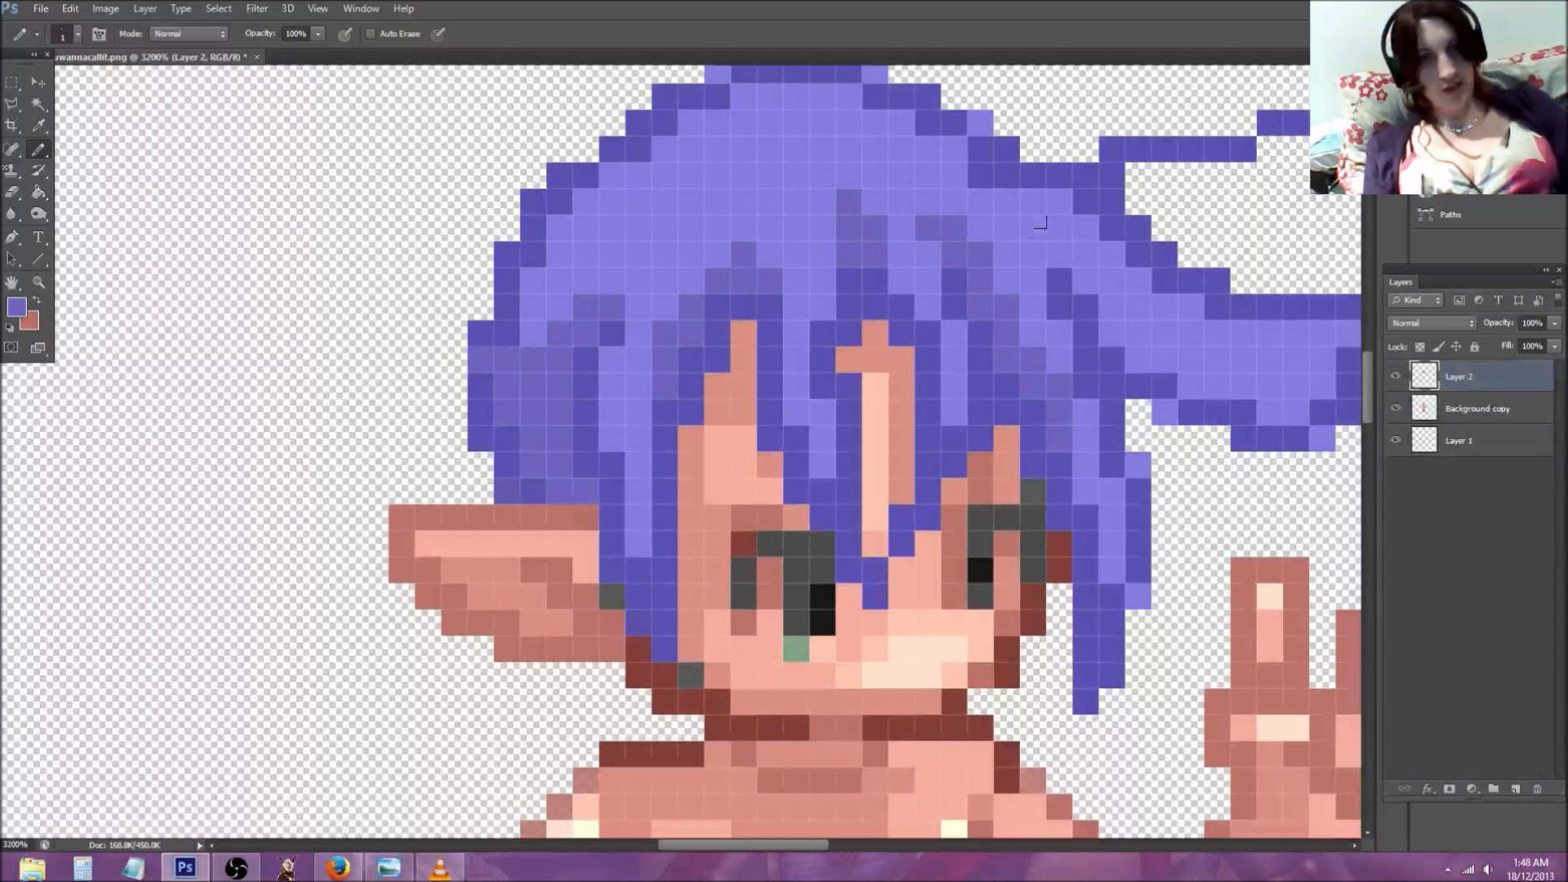
mouse_move(1002, 218)
left_mouse_down()
mouse_move(1086, 303)
mouse_move(1245, 359)
mouse_move(1339, 351)
mouse_move(1216, 360)
mouse_move(1191, 386)
mouse_move(1137, 358)
mouse_move(1100, 304)
left_mouse_up()
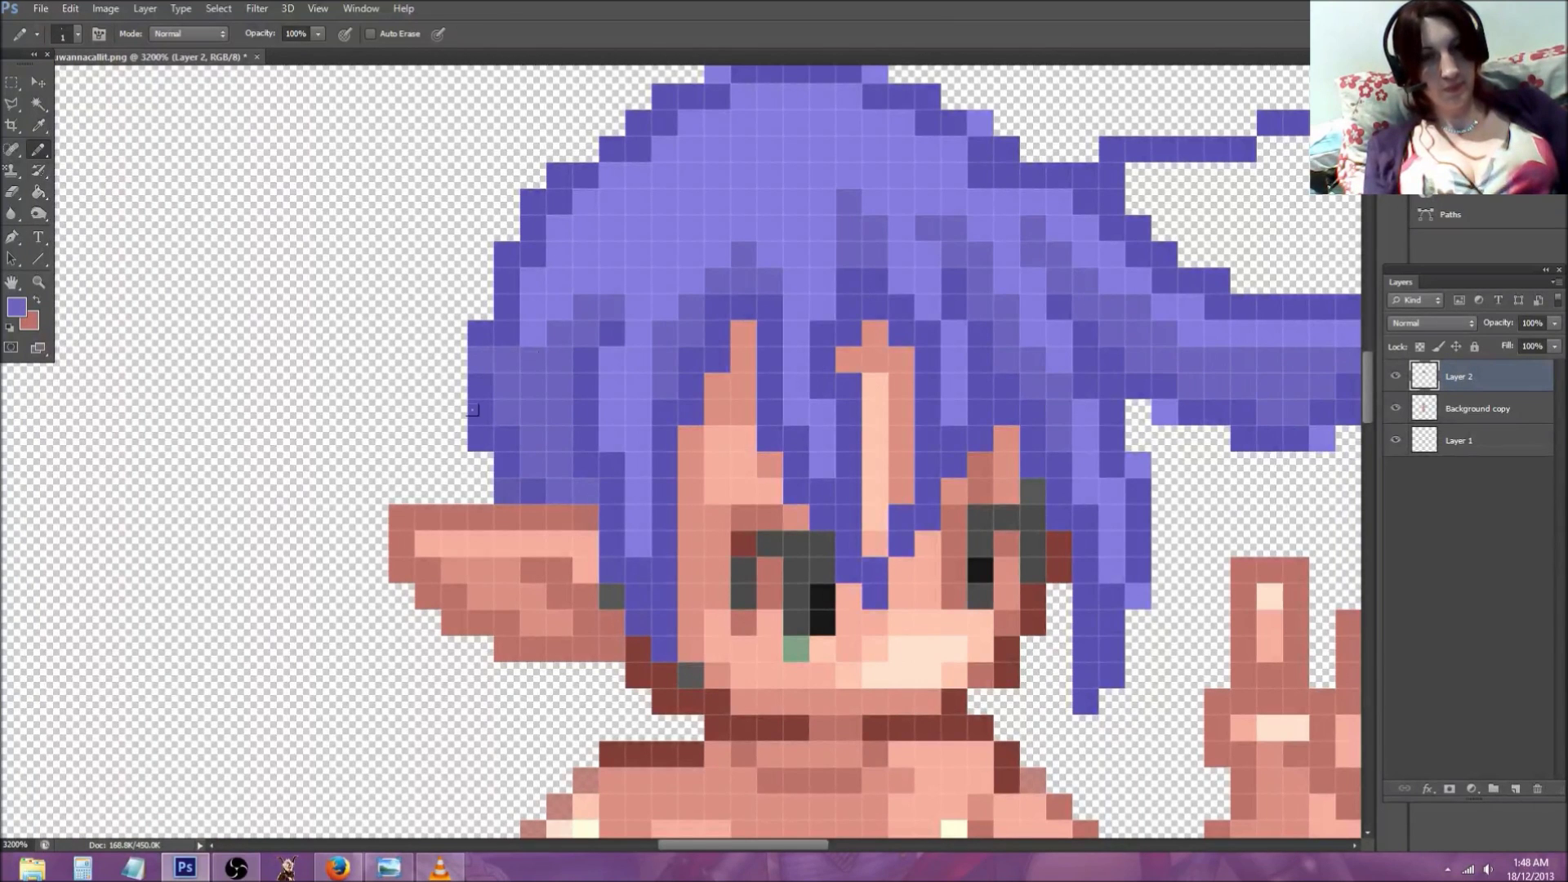
Step: Check the shaded hair at actual size, then set the Pencil's foreground colour to the pale purple #9d97dd
scroll(678, 199, "up", 3)
left_click(31, 283)
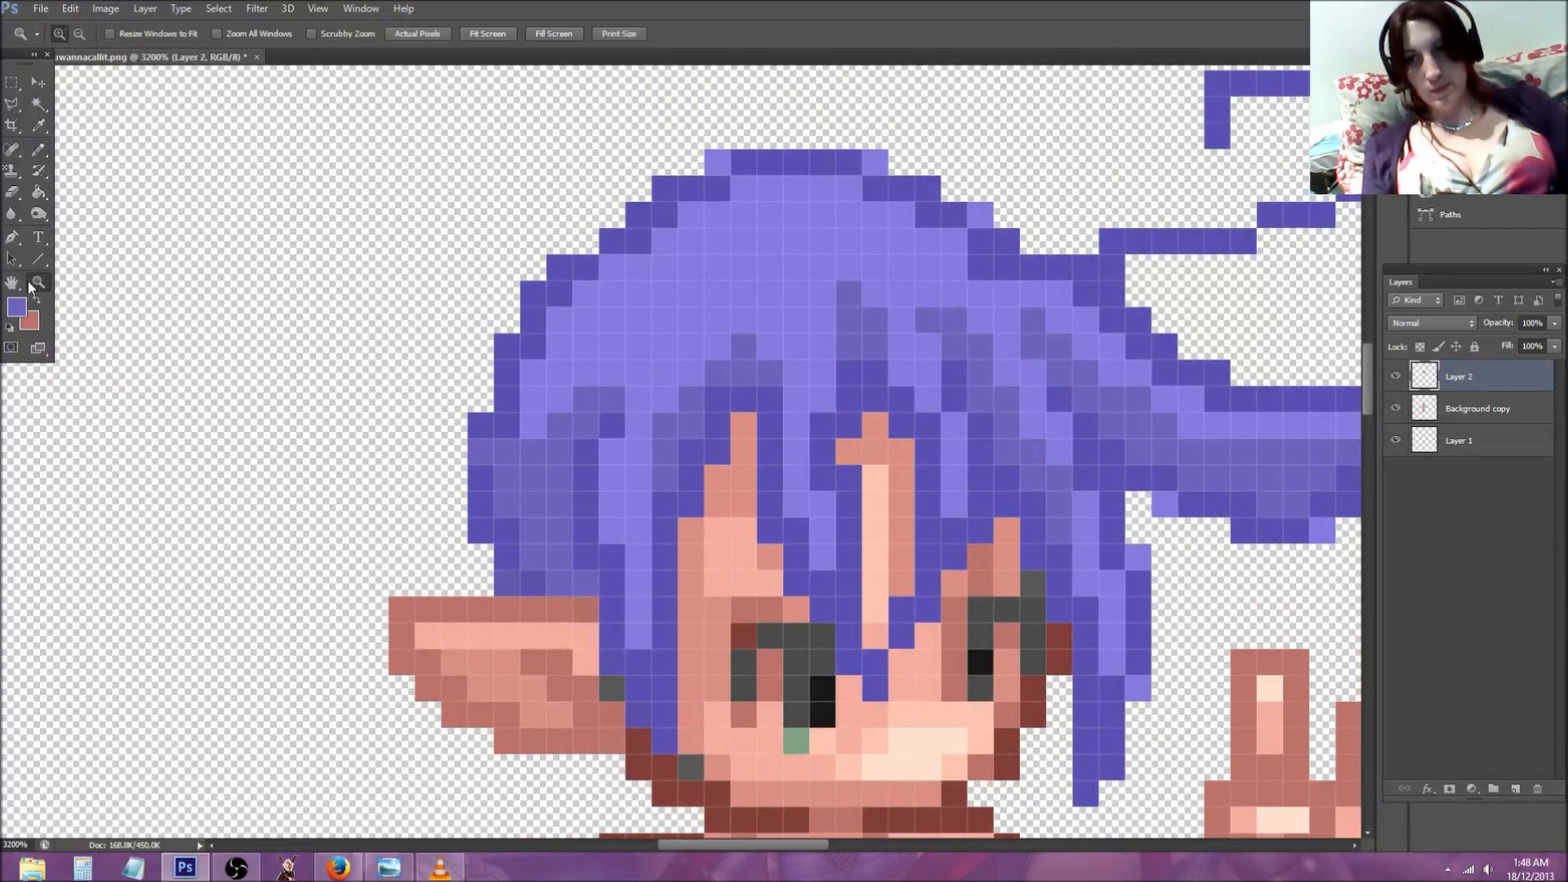
left_click(417, 33)
left_click(639, 356)
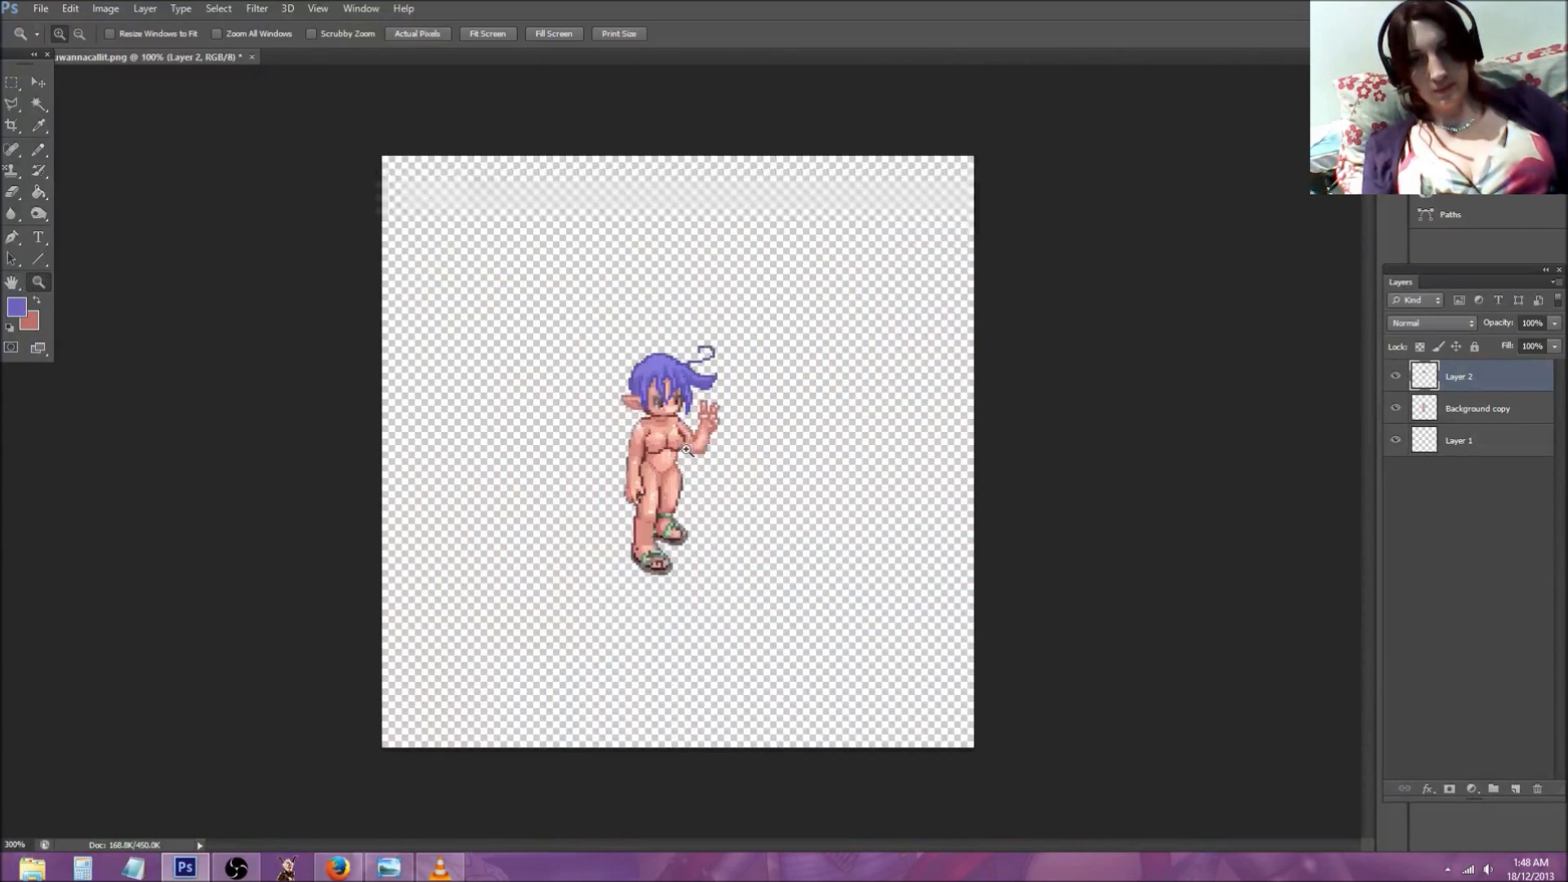
left_click(639, 356)
scroll(336, 315, "down", 2)
left_click(16, 308)
left_click(1084, 260)
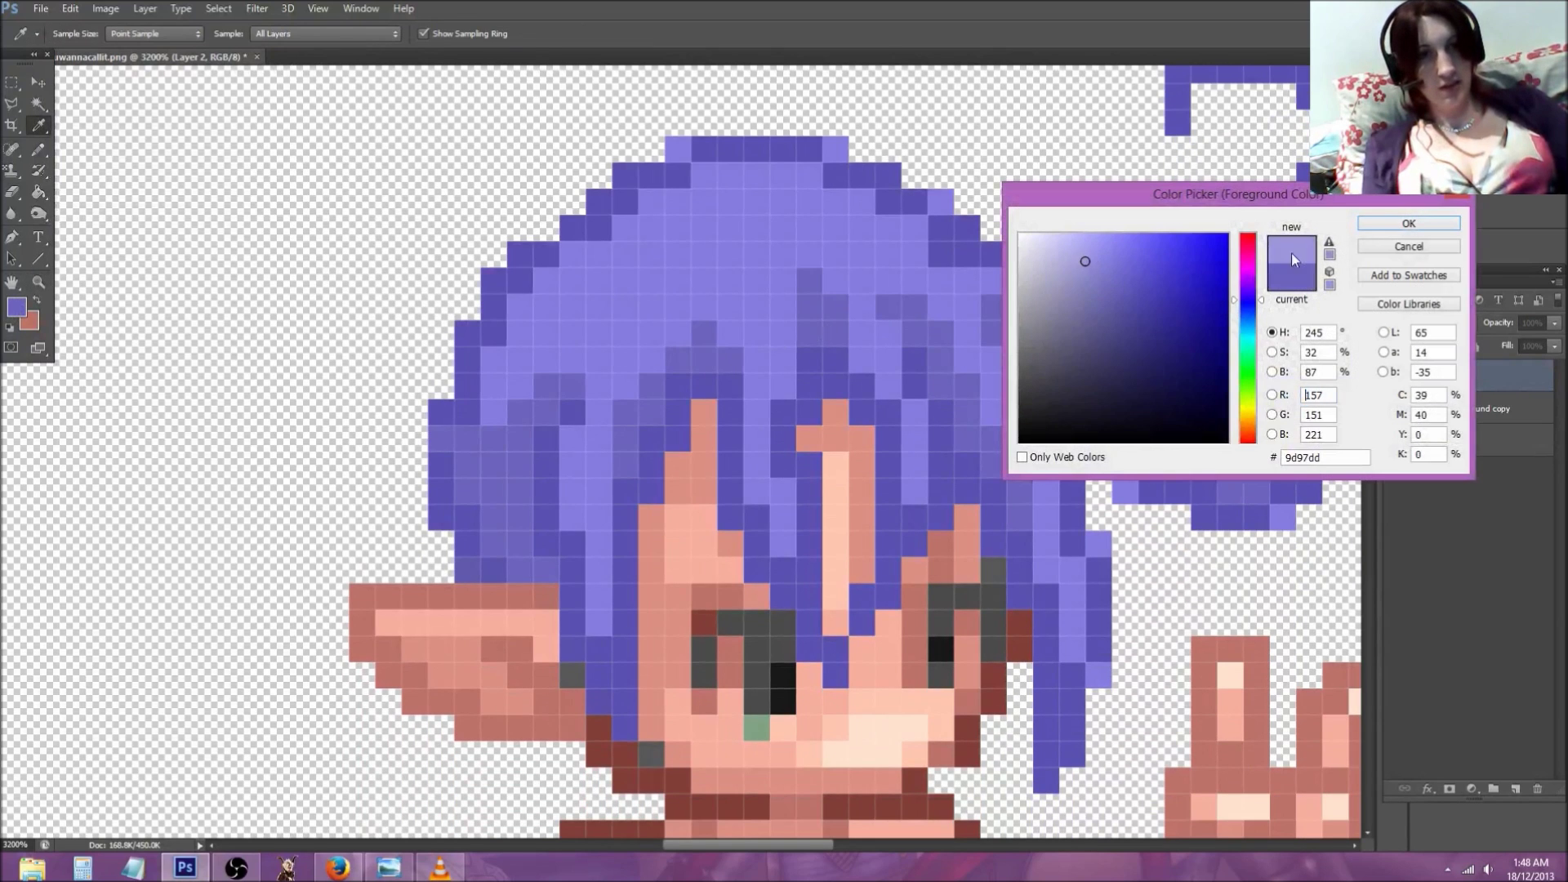
left_click(1363, 227)
left_click(39, 149)
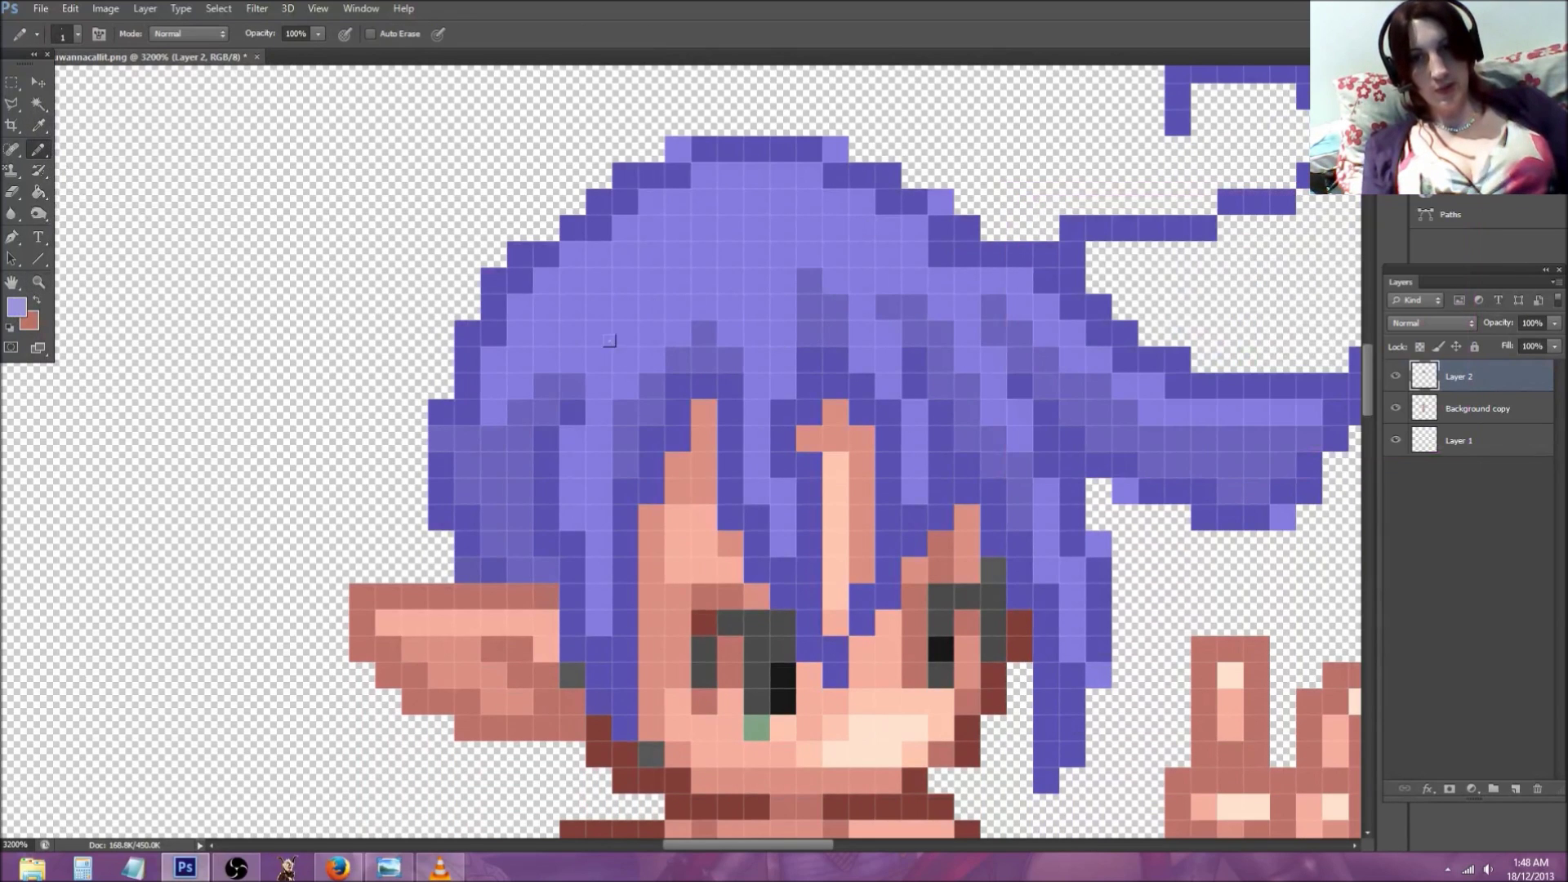
Step: Pencil pale purple highlights down the fringe strands and along the flyaway side lock
left_click_drag(600, 384, 572, 494)
left_click_drag(757, 380, 757, 469)
left_click(888, 359)
left_click_drag(910, 404, 907, 426)
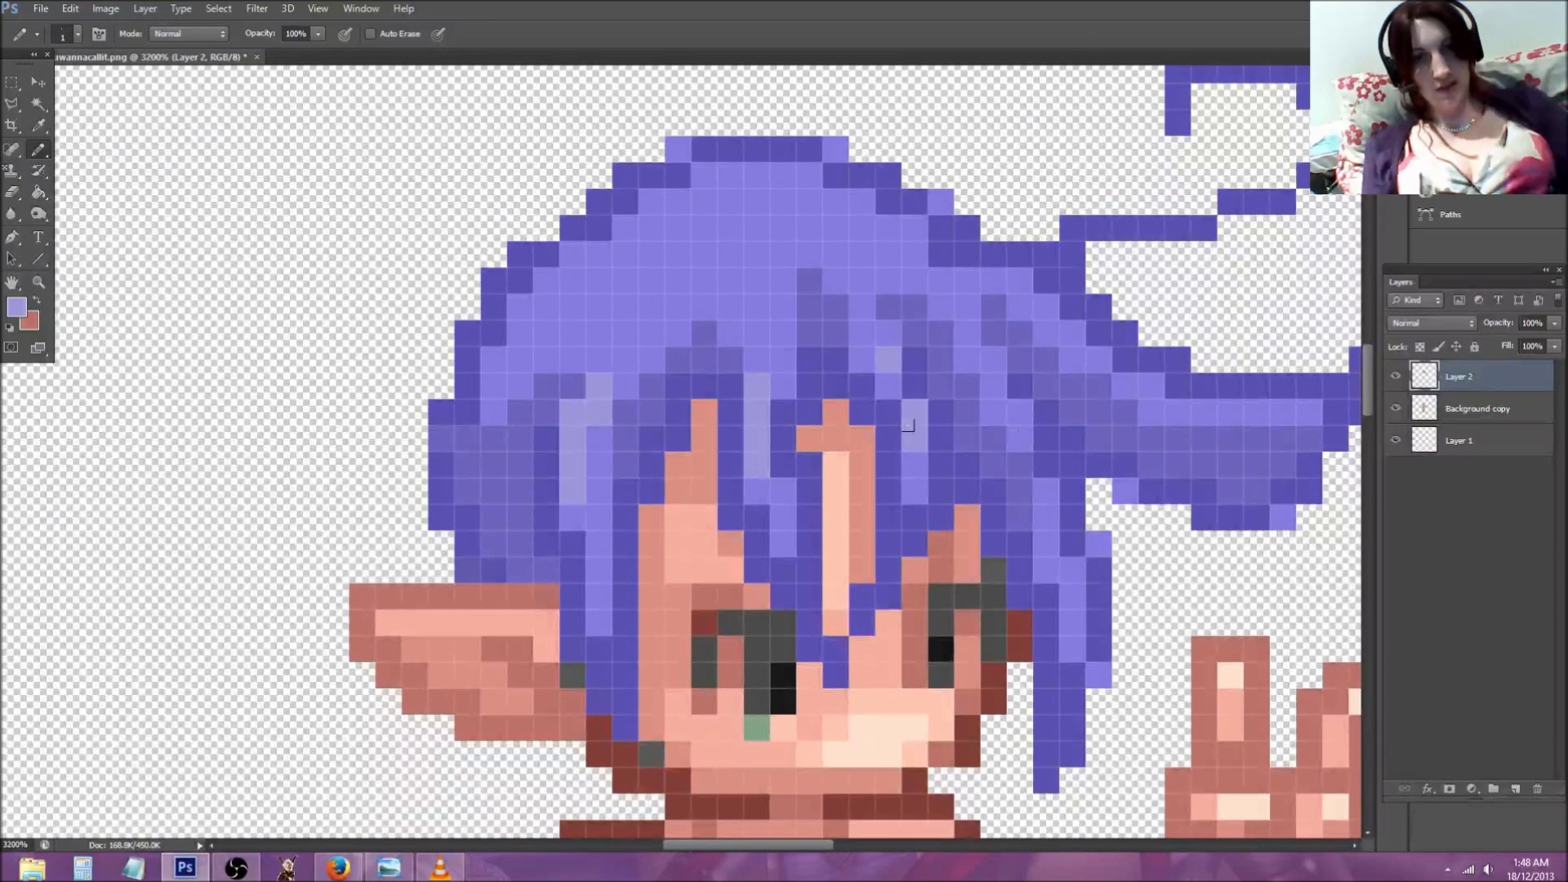
mouse_move(992, 384)
left_mouse_down()
mouse_move(1044, 469)
mouse_move(1039, 506)
left_mouse_up()
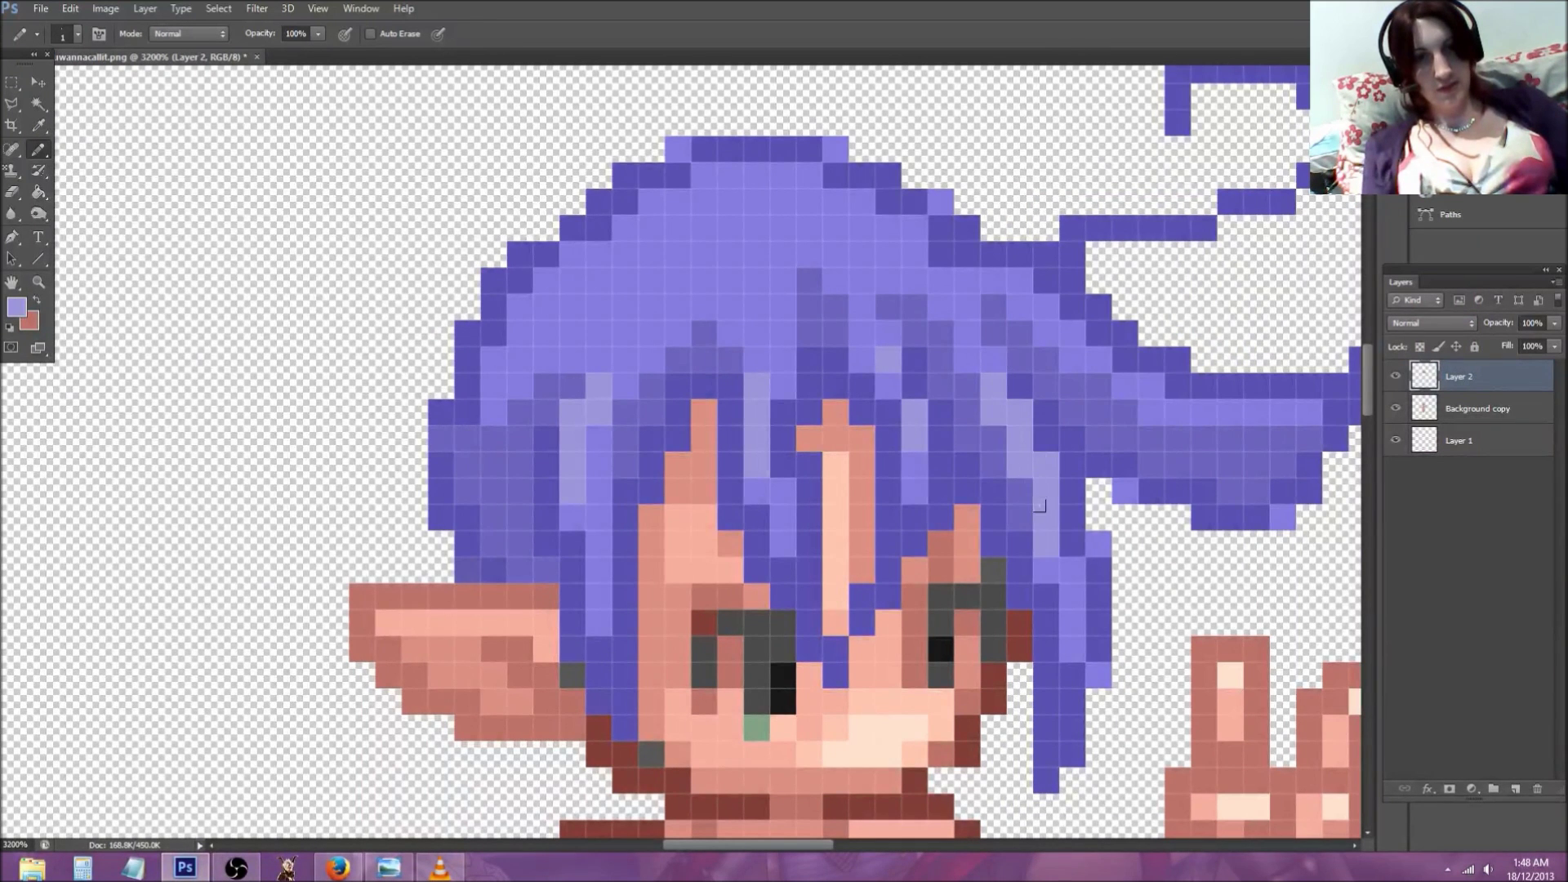
left_click(1094, 355)
left_click(1141, 378)
left_click_drag(1191, 384, 1262, 386)
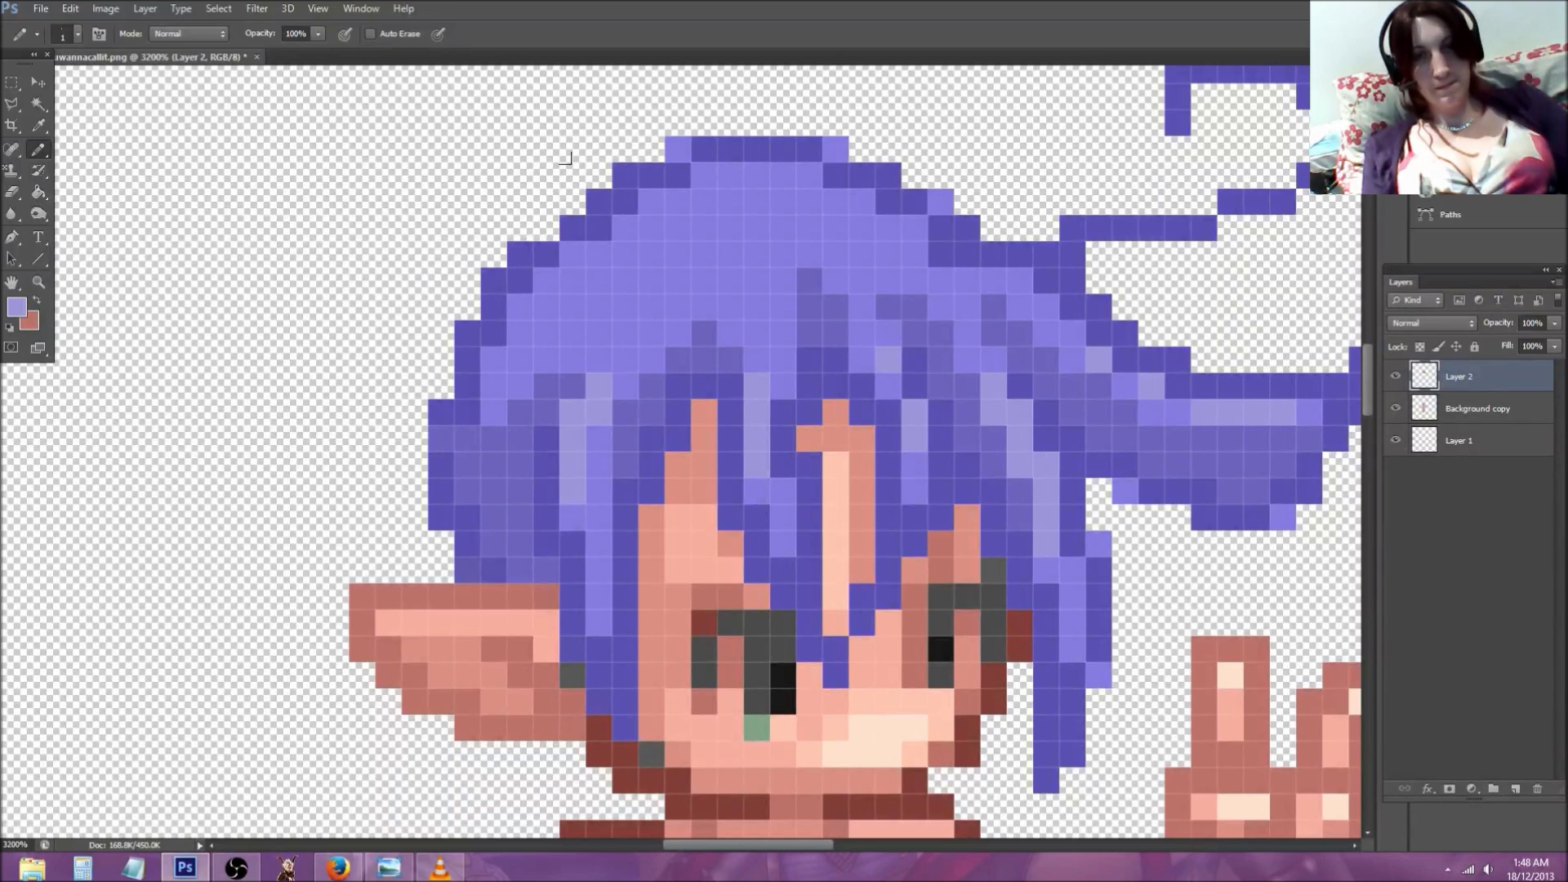
Step: Sample the medium purple shading colour and pencil strand shadows on the crown above the ear
key("i")
left_click(518, 442)
key("b")
mouse_move(625, 280)
left_mouse_down()
mouse_move(519, 361)
mouse_move(511, 397)
mouse_move(649, 246)
mouse_move(580, 292)
mouse_move(507, 382)
mouse_move(724, 229)
mouse_move(693, 327)
left_mouse_up()
left_click(598, 331)
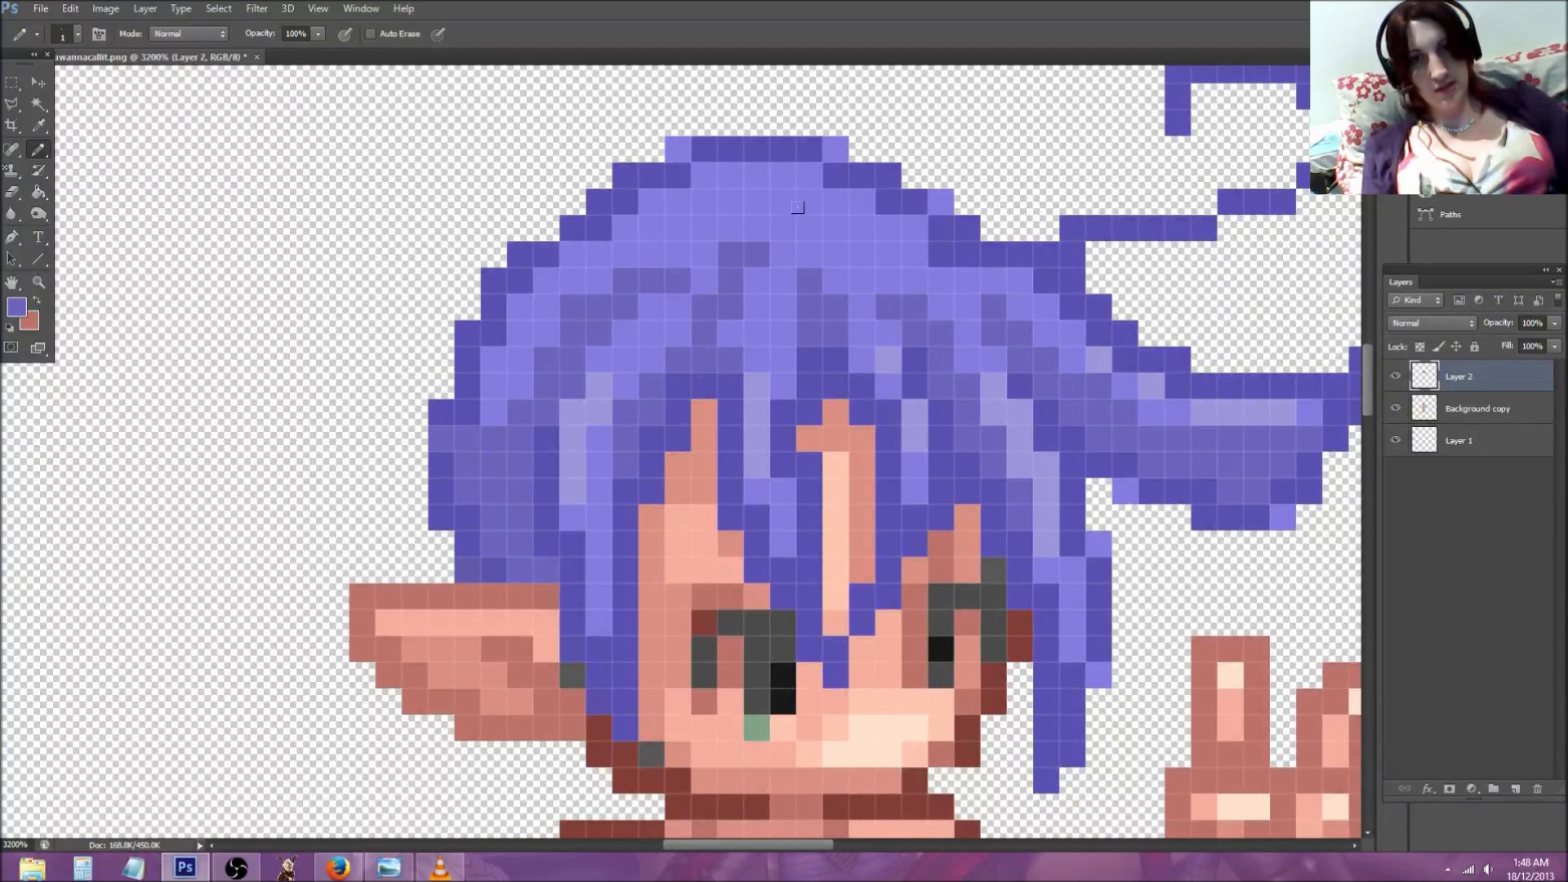
Step: Extend the medium purple shading over the rest of the crown and along the inside of the hair outline
left_click_drag(861, 227, 913, 304)
left_click_drag(836, 229, 783, 228)
left_click_drag(704, 254, 704, 280)
left_click(783, 254)
mouse_move(811, 237)
left_mouse_down()
mouse_move(812, 253)
mouse_move(833, 253)
left_mouse_up()
left_click_drag(915, 237, 899, 253)
mouse_move(726, 202)
left_mouse_down()
mouse_move(648, 175)
mouse_move(597, 204)
mouse_move(532, 254)
mouse_move(466, 387)
left_mouse_up()
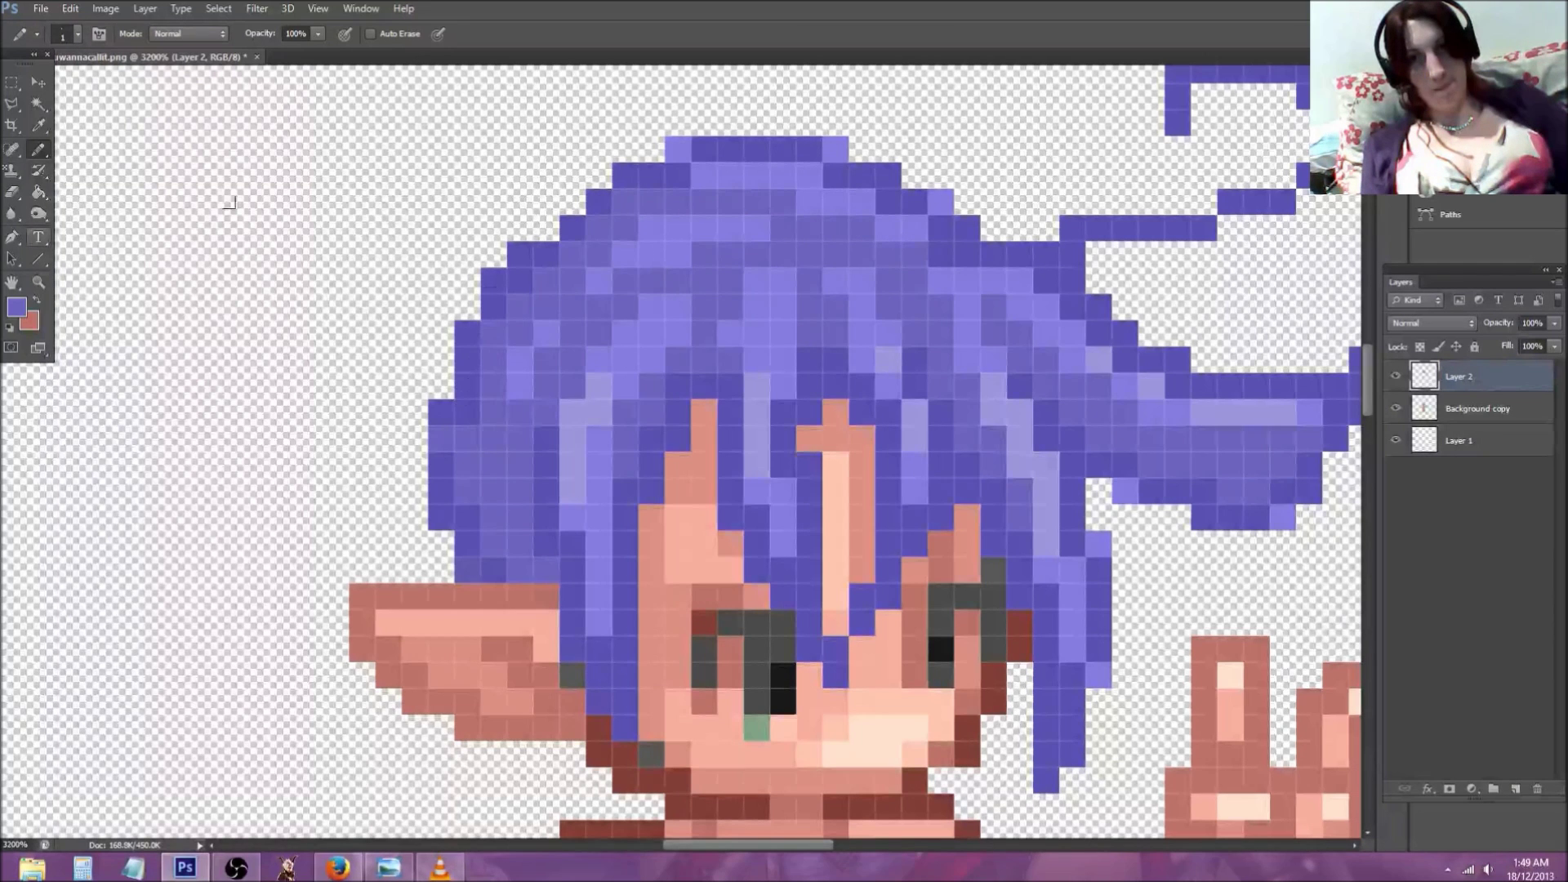
mouse_move(845, 183)
left_mouse_down()
mouse_move(716, 159)
mouse_move(881, 217)
mouse_move(774, 160)
mouse_move(638, 179)
left_mouse_up()
Step: Sample the pale purple highlight colour and pencil a highlight band across the top of the head
key("i")
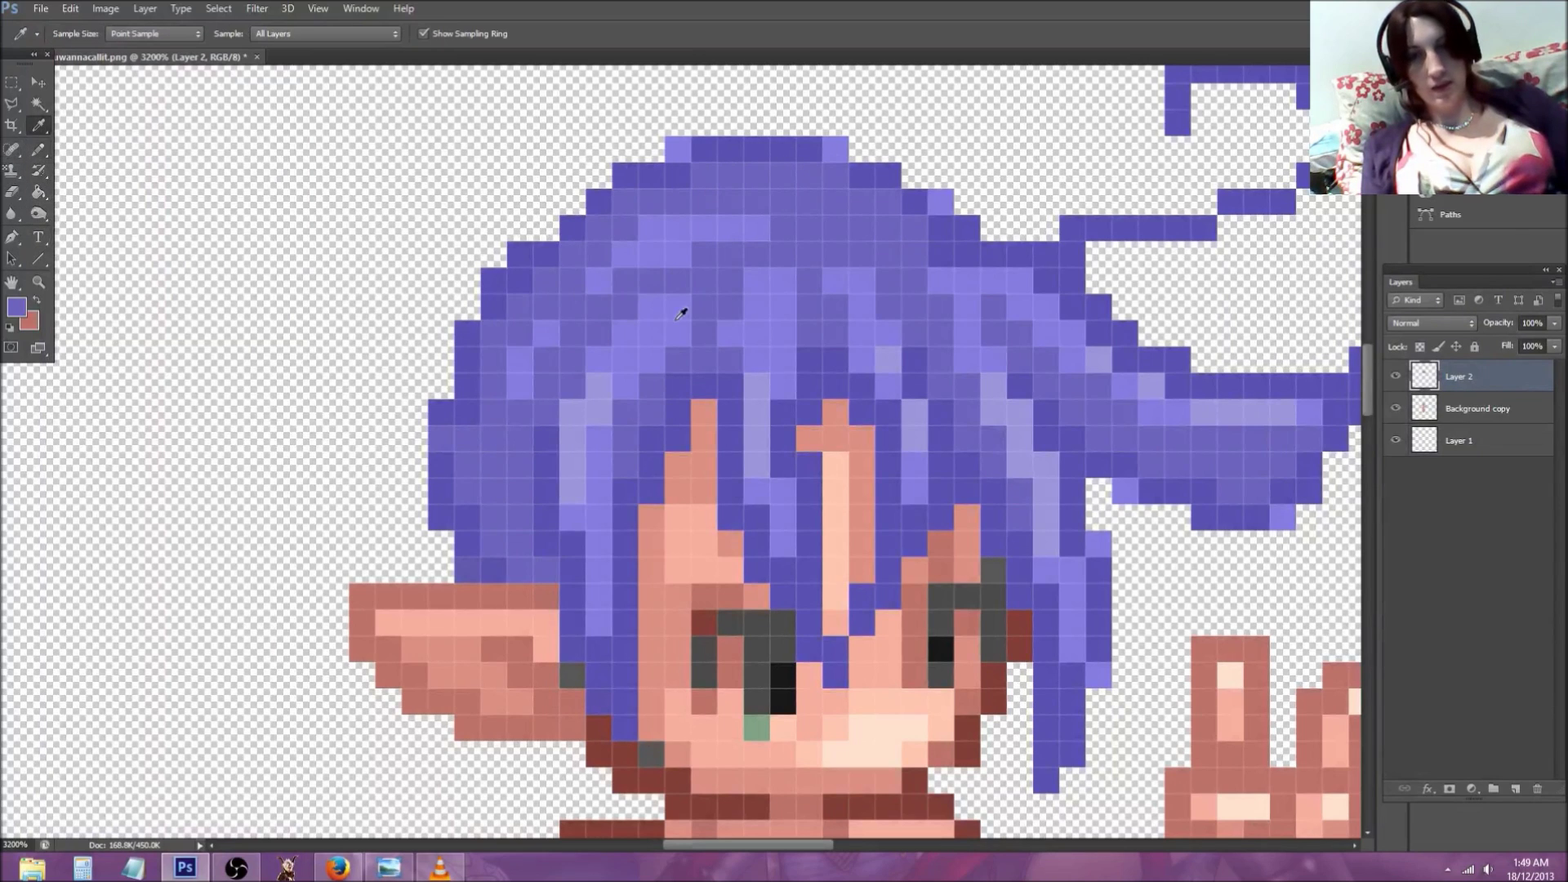
left_click(757, 383)
key("b")
mouse_move(822, 193)
left_mouse_down()
mouse_move(728, 196)
mouse_move(801, 200)
mouse_move(782, 227)
mouse_move(854, 200)
left_mouse_up()
left_click(888, 228)
left_click(704, 202)
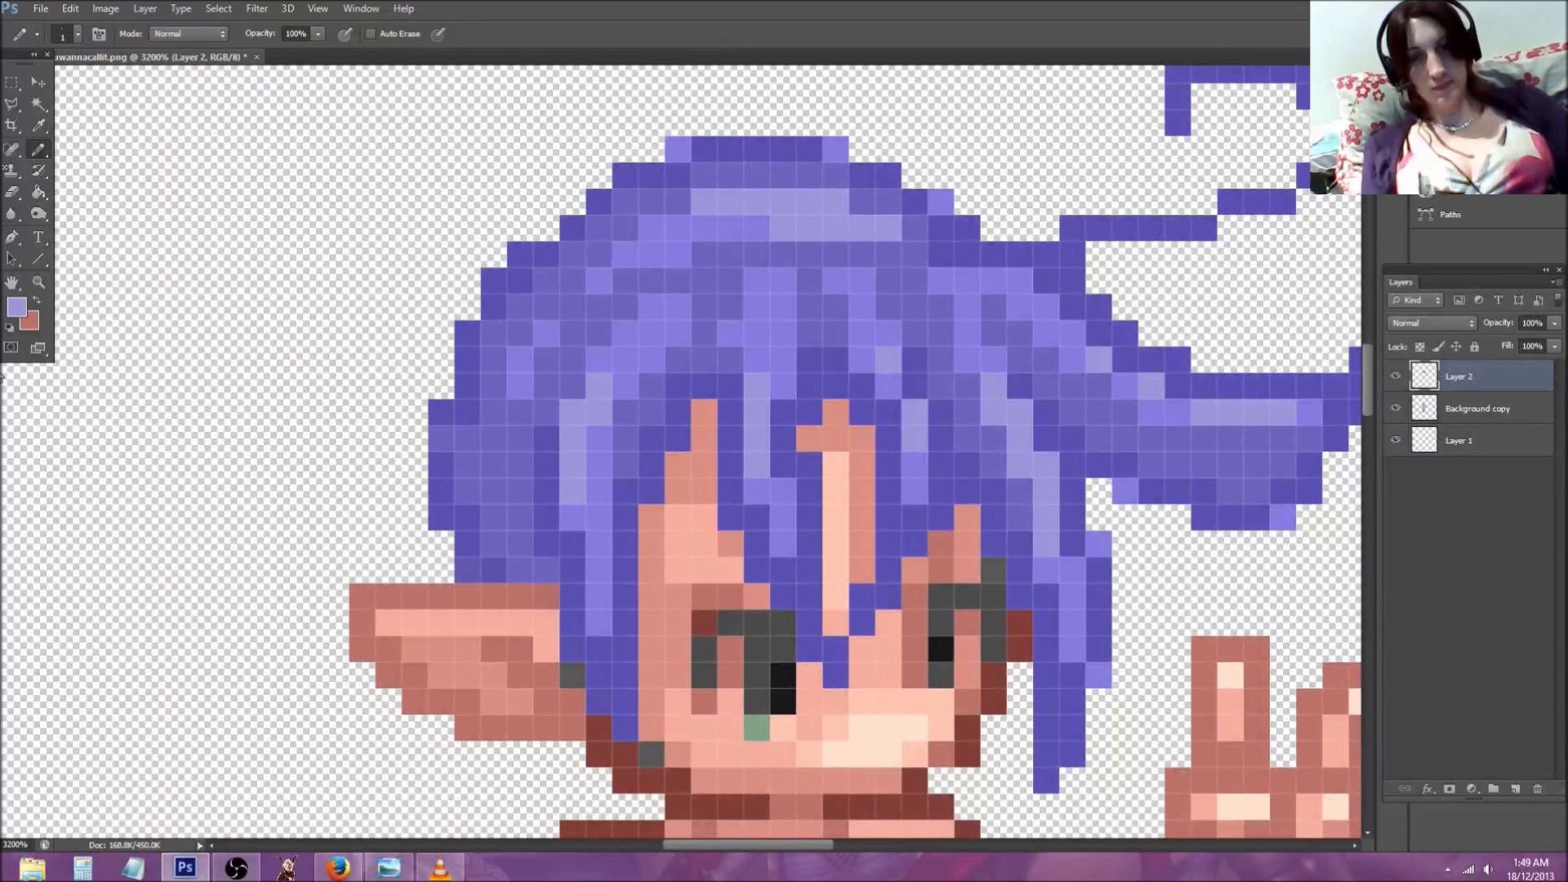
Step: Examine the shaded hair at actual size and at moderate magnification
left_click(38, 284)
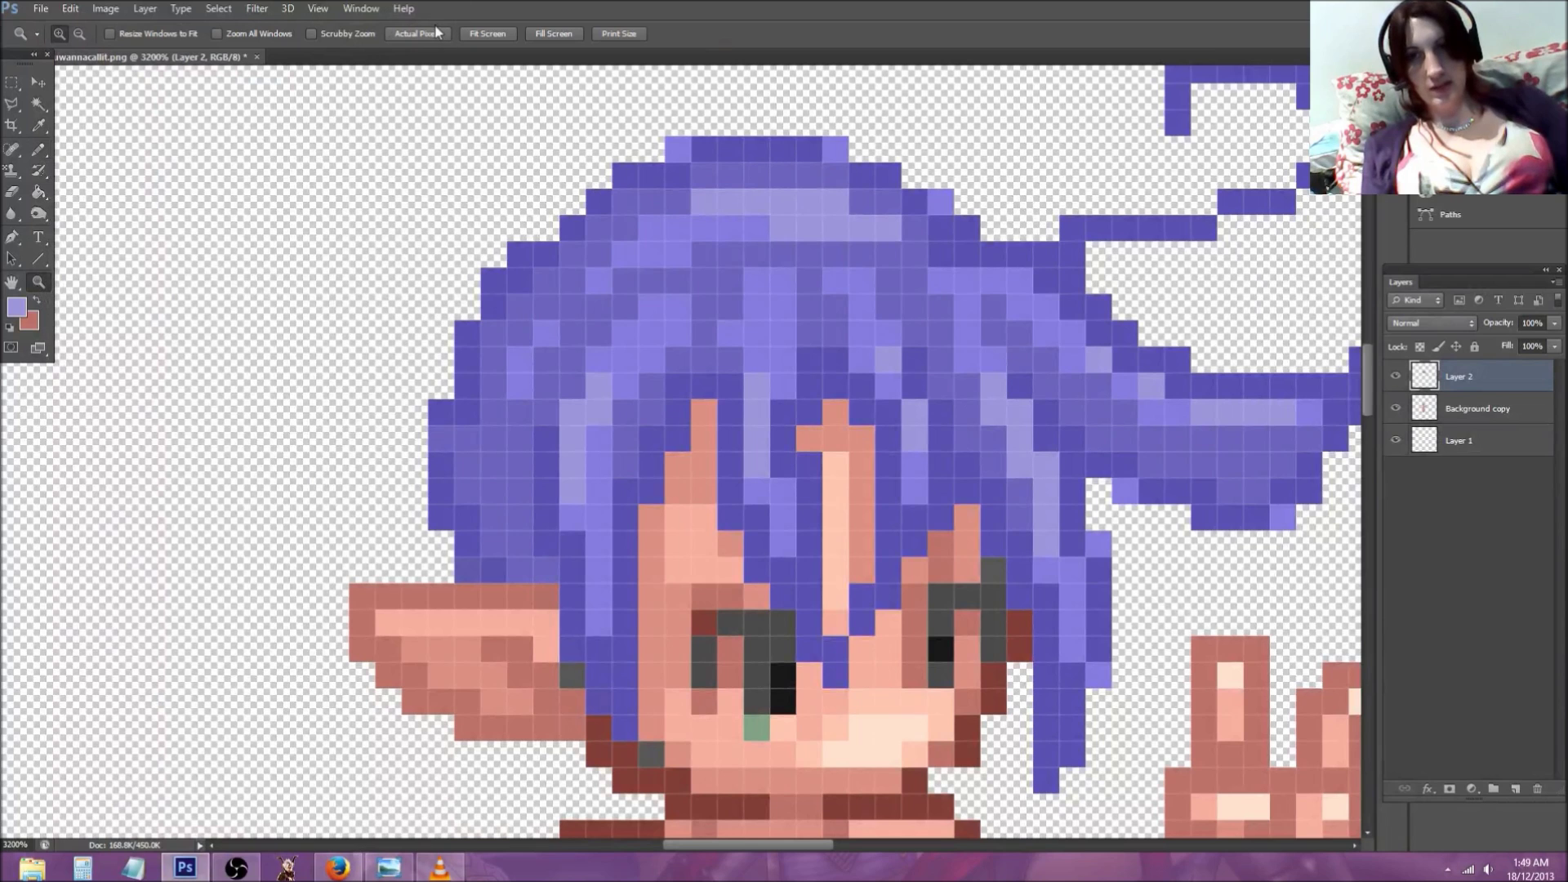
left_click(421, 34)
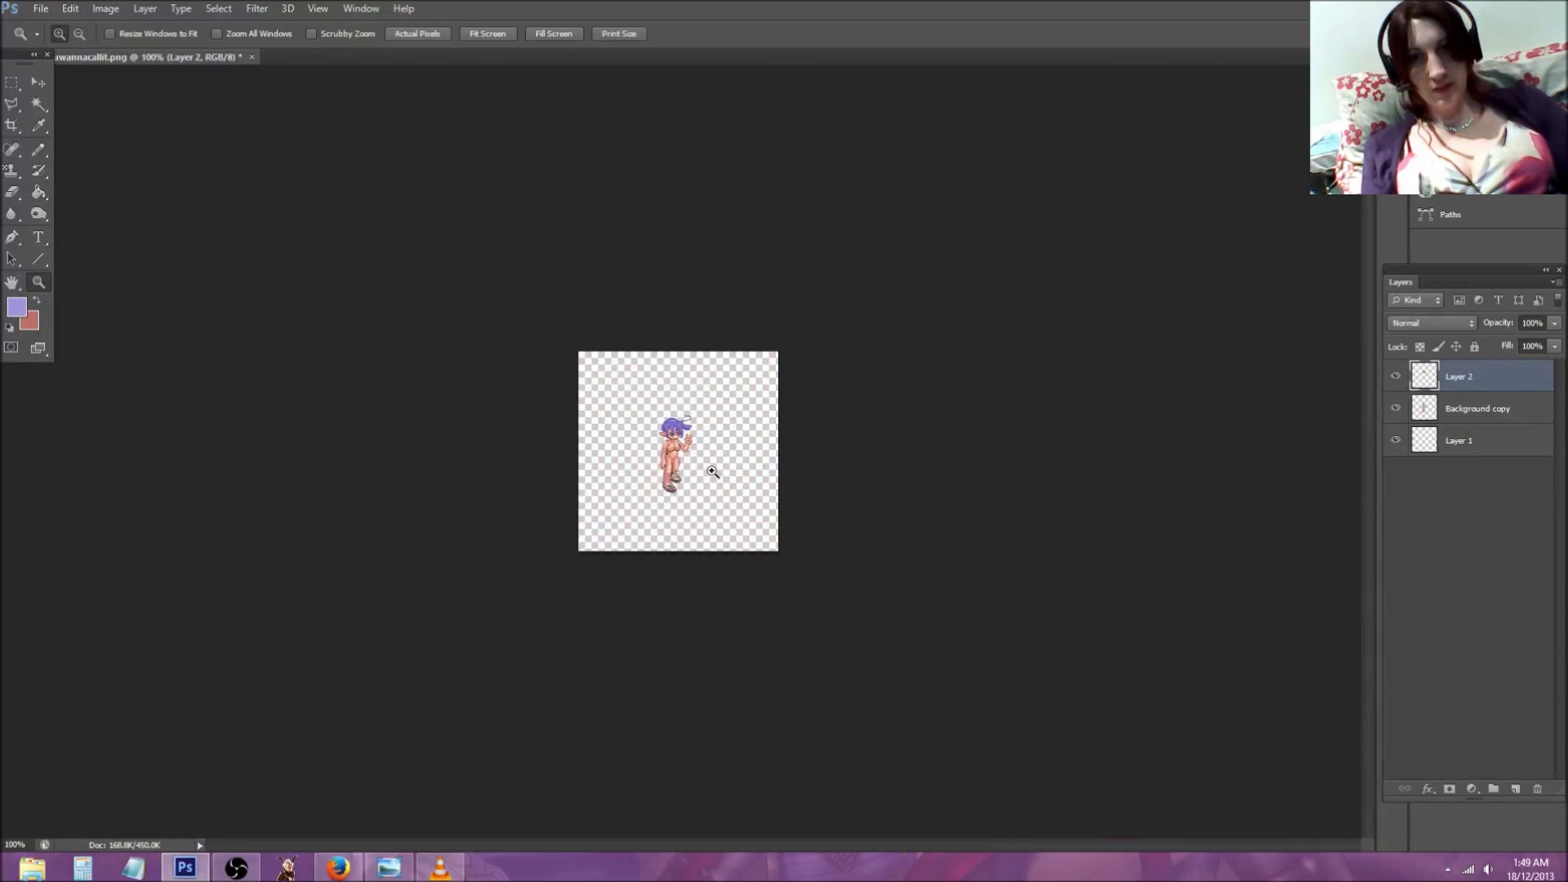
left_click(675, 378)
left_click(666, 430)
left_click(665, 405)
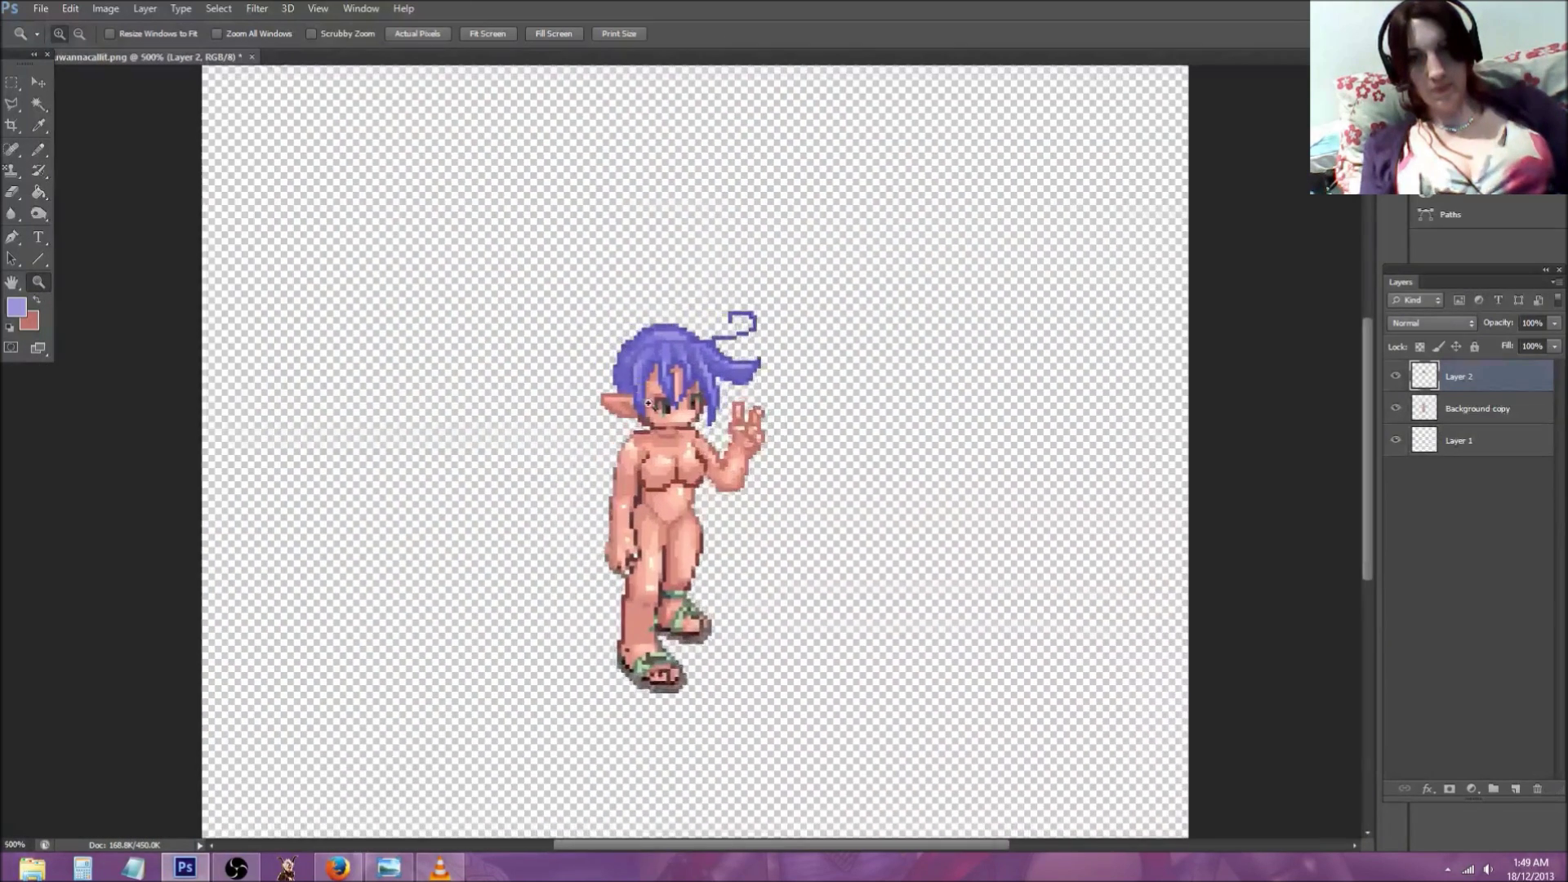
left_click(664, 405)
left_click(664, 405)
Step: On Layer 1, sample the dark purple outline colour and pencil the outline of a long, curling ponytail behind the head
left_click(1462, 438)
key("i")
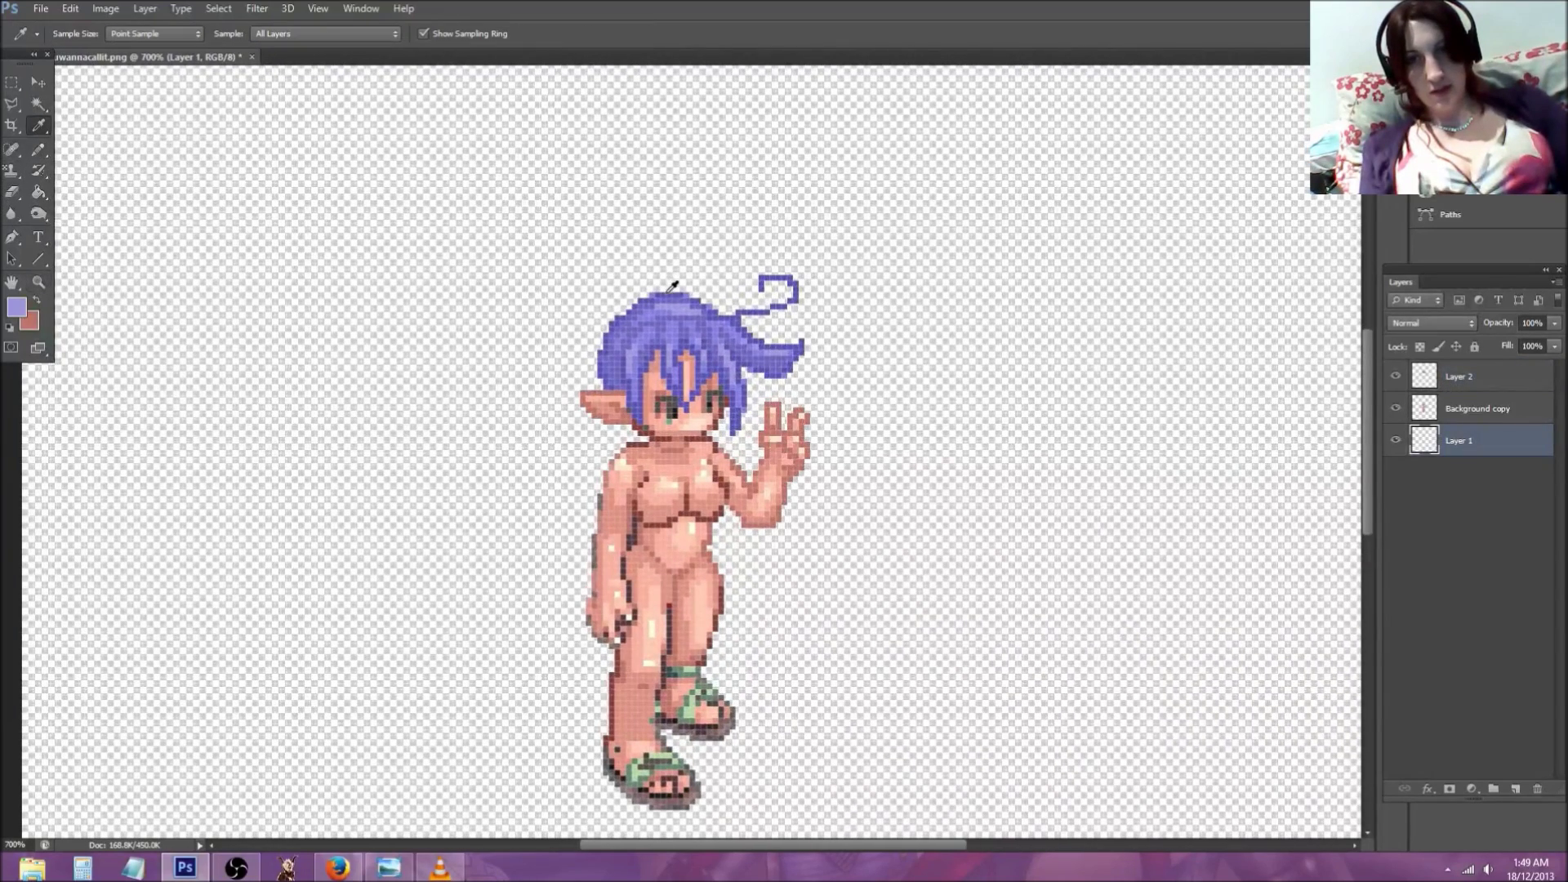
left_click(44, 150)
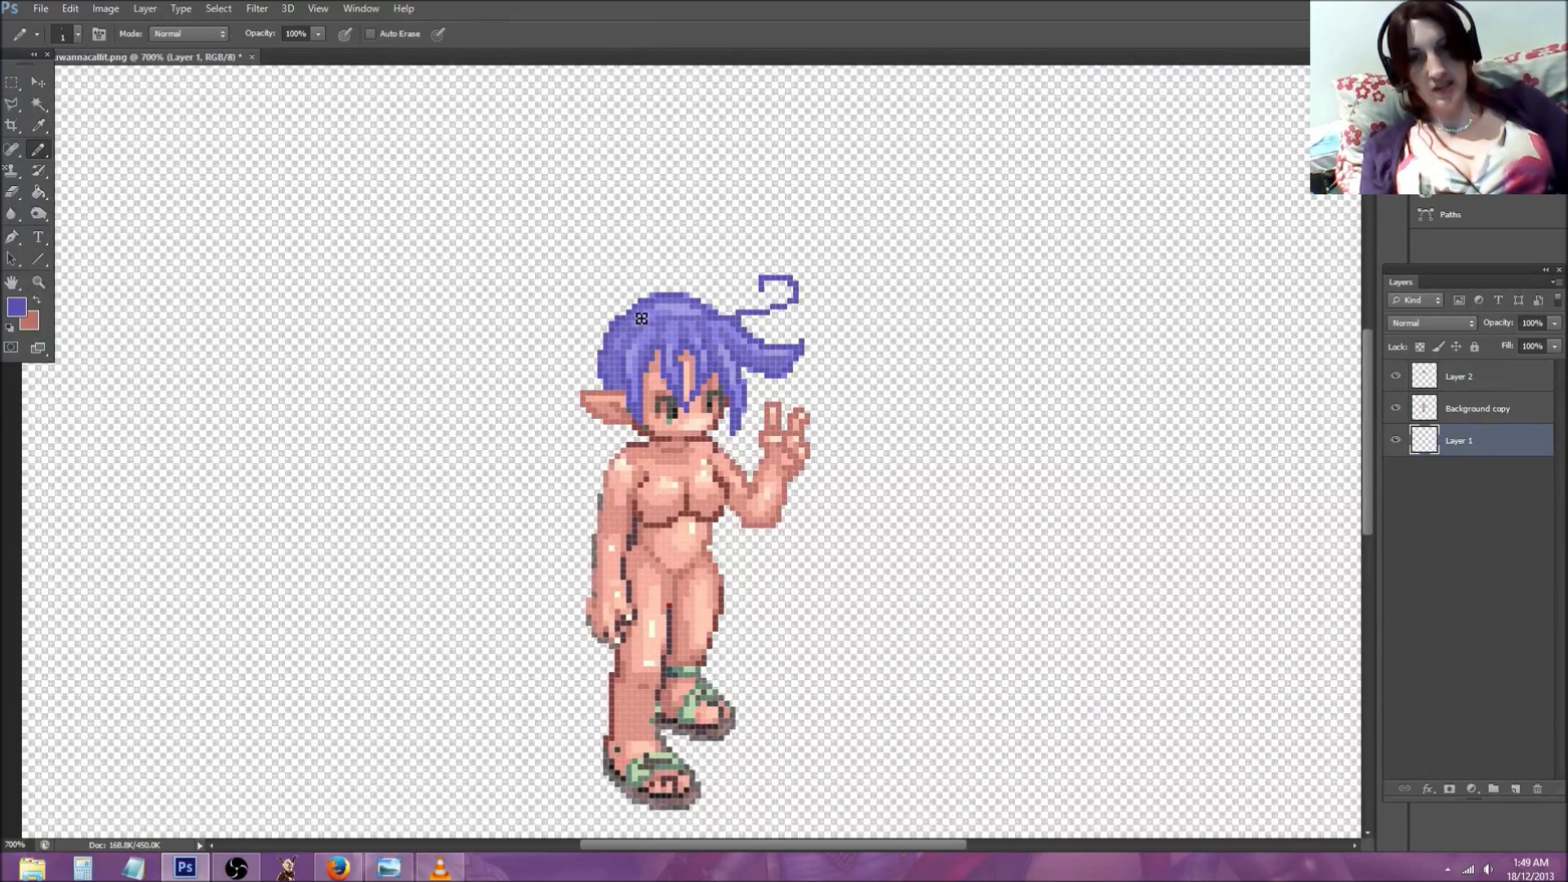
mouse_move(648, 311)
left_mouse_down()
mouse_move(617, 320)
mouse_move(552, 297)
mouse_move(538, 272)
mouse_move(566, 303)
mouse_move(560, 236)
mouse_move(502, 222)
mouse_move(462, 243)
mouse_move(442, 343)
mouse_move(487, 445)
left_mouse_up()
mouse_move(607, 357)
left_mouse_down()
mouse_move(489, 338)
mouse_move(515, 377)
left_mouse_up()
mouse_move(539, 353)
left_mouse_down()
mouse_move(570, 416)
mouse_move(535, 505)
mouse_move(501, 513)
left_mouse_up()
mouse_move(490, 449)
left_mouse_down()
mouse_move(482, 486)
mouse_move(471, 465)
mouse_move(414, 470)
mouse_move(500, 566)
left_mouse_up()
mouse_move(487, 511)
left_mouse_down()
mouse_move(475, 608)
mouse_move(502, 576)
mouse_move(429, 549)
mouse_move(432, 620)
mouse_move(498, 662)
mouse_move(425, 704)
mouse_move(457, 692)
mouse_move(451, 712)
left_mouse_up()
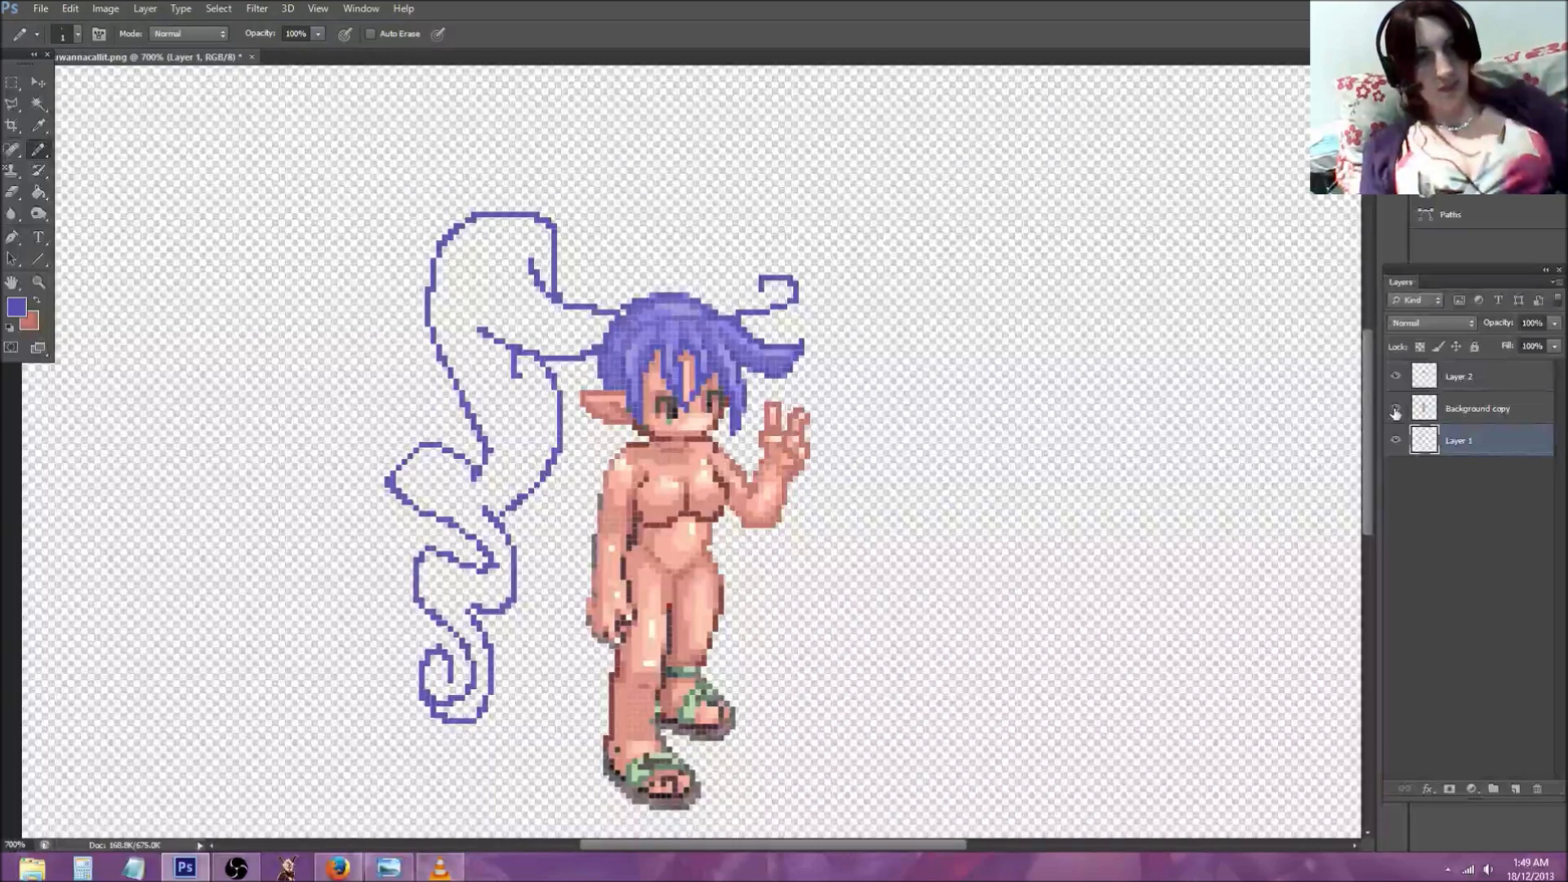
Step: Hide Background copy and Layer 2, close the ponytail outline where it meets the head, and show both layers again
left_click(1395, 408)
left_click(1396, 377)
left_click_drag(616, 352, 646, 317)
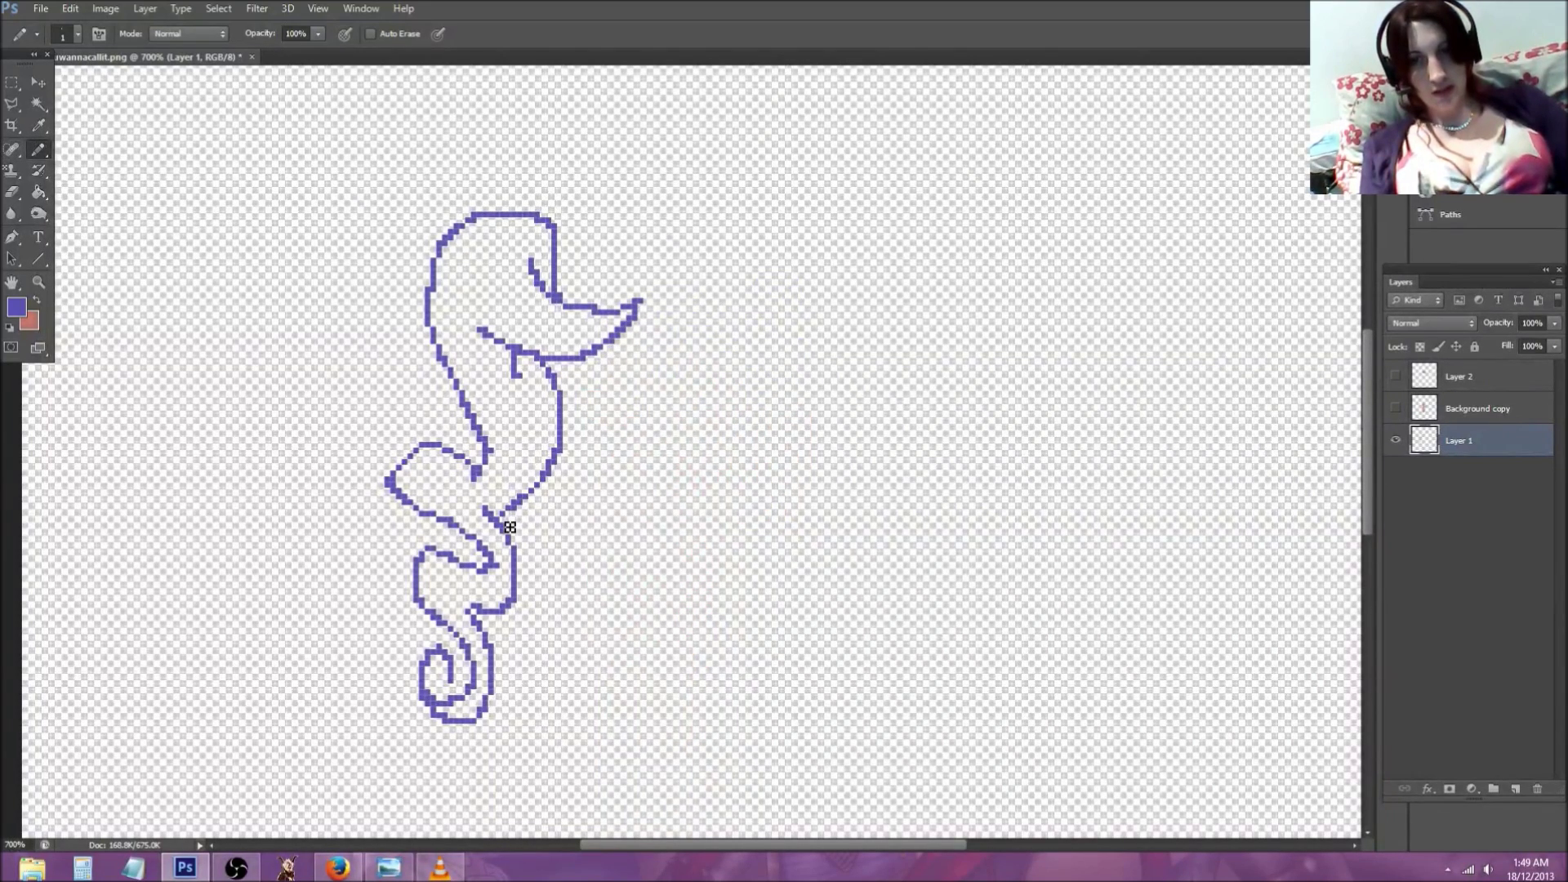
left_click(1395, 408)
left_click(1396, 376)
Step: Sample the light purple base hair colour and fill the ponytail with the Paint Bucket
left_click(38, 127)
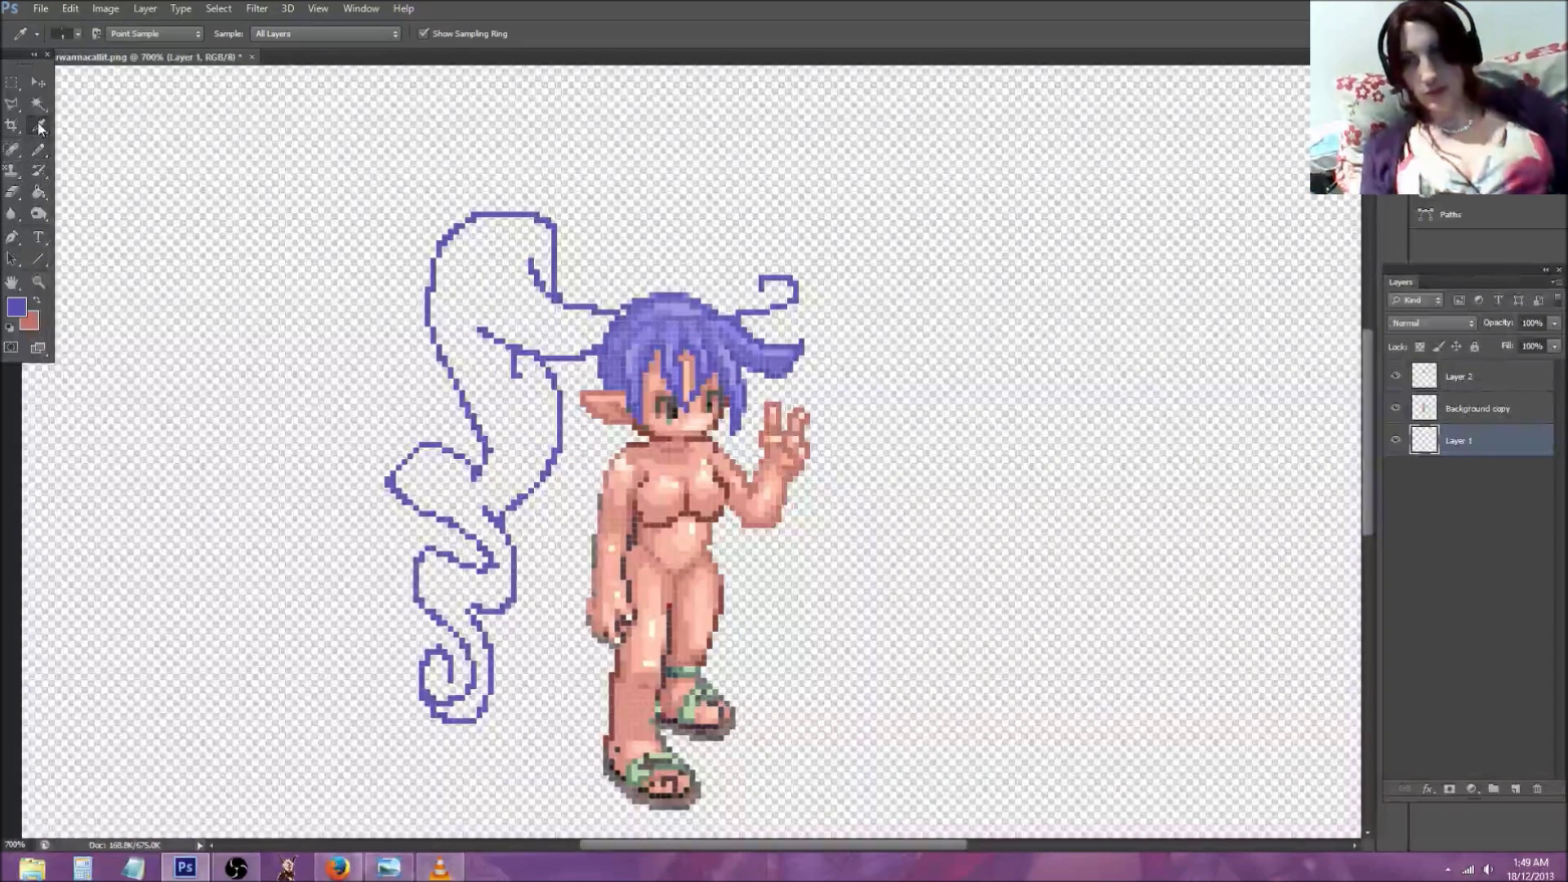
left_click(661, 304)
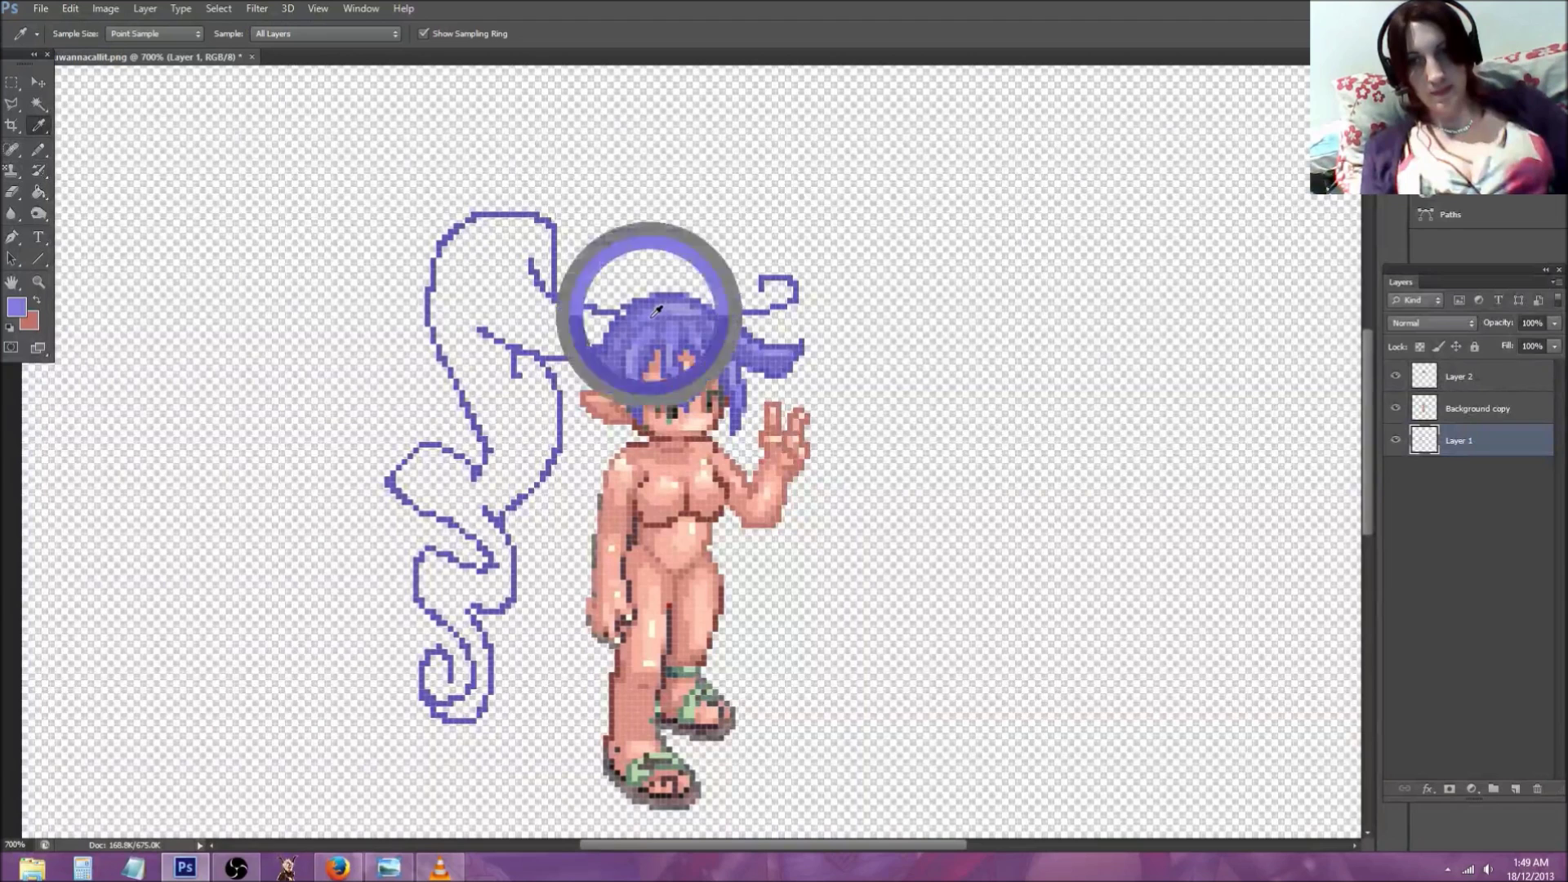
left_click(40, 193)
left_click(519, 339)
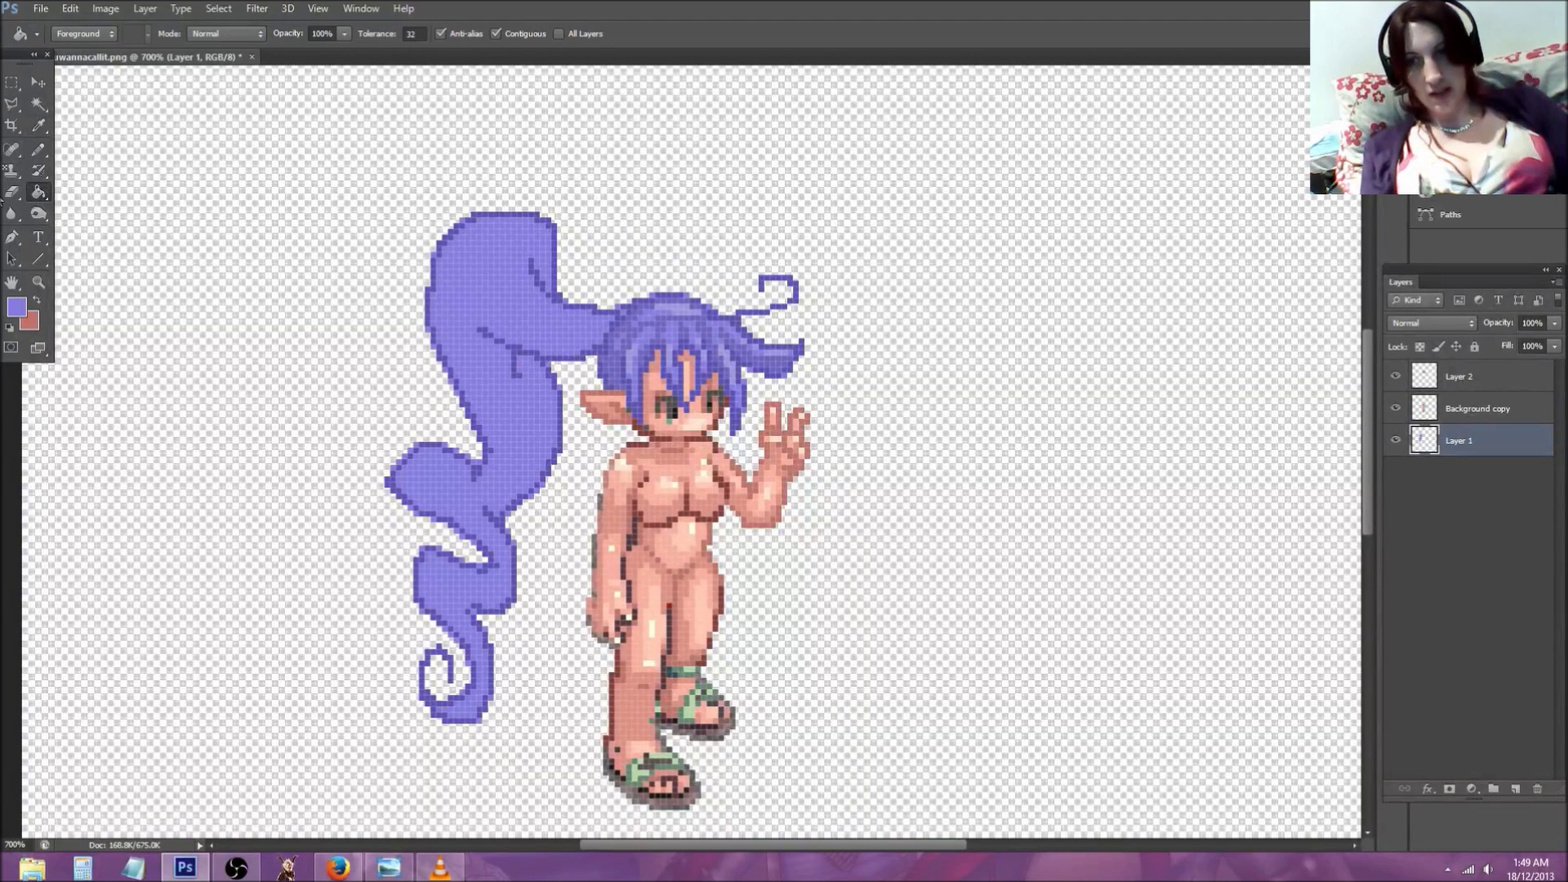
Step: Sample the medium purple shading colour and pencil shadows along the ponytail's base, inner folds and curls
left_click(38, 131)
left_click(621, 355)
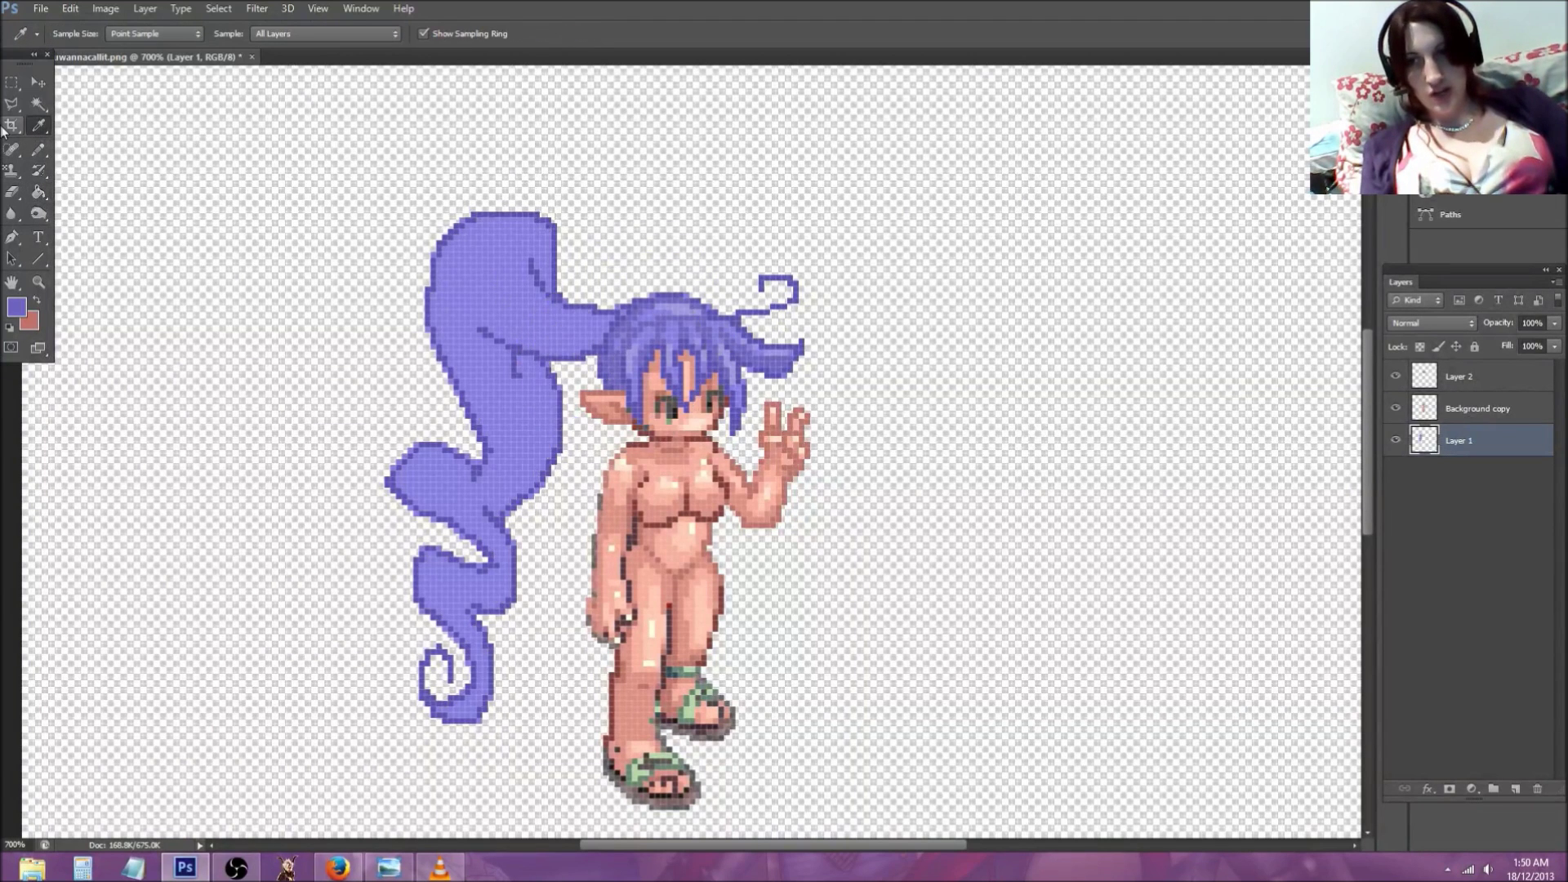
left_click(36, 151)
mouse_move(609, 345)
left_mouse_down()
mouse_move(503, 320)
mouse_move(616, 338)
mouse_move(529, 317)
mouse_move(513, 239)
mouse_move(502, 308)
mouse_move(515, 357)
mouse_move(494, 351)
mouse_move(531, 459)
left_mouse_up()
mouse_move(503, 357)
left_mouse_down()
mouse_move(535, 451)
mouse_move(528, 377)
left_mouse_up()
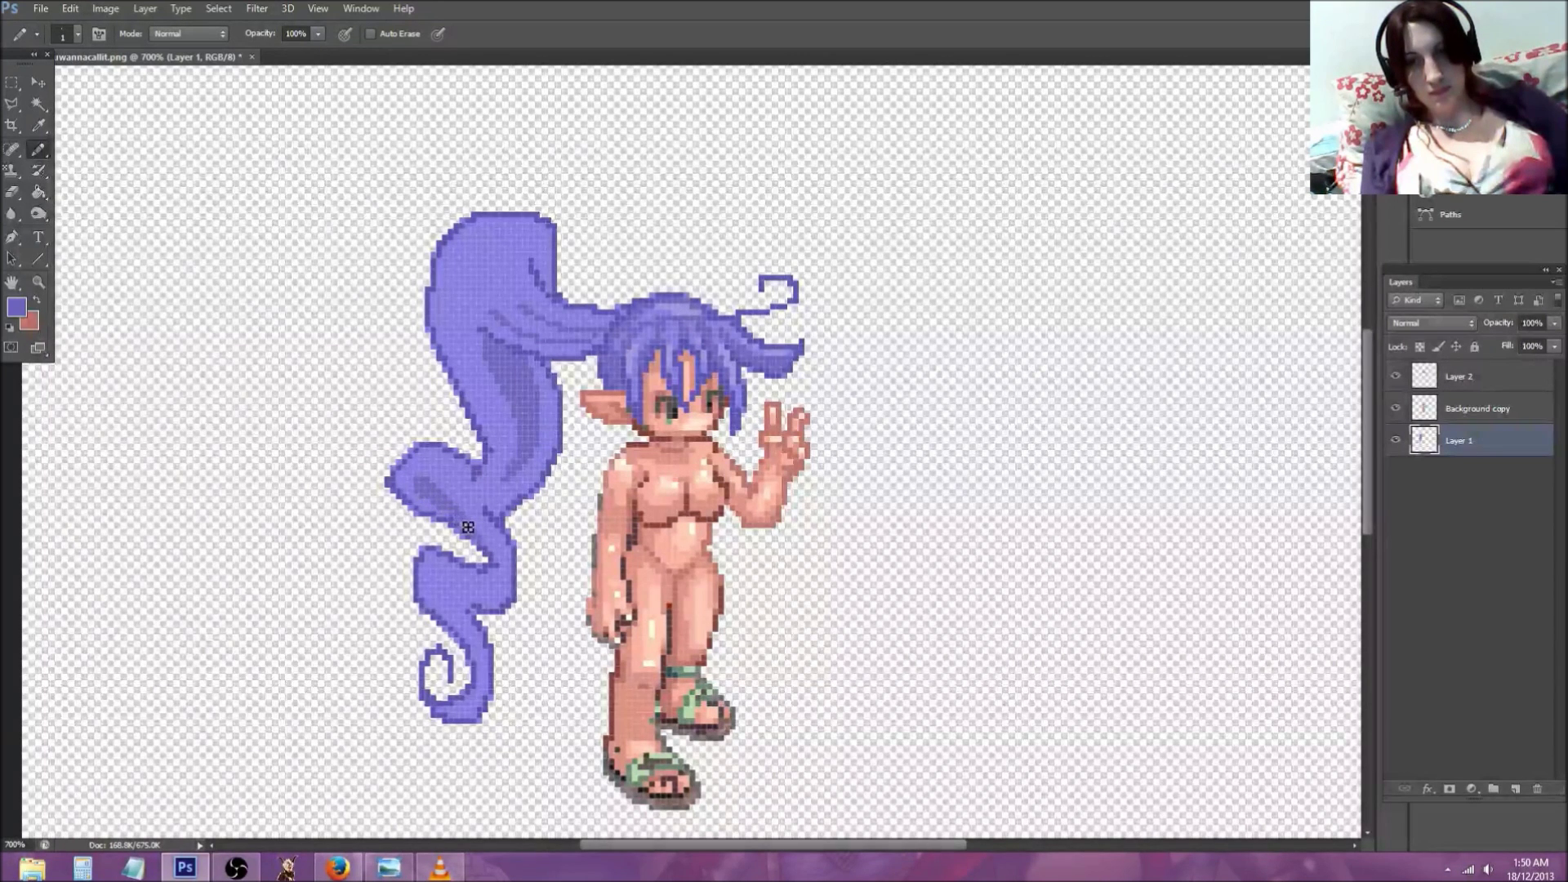
scroll(465, 531, "down", 2)
mouse_move(472, 549)
left_mouse_down()
mouse_move(440, 521)
mouse_move(484, 591)
mouse_move(487, 642)
mouse_move(467, 650)
mouse_move(484, 613)
mouse_move(441, 531)
mouse_move(505, 532)
left_mouse_up()
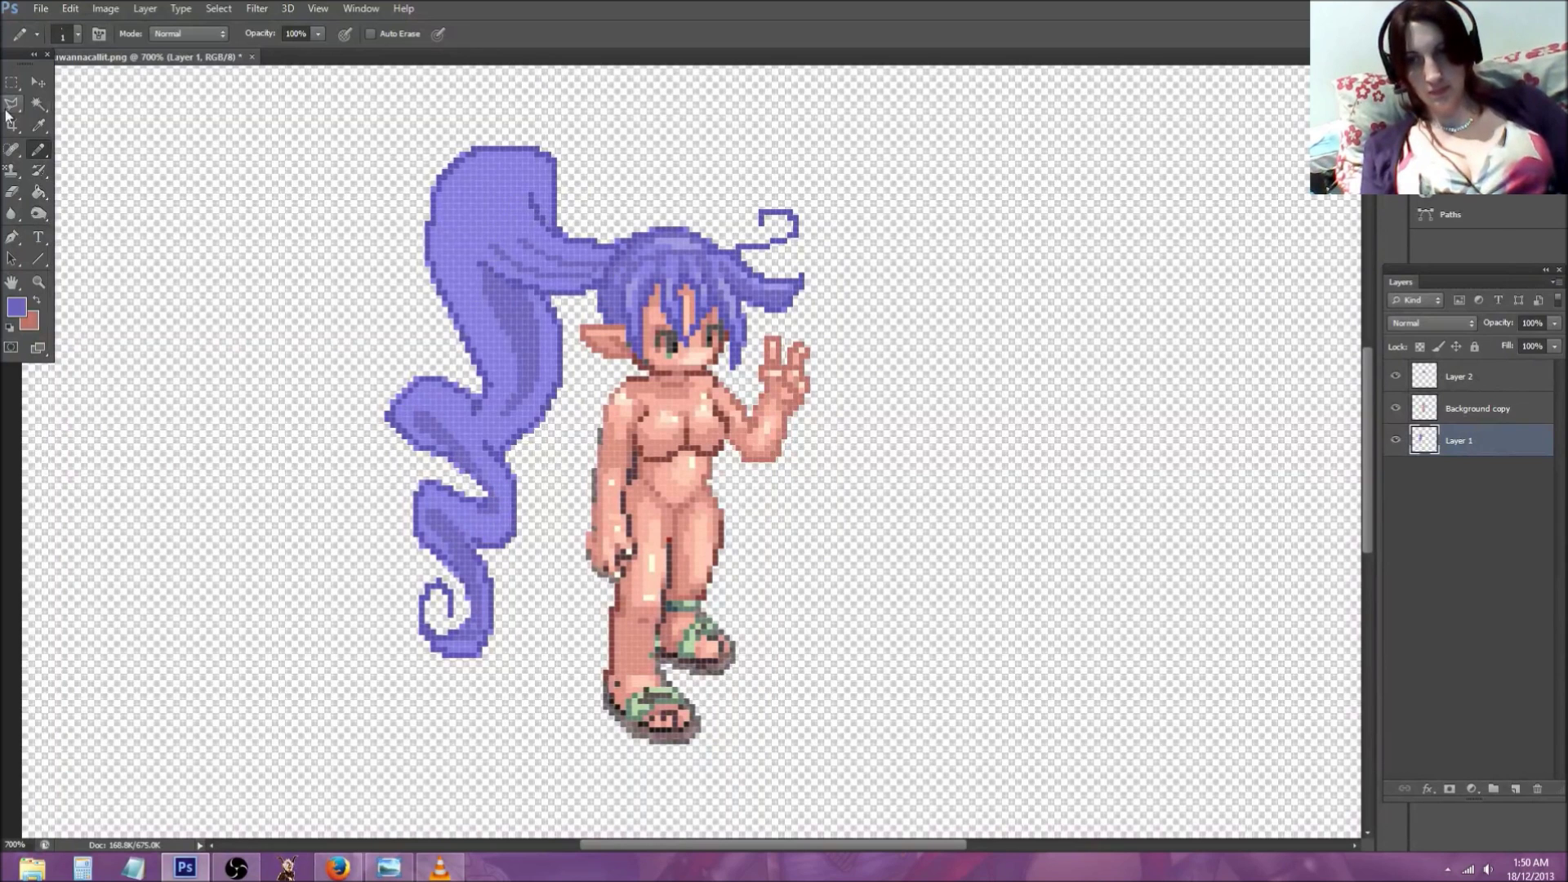
Step: Sample the pale purple highlight colour from the crown and pencil highlight strands along the ponytail
key("i")
left_click(681, 242)
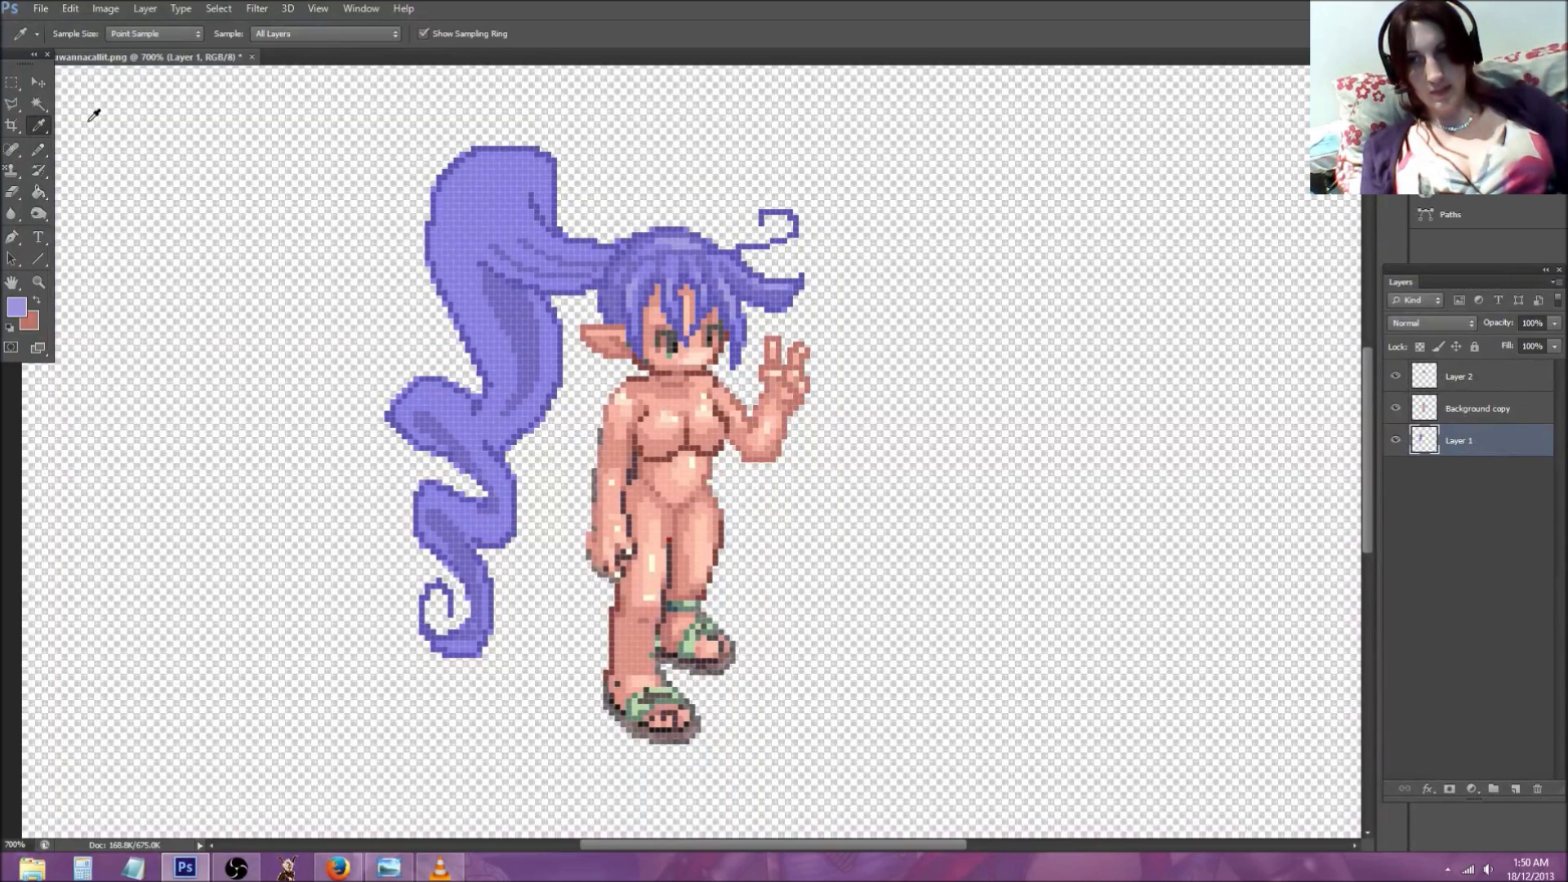
key("b")
mouse_move(521, 220)
left_mouse_down()
mouse_move(508, 175)
mouse_move(527, 223)
mouse_move(489, 205)
mouse_move(487, 232)
mouse_move(462, 214)
mouse_move(483, 253)
mouse_move(463, 276)
mouse_move(496, 349)
left_mouse_up()
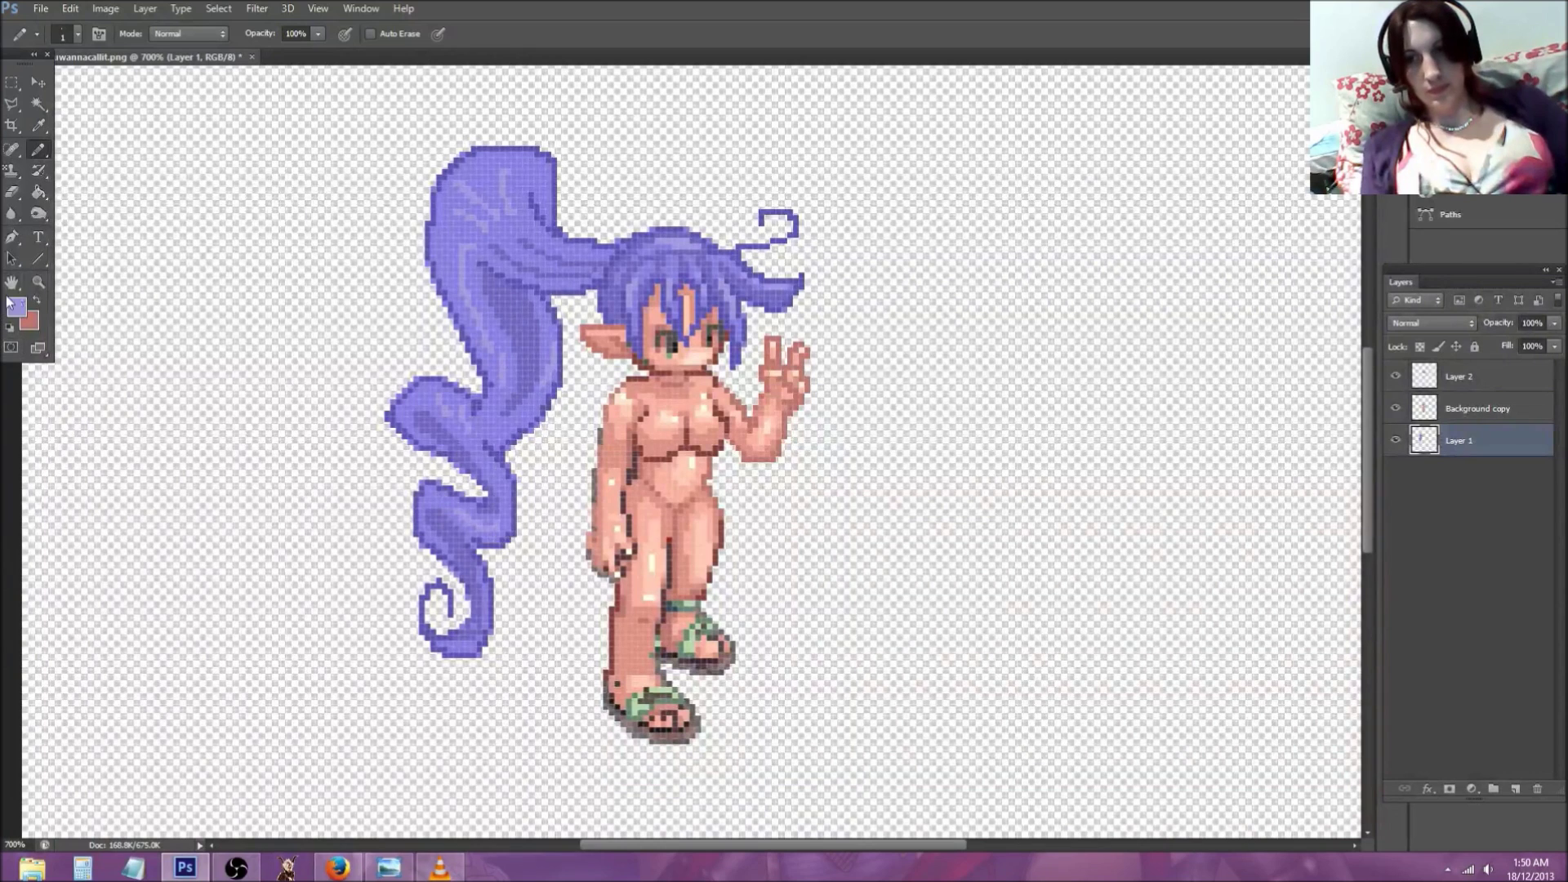
Step: Examine the sprite with its shaded ponytail at actual size and at moderate magnification
left_click(38, 281)
left_click(417, 34)
left_click(669, 463)
left_click(670, 464)
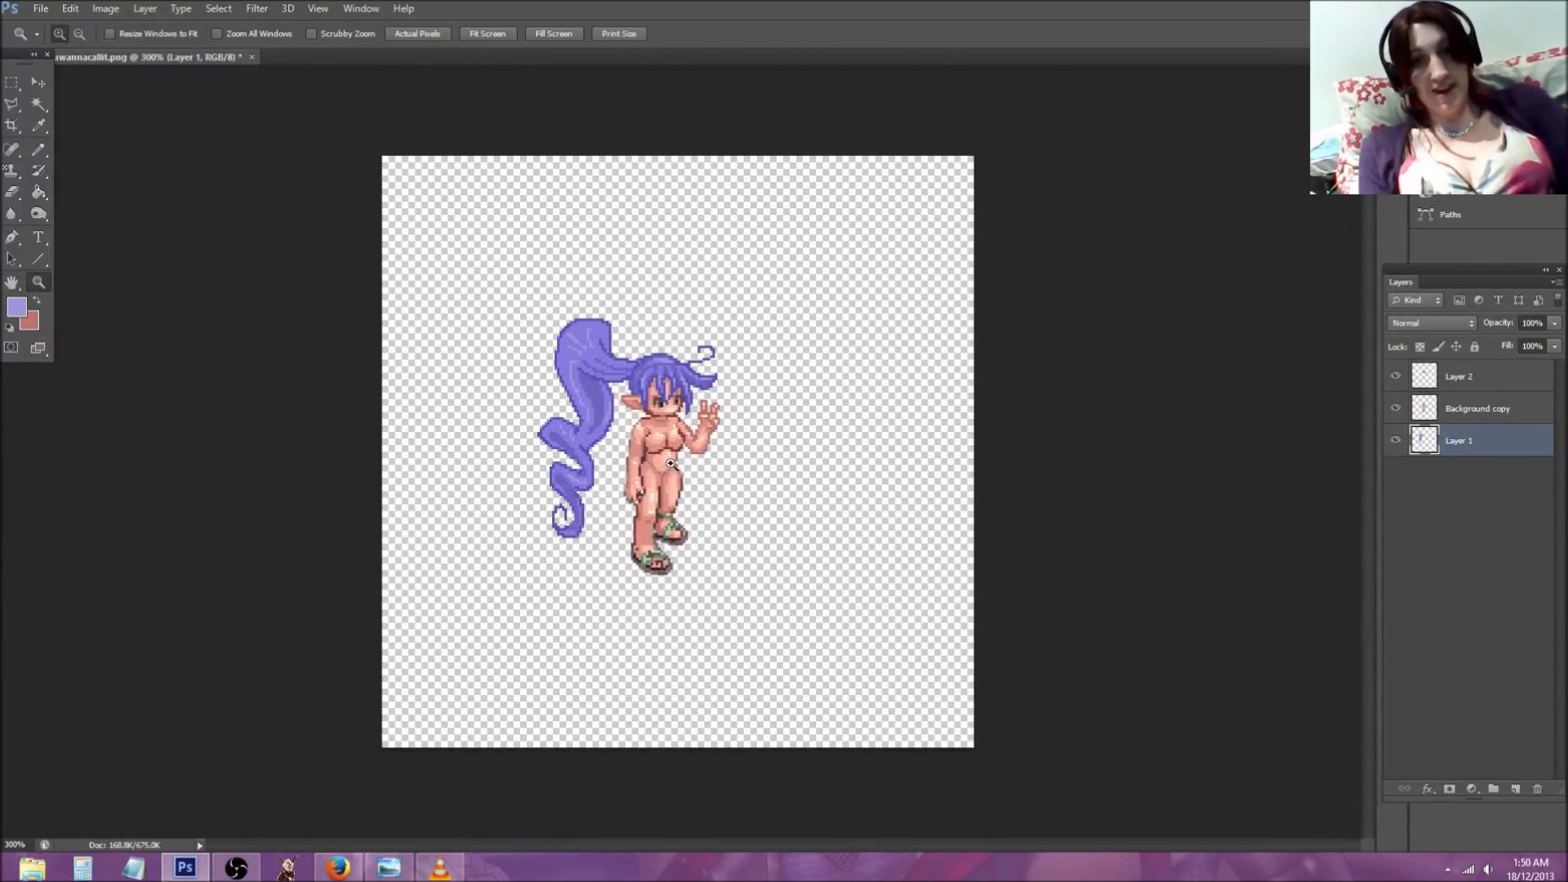
left_click(670, 464)
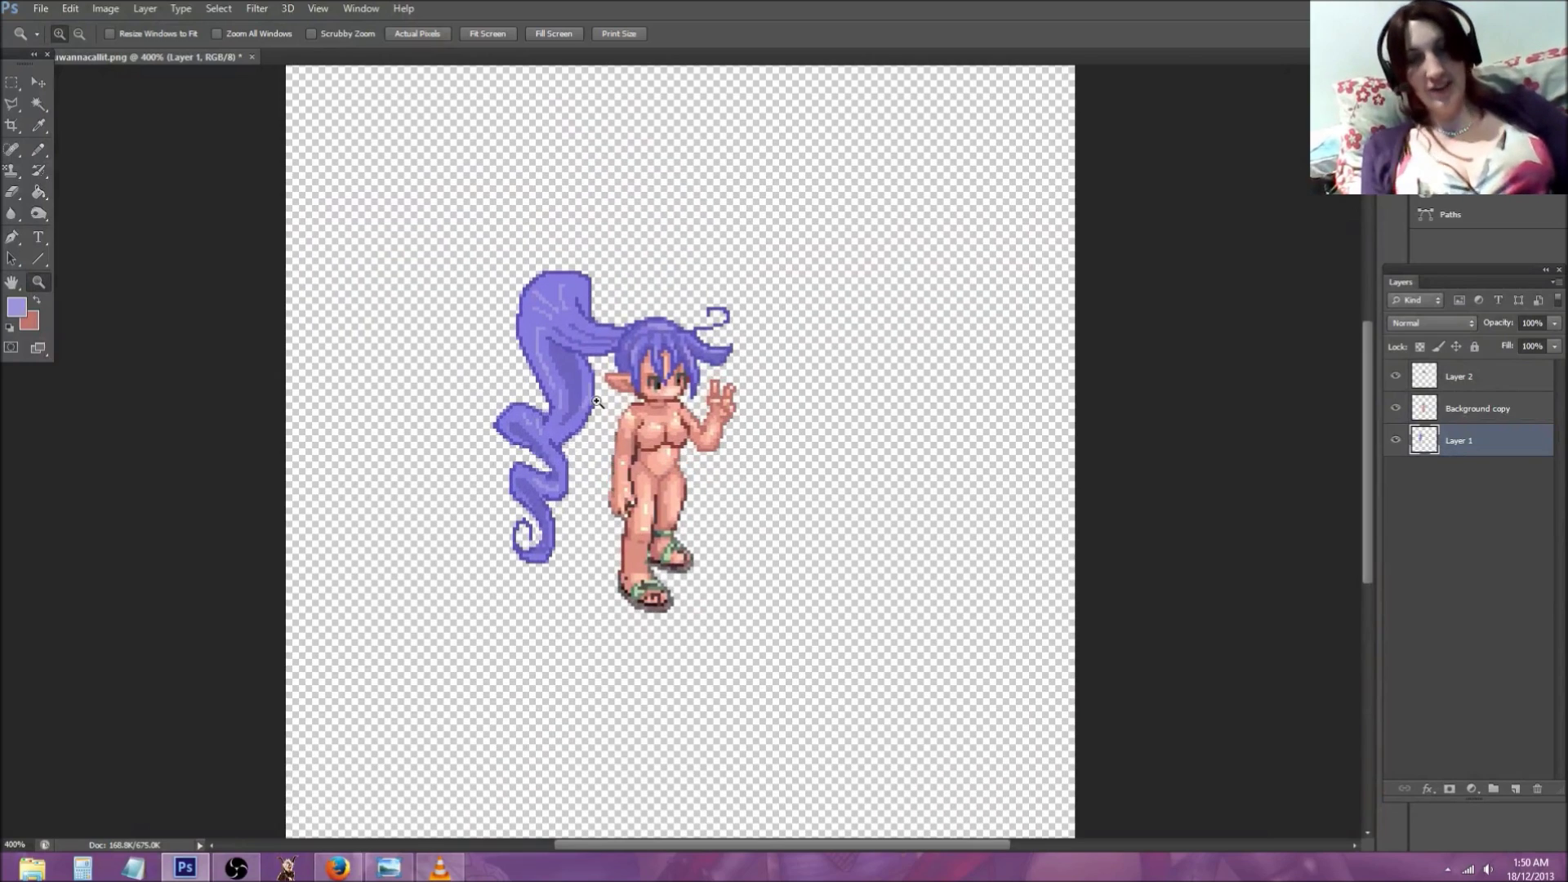
left_click(490, 519)
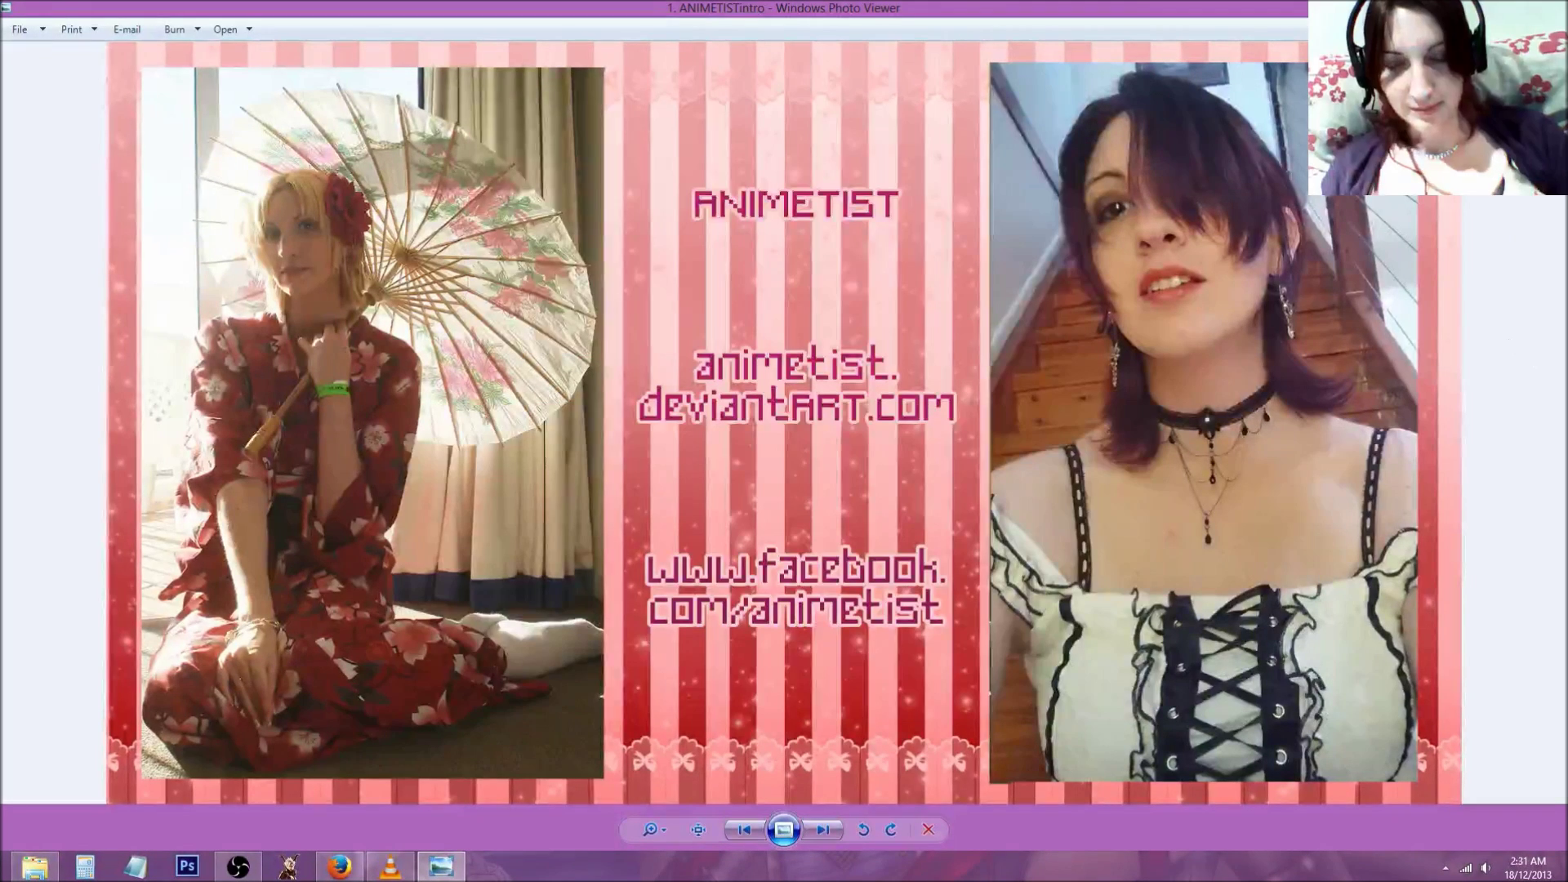